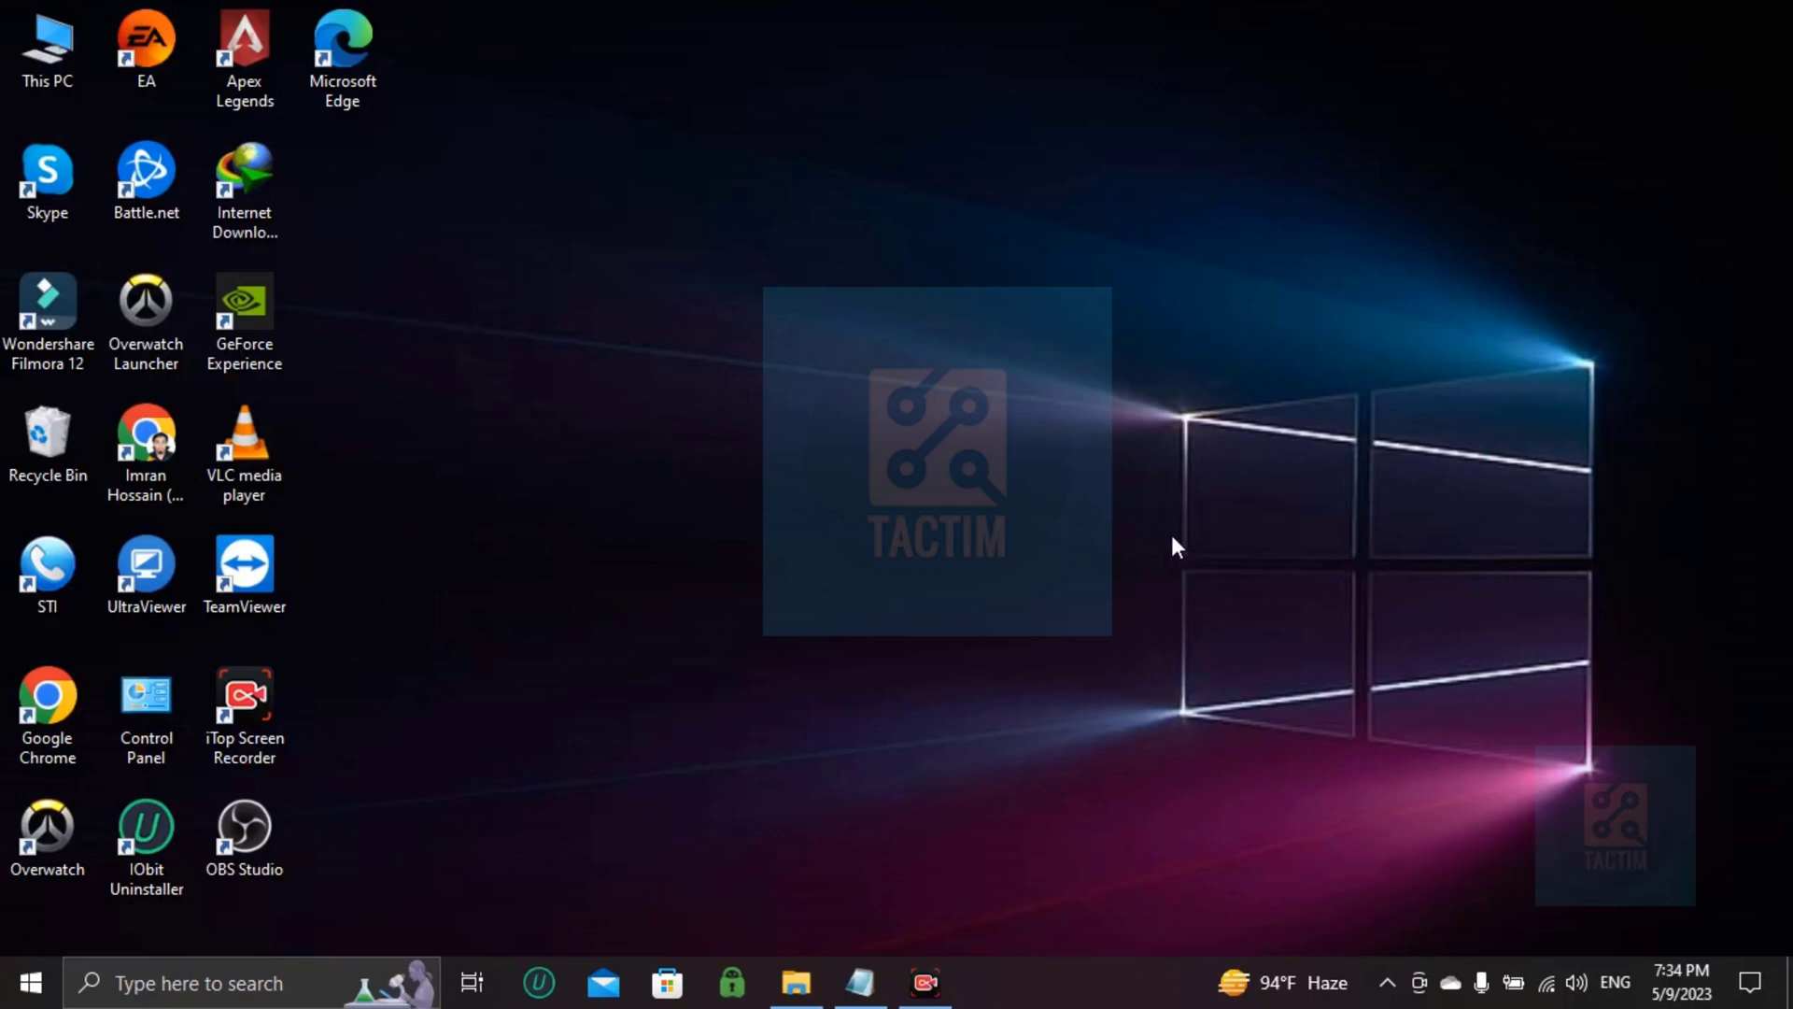
# Step: Launch Chrome and go to the Canva website by entering 'canva' in the address bar
pyautogui.doubleClick(170, 437)
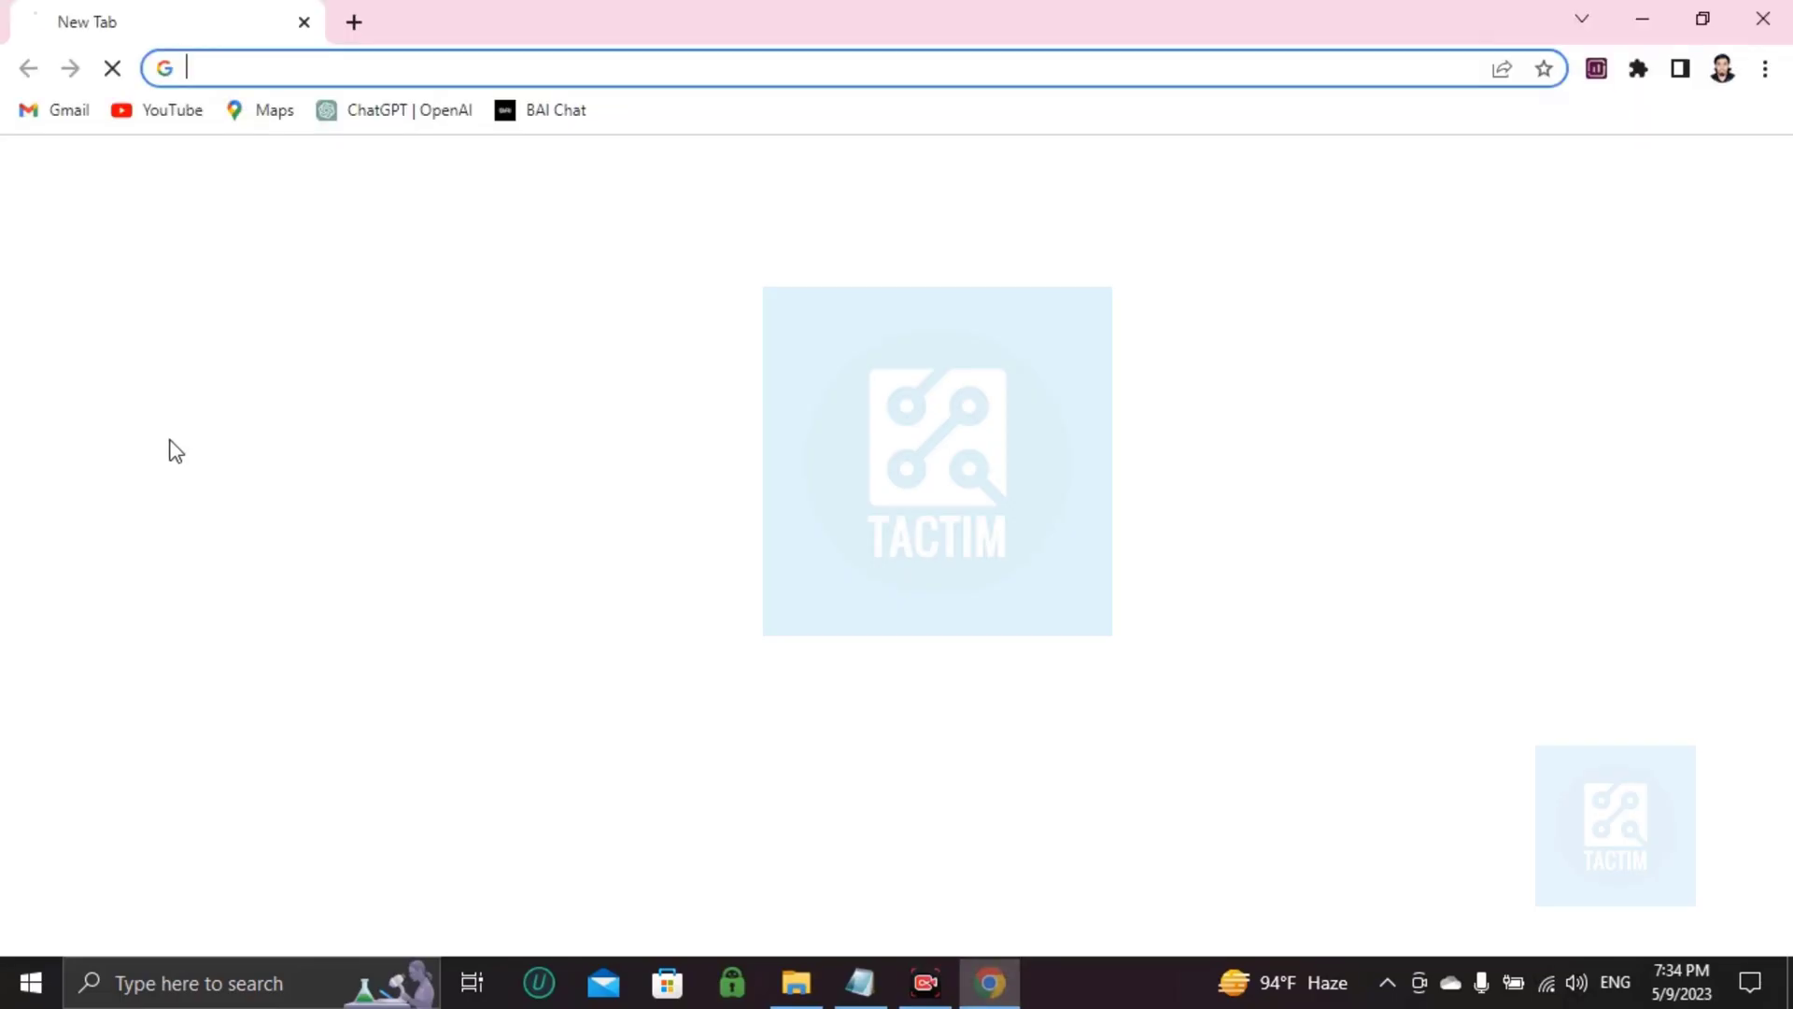
pyautogui.write('canva.com/download/windows/')
pyautogui.press('Return')
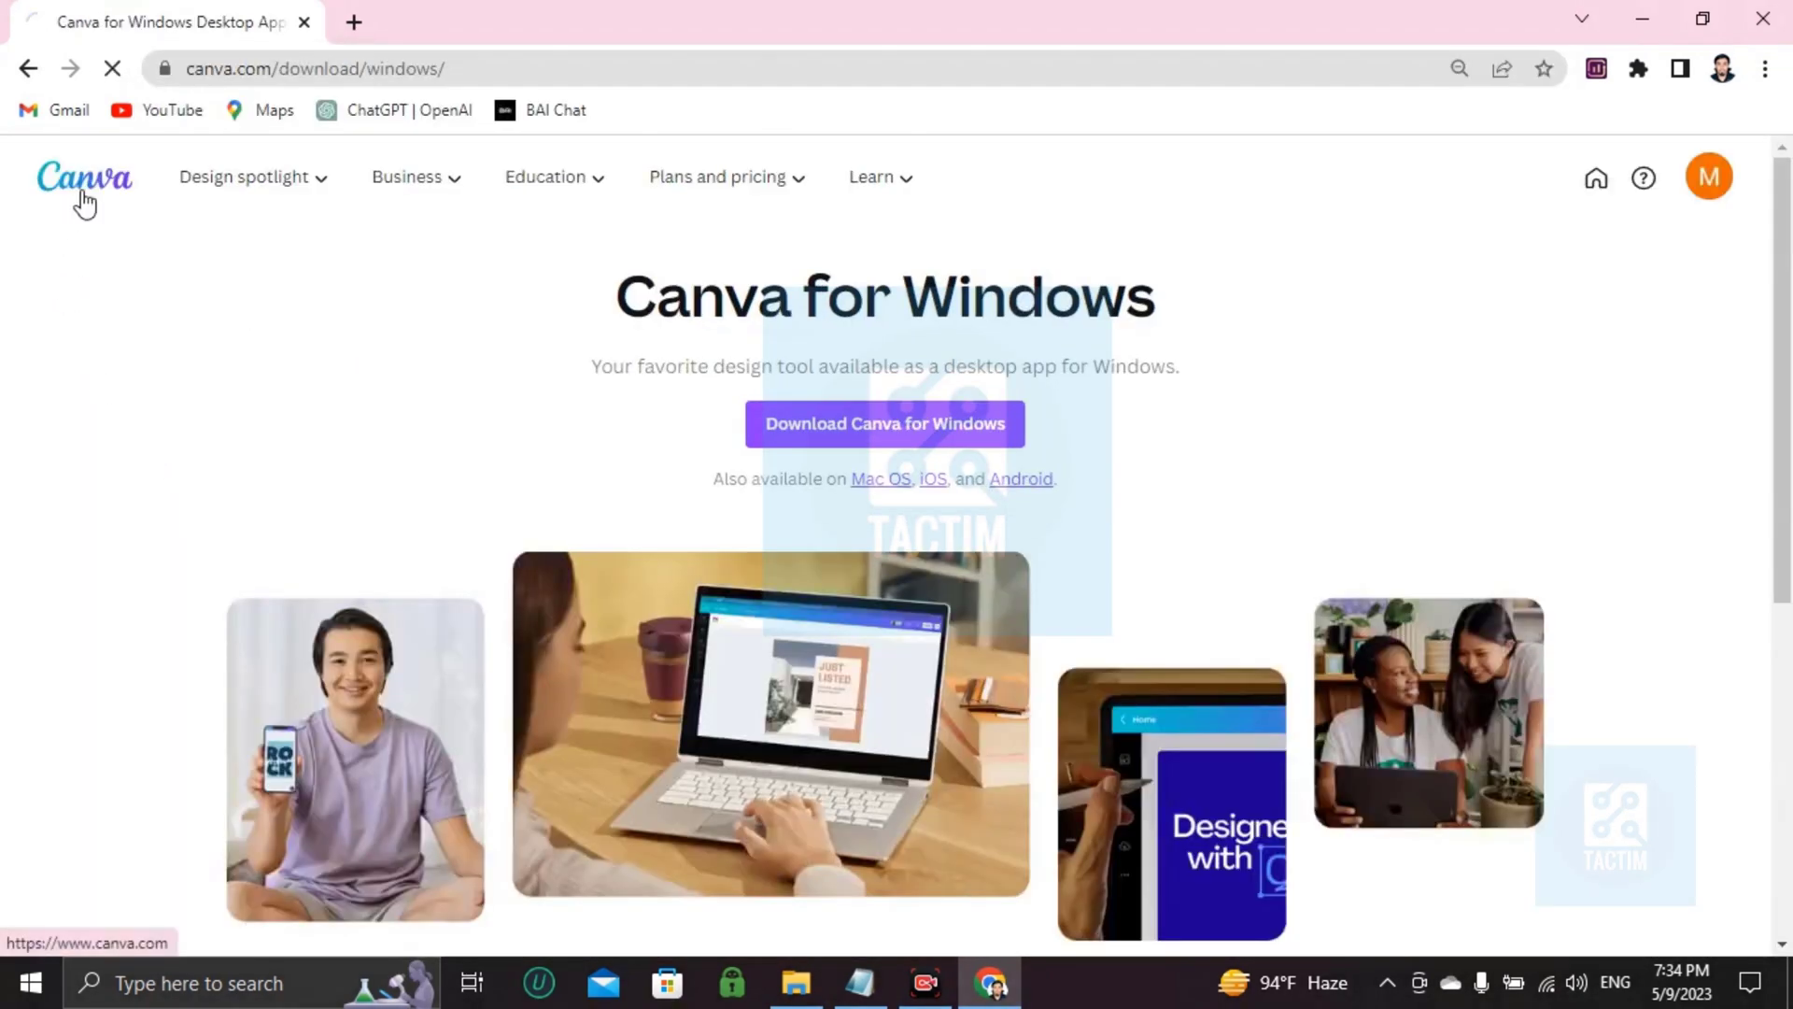
# Step: From the Canva home page, search templates for 'order form'
pyautogui.click(76, 192)
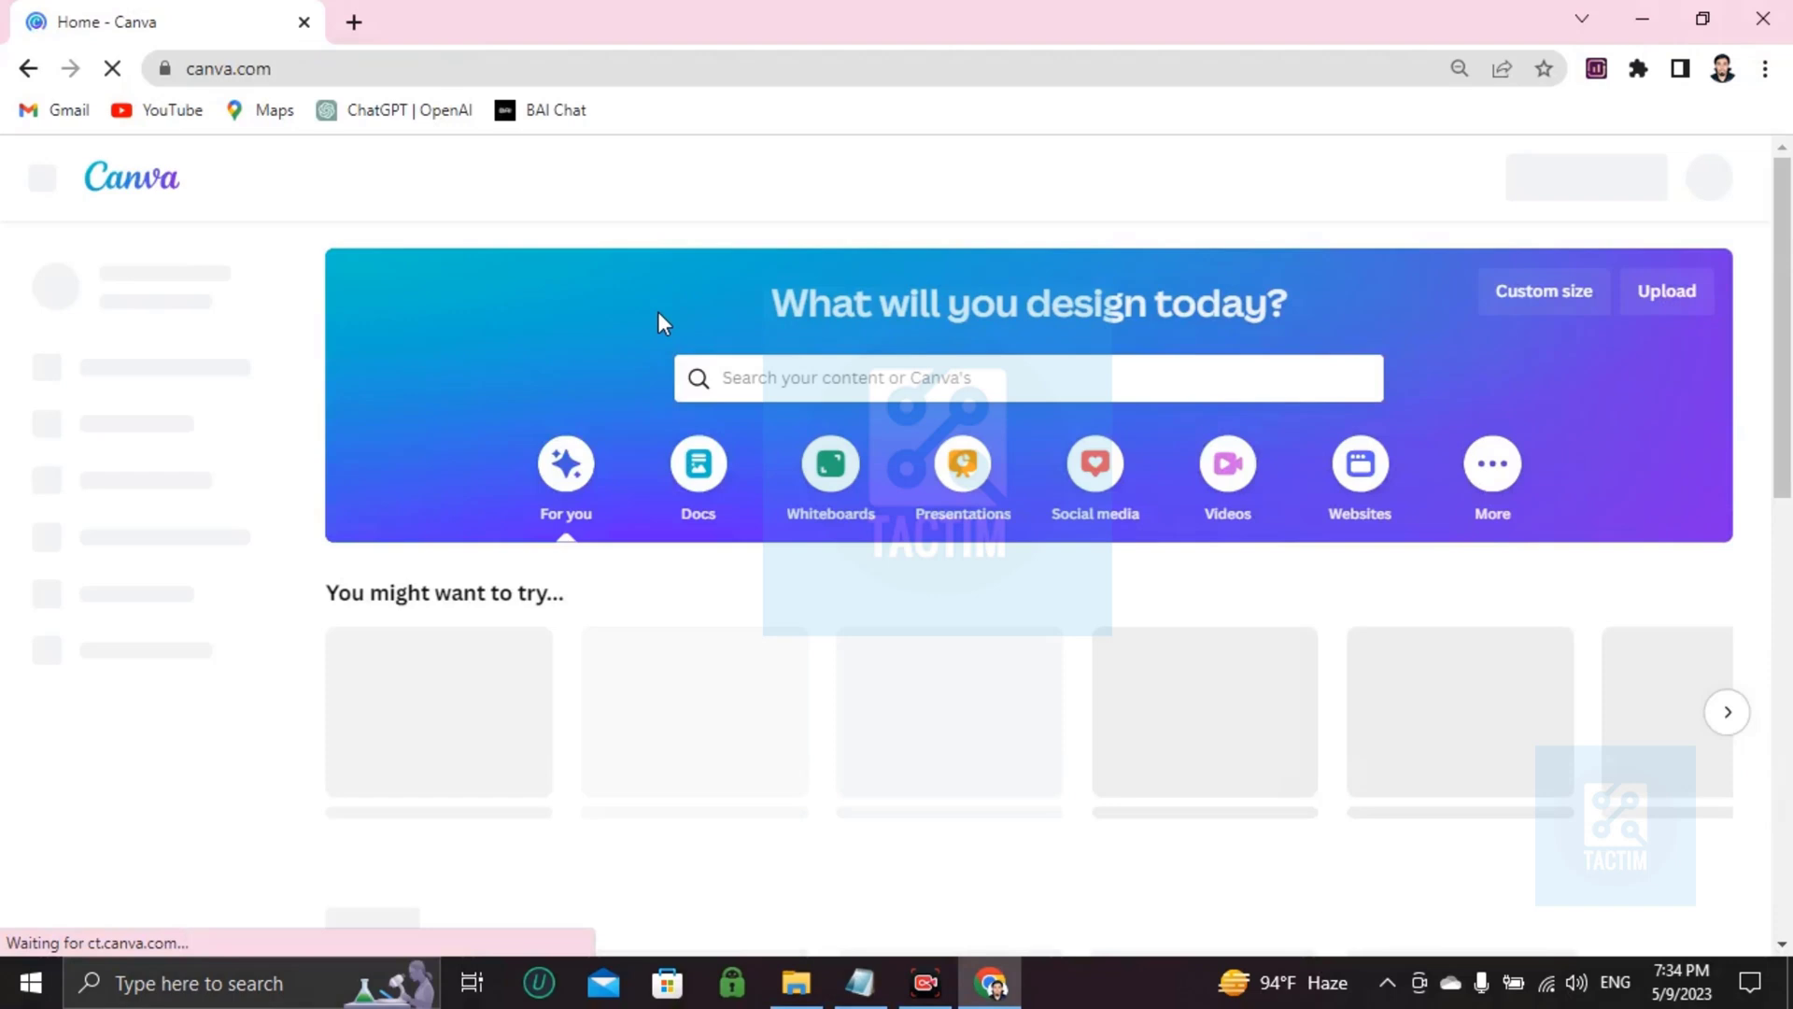
pyautogui.click(802, 373)
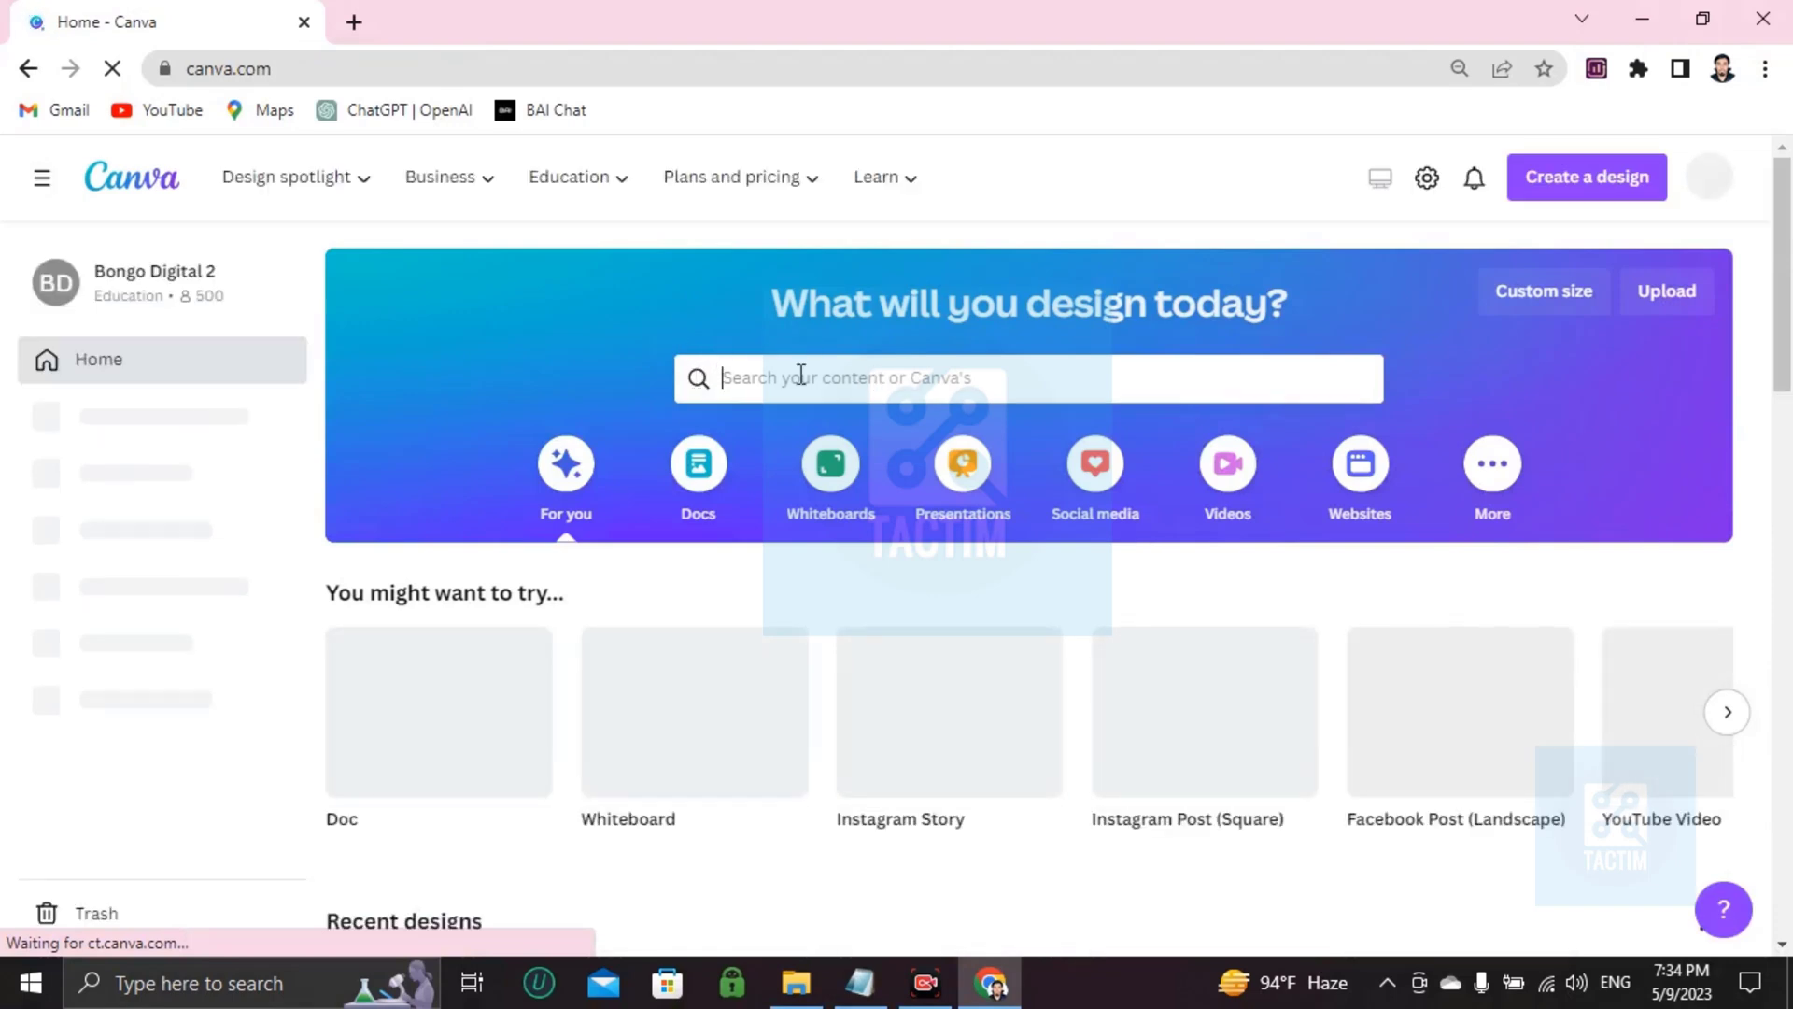
pyautogui.write('order')
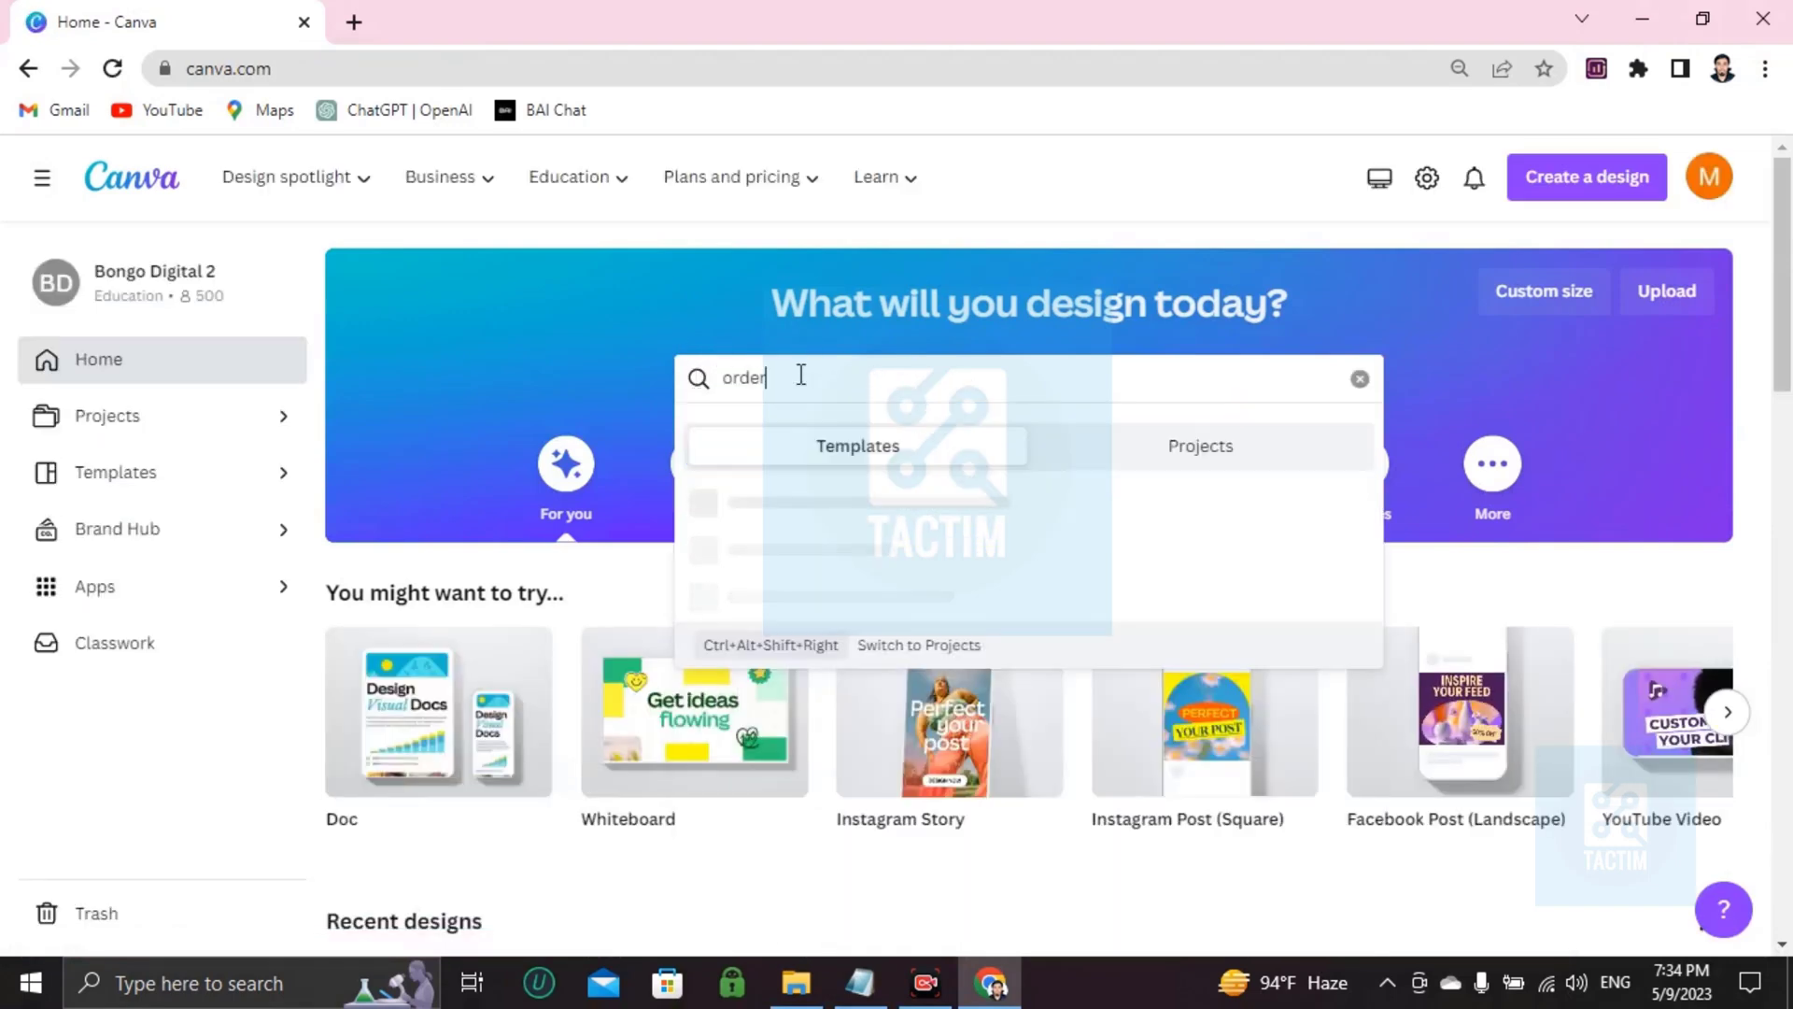
pyautogui.write(' form')
pyautogui.press('Return')
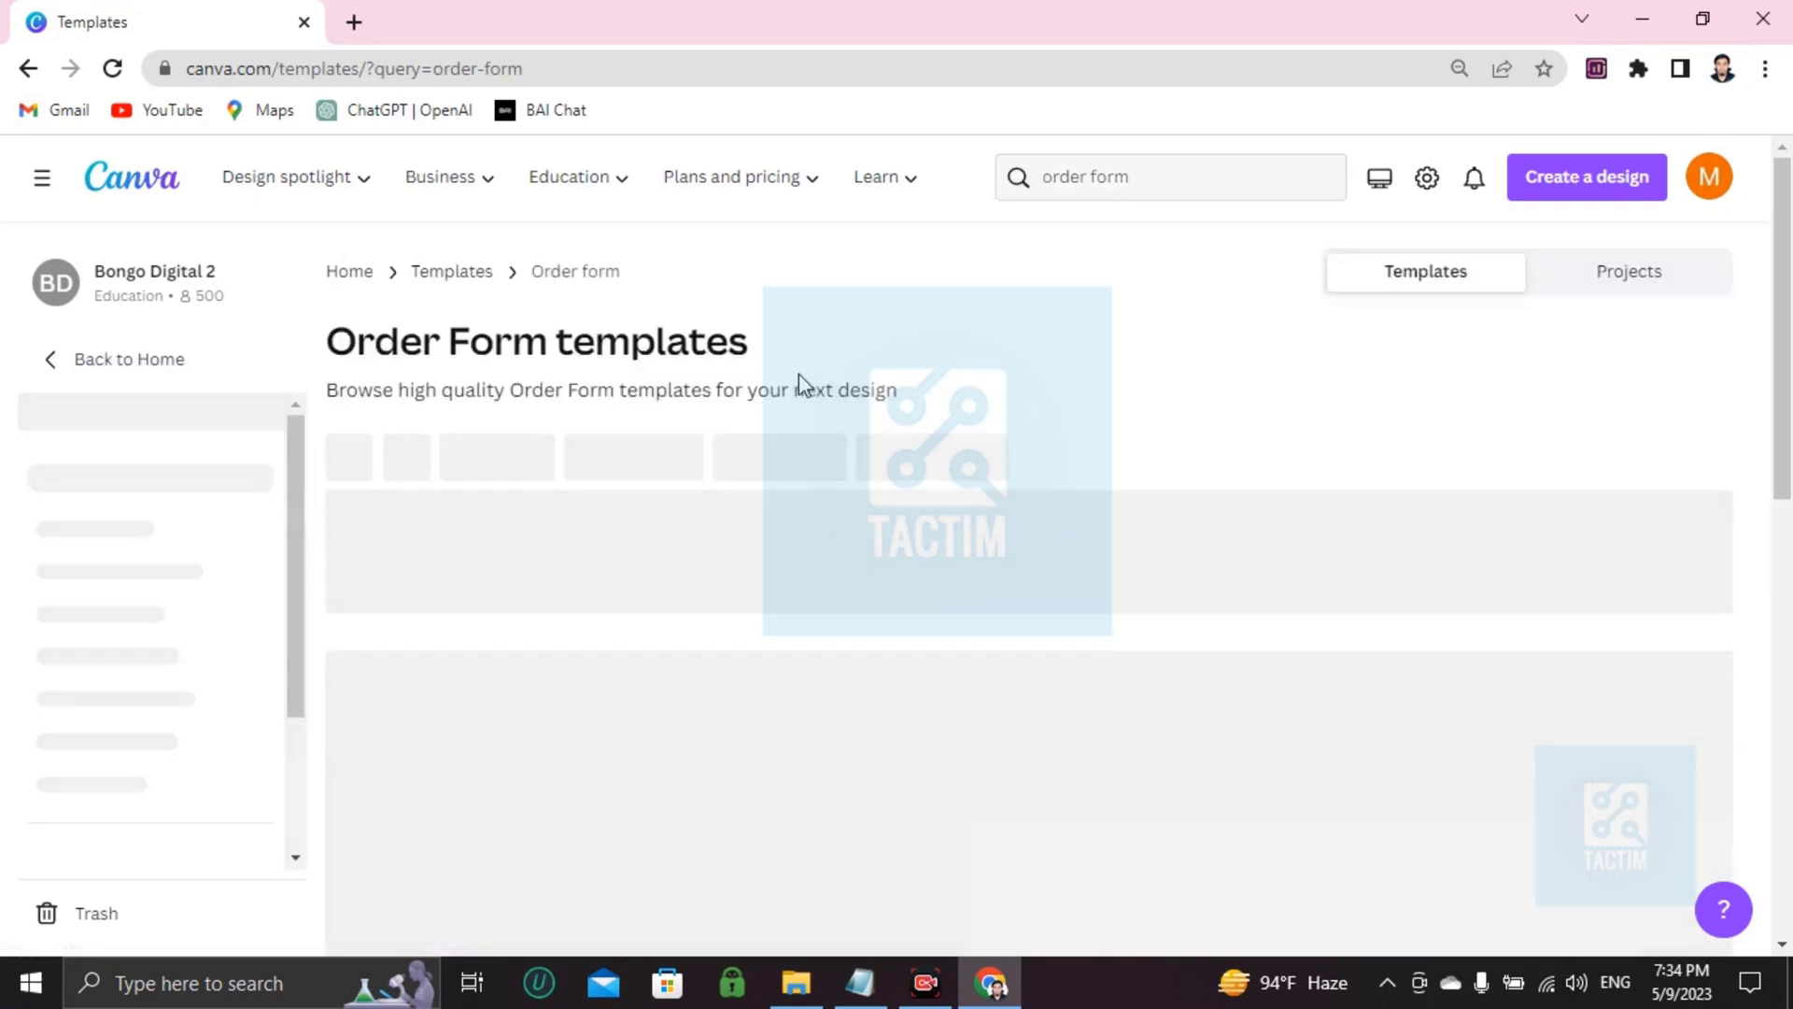
# Step: Start a design from the White and Pink Small Business Order Form template
pyautogui.scroll(-4, 761, 467)
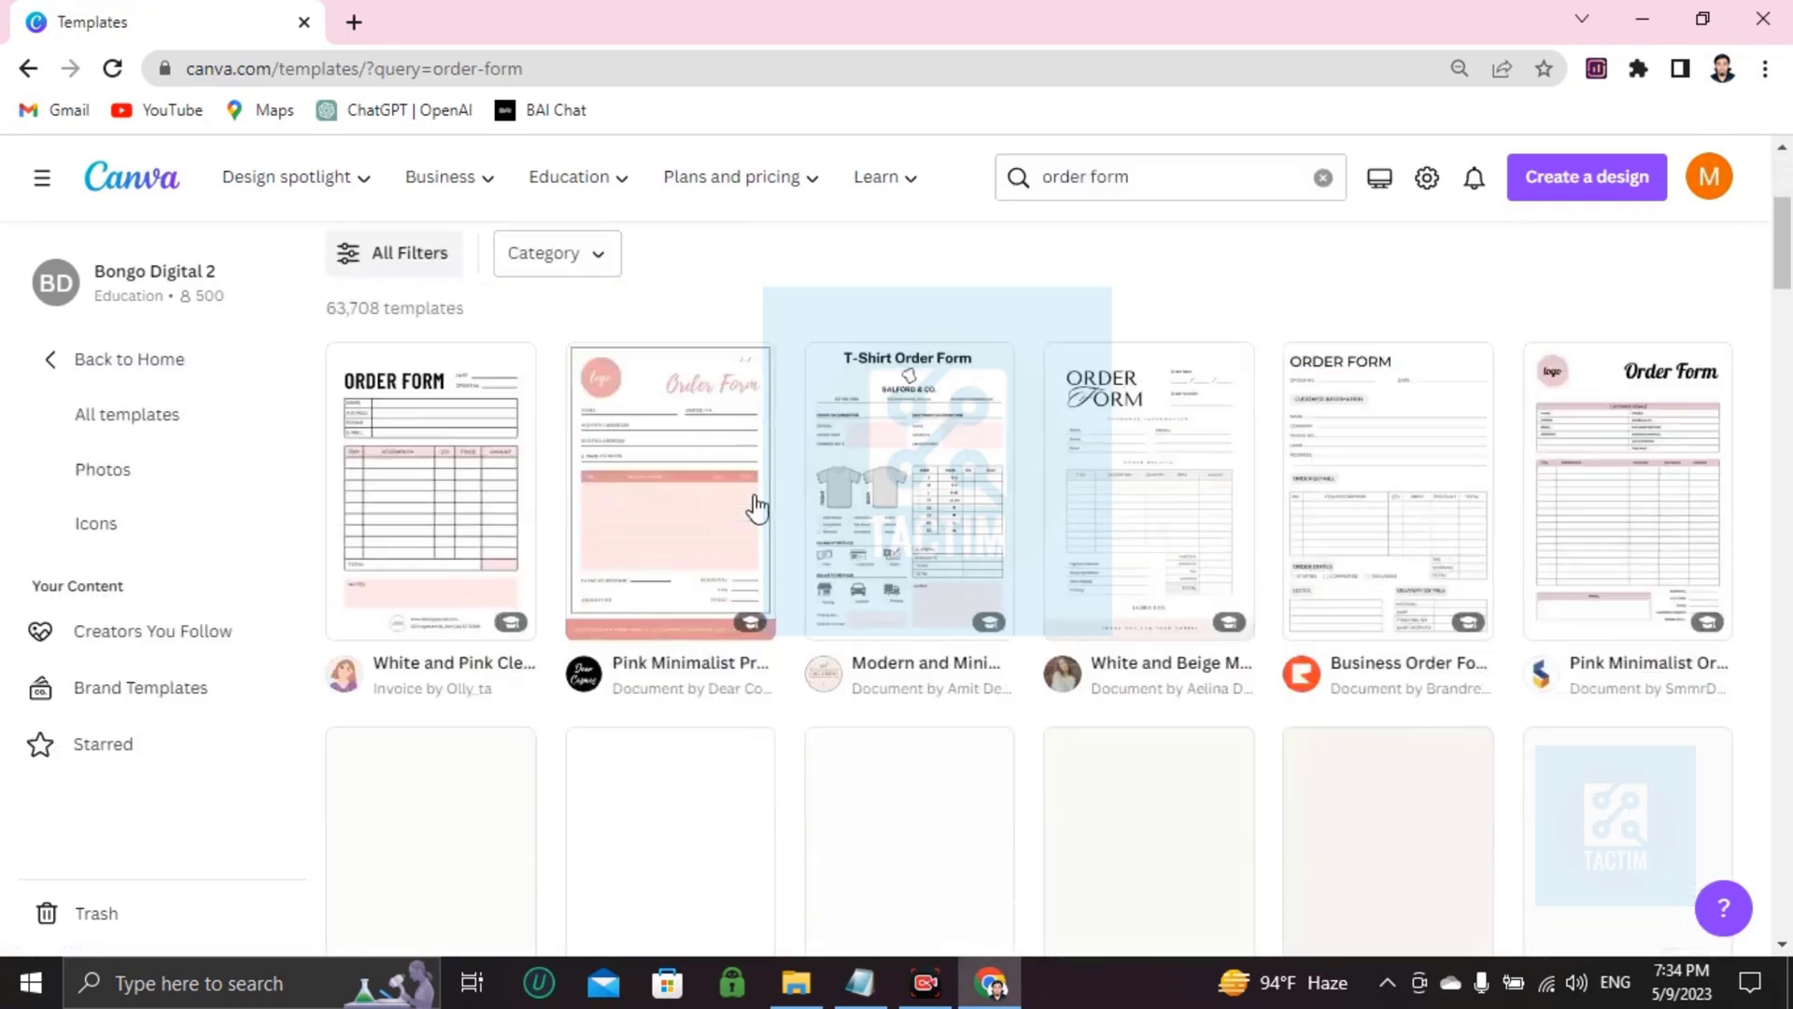
pyautogui.moveTo(1149, 448)
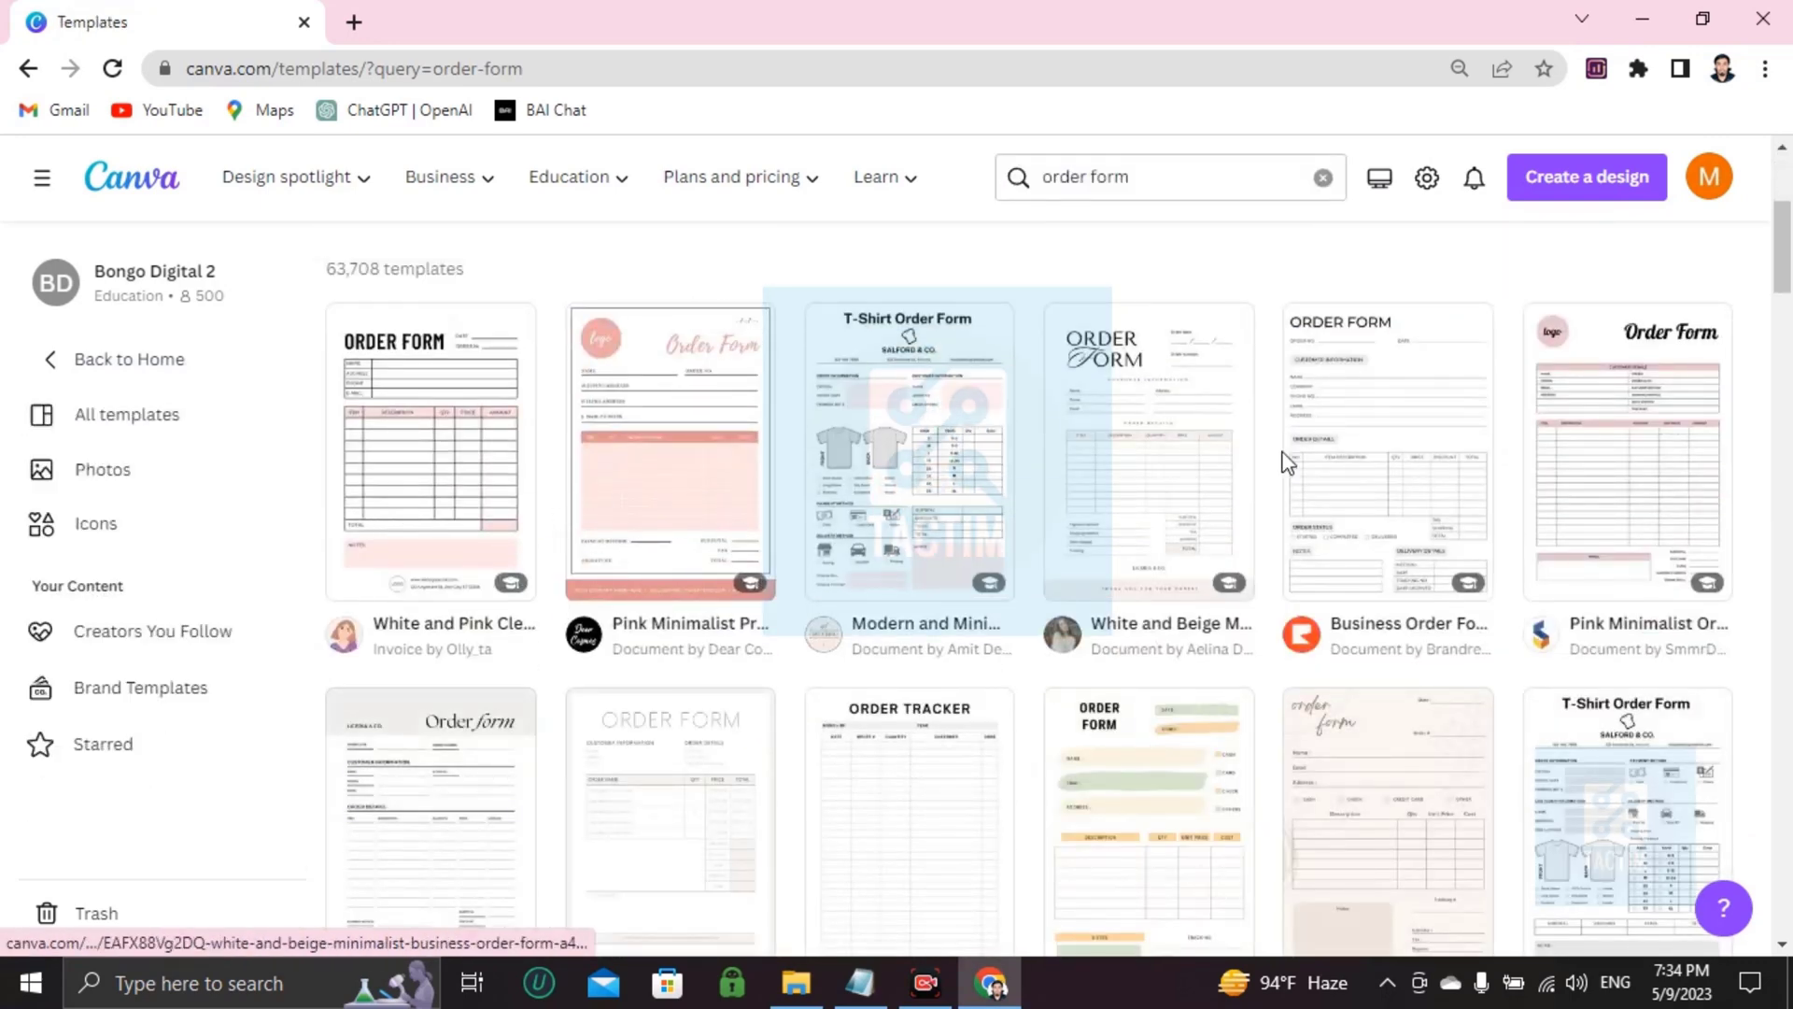
pyautogui.scroll(-5, 1133, 596)
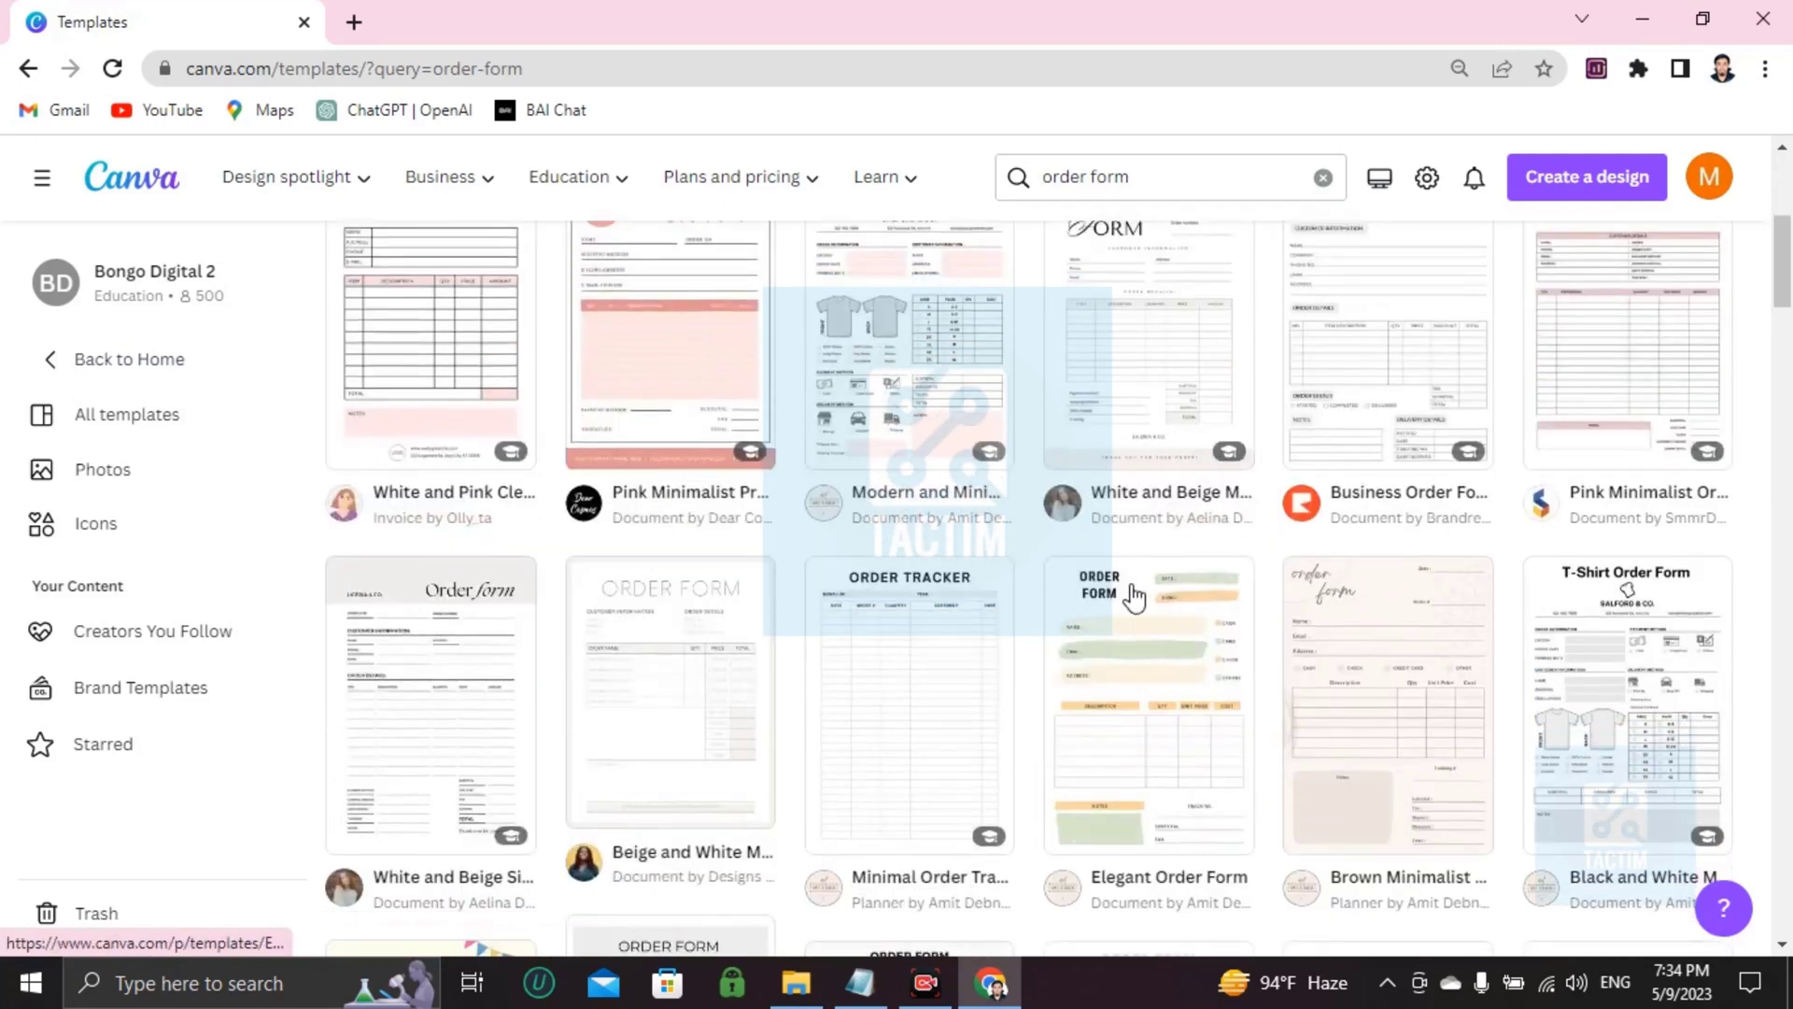
pyautogui.scroll(10, 1103, 653)
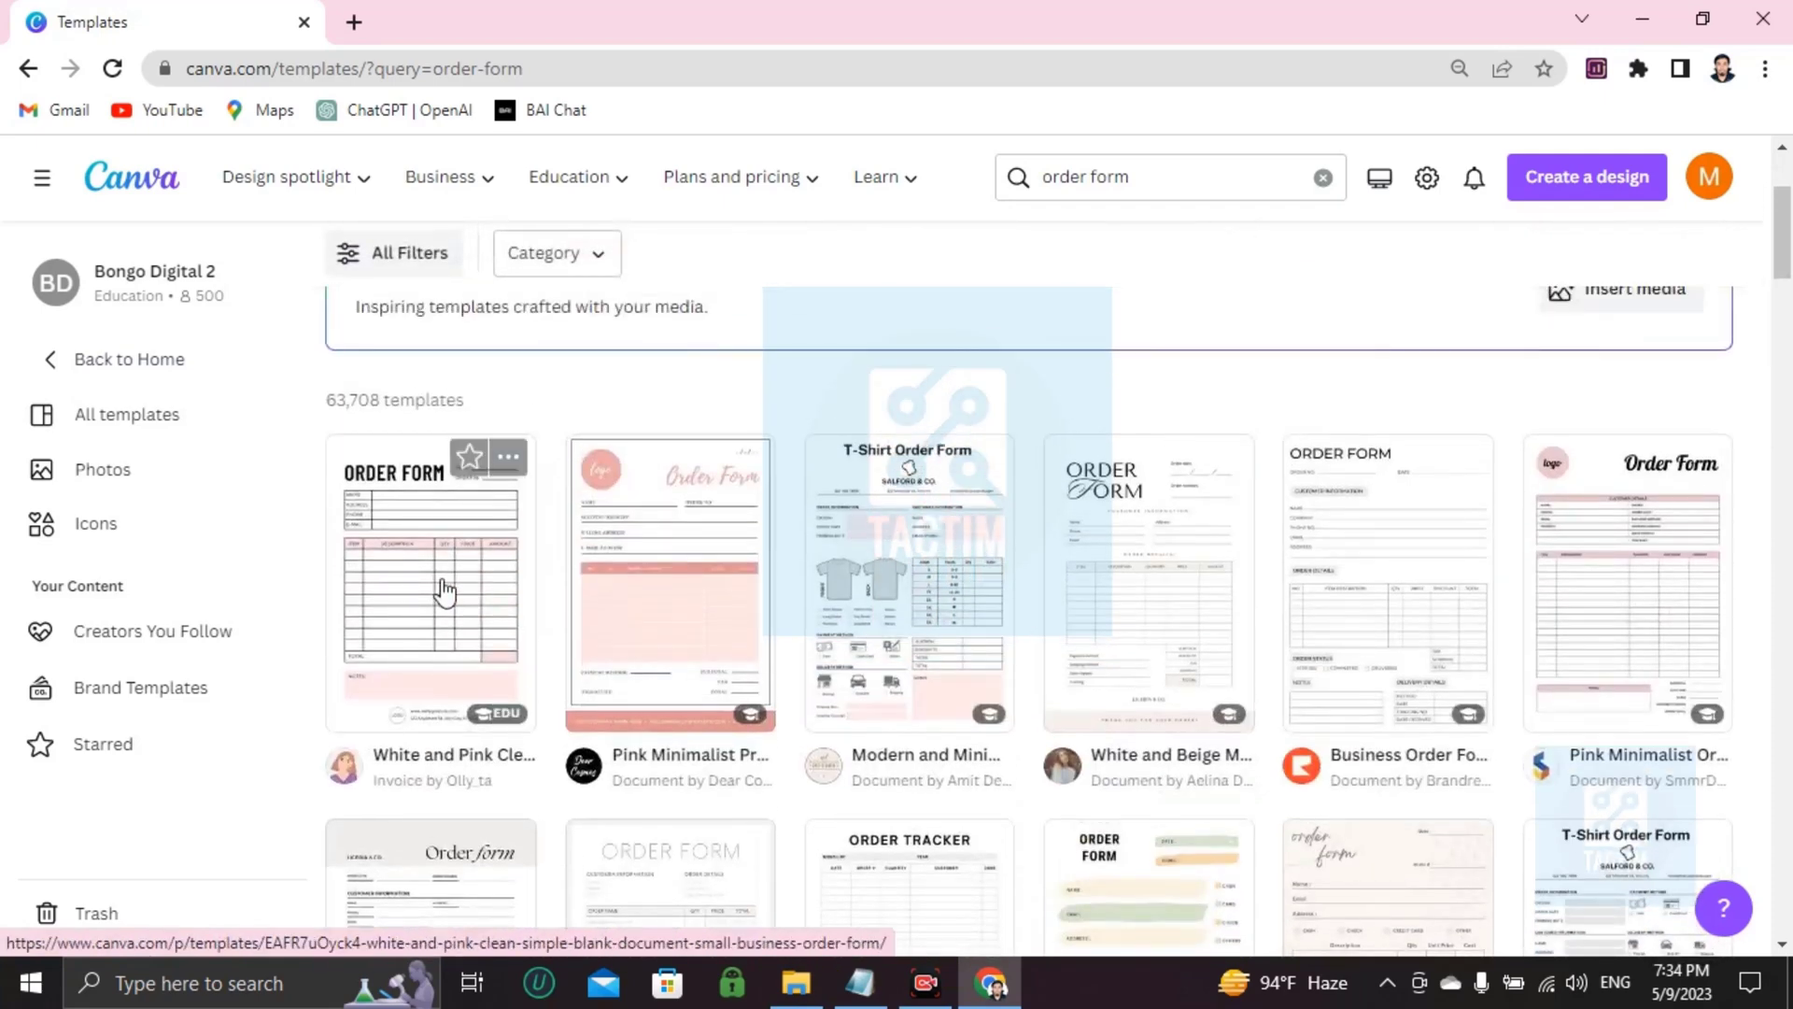
pyautogui.click(434, 458)
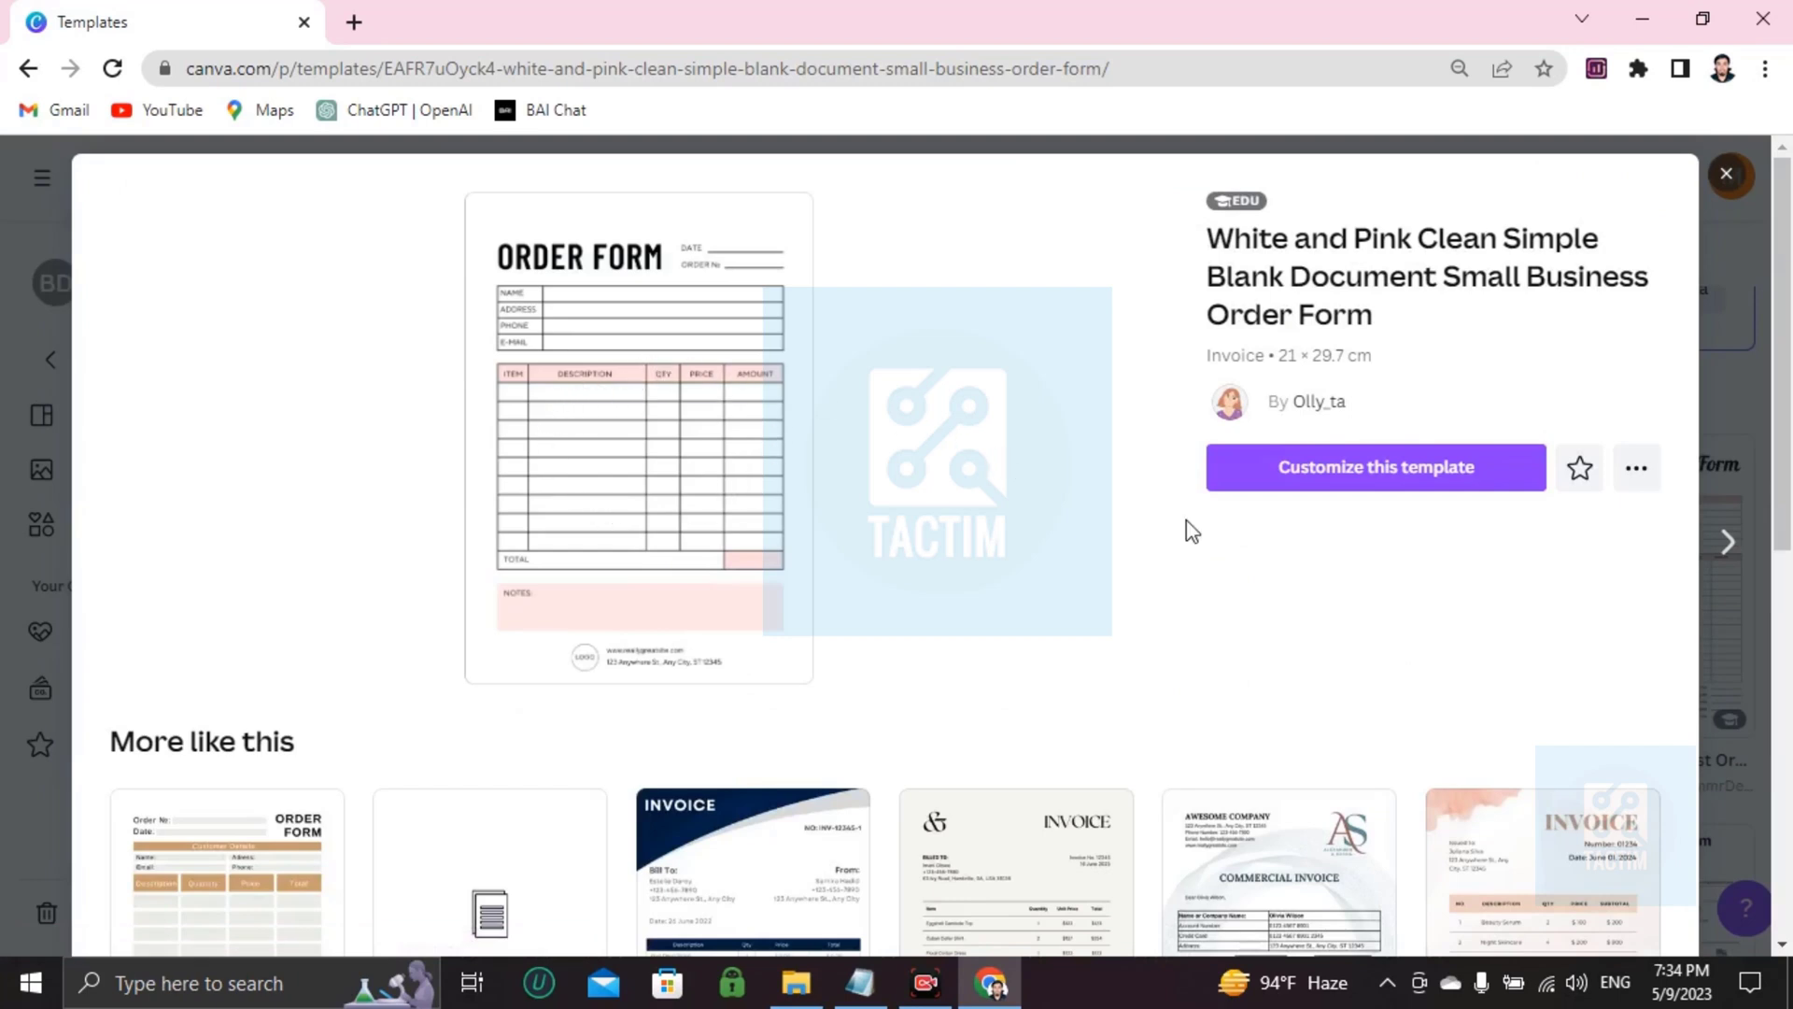
pyautogui.click(1389, 468)
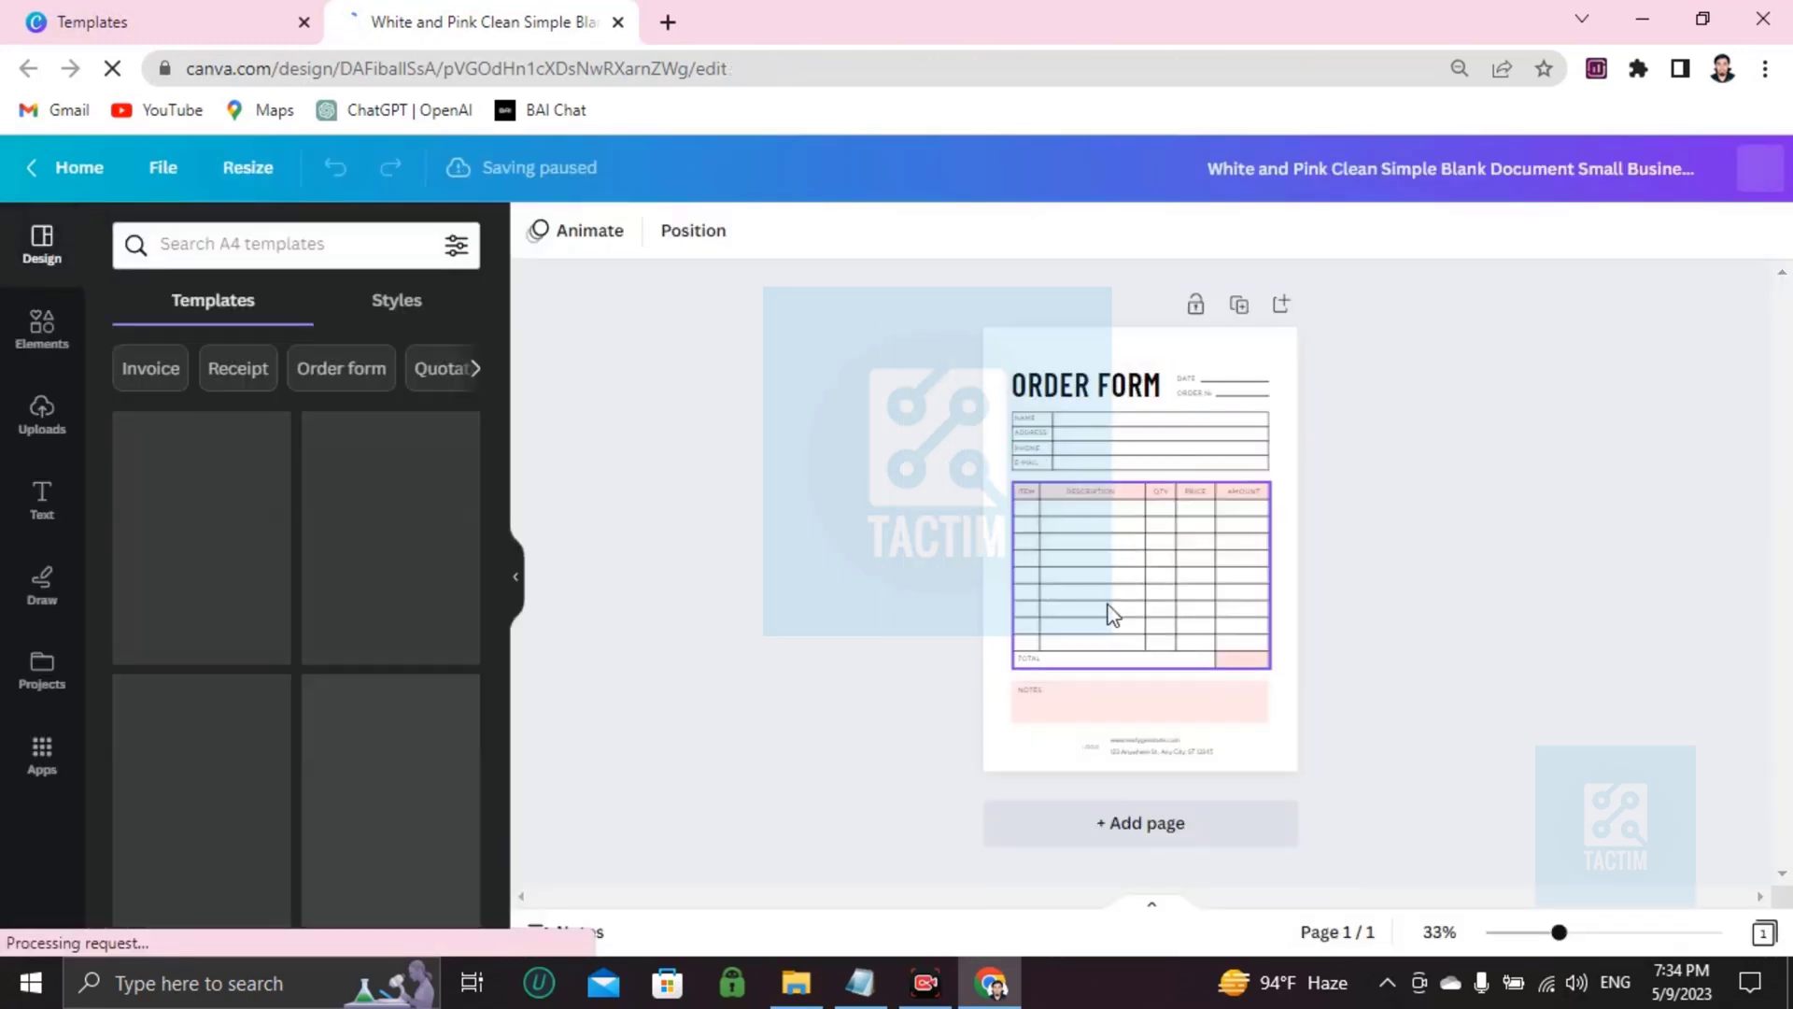
# Step: Inspect the customer details and item tables, then deselect them
pyautogui.click(1117, 428)
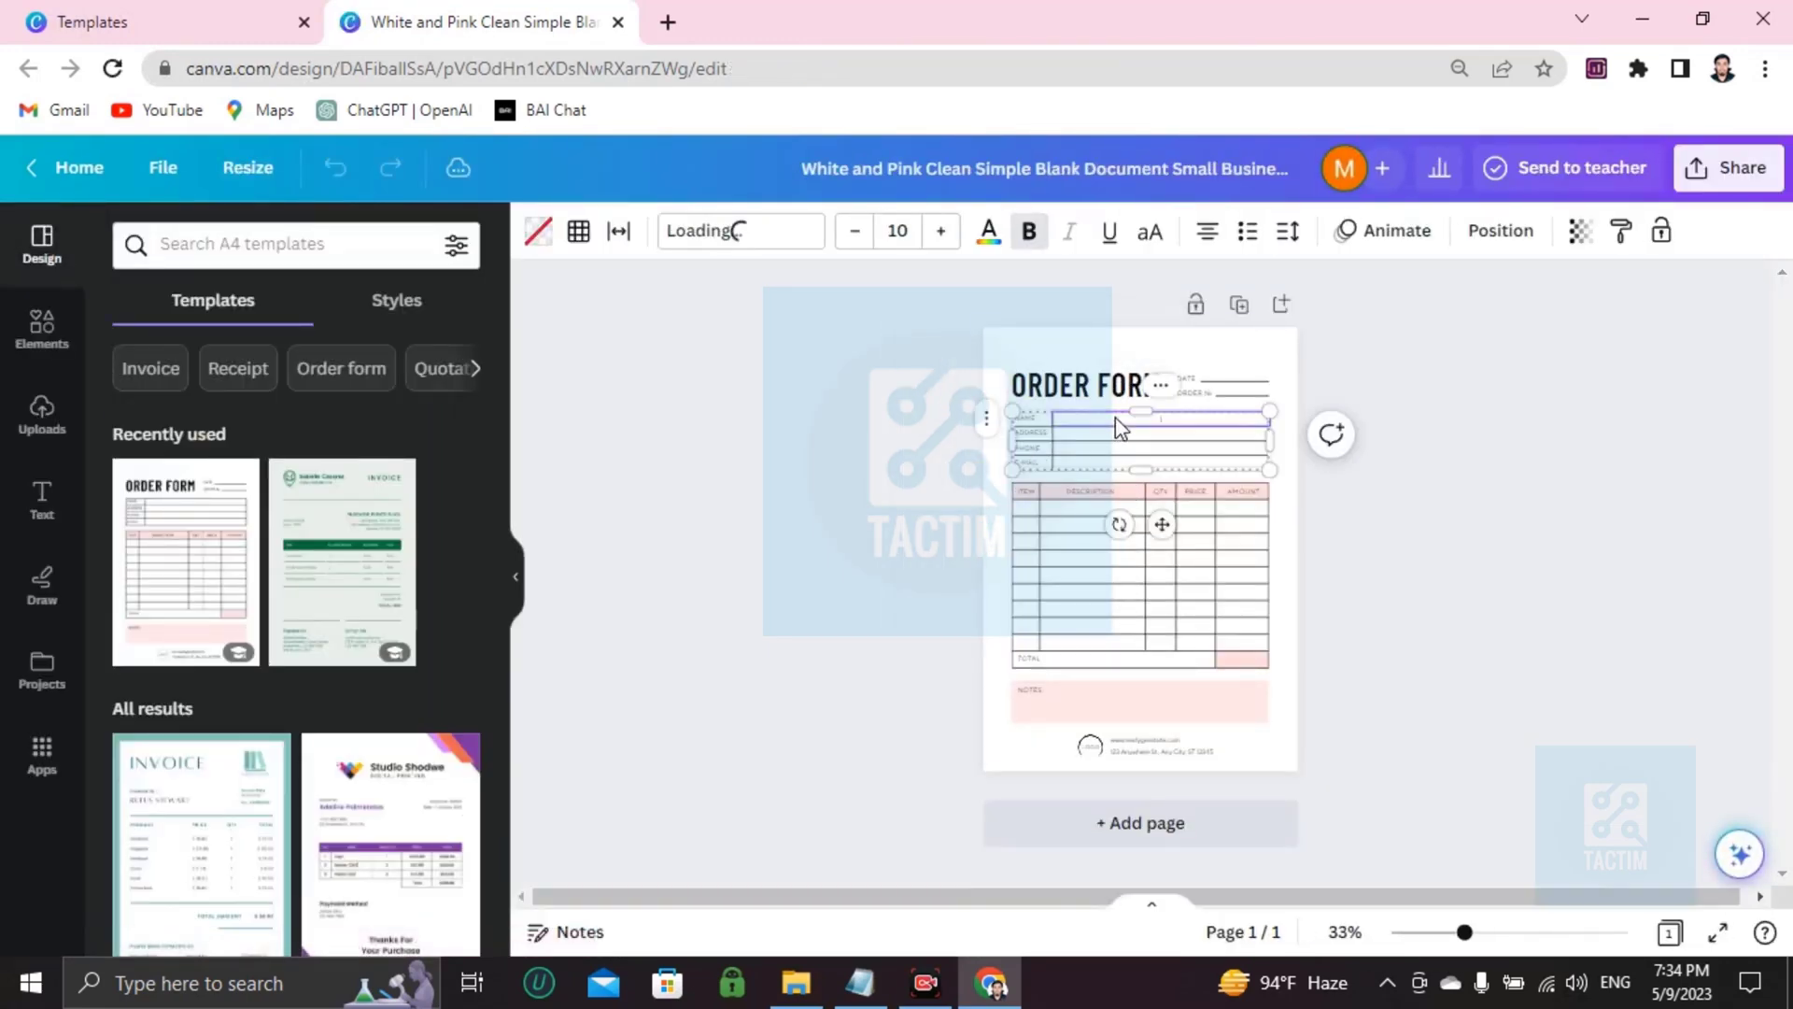
pyautogui.click(1086, 510)
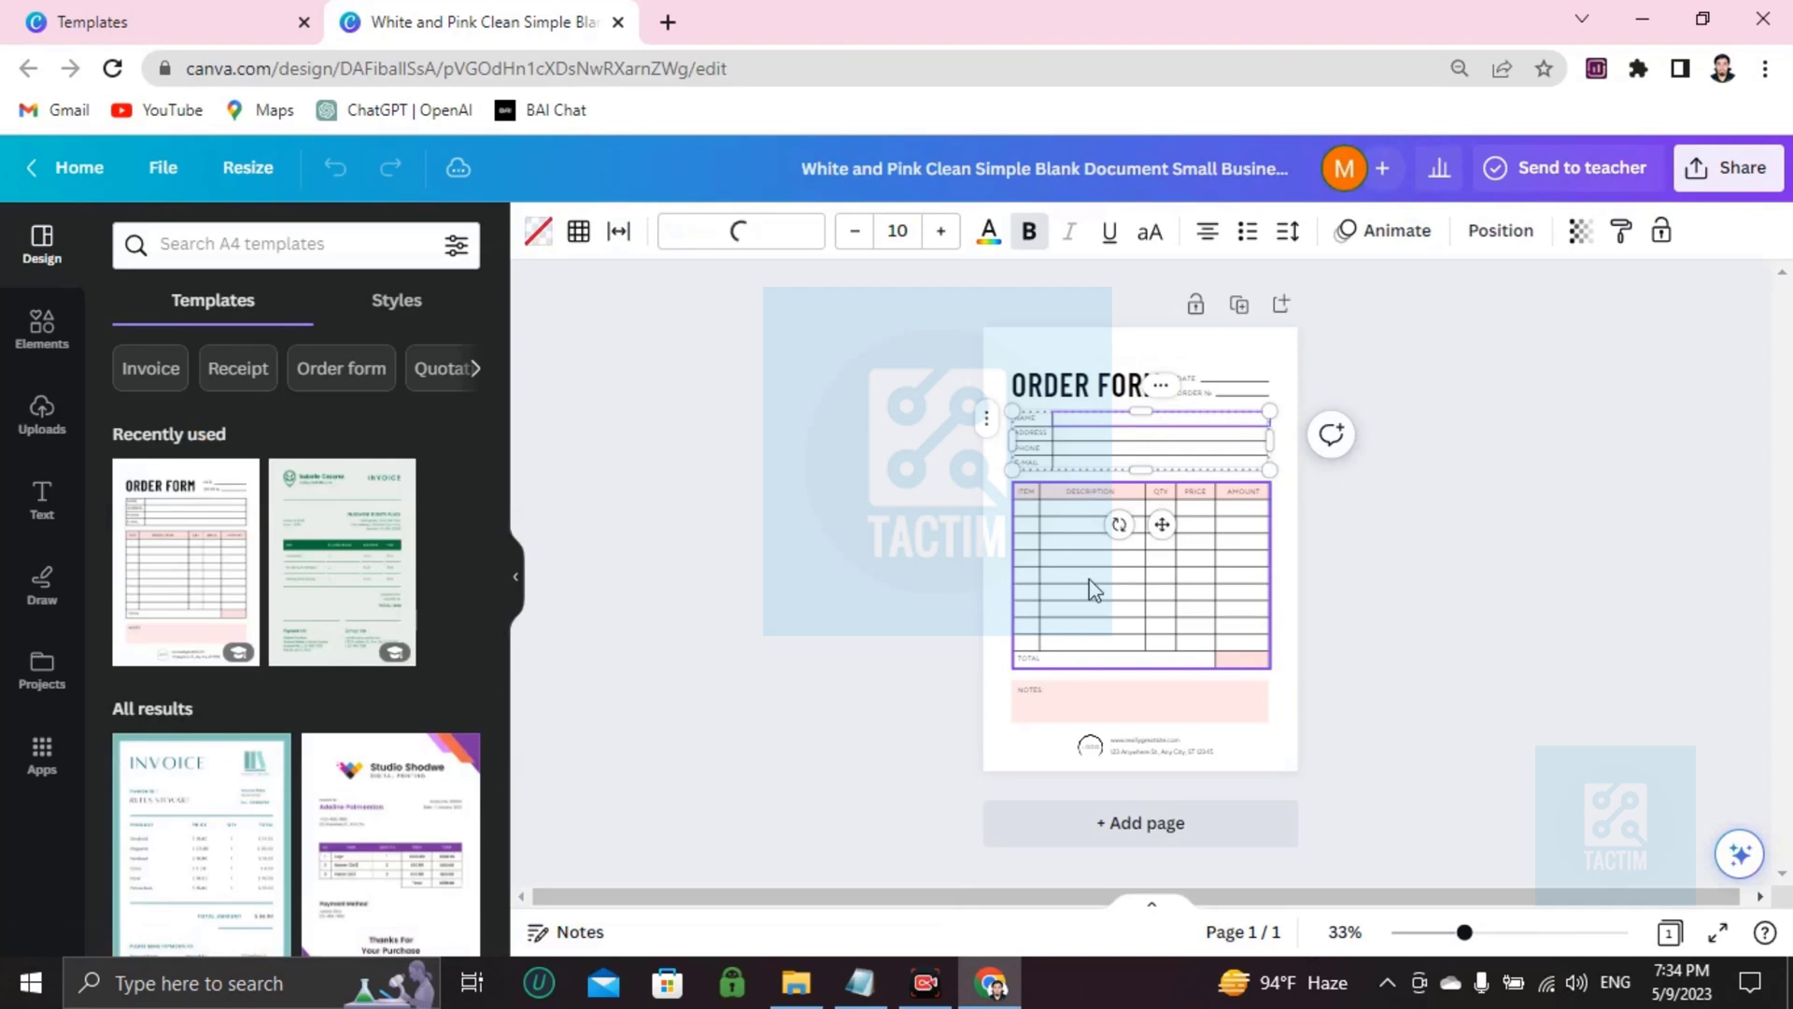
pyautogui.click(1019, 360)
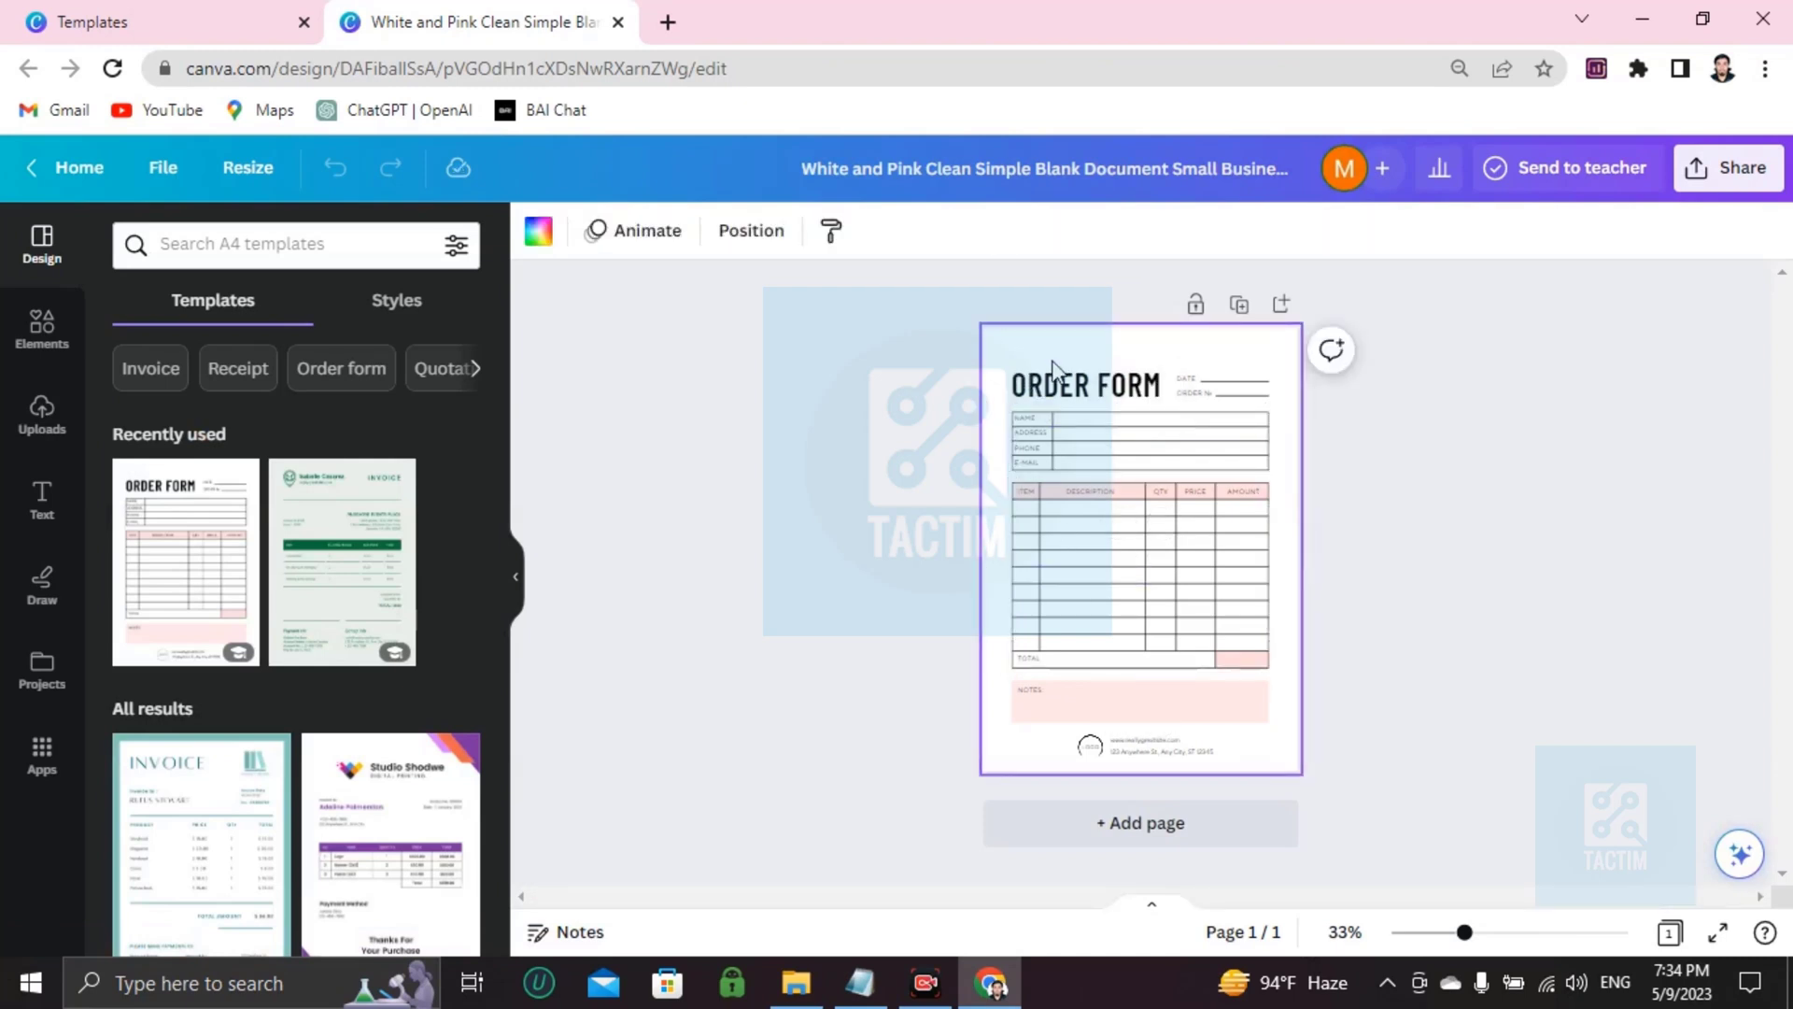
# Step: Zoom the order form in to about 113%
pyautogui.scroll(2, 1053, 367)
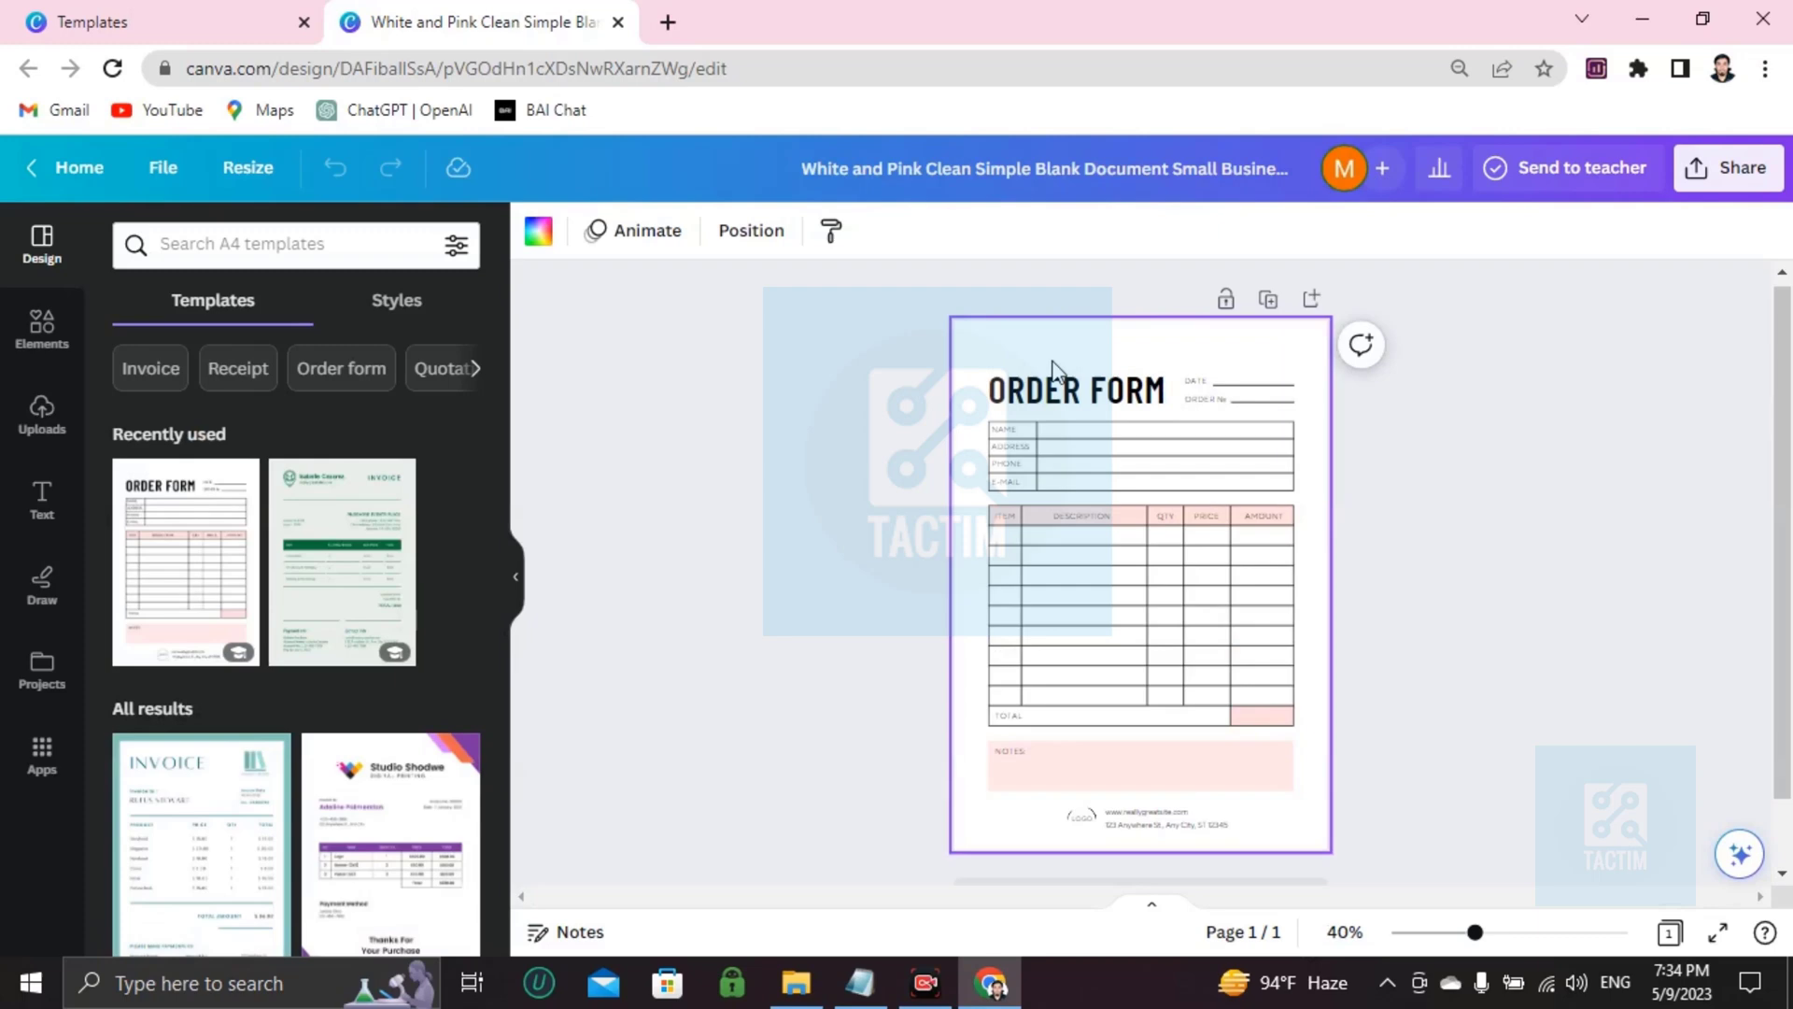
pyautogui.scroll(2, 1052, 367)
pyautogui.scroll(3, 1053, 368)
pyautogui.scroll(2, 1058, 371)
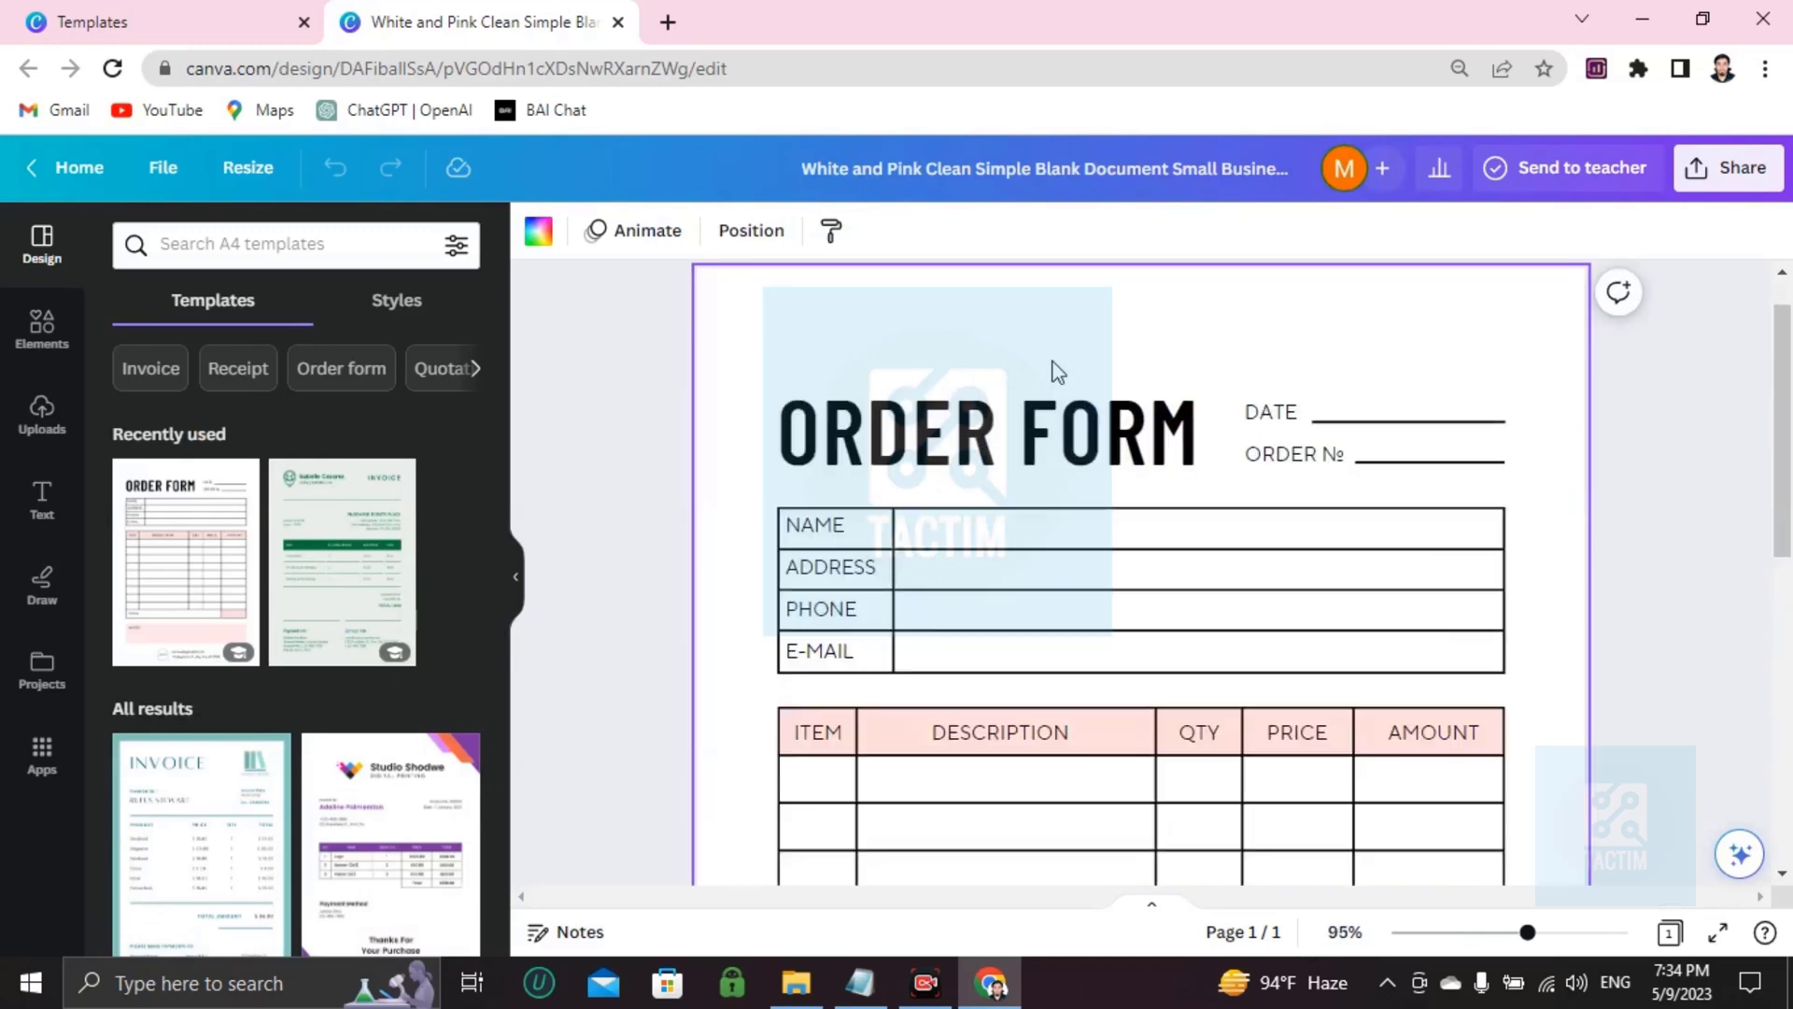
pyautogui.scroll(1, 1053, 371)
pyautogui.scroll(-3, 1018, 420)
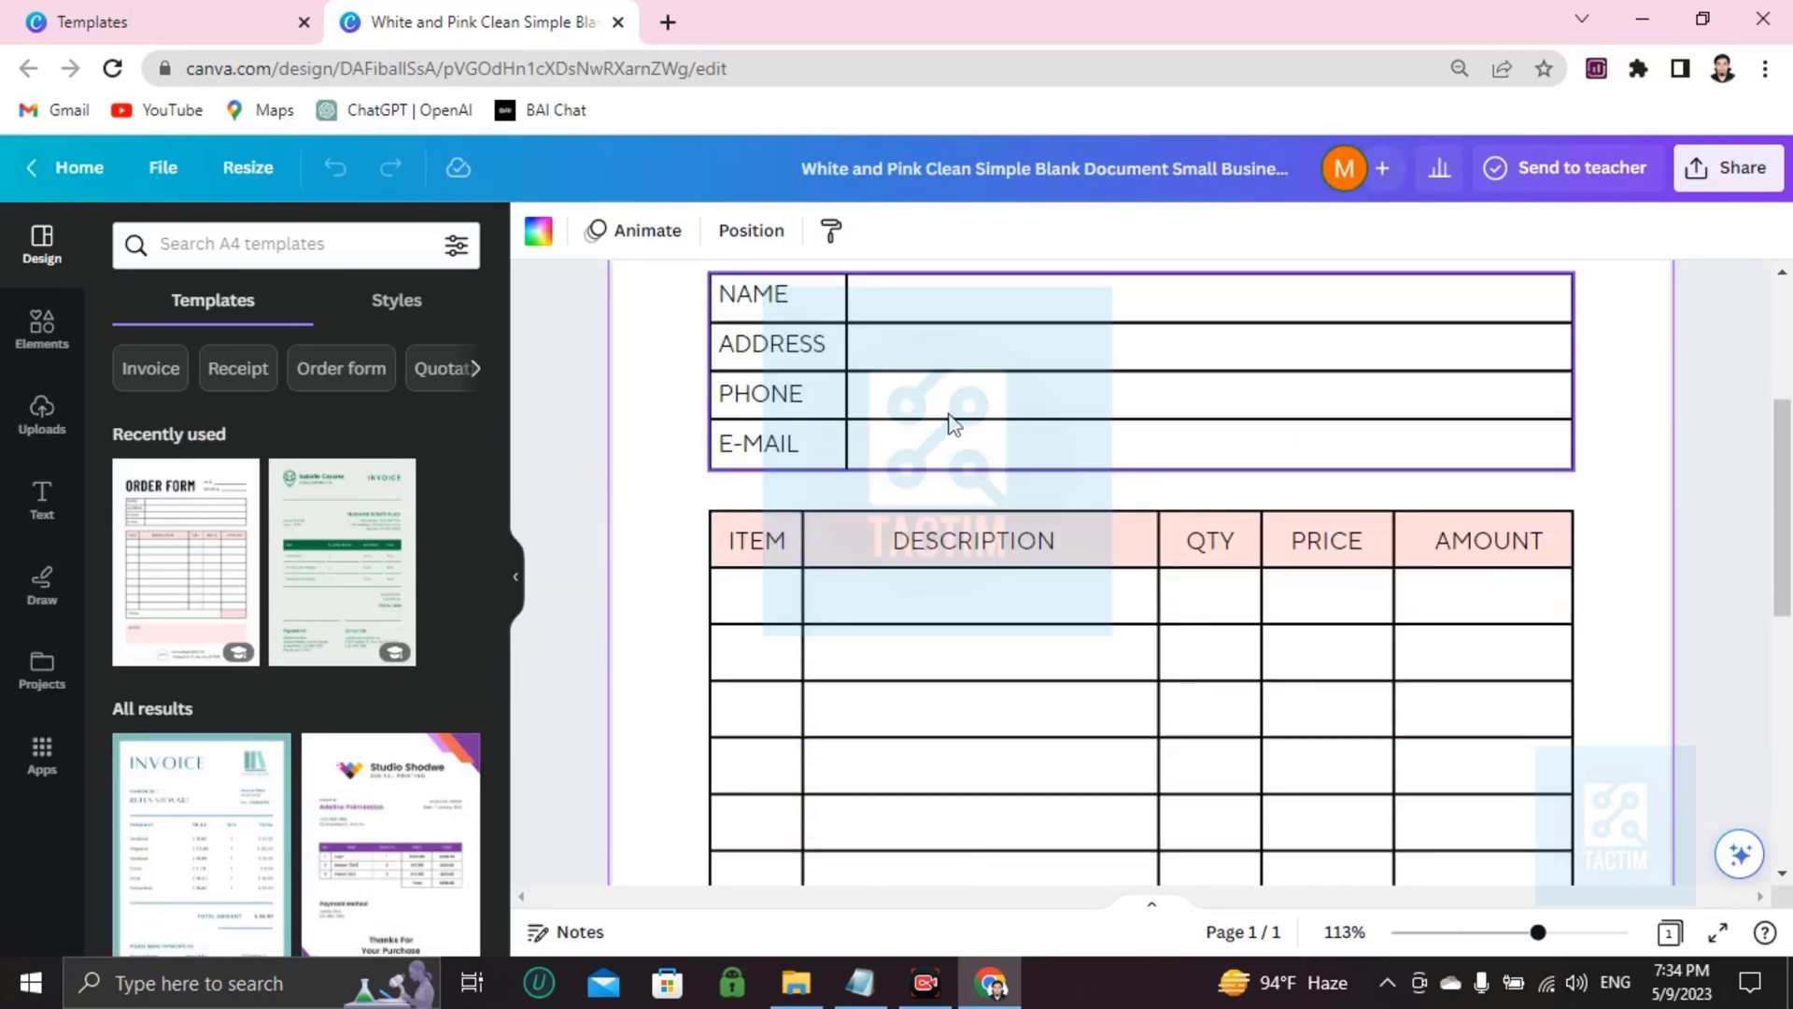
pyautogui.scroll(3, 951, 422)
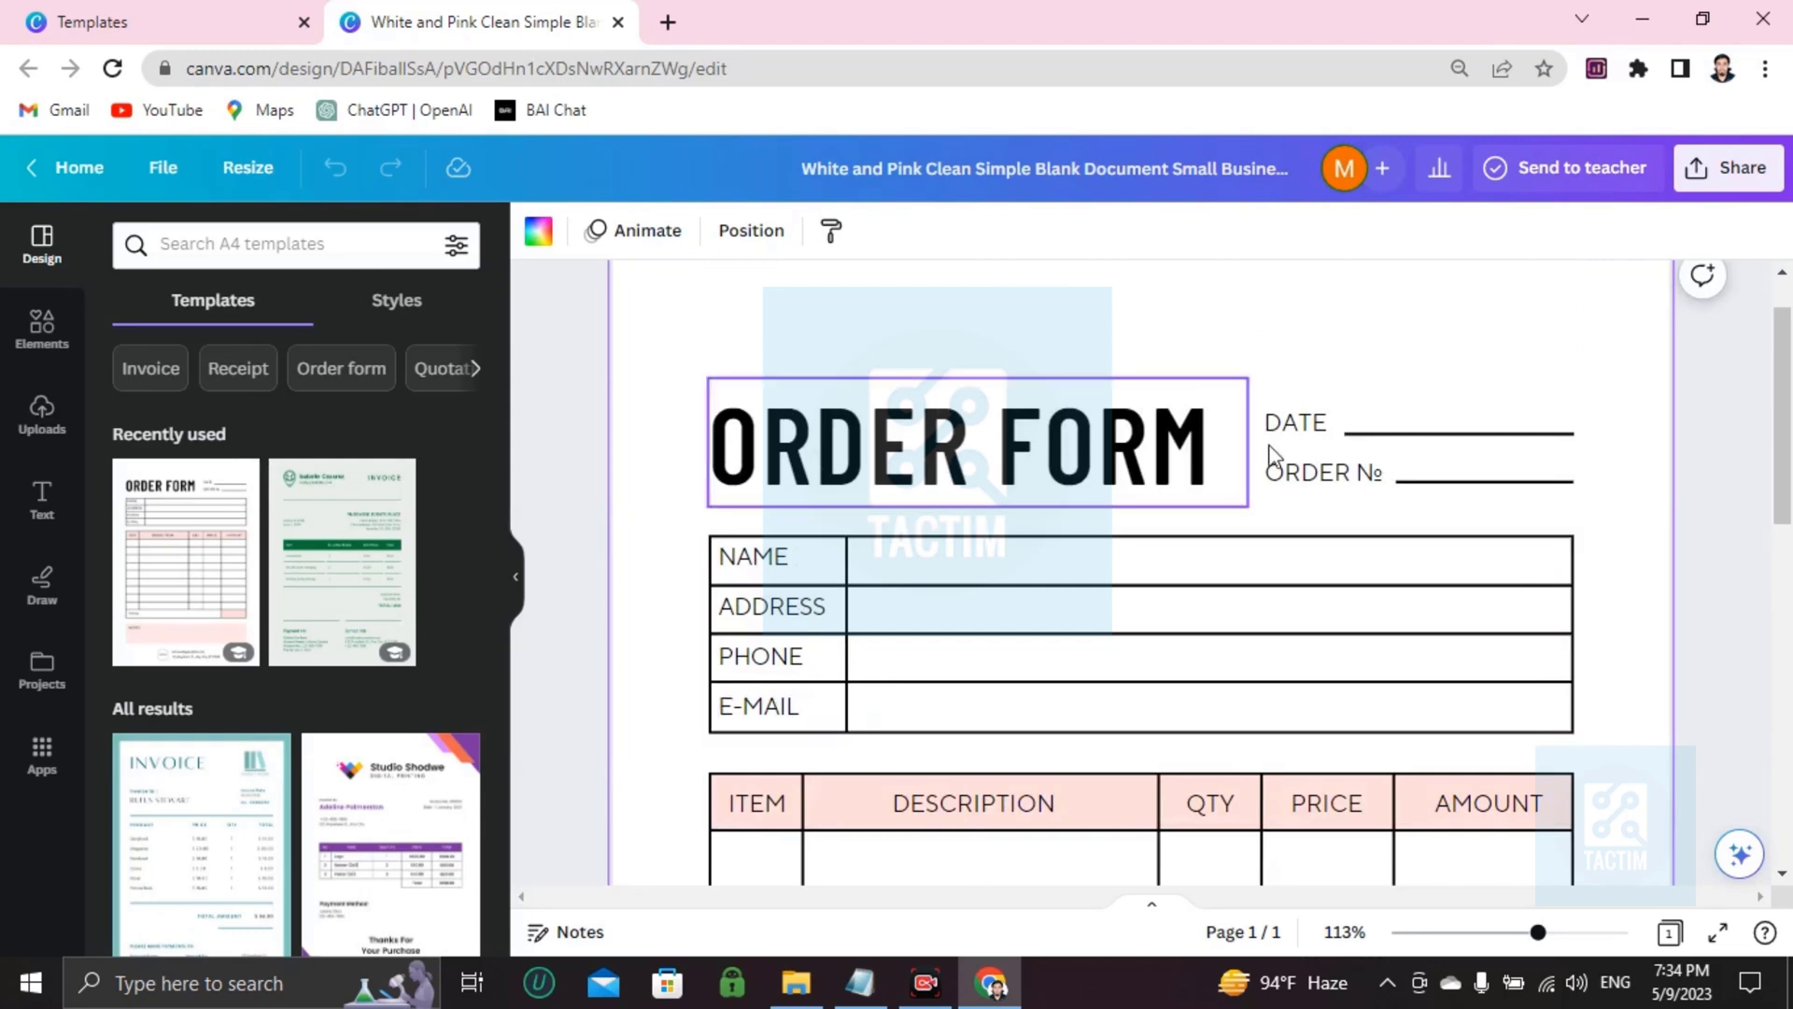
pyautogui.scroll(-3, 1112, 463)
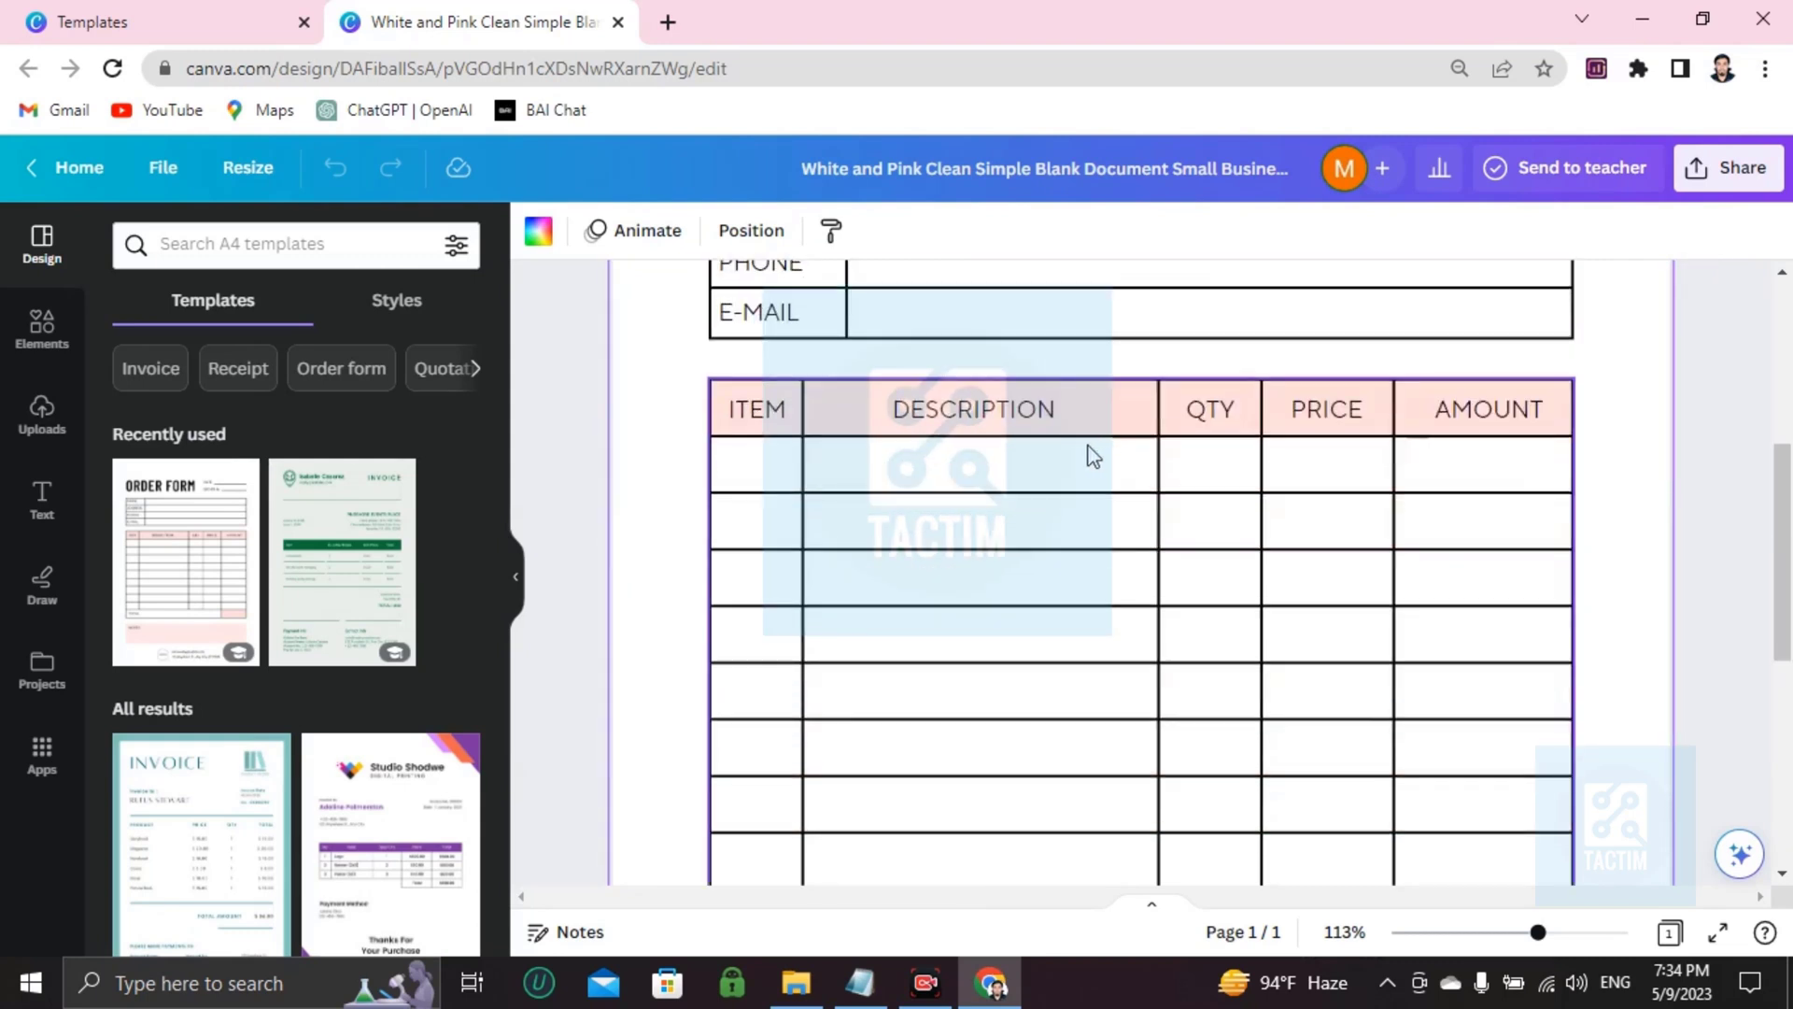
pyautogui.scroll(2, 1092, 458)
# Step: Enter non-bold name 'ssen', an email in ADDRESS, and phone 54545454
pyautogui.click(935, 437)
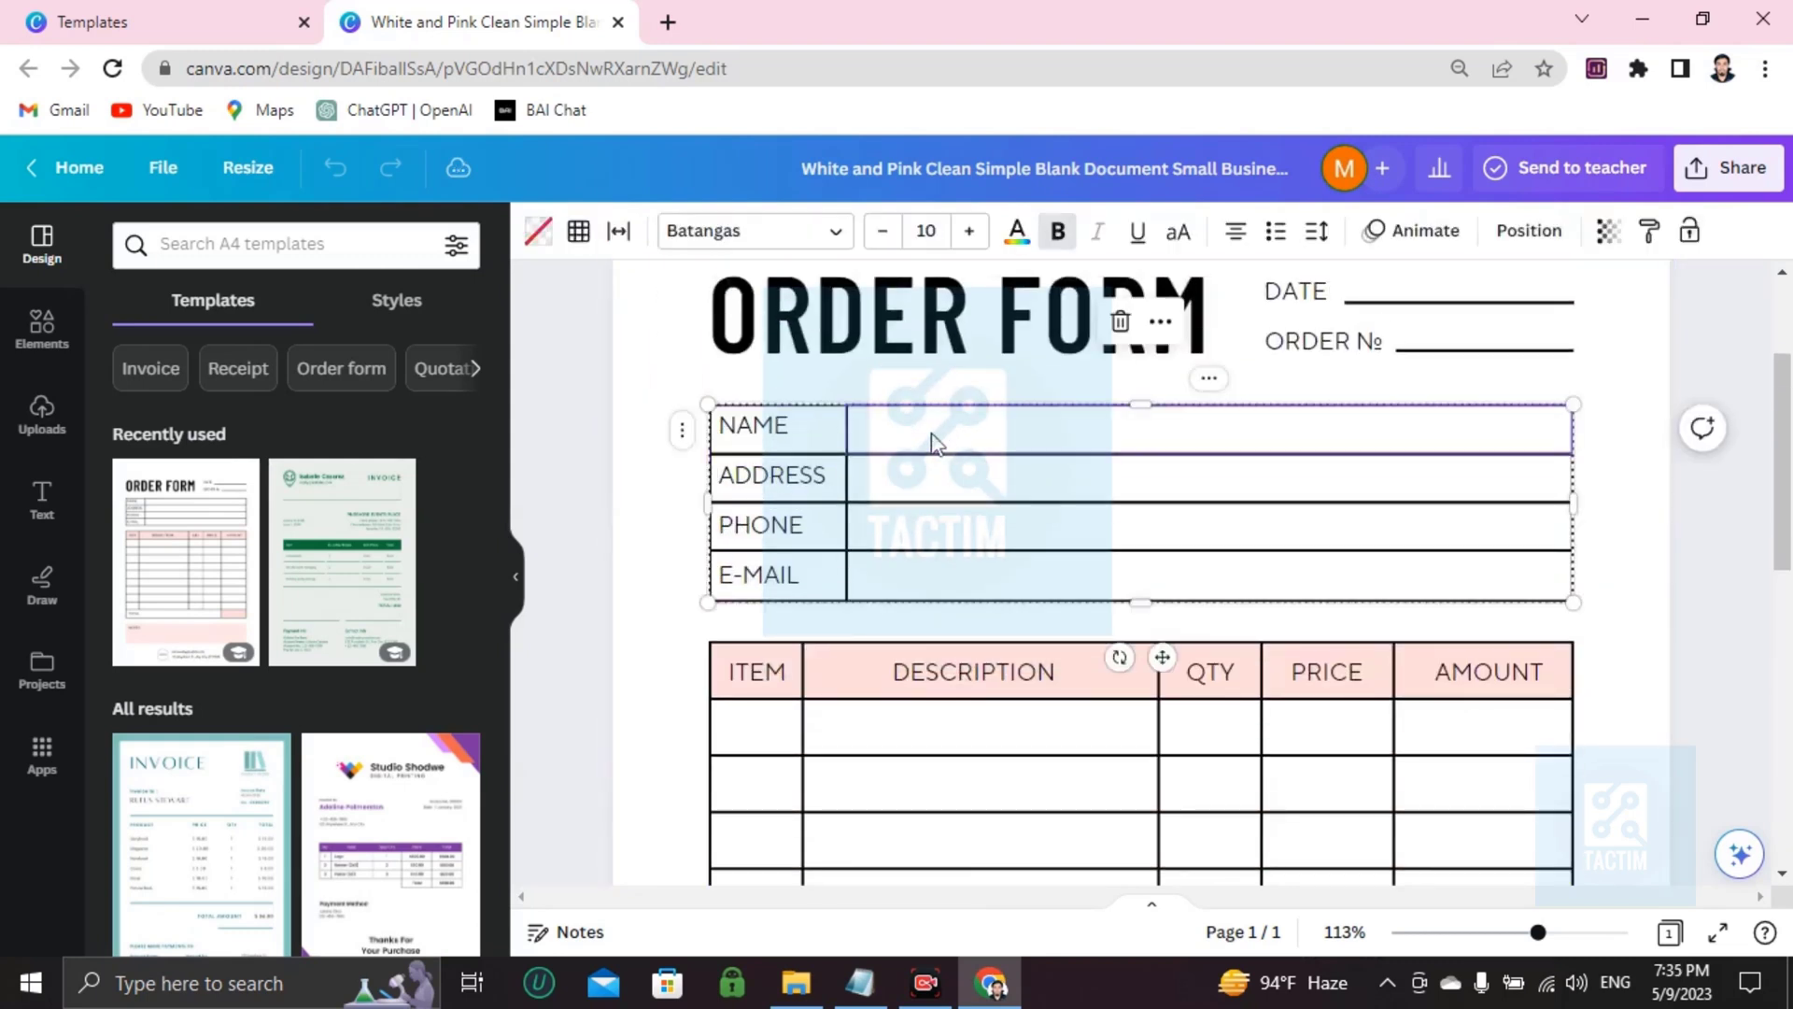
pyautogui.click(1190, 431)
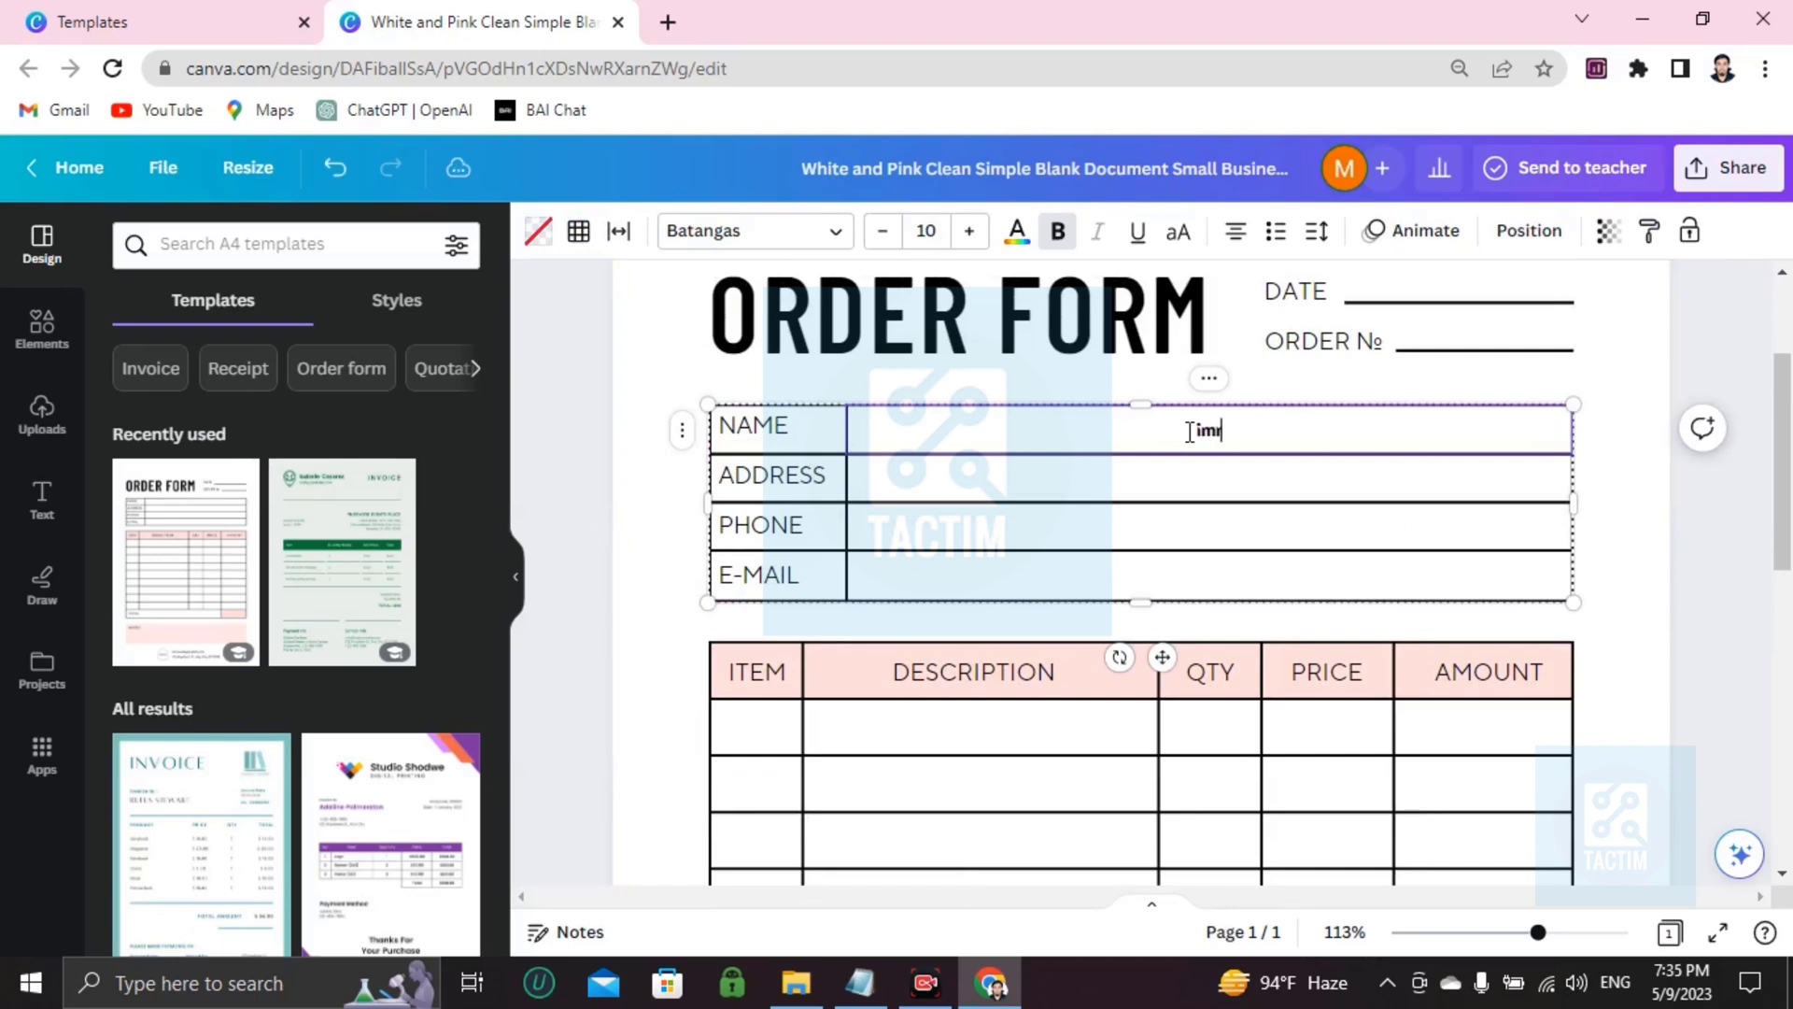
pyautogui.hotkey('ctrl', 'b')
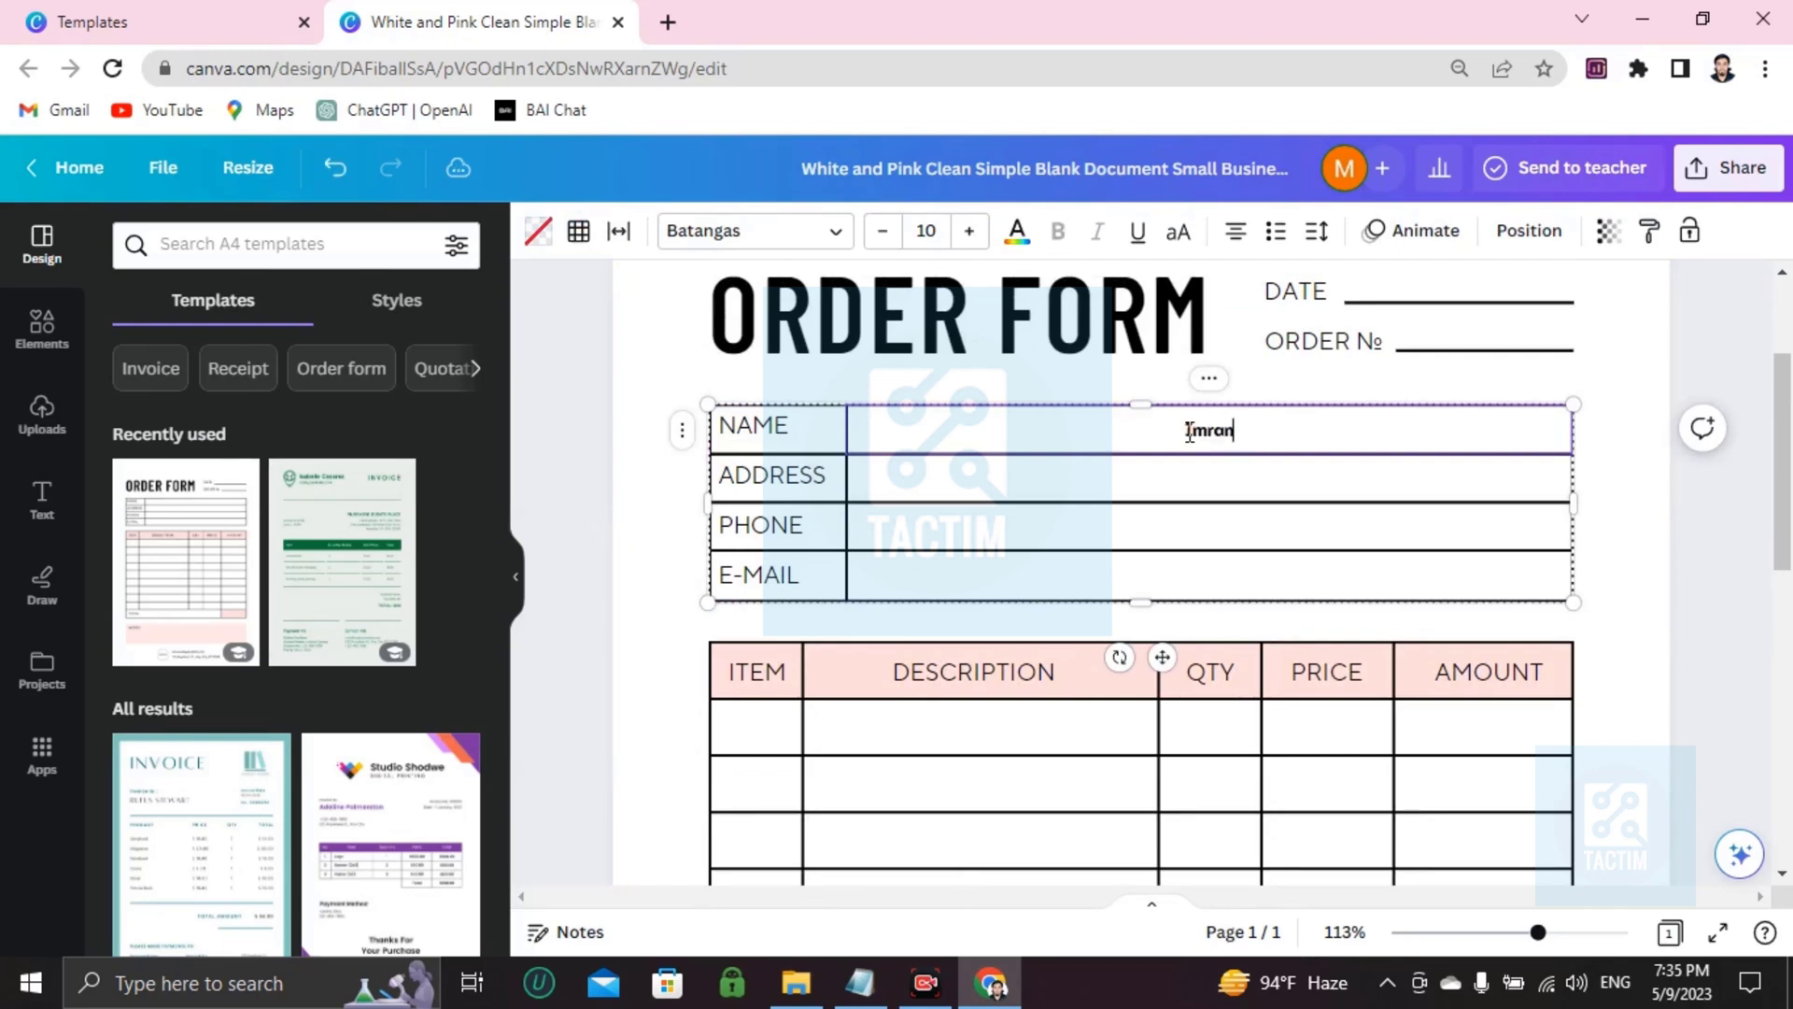
pyautogui.write('ssen')
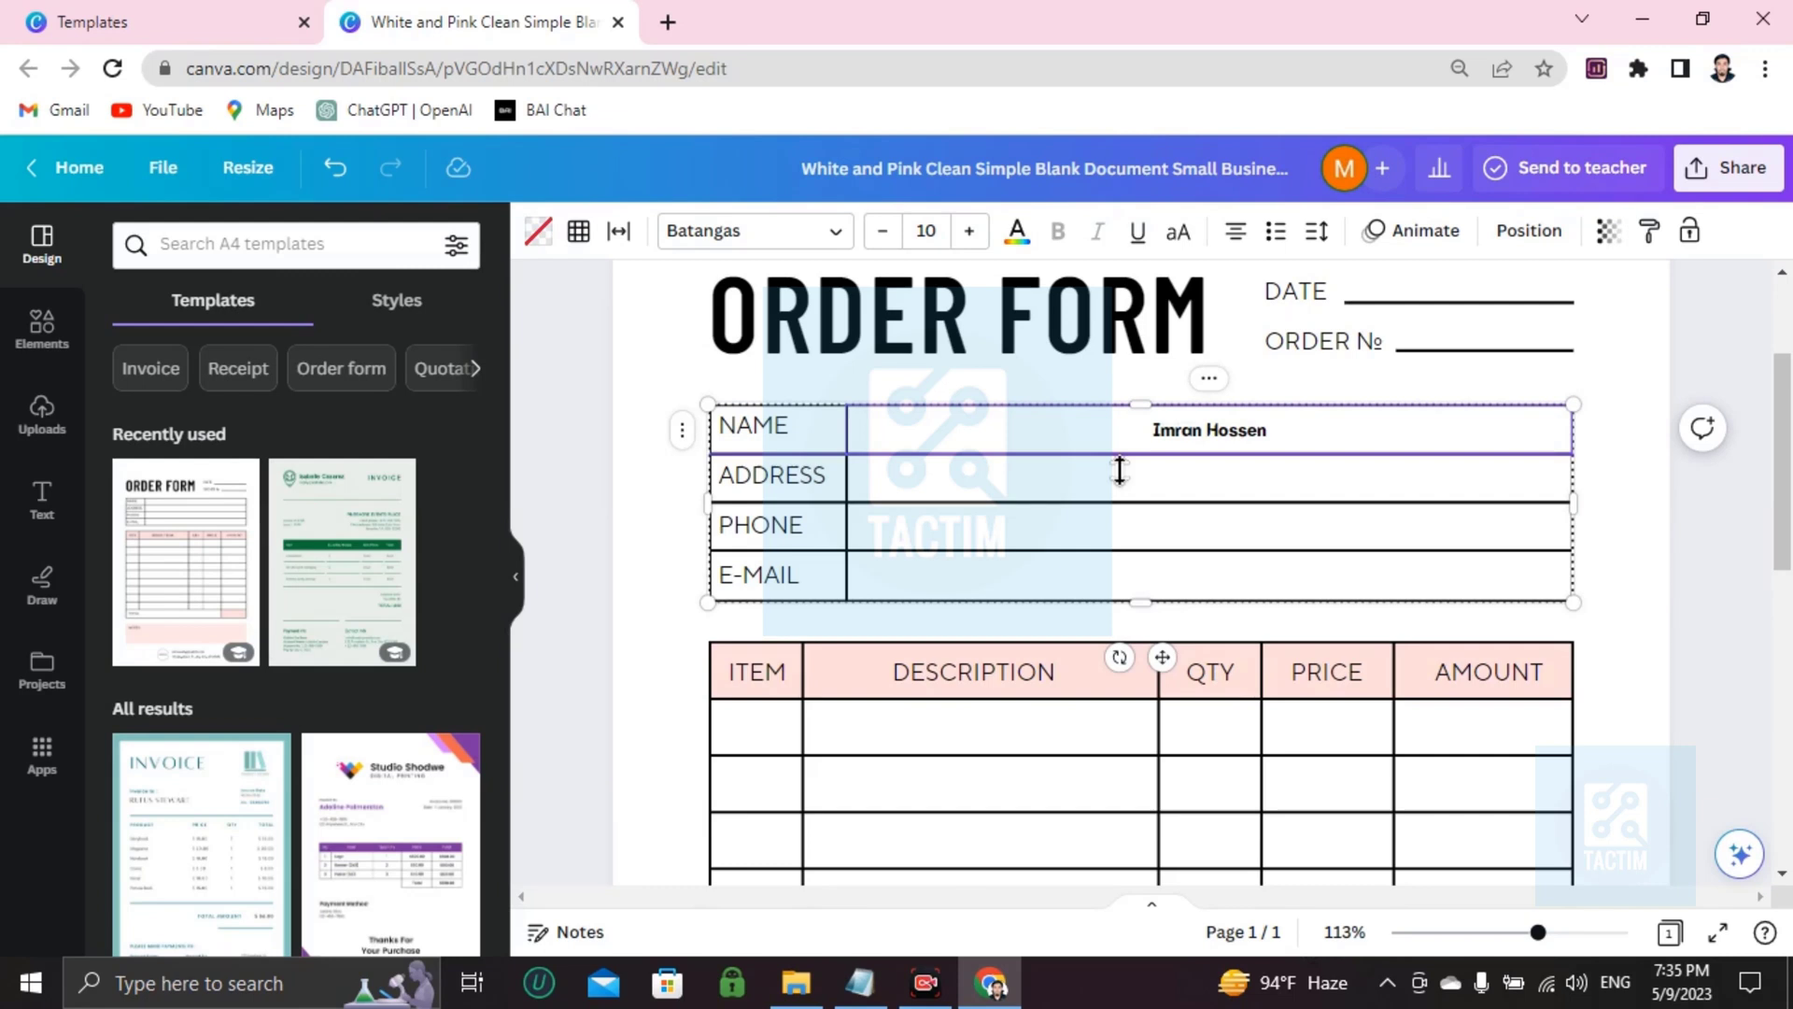
pyautogui.click(1201, 480)
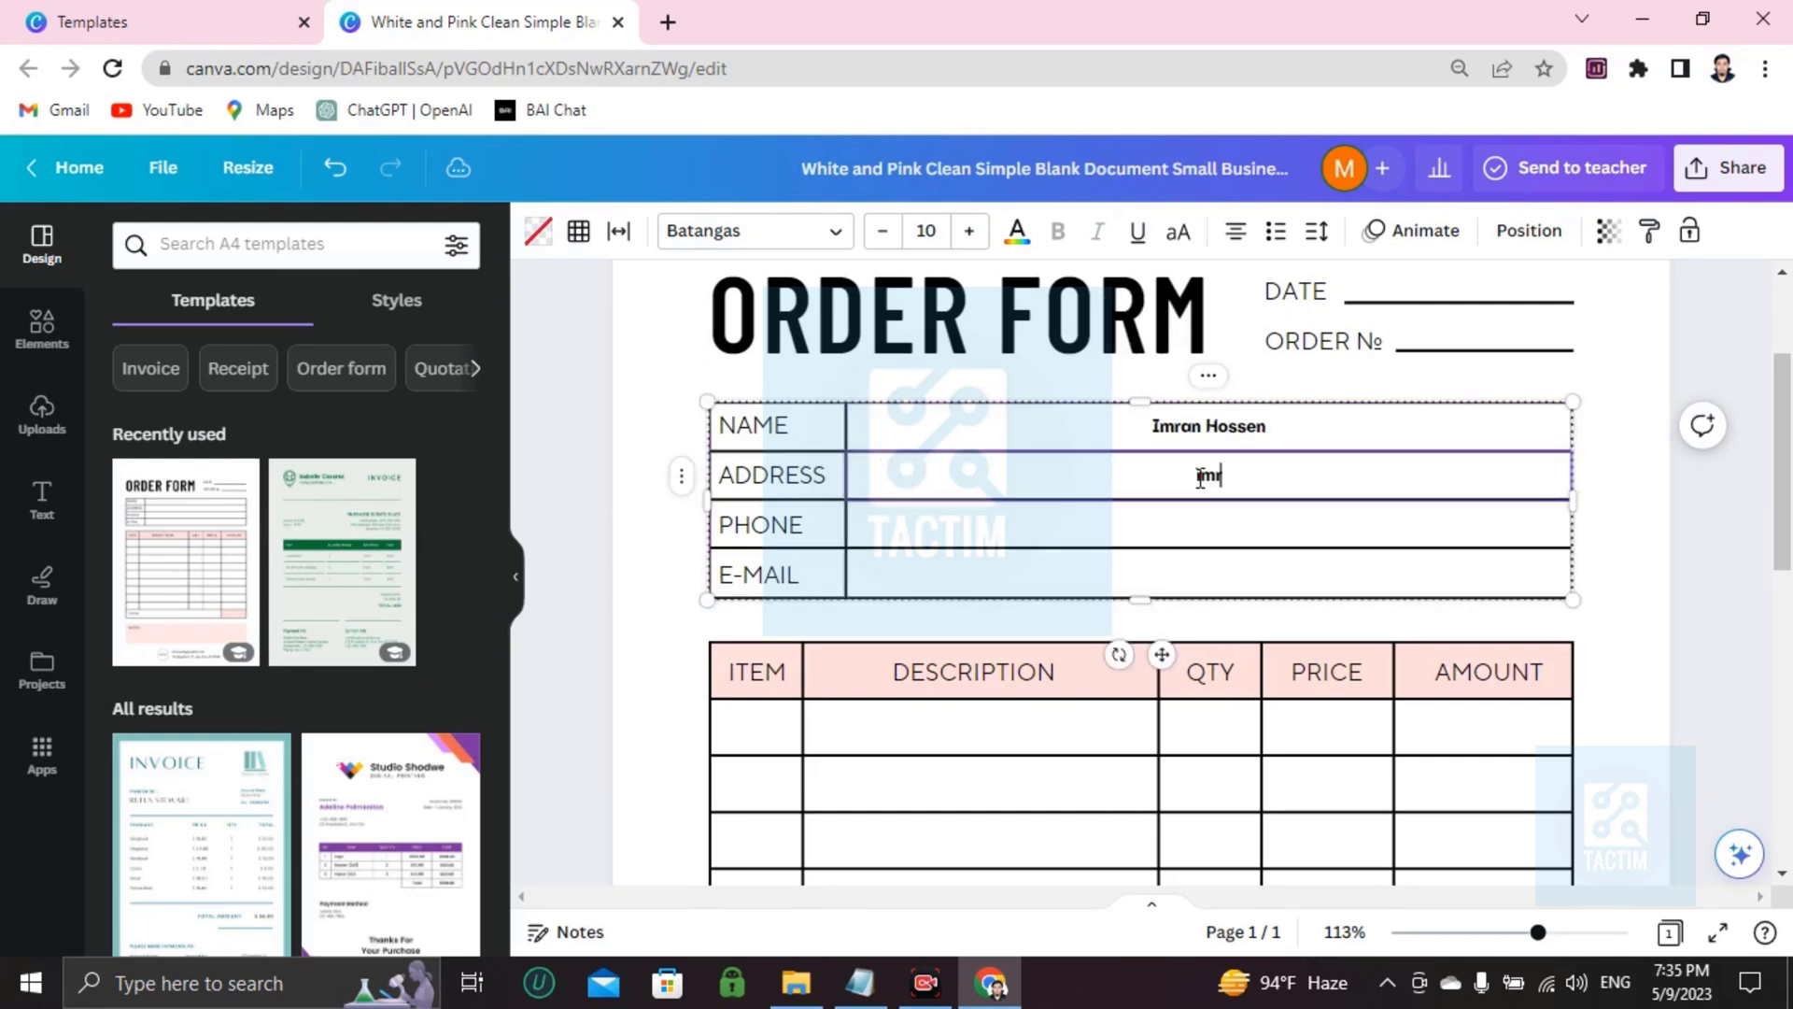
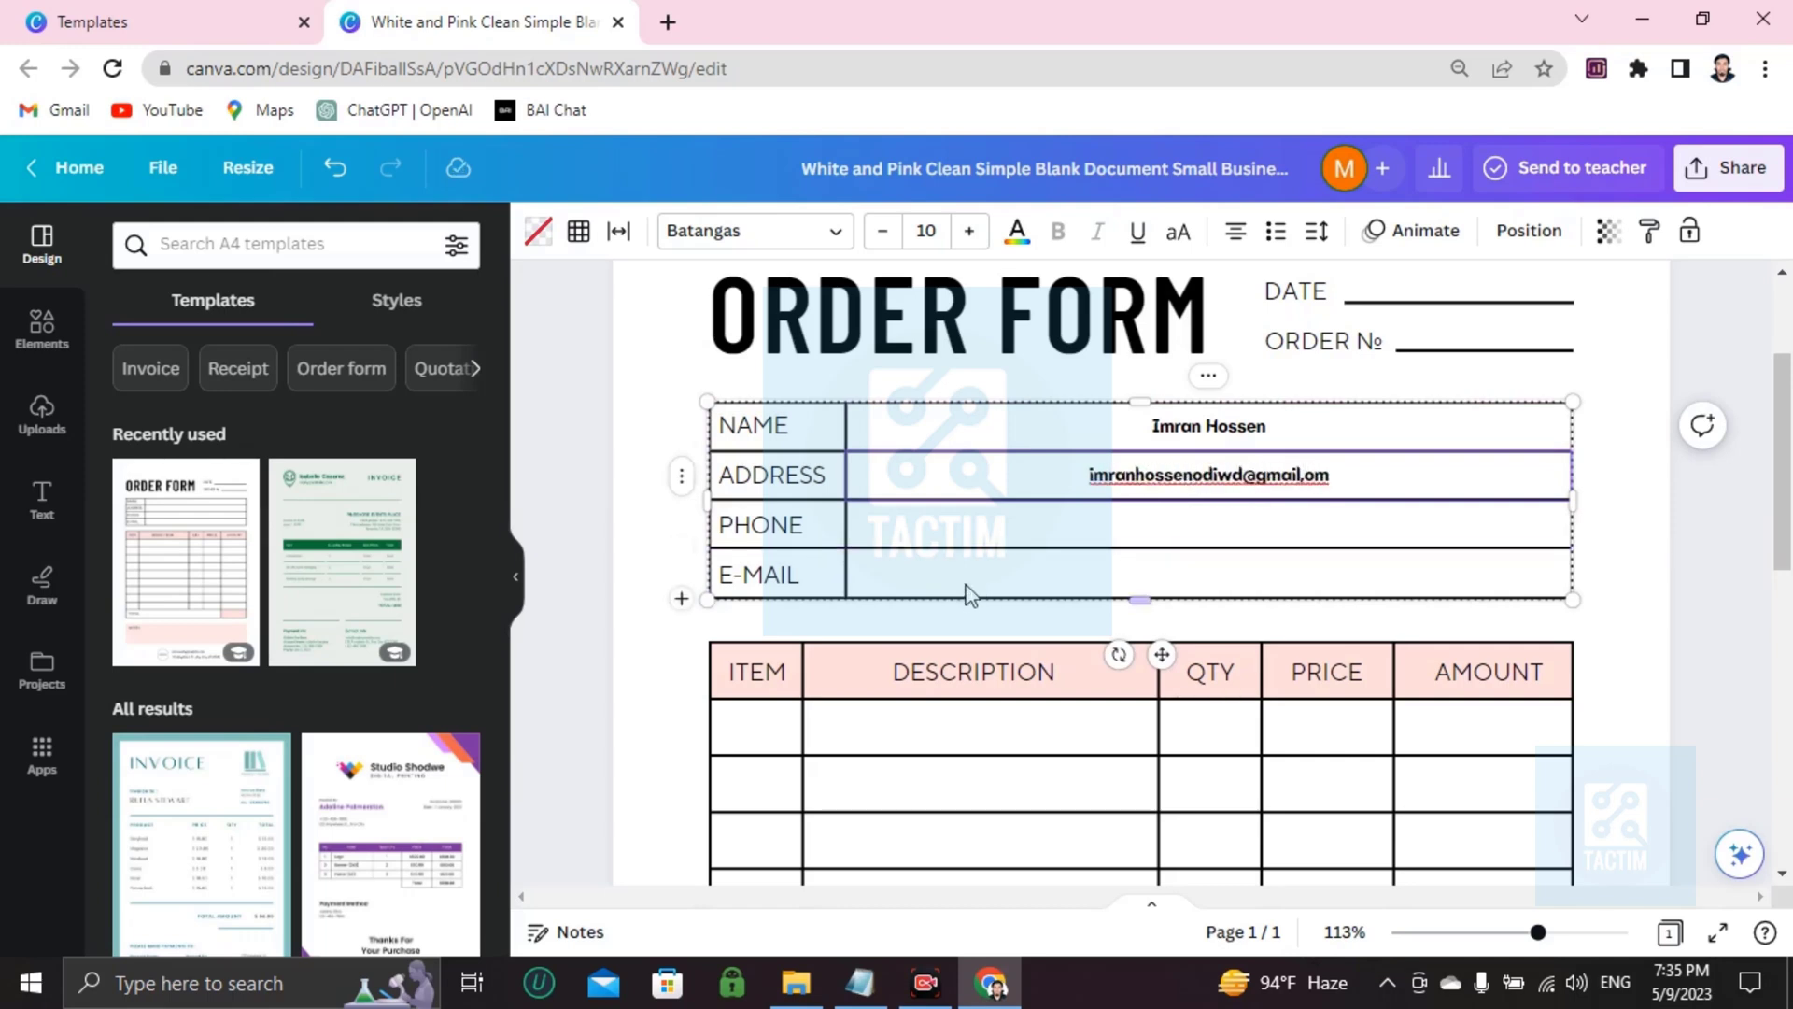
pyautogui.click(1259, 523)
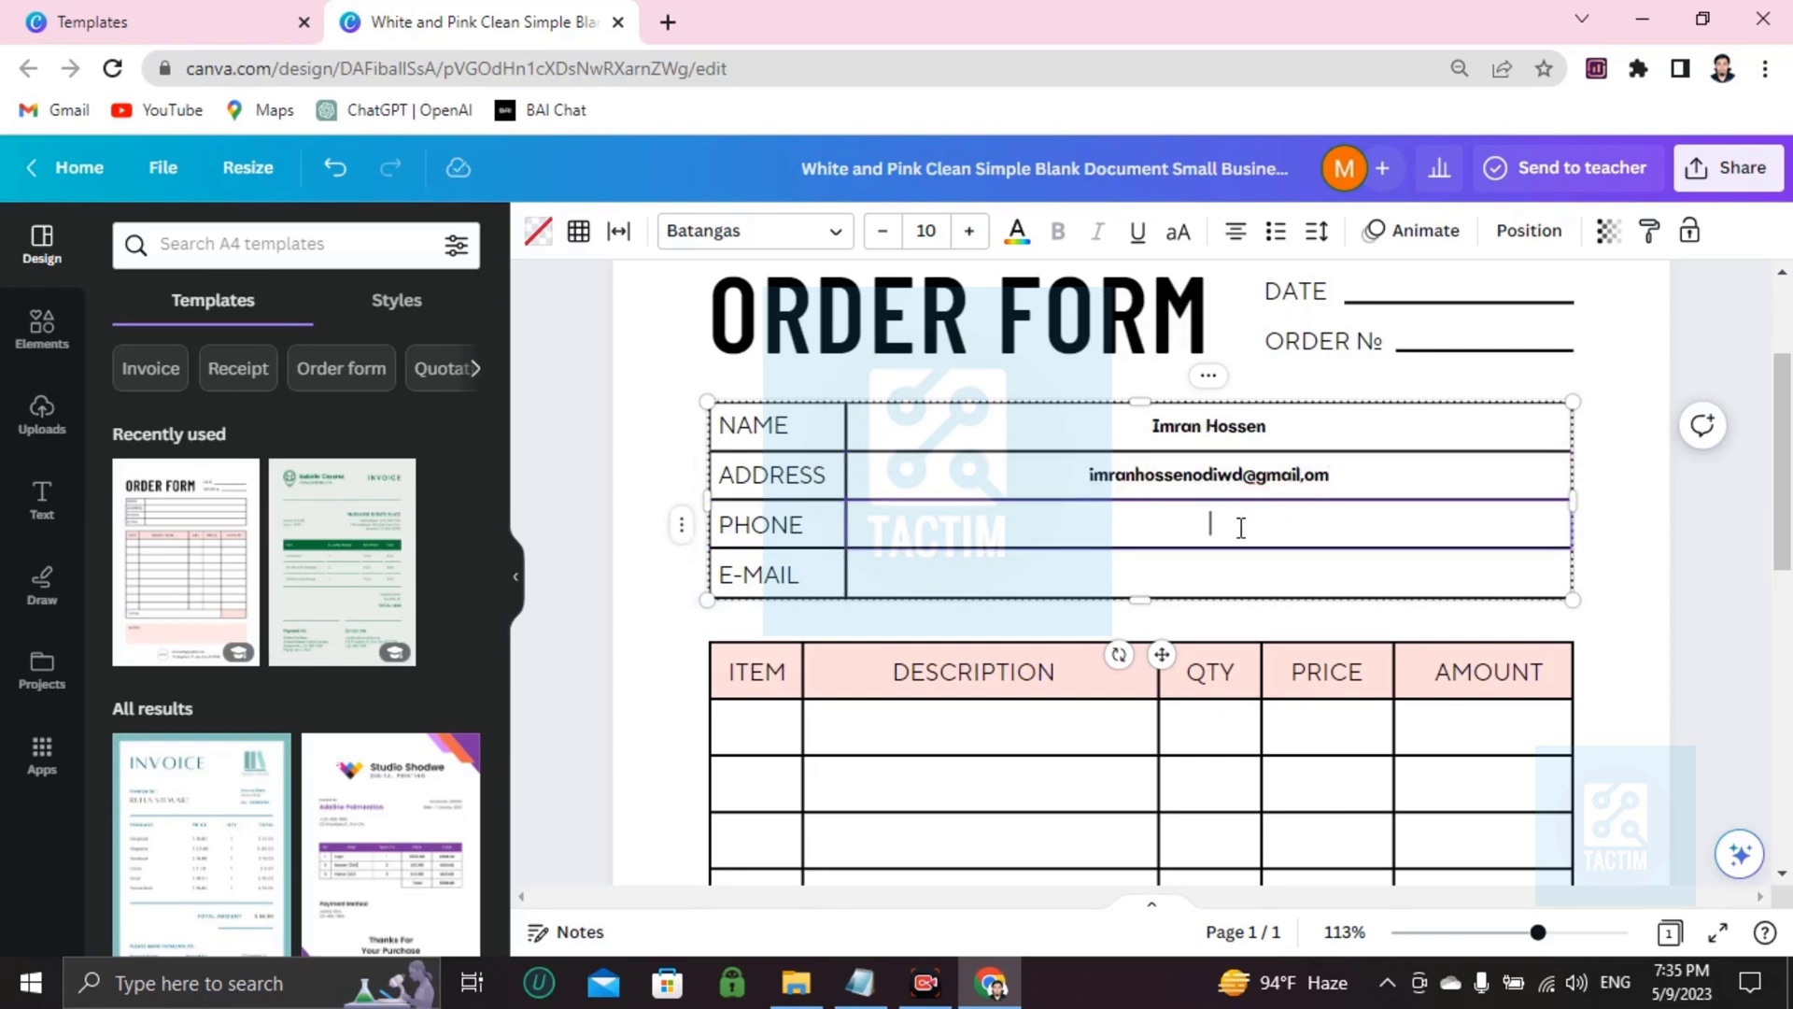
pyautogui.write('54545454')
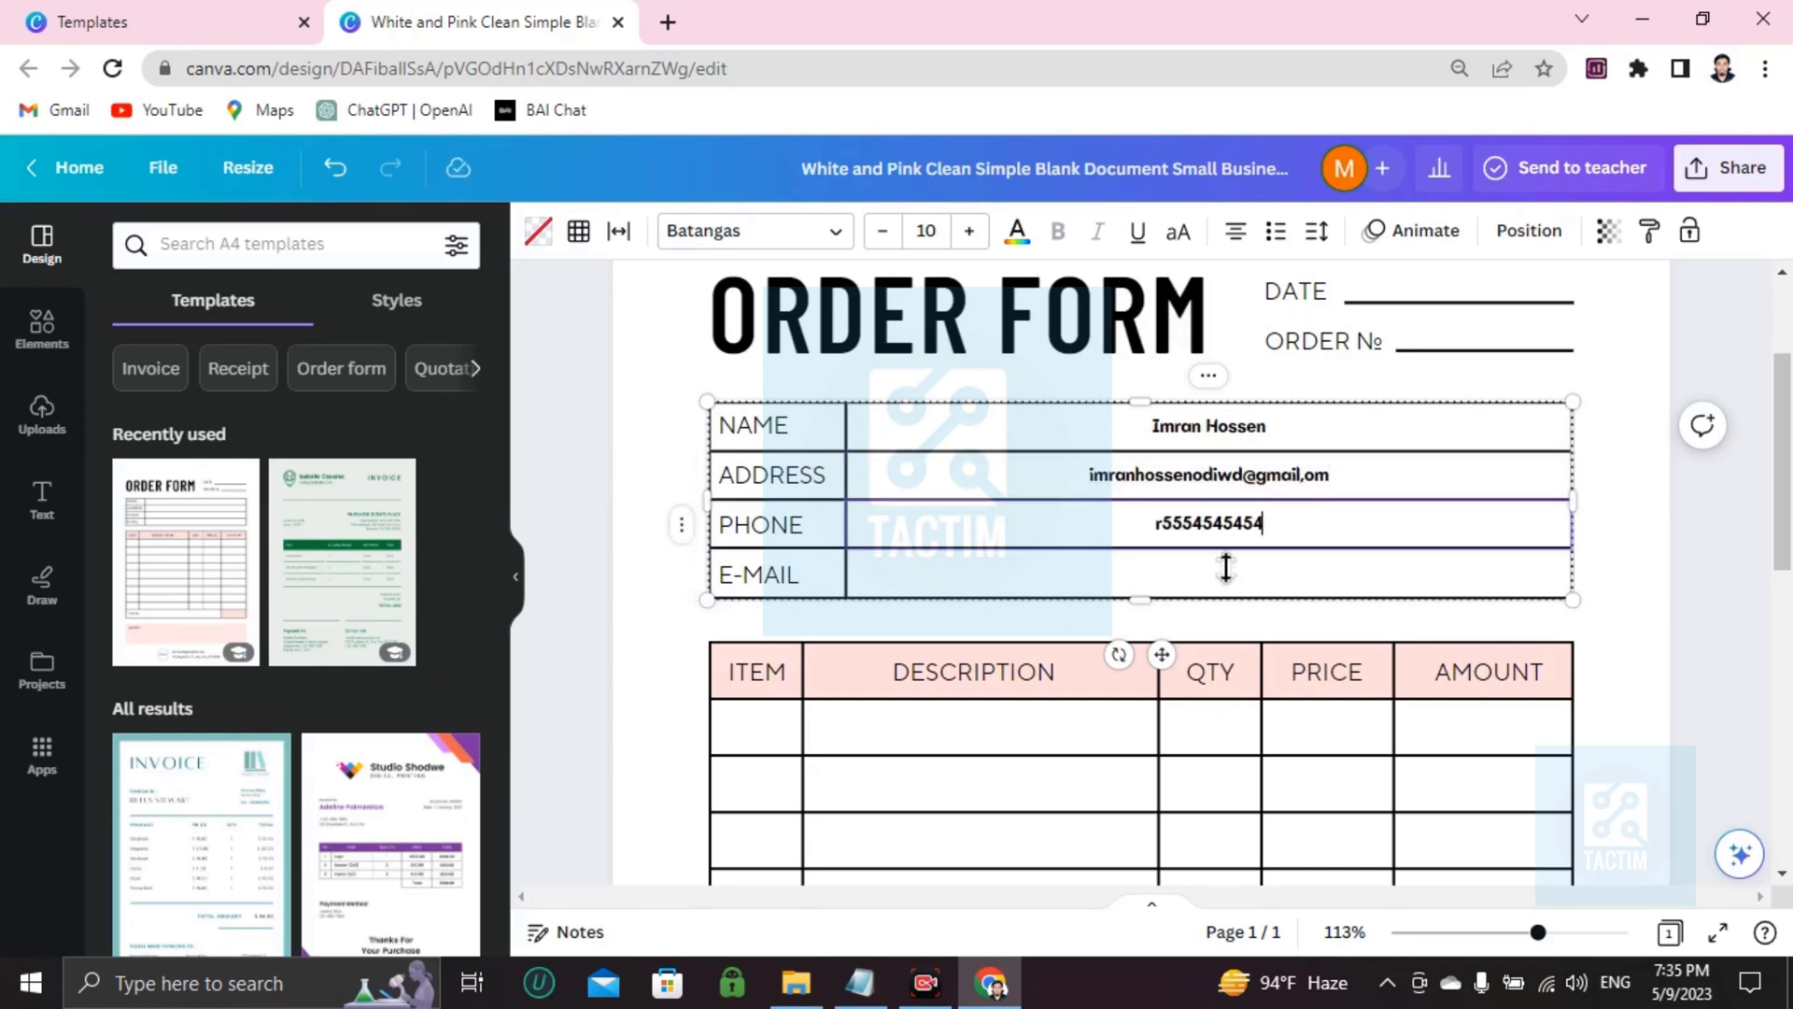
pyautogui.click(1220, 572)
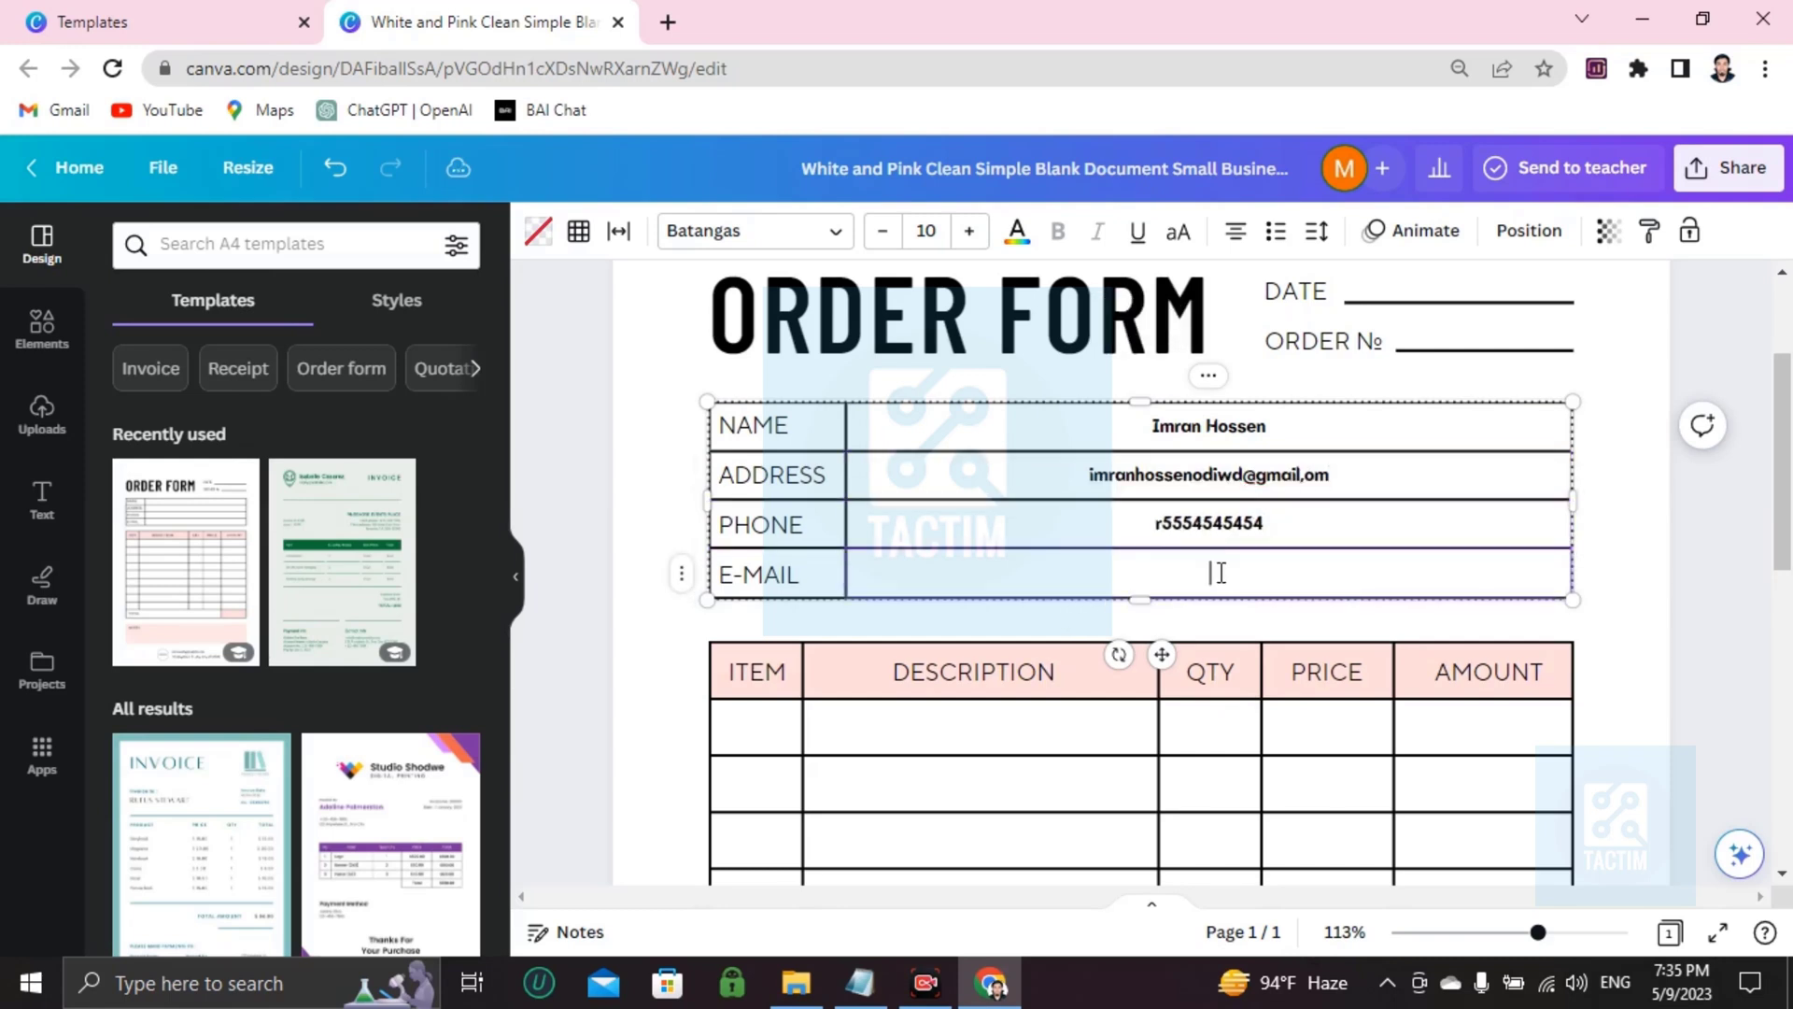
# Step: Replace the ADDRESS text with 'nsjncs' and begin the E-MAIL entry with 'f'
pyautogui.tripleClick(1209, 478)
pyautogui.hotkey('ctrl', 'x')
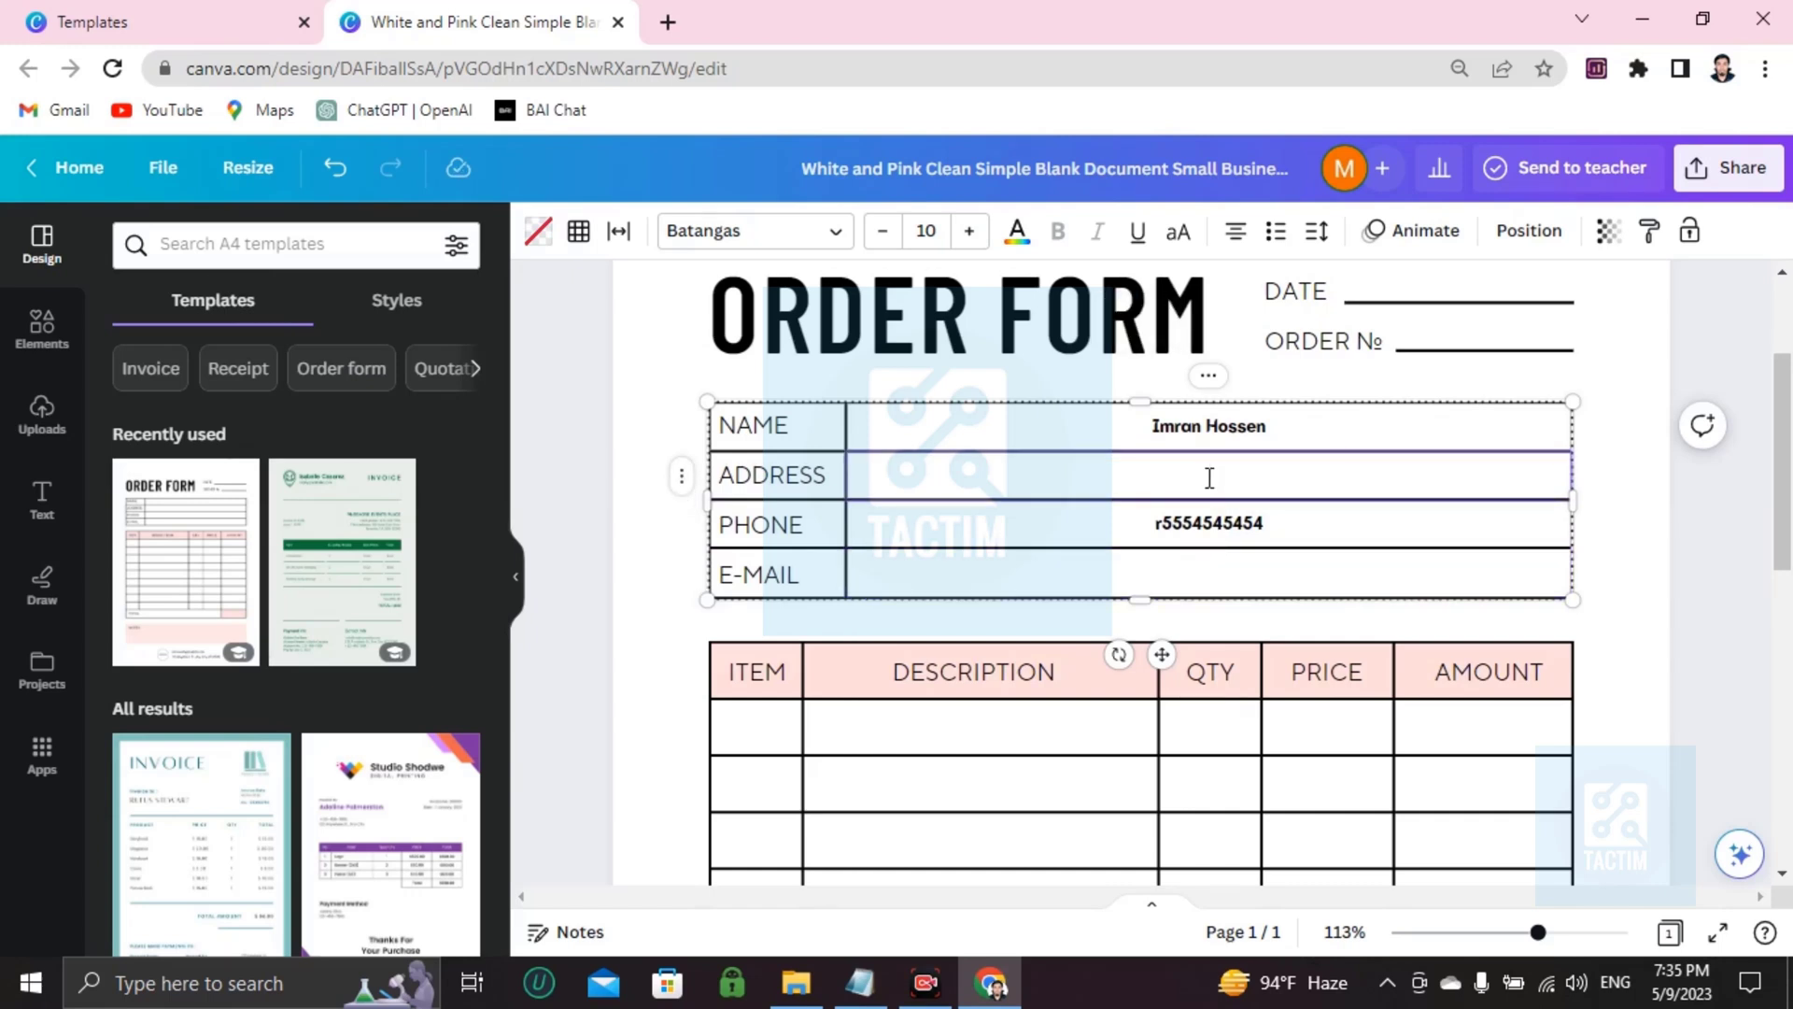
pyautogui.write('wdnjnsjncs')
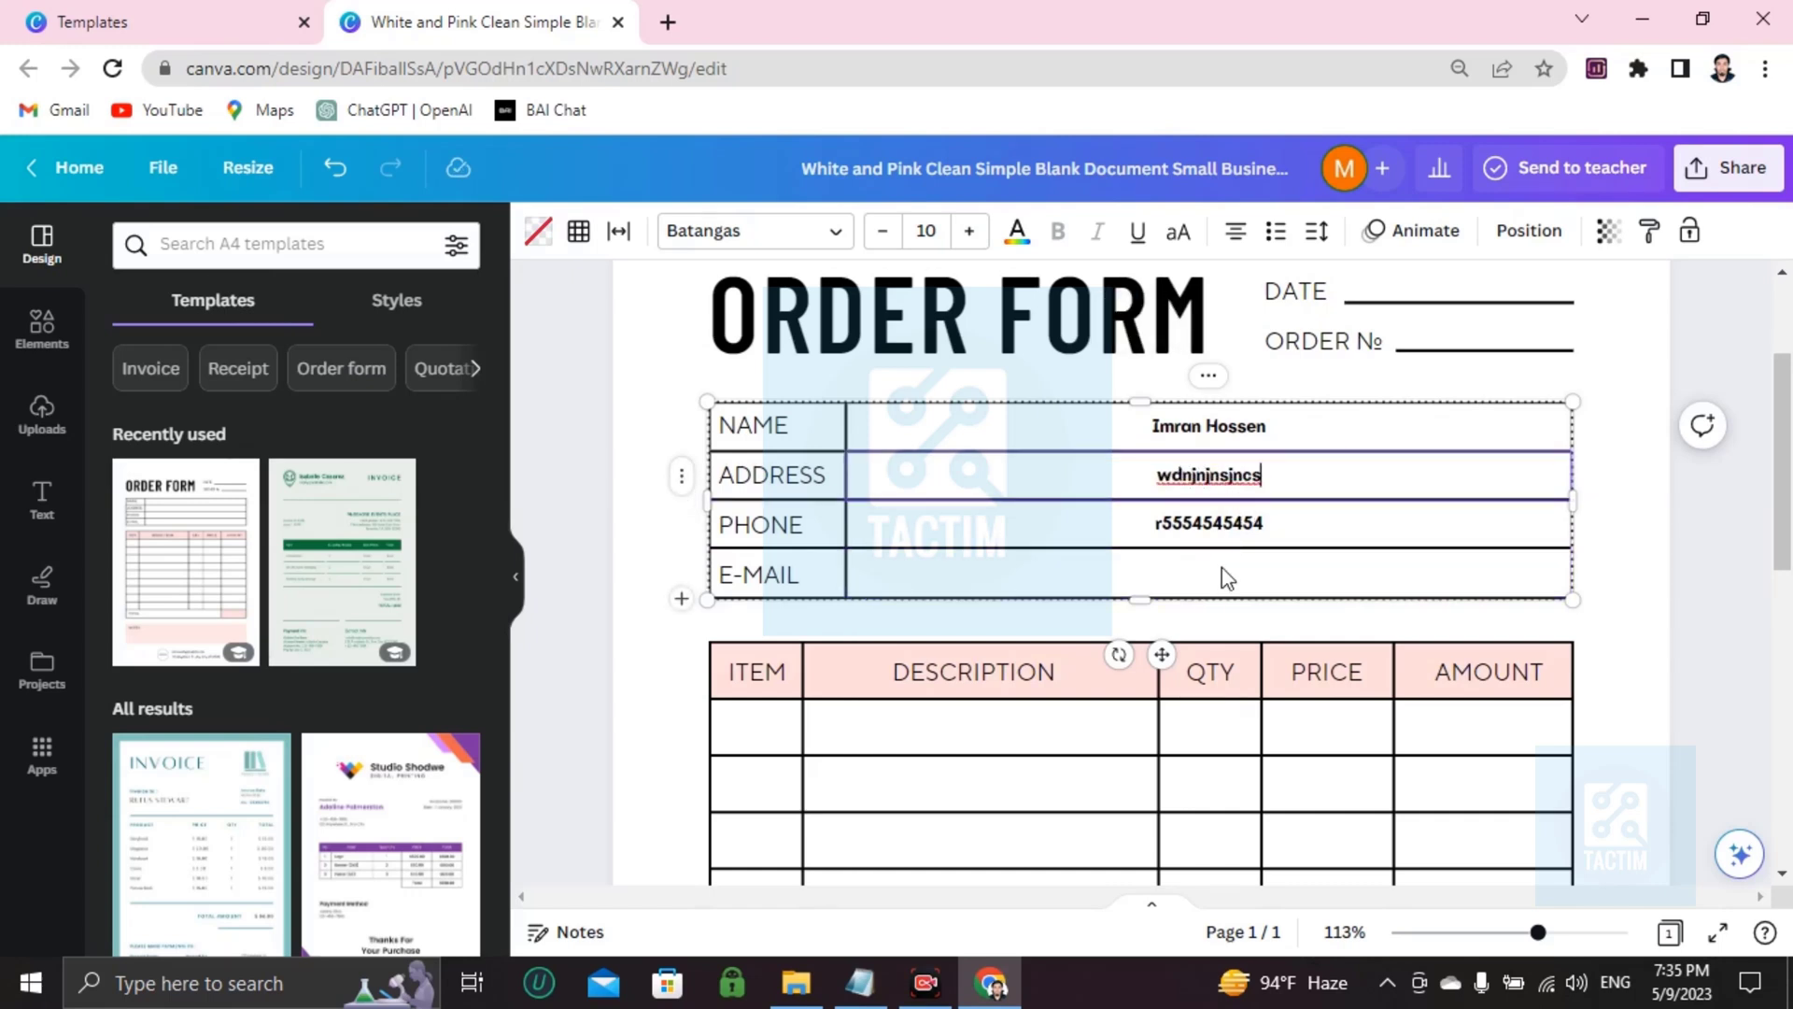
pyautogui.click(1224, 568)
pyautogui.write('fefefe')
pyautogui.scroll(3, 1226, 564)
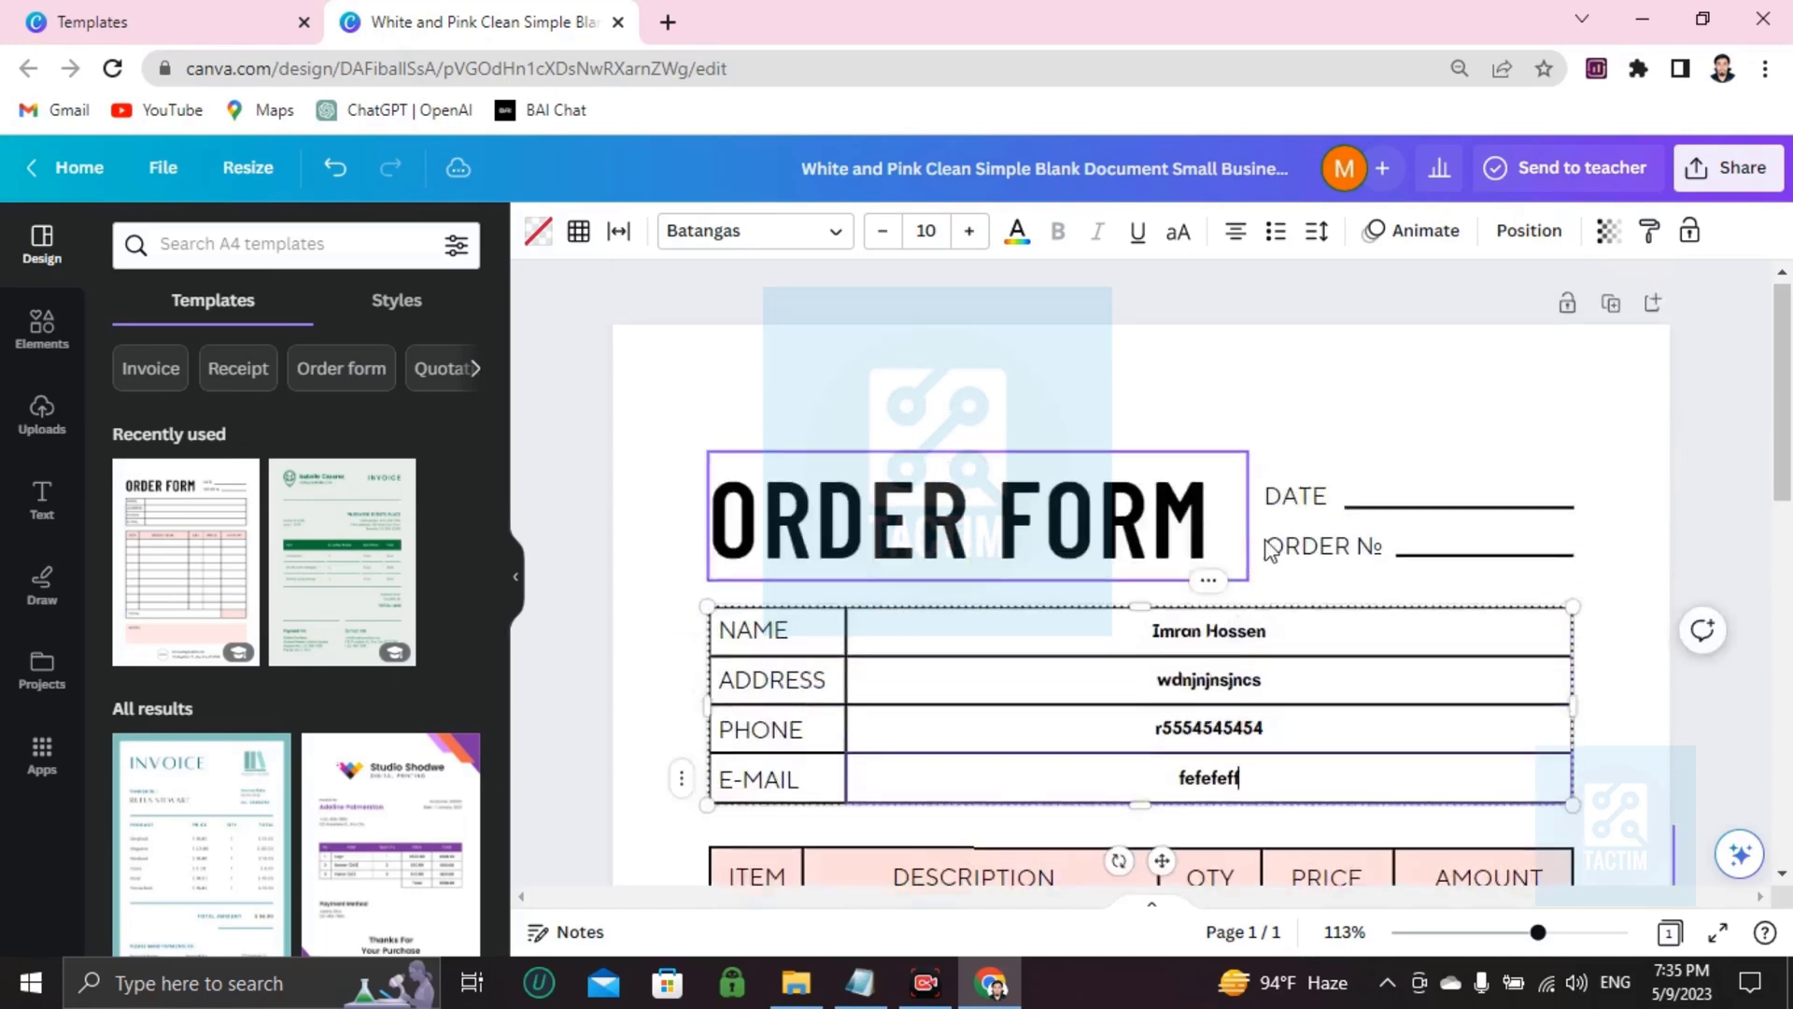
# Step: Enter 01/01/2023 on the DATE line
pyautogui.doubleClick(1467, 500)
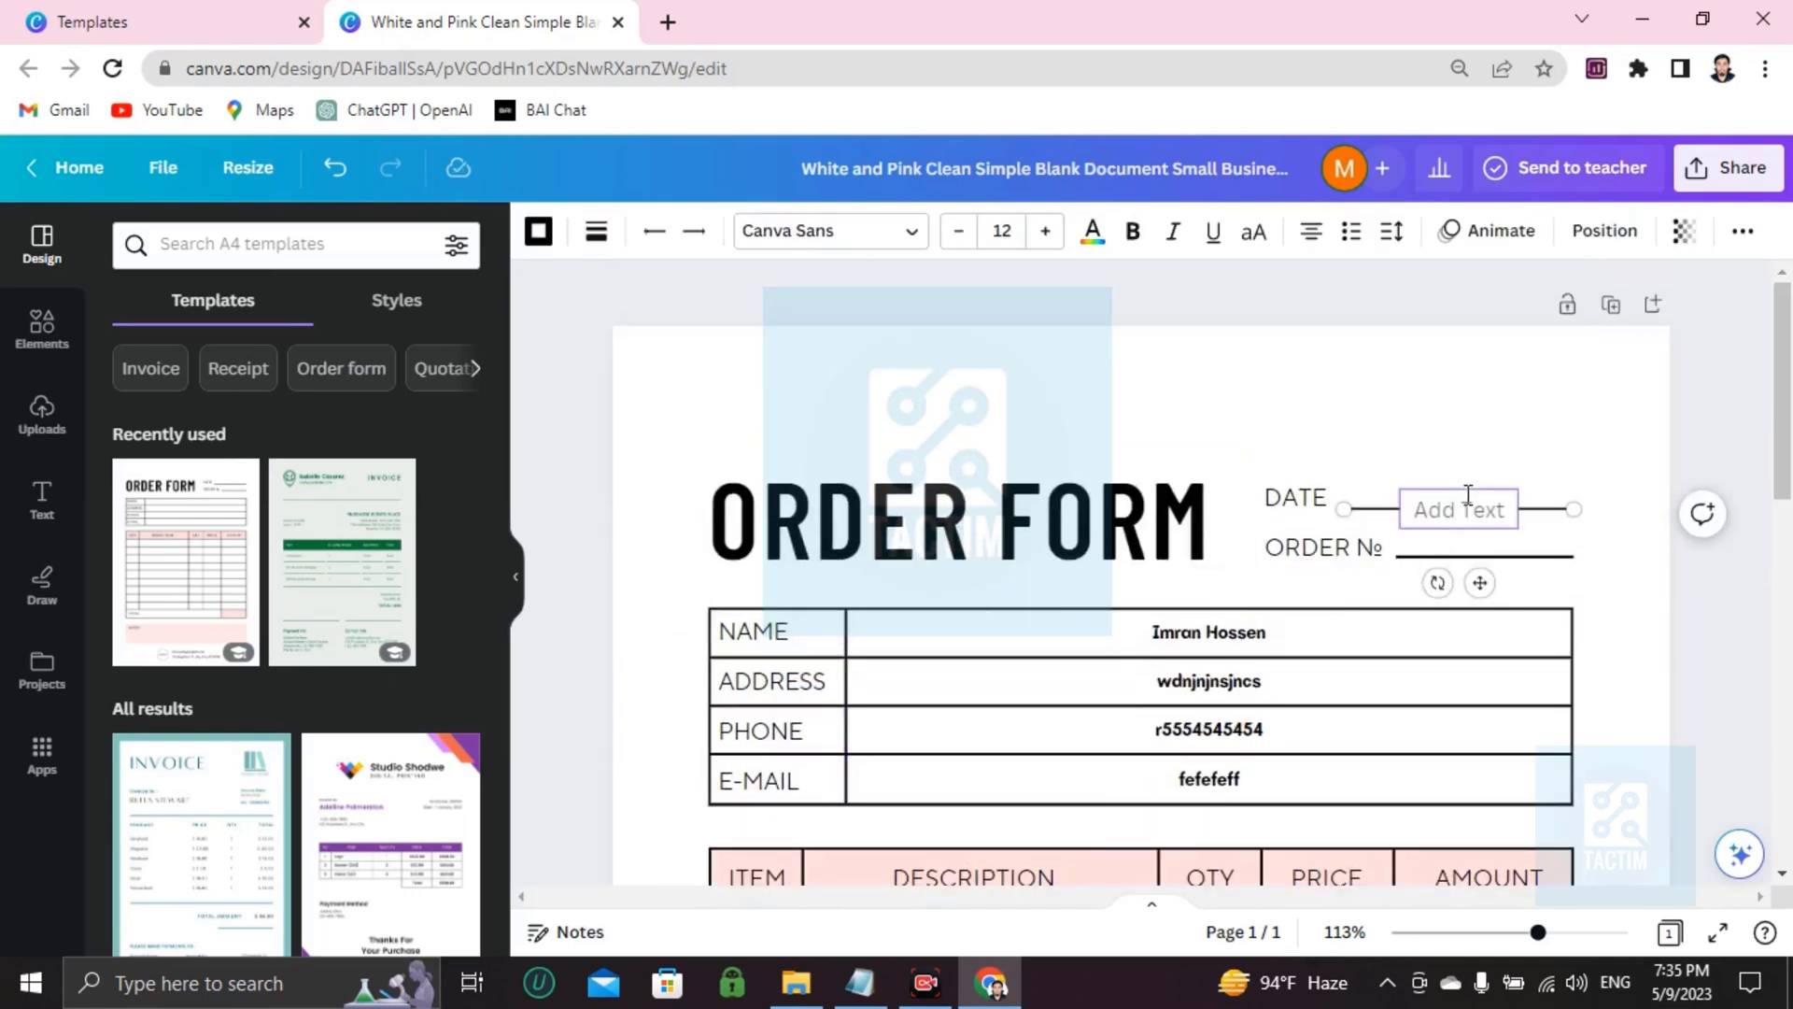
pyautogui.write('01')
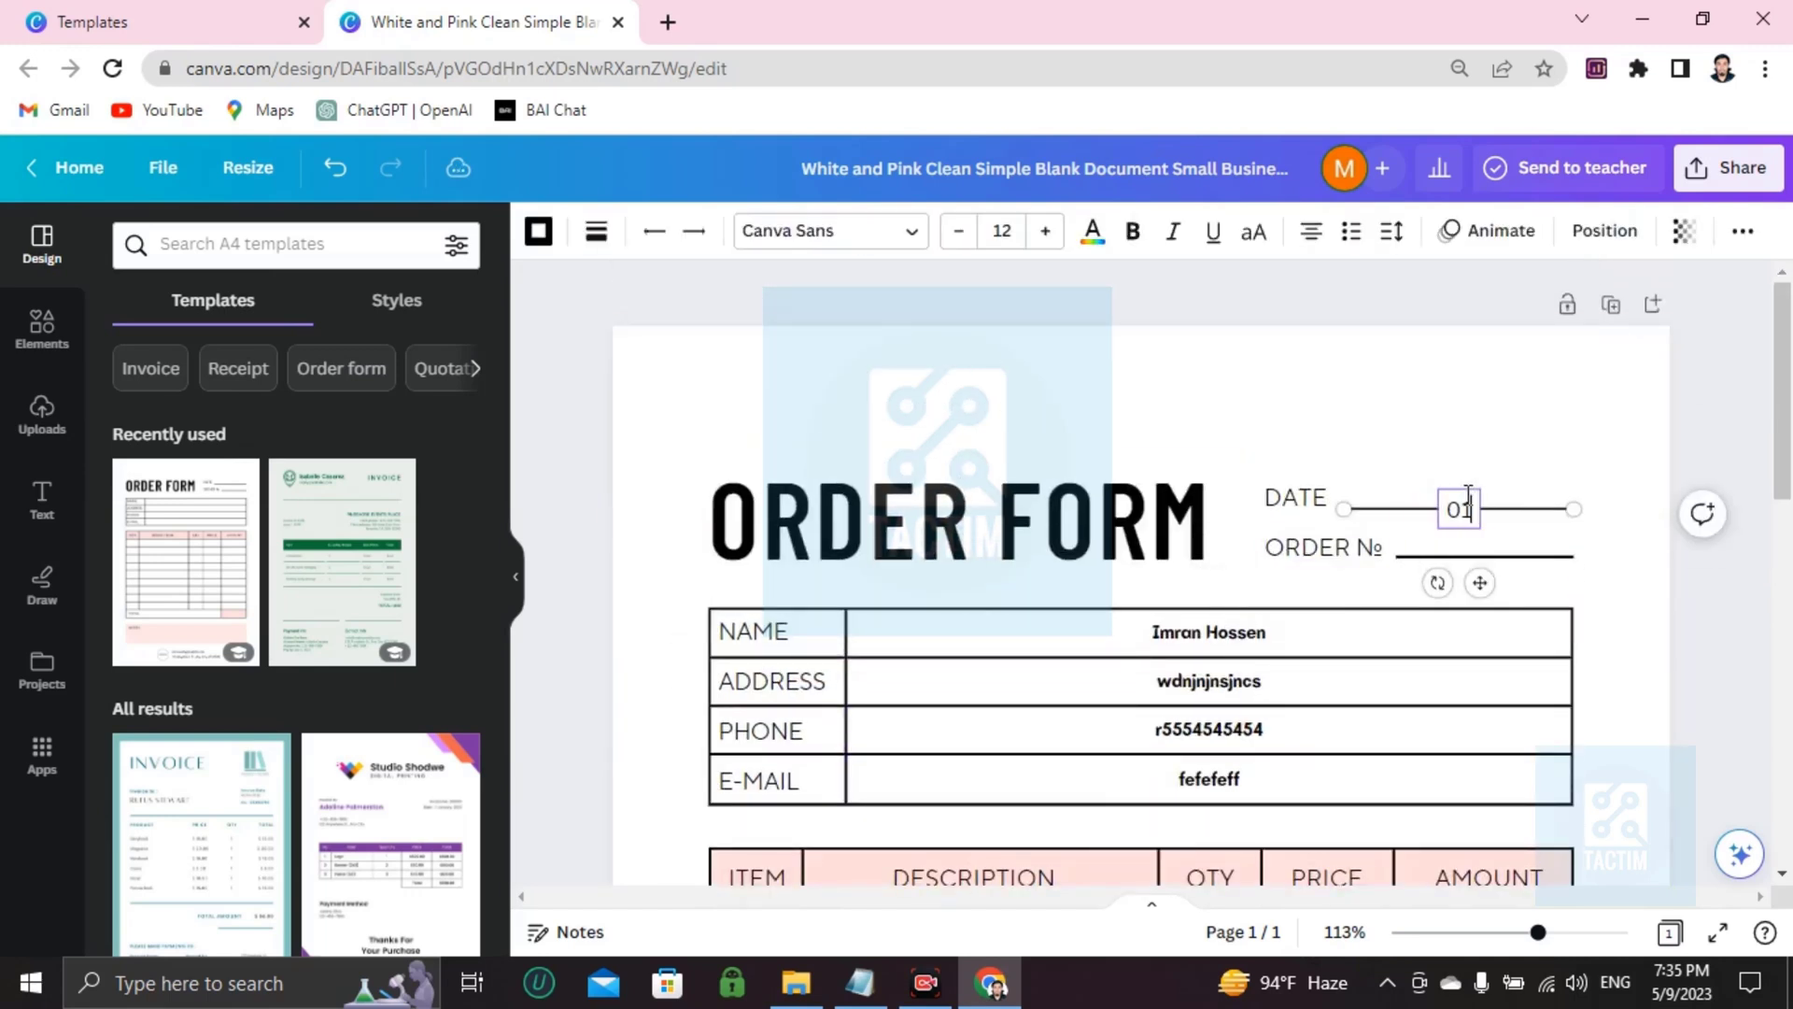
pyautogui.write('/01/20')
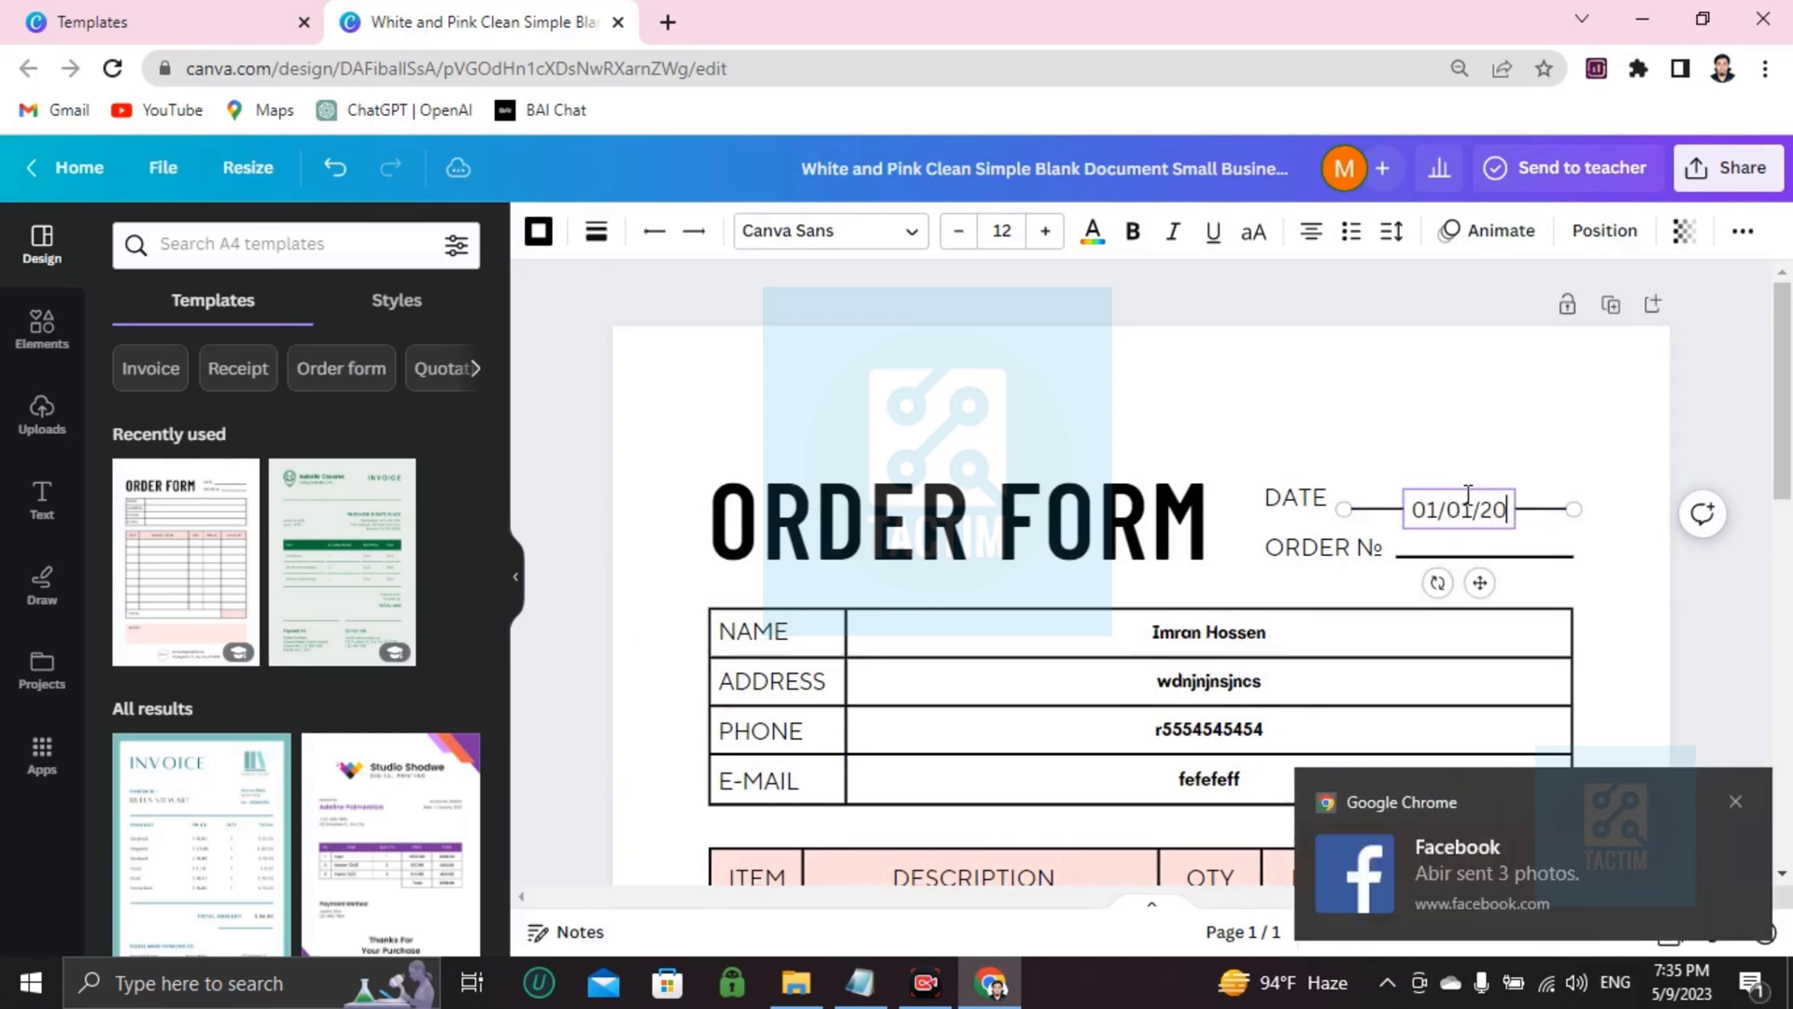
pyautogui.write('23')
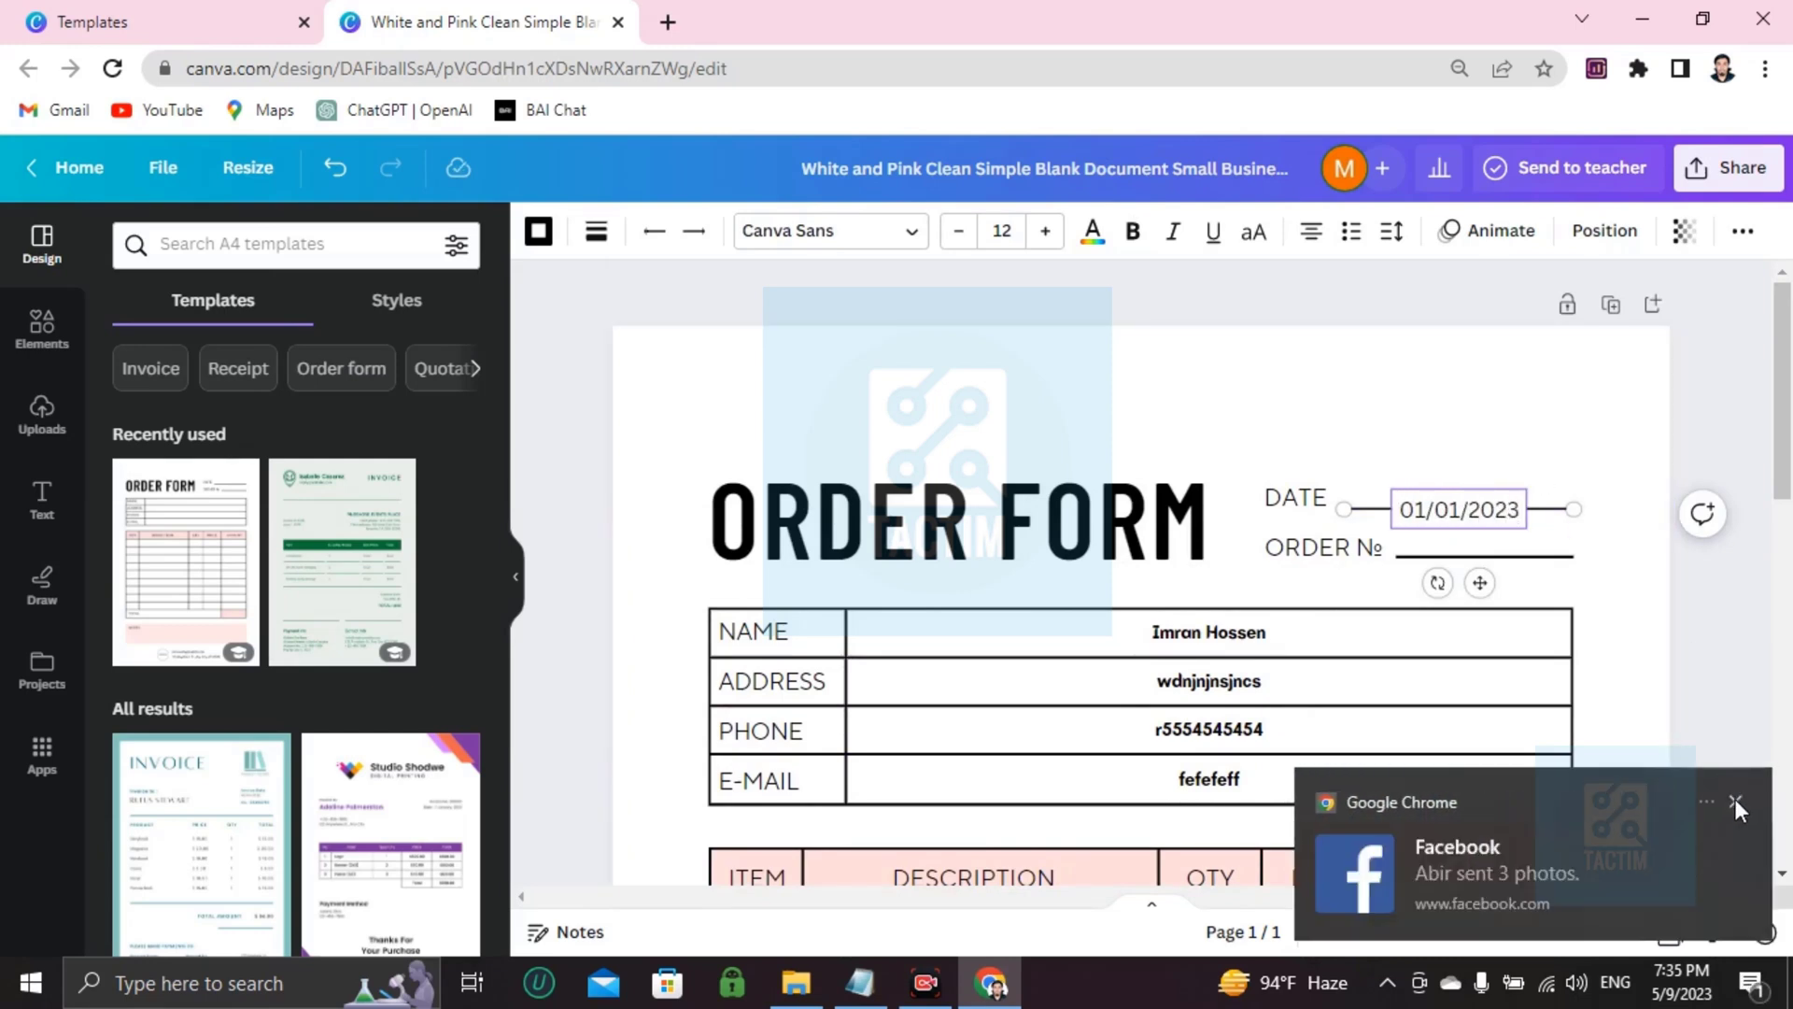
pyautogui.click(1735, 799)
pyautogui.click(1036, 760)
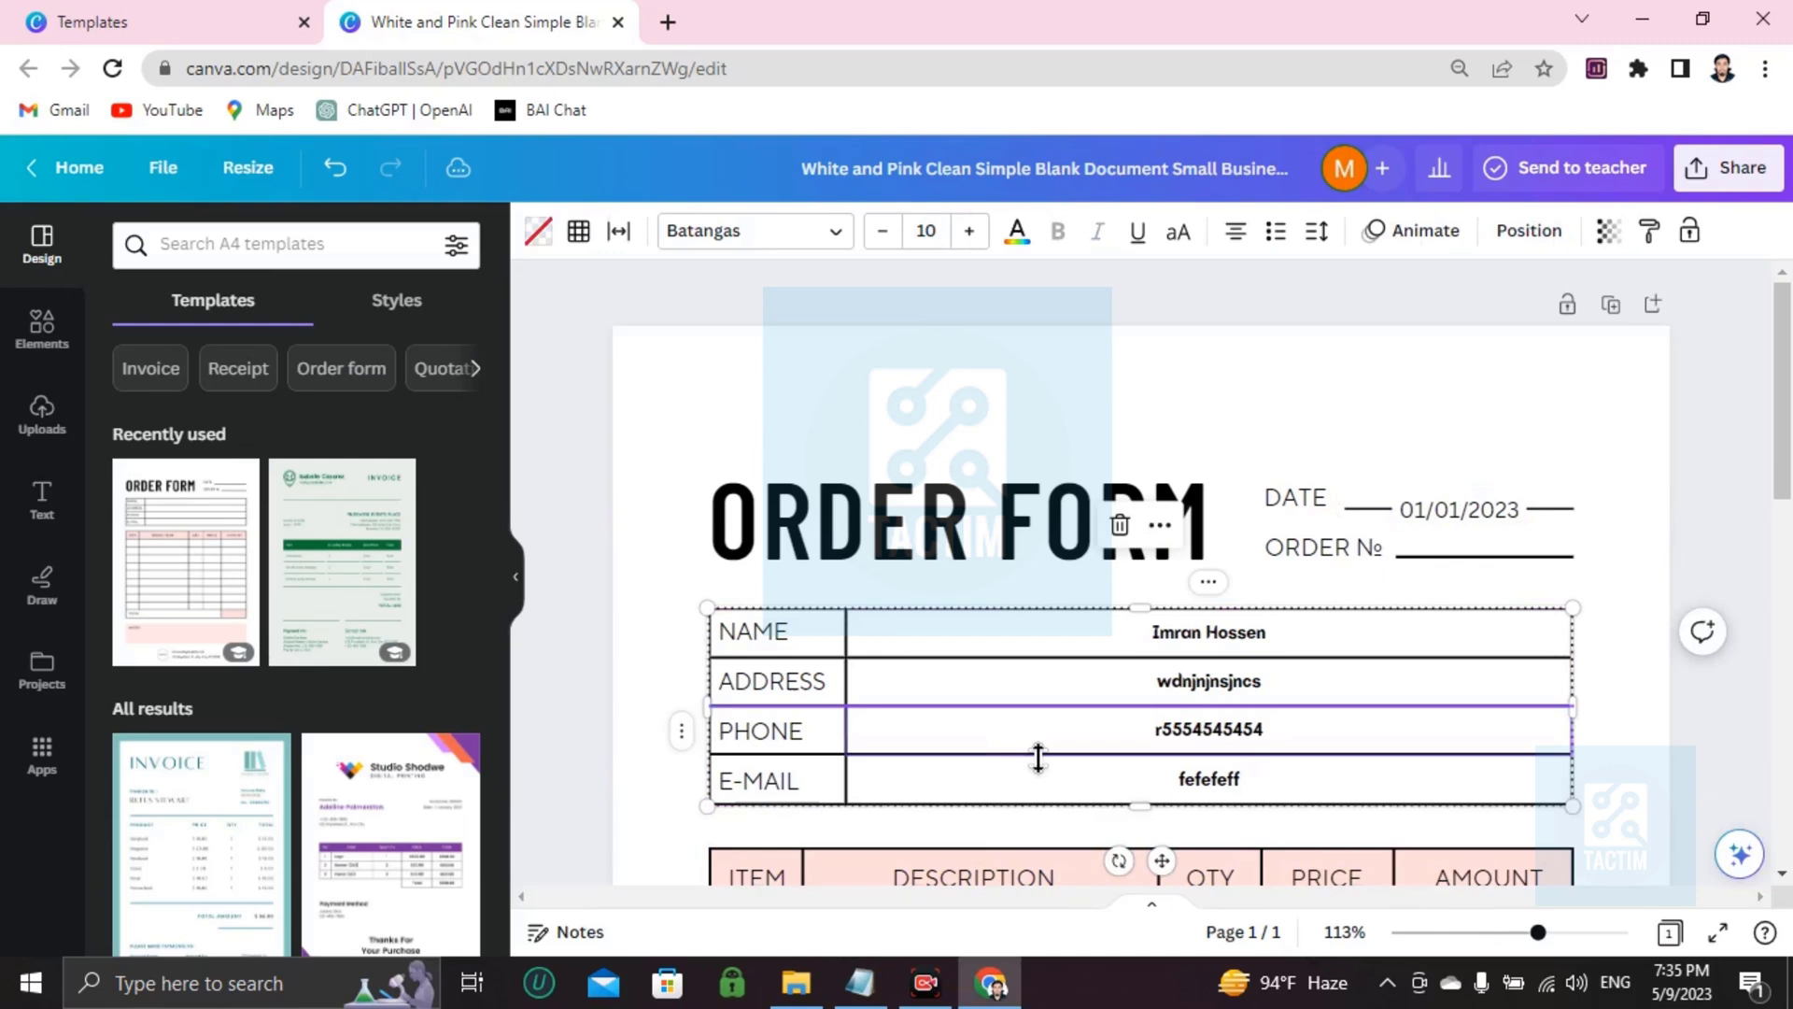
# Step: Enter order number 1 on the ORDER № line
pyautogui.scroll(-2, 1552, 531)
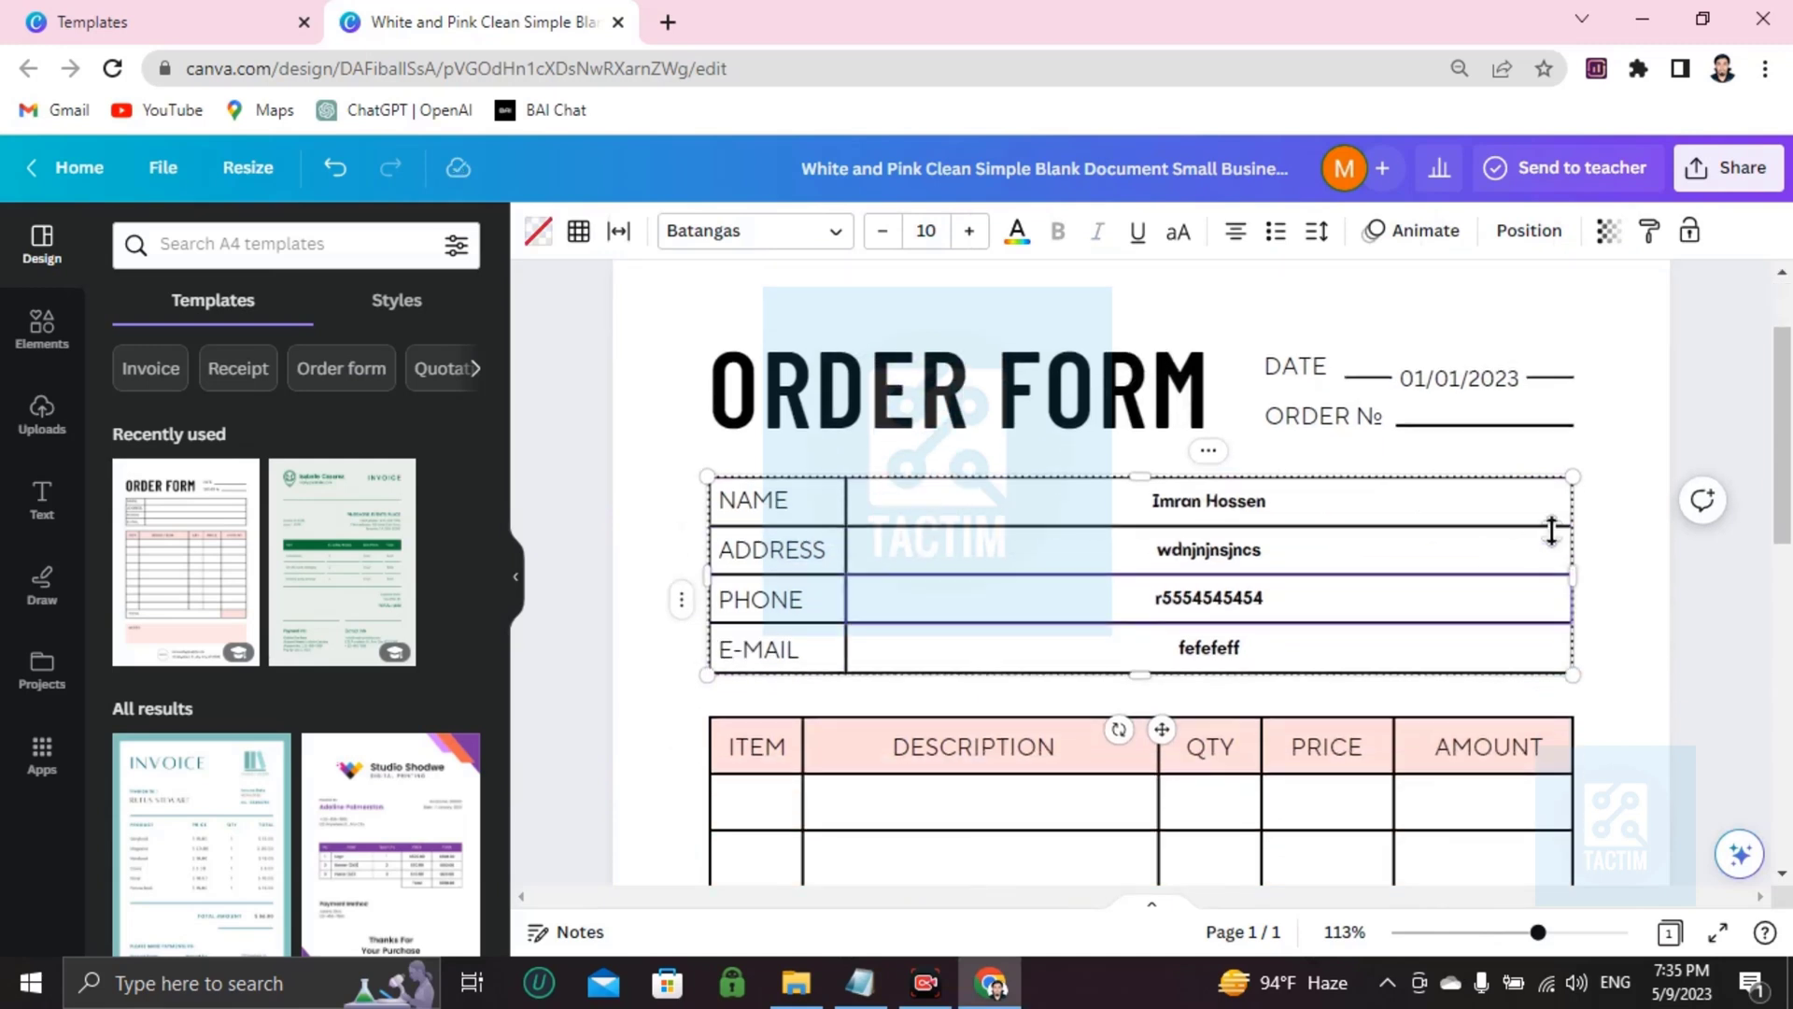
pyautogui.click(1483, 426)
pyautogui.doubleClick(1486, 426)
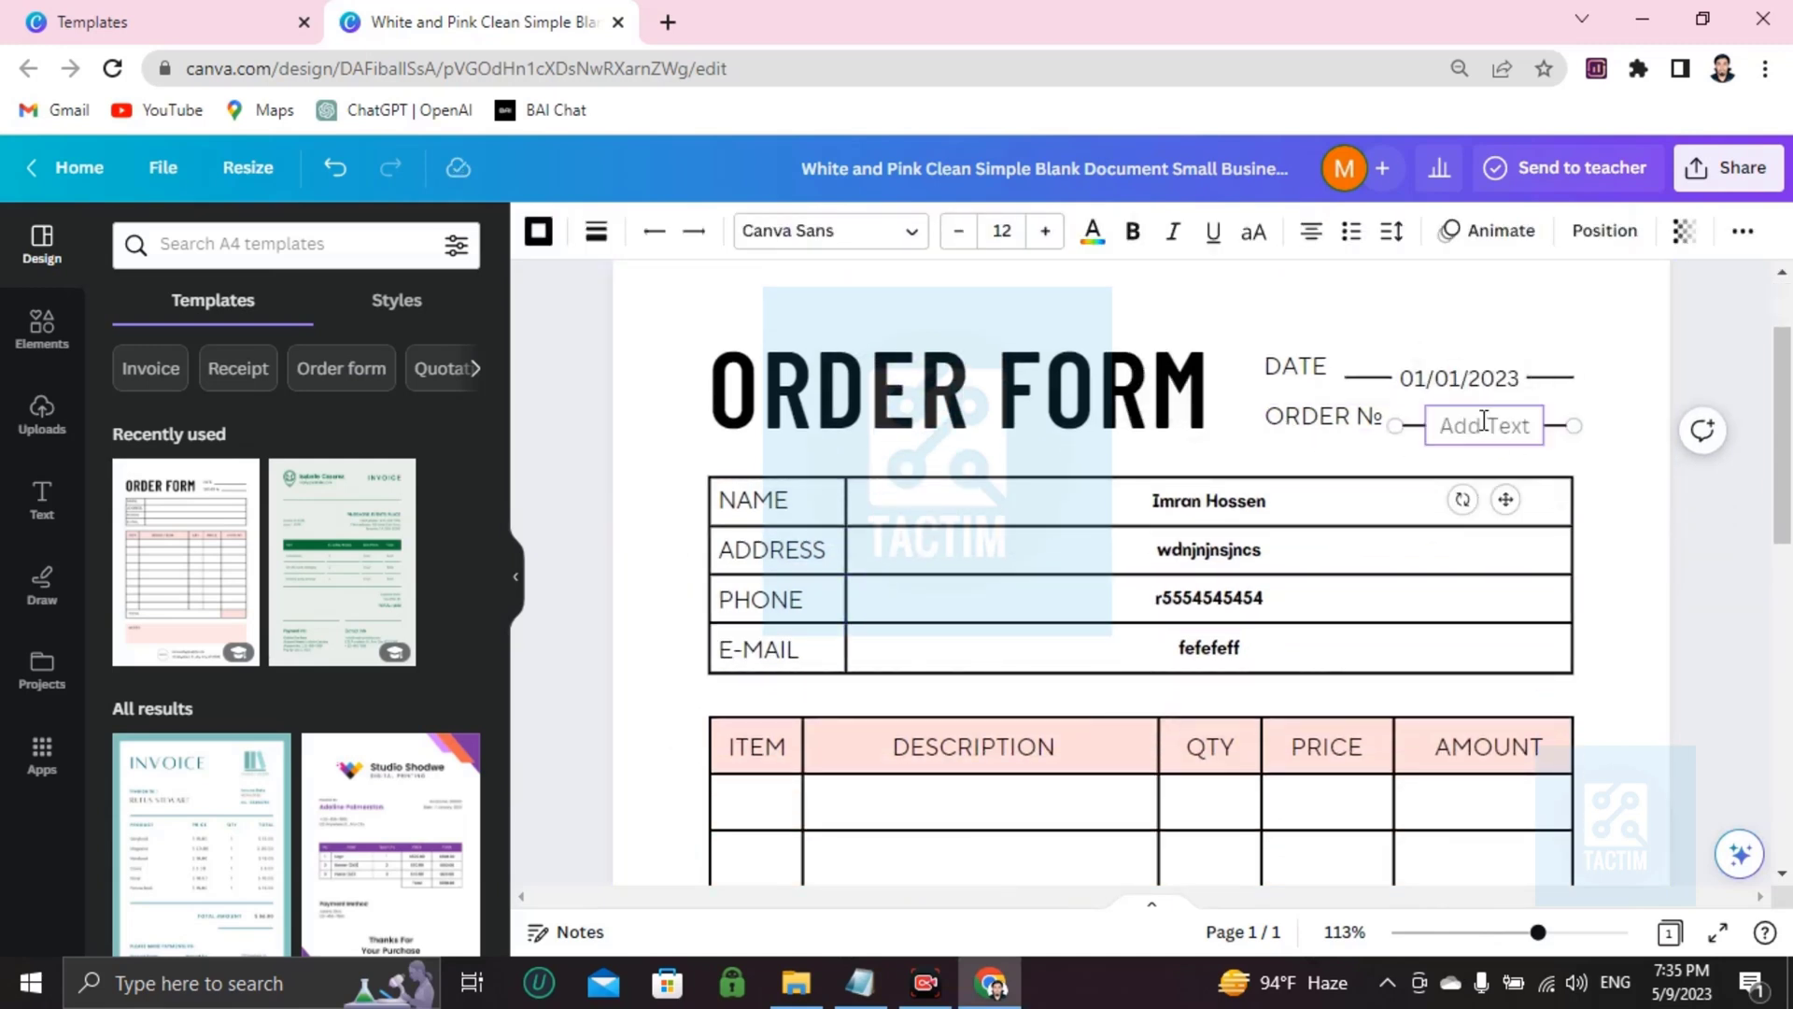
pyautogui.write('1')
pyautogui.click(1317, 509)
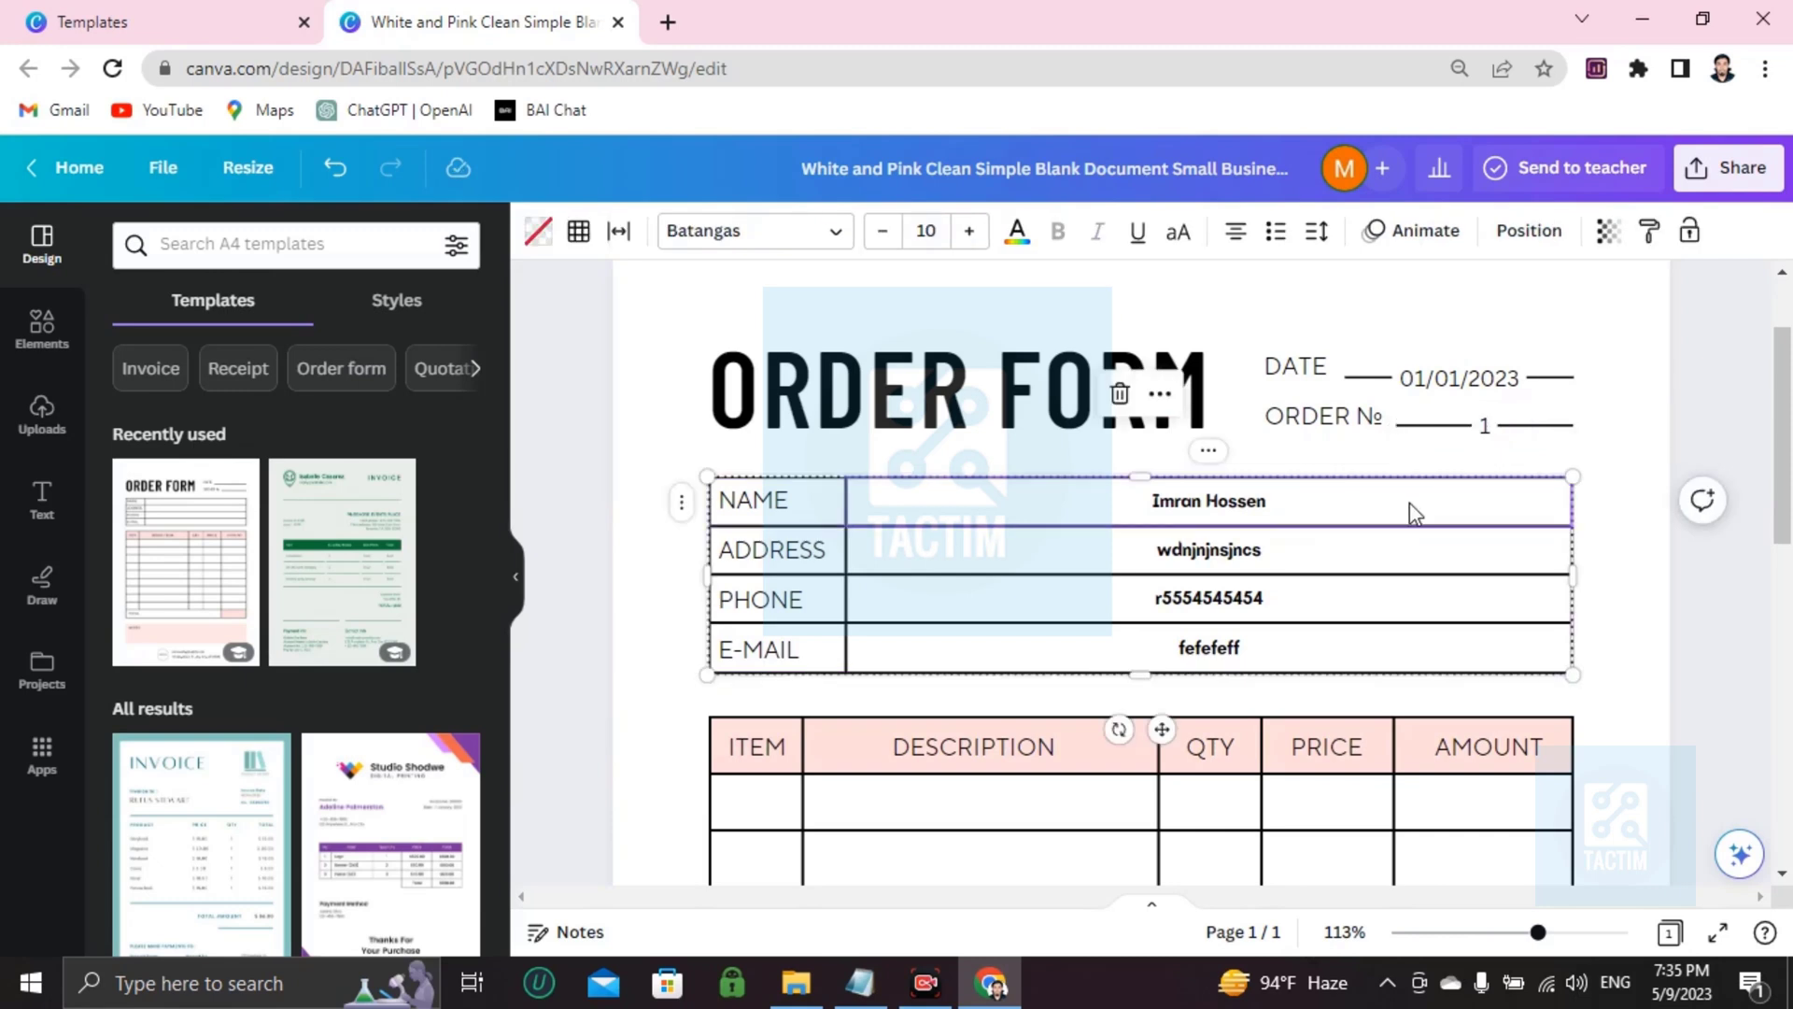
pyautogui.click(1491, 425)
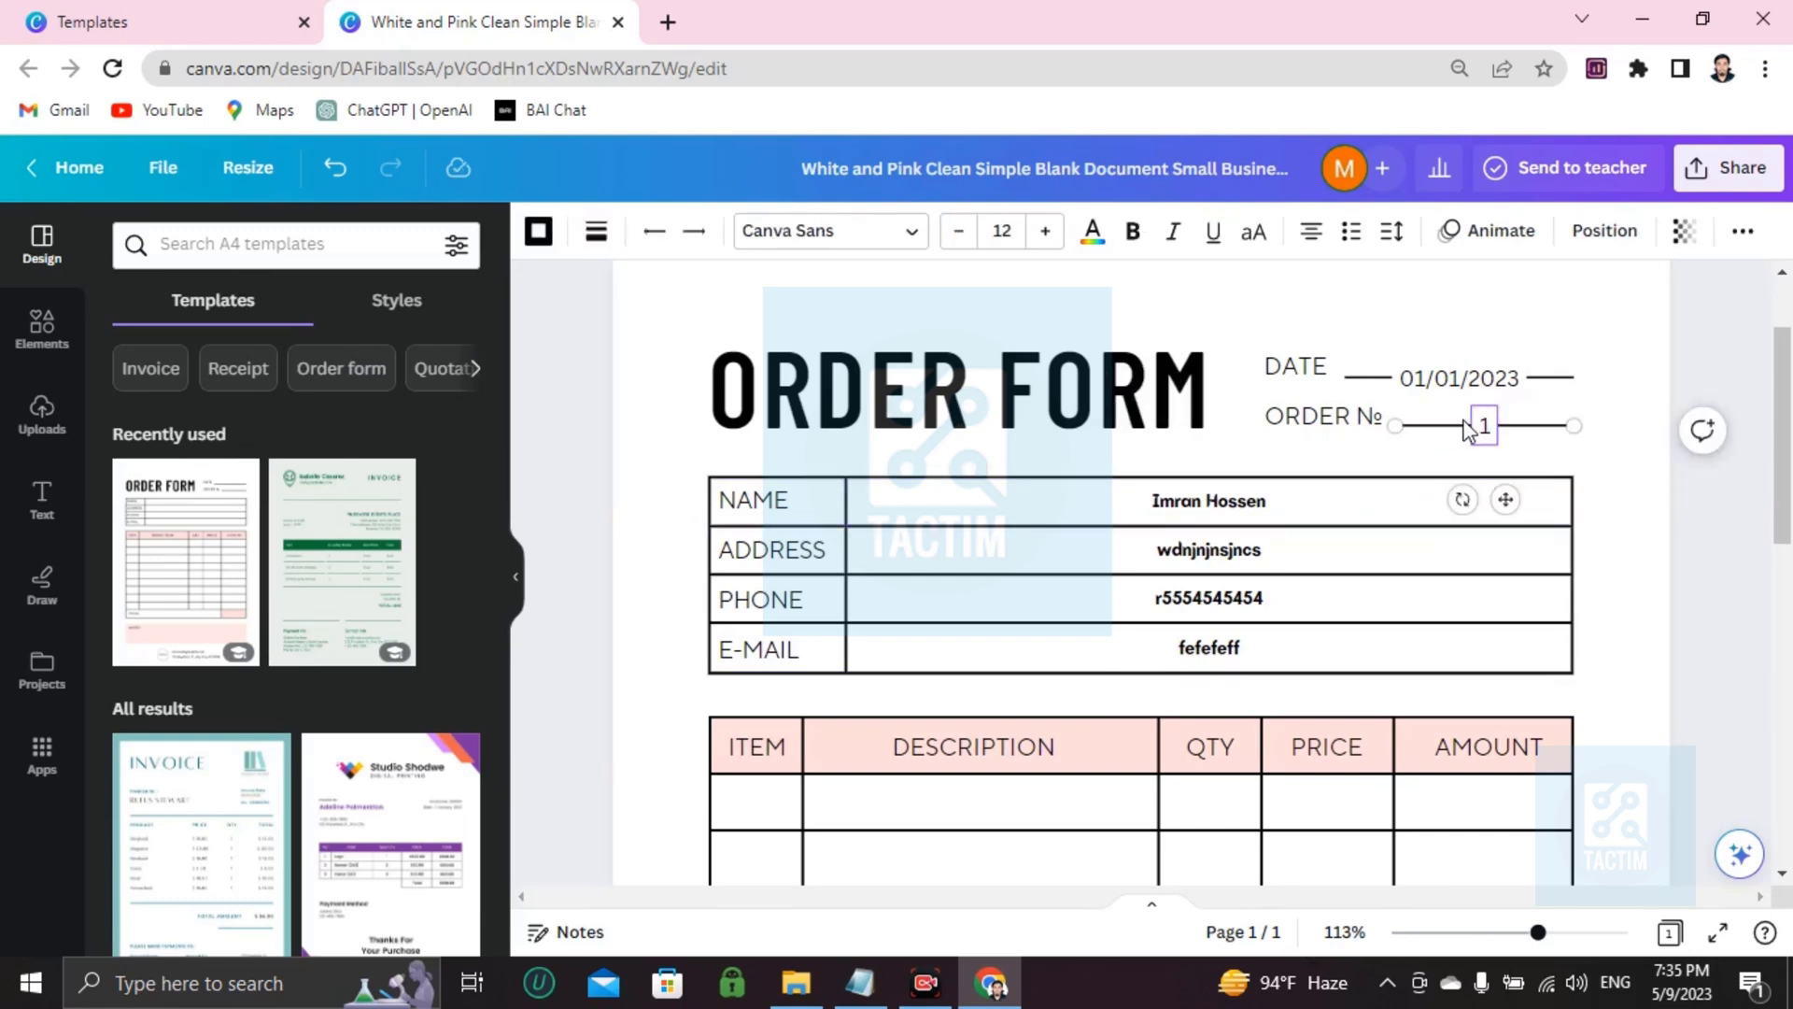
pyautogui.scroll(-5, 1297, 543)
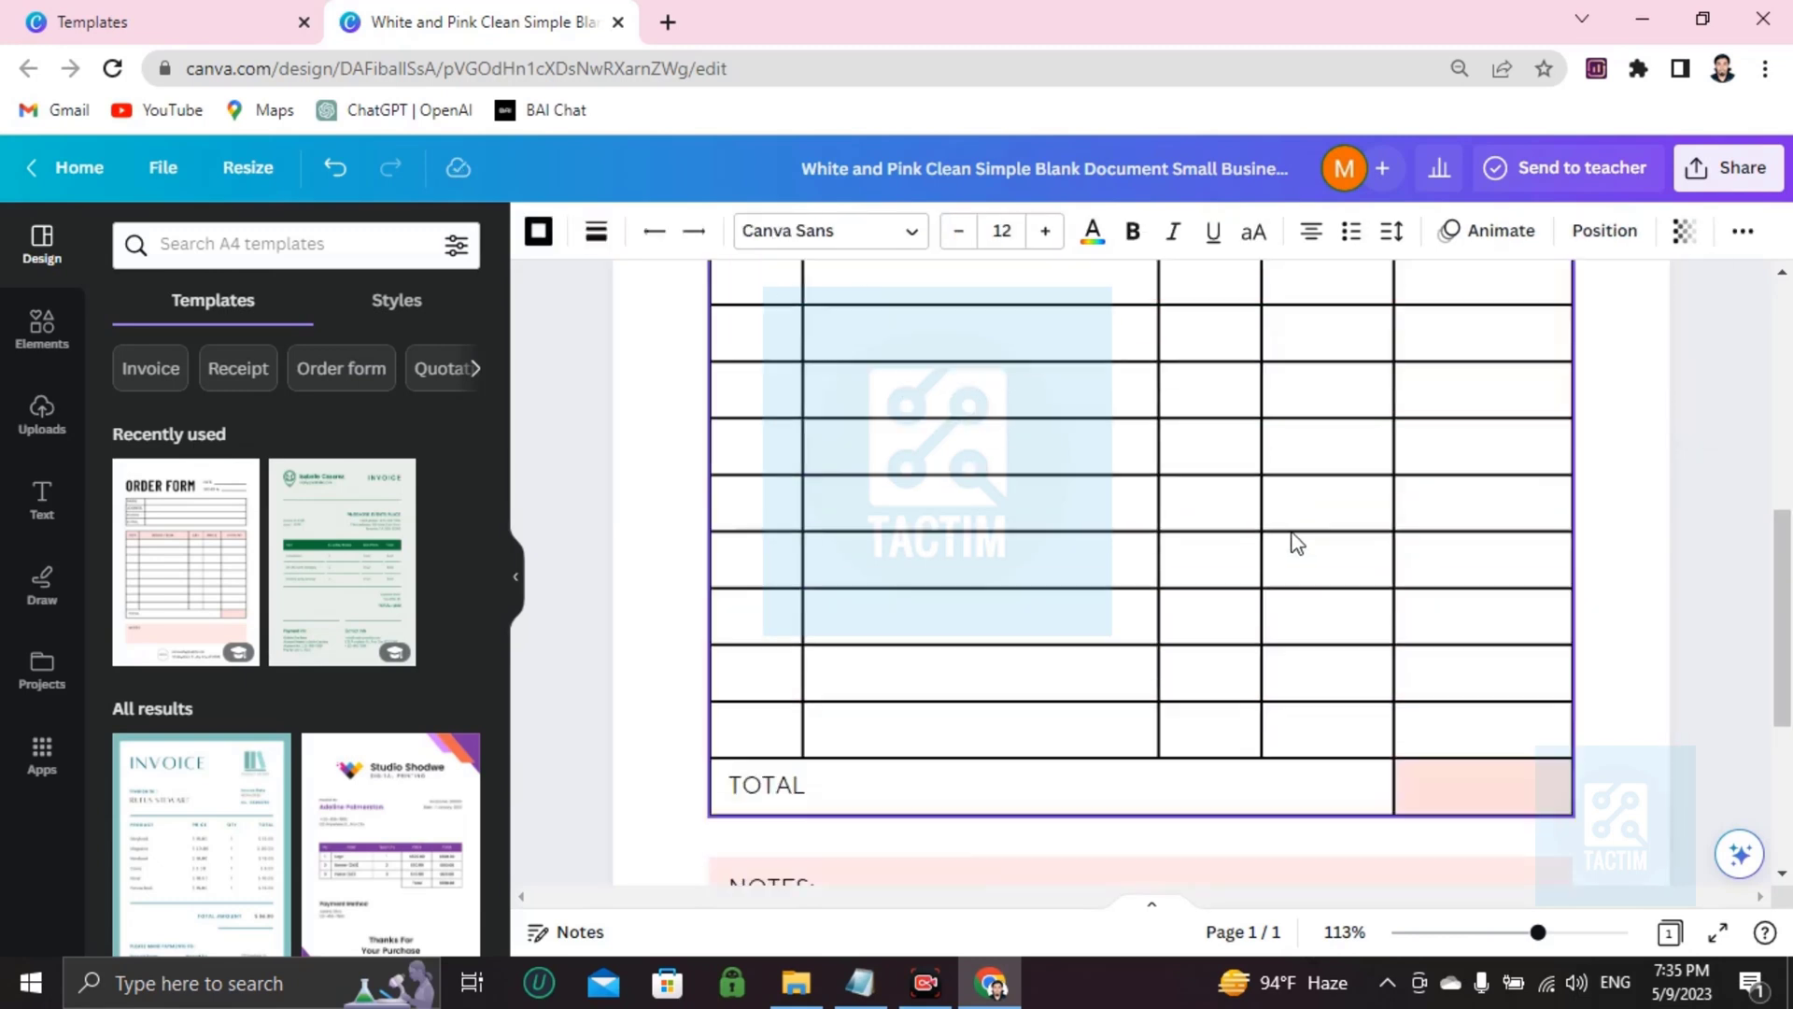
pyautogui.scroll(3, 1297, 543)
pyautogui.scroll(3, 788, 694)
pyautogui.rightClick(772, 675)
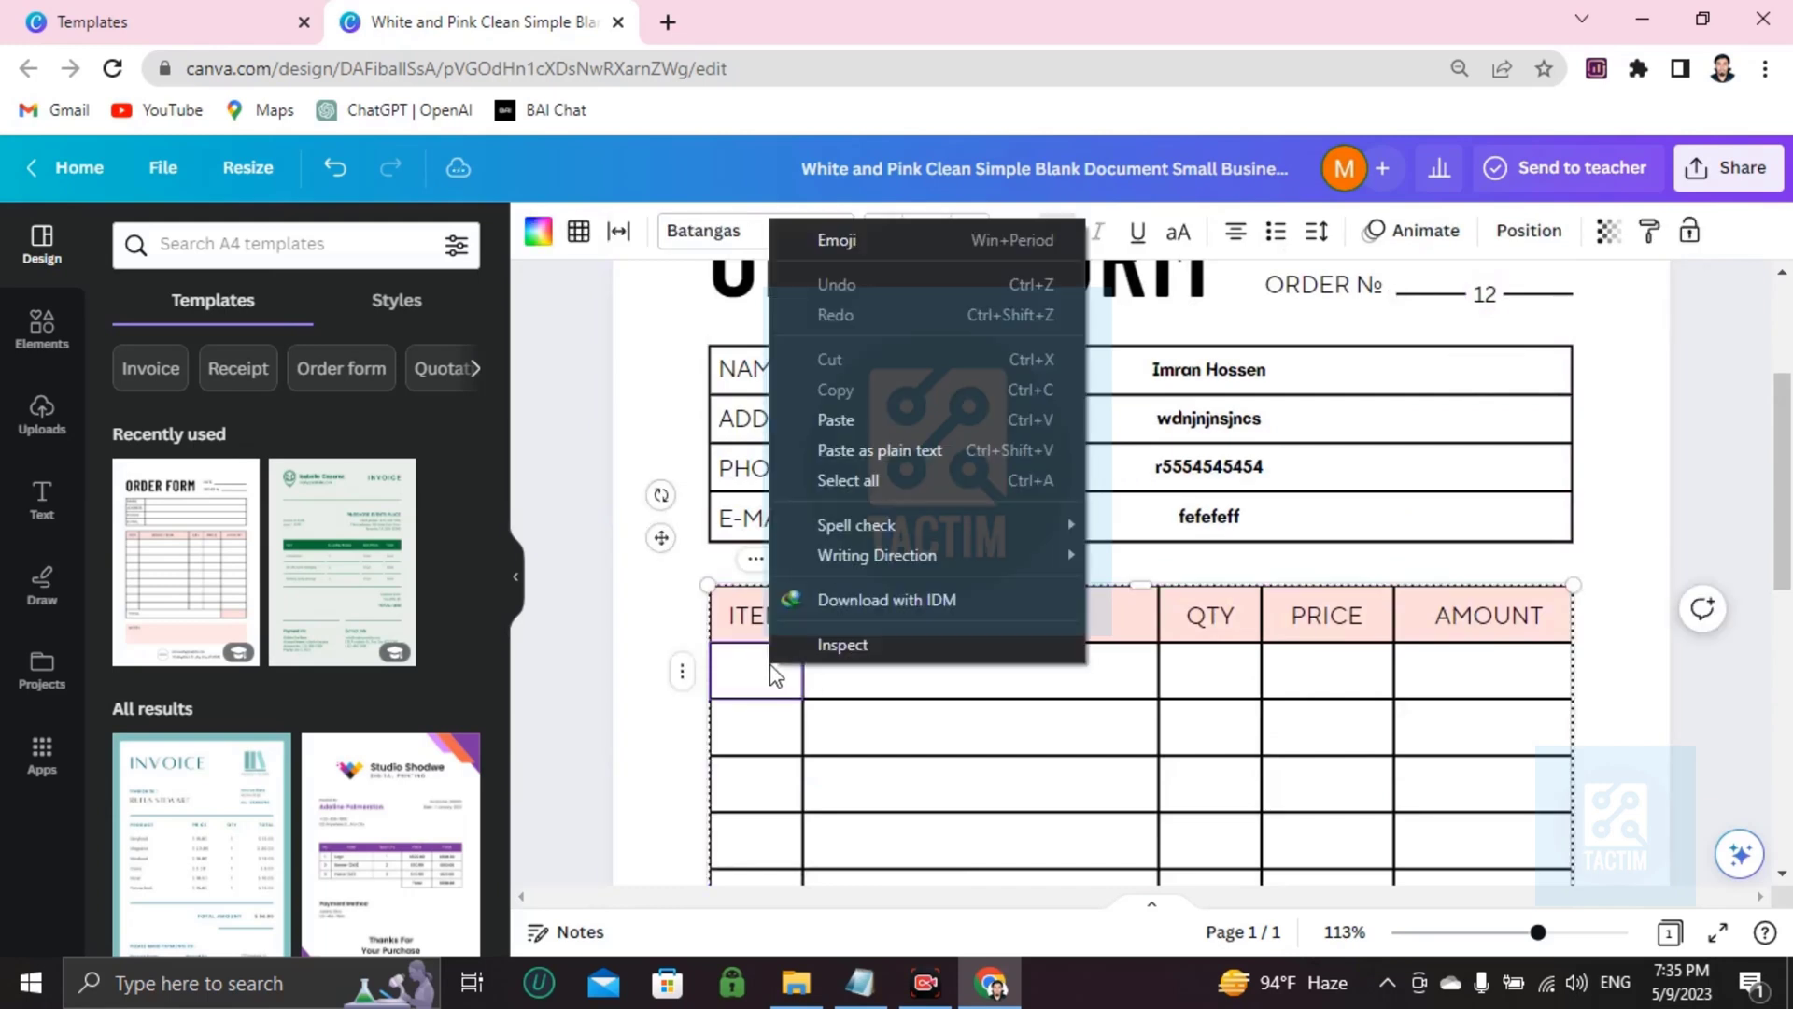
pyautogui.click(747, 673)
pyautogui.scroll(-2, 881, 659)
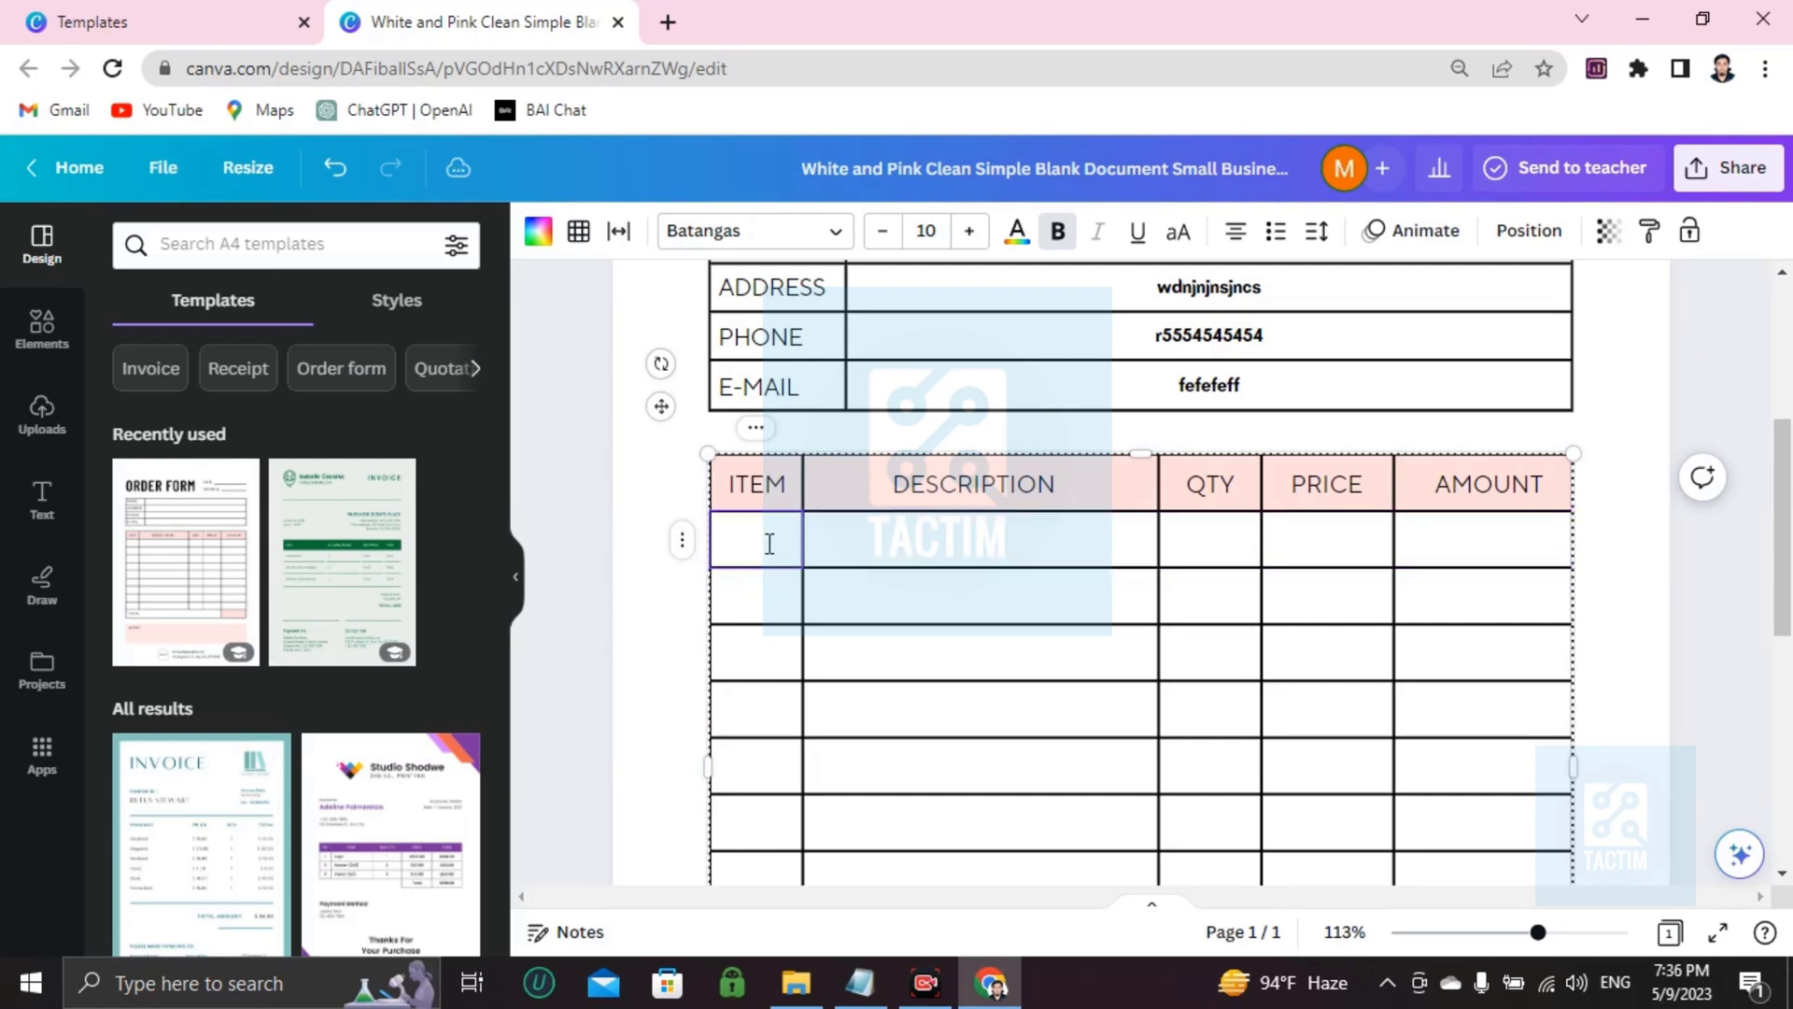
pyautogui.doubleClick(902, 551)
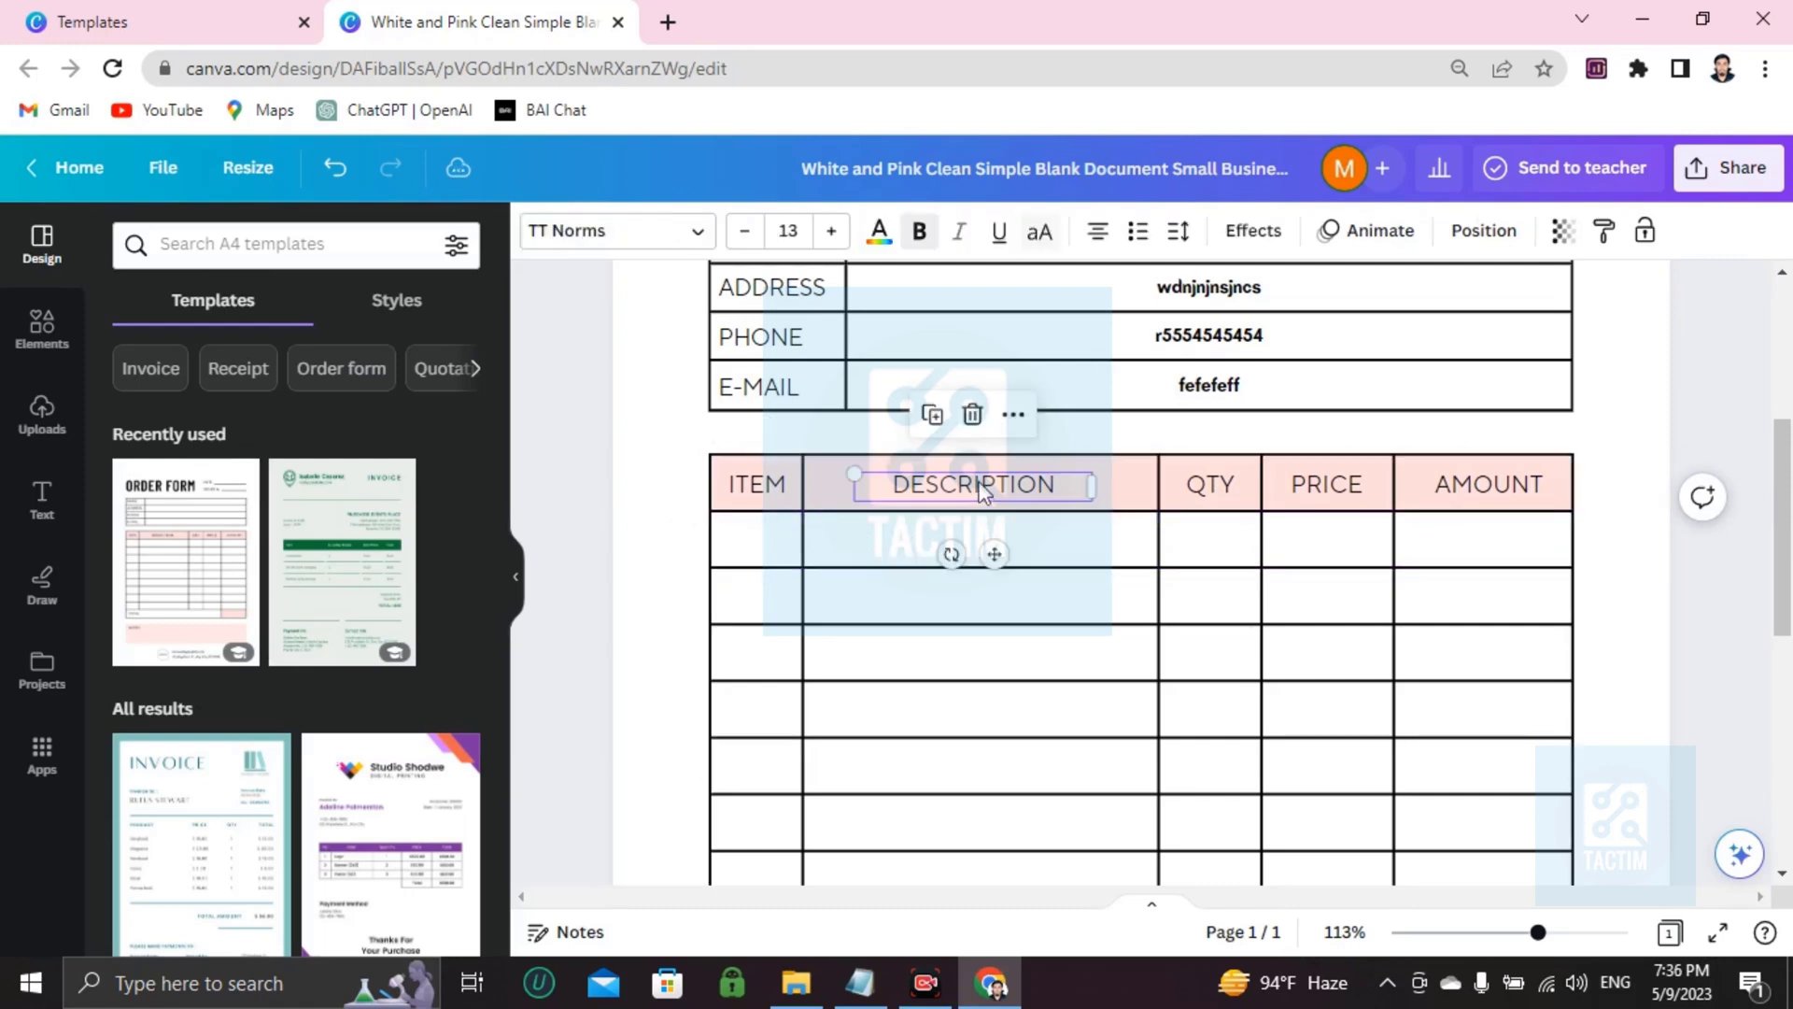
pyautogui.click(764, 556)
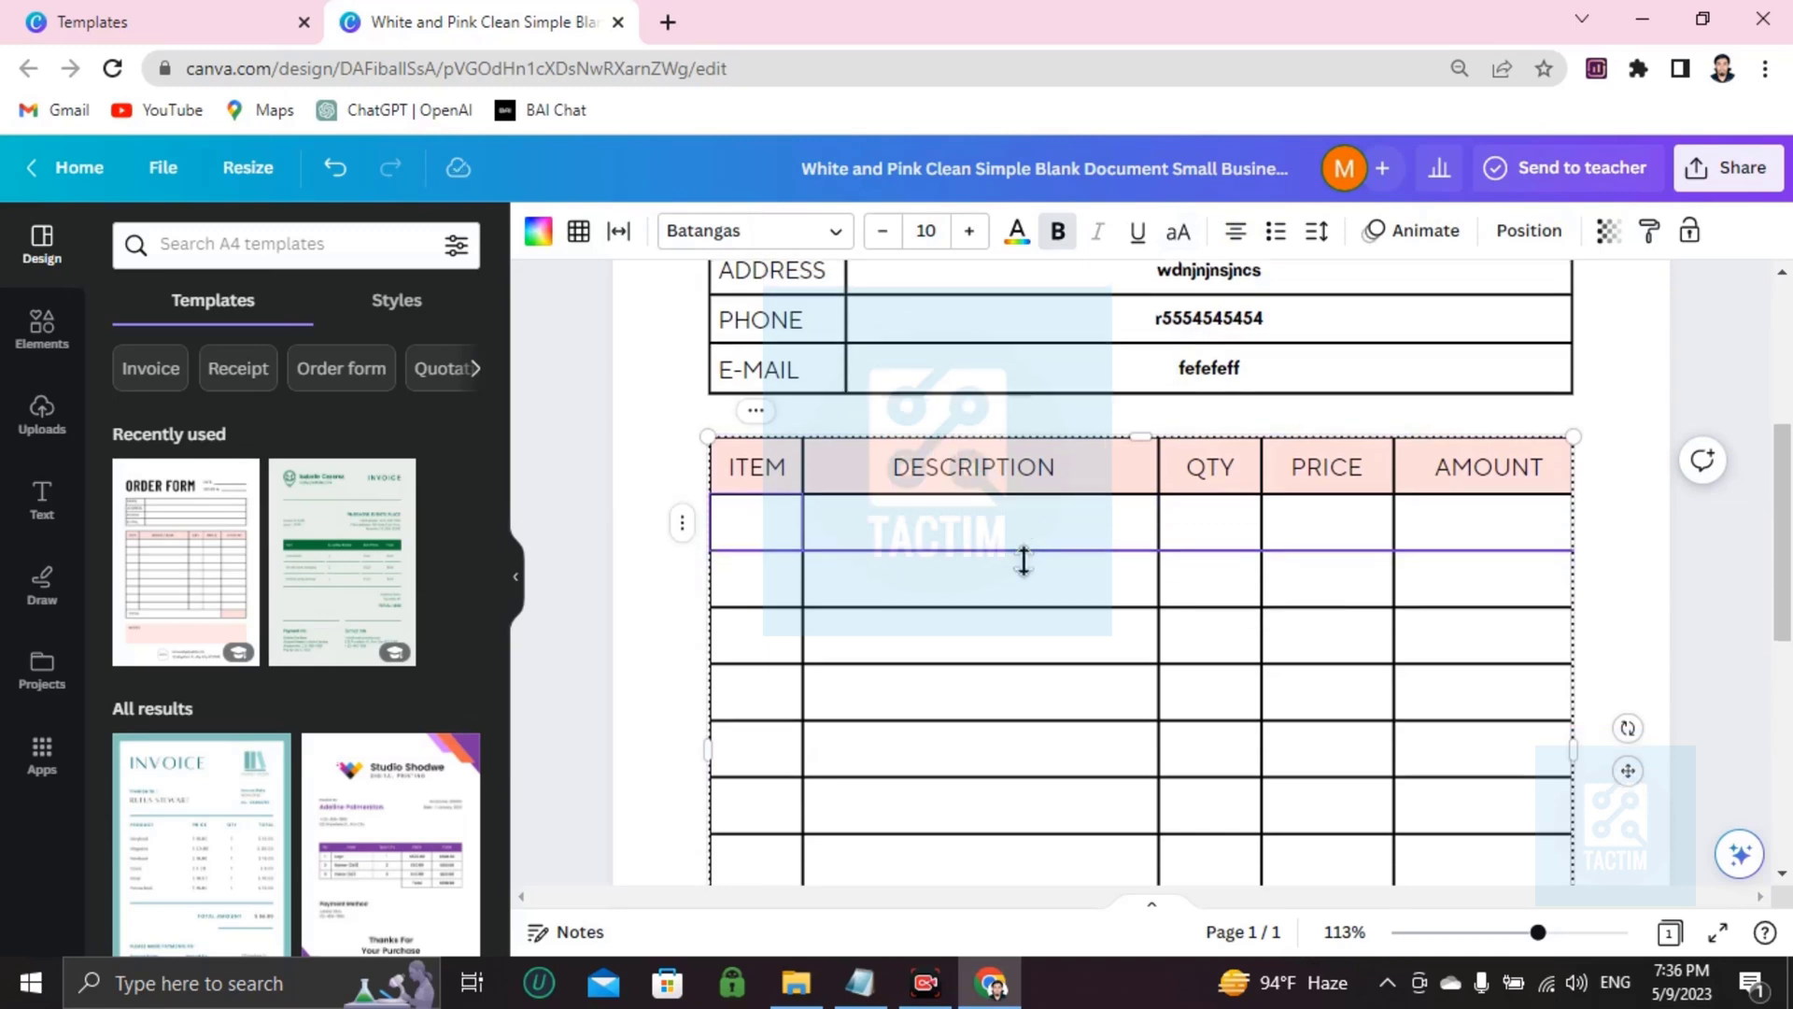
pyautogui.scroll(3, 1021, 560)
pyautogui.scroll(-8, 1021, 560)
pyautogui.scroll(5, 1024, 567)
pyautogui.scroll(-5, 1024, 567)
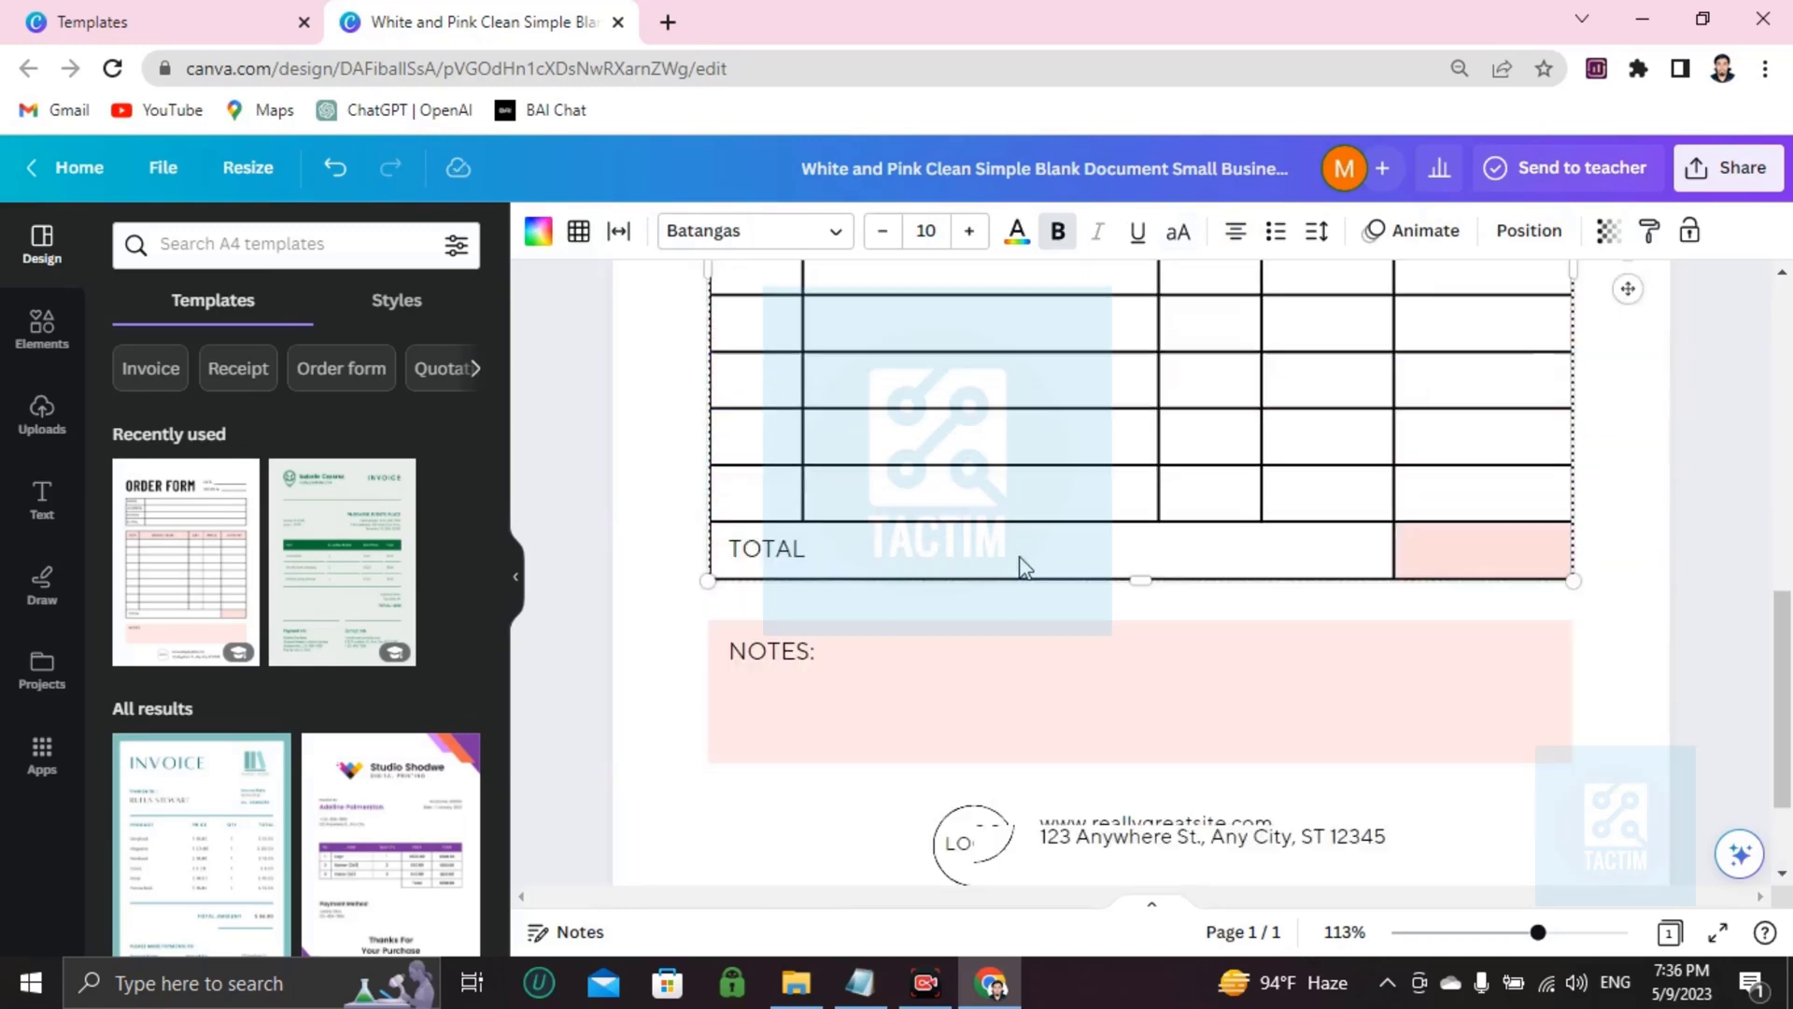
pyautogui.scroll(5, 1025, 567)
pyautogui.scroll(1, 1024, 598)
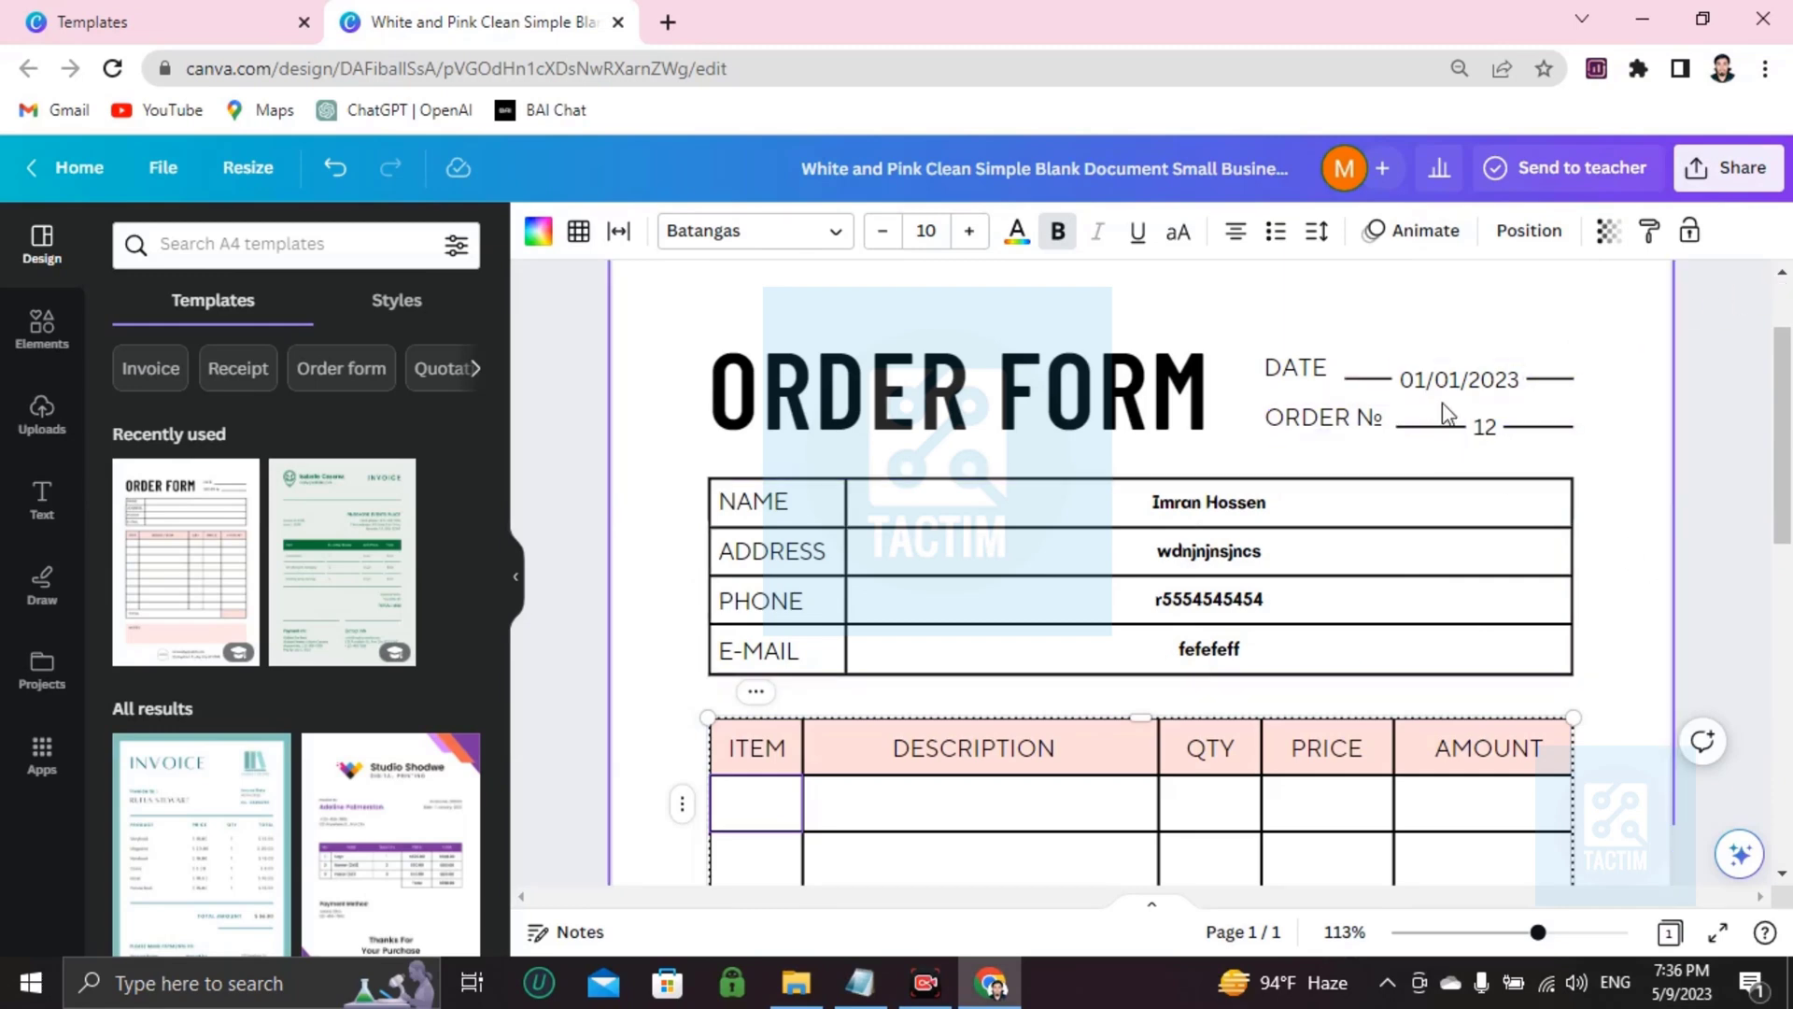
pyautogui.scroll(-5, 1133, 512)
pyautogui.scroll(2, 1134, 512)
pyautogui.scroll(1, 1013, 508)
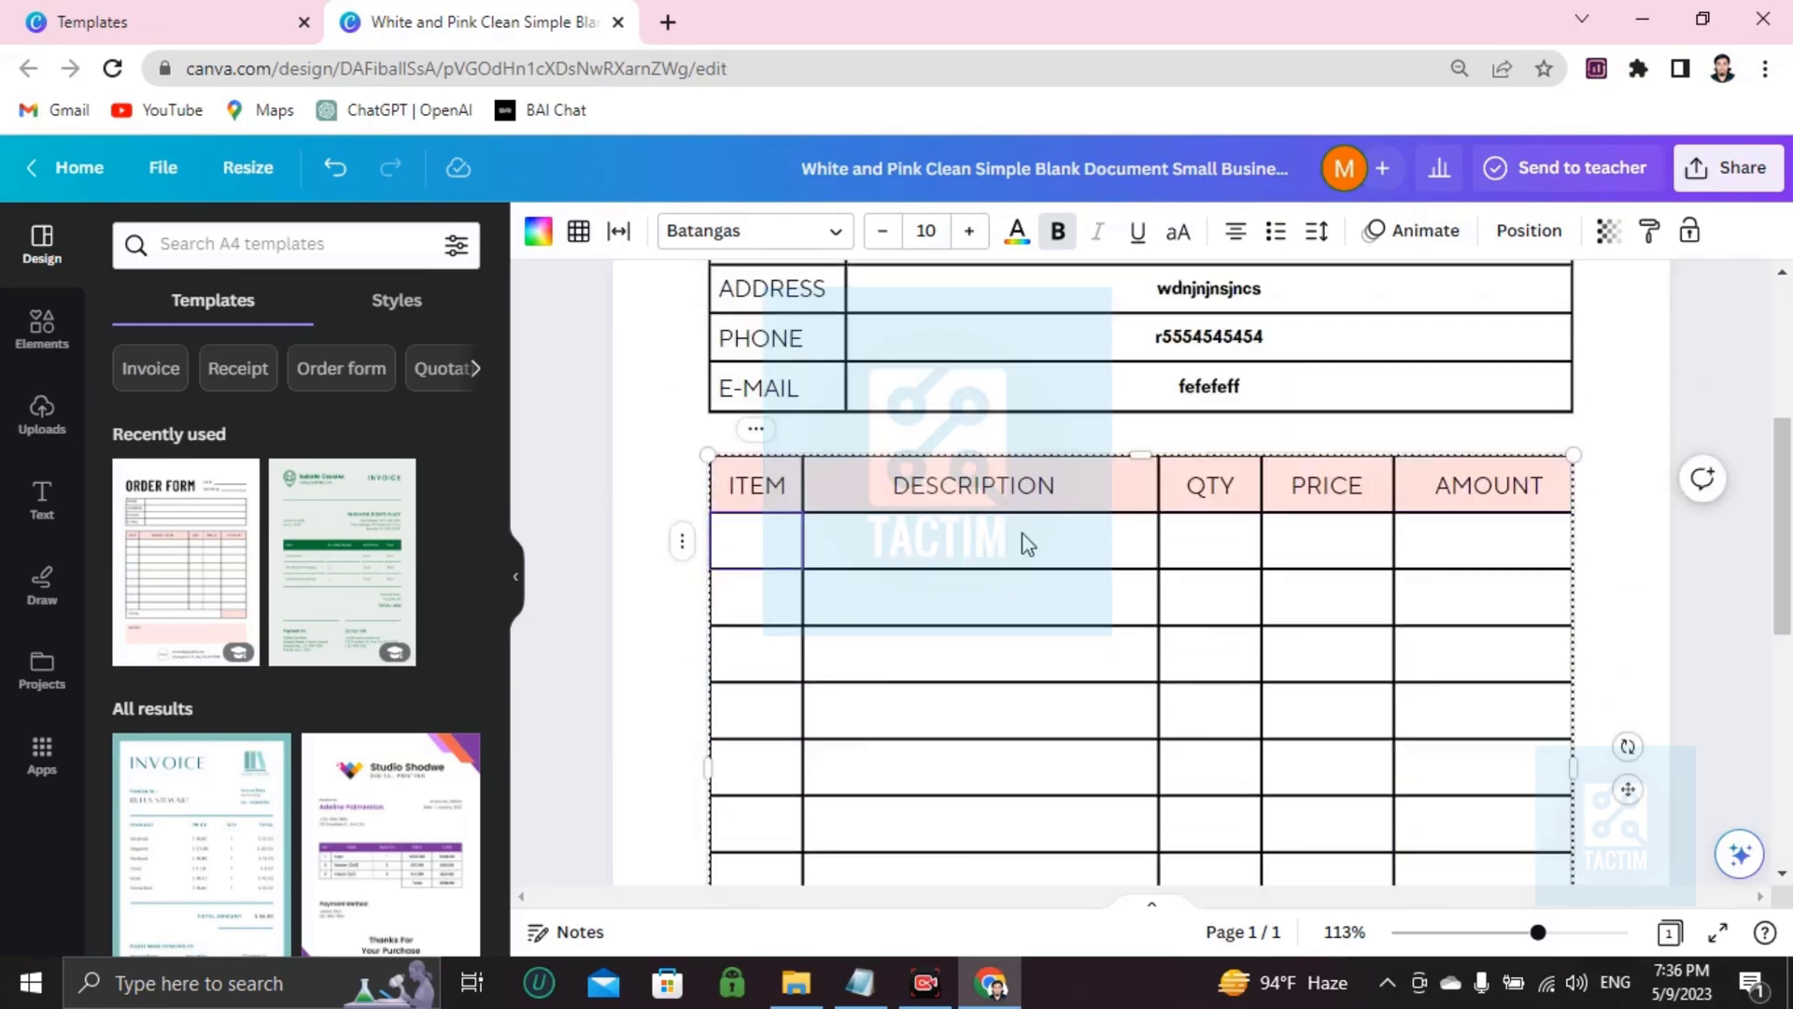
pyautogui.scroll(-1, 1026, 552)
pyautogui.scroll(1, 1024, 541)
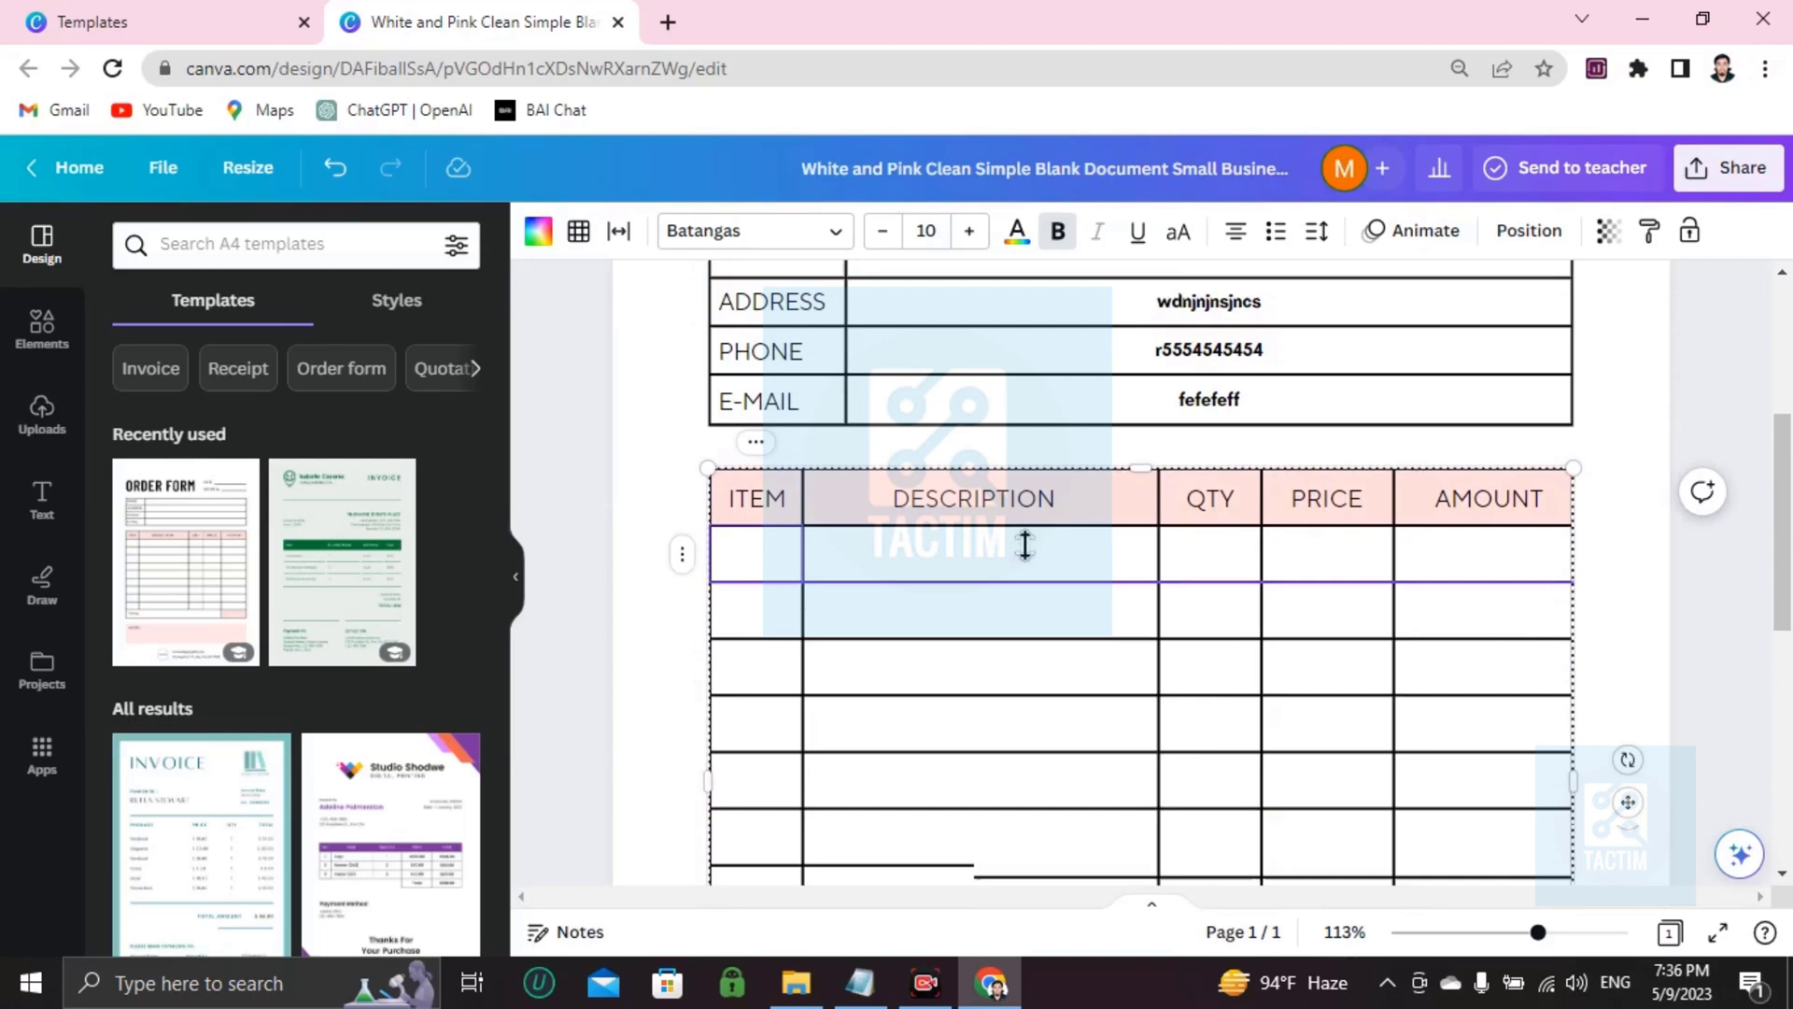
pyautogui.scroll(1, 980, 569)
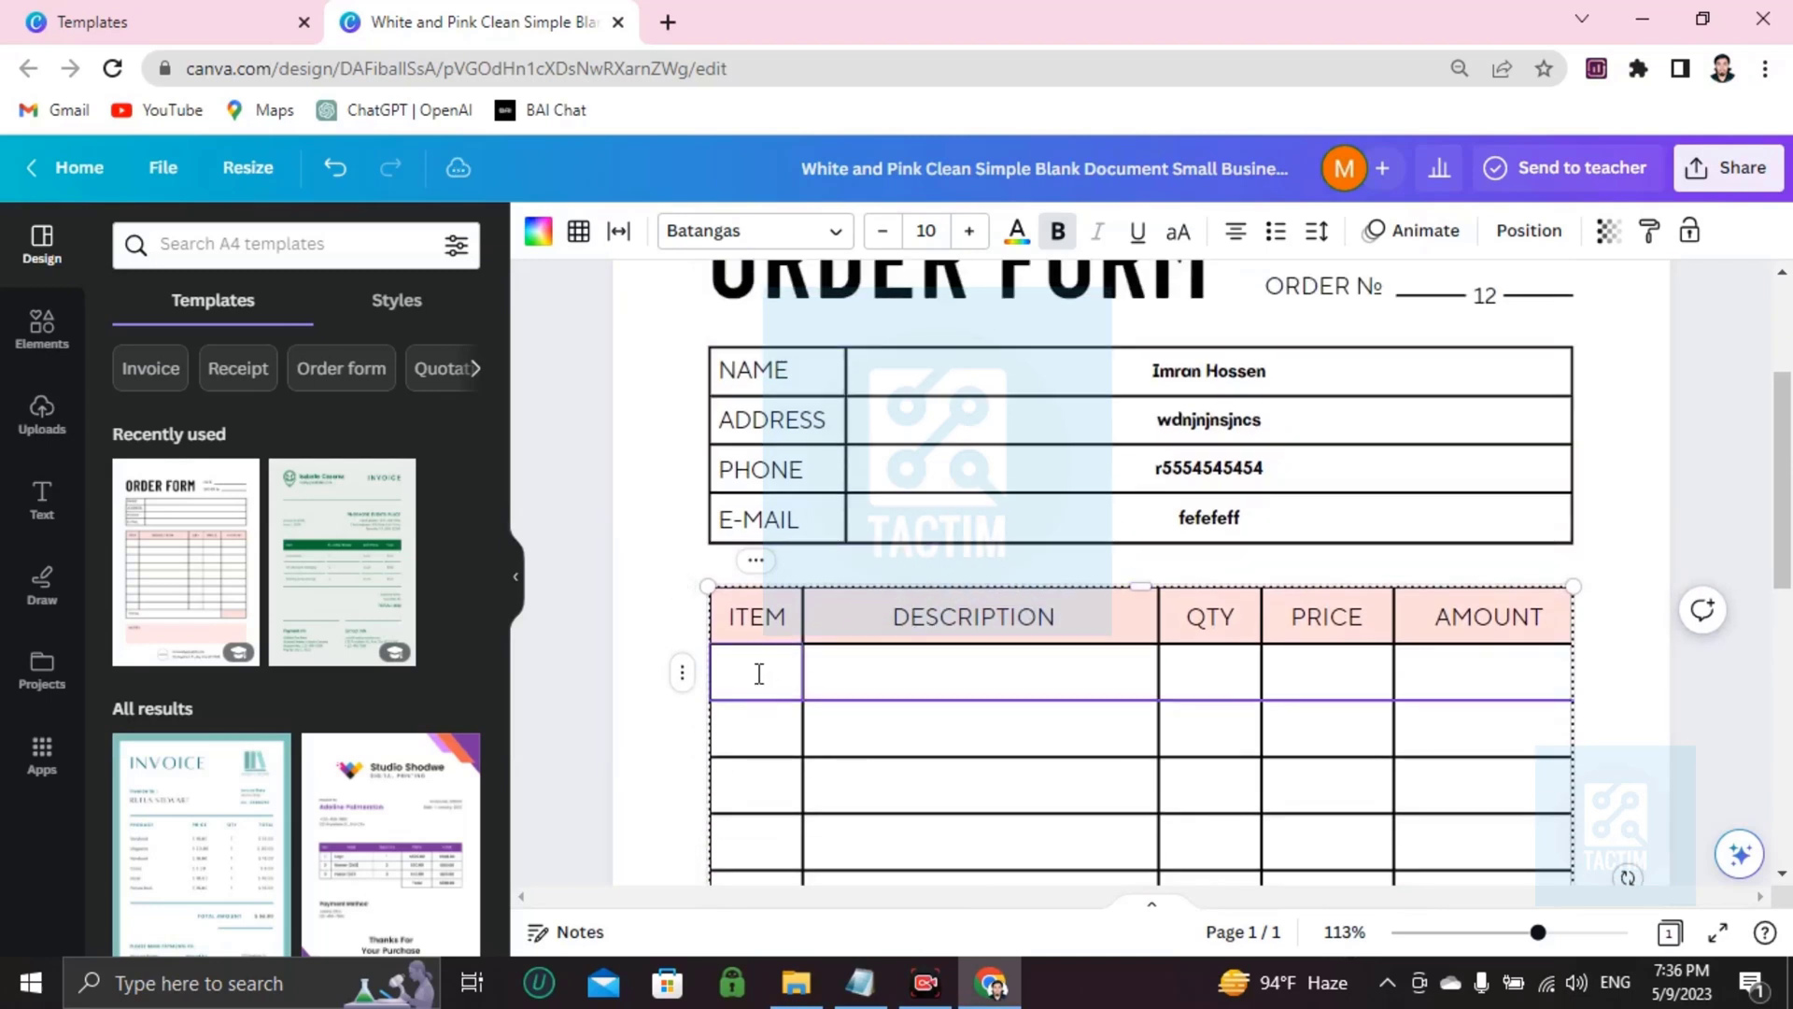
pyautogui.click(706, 664)
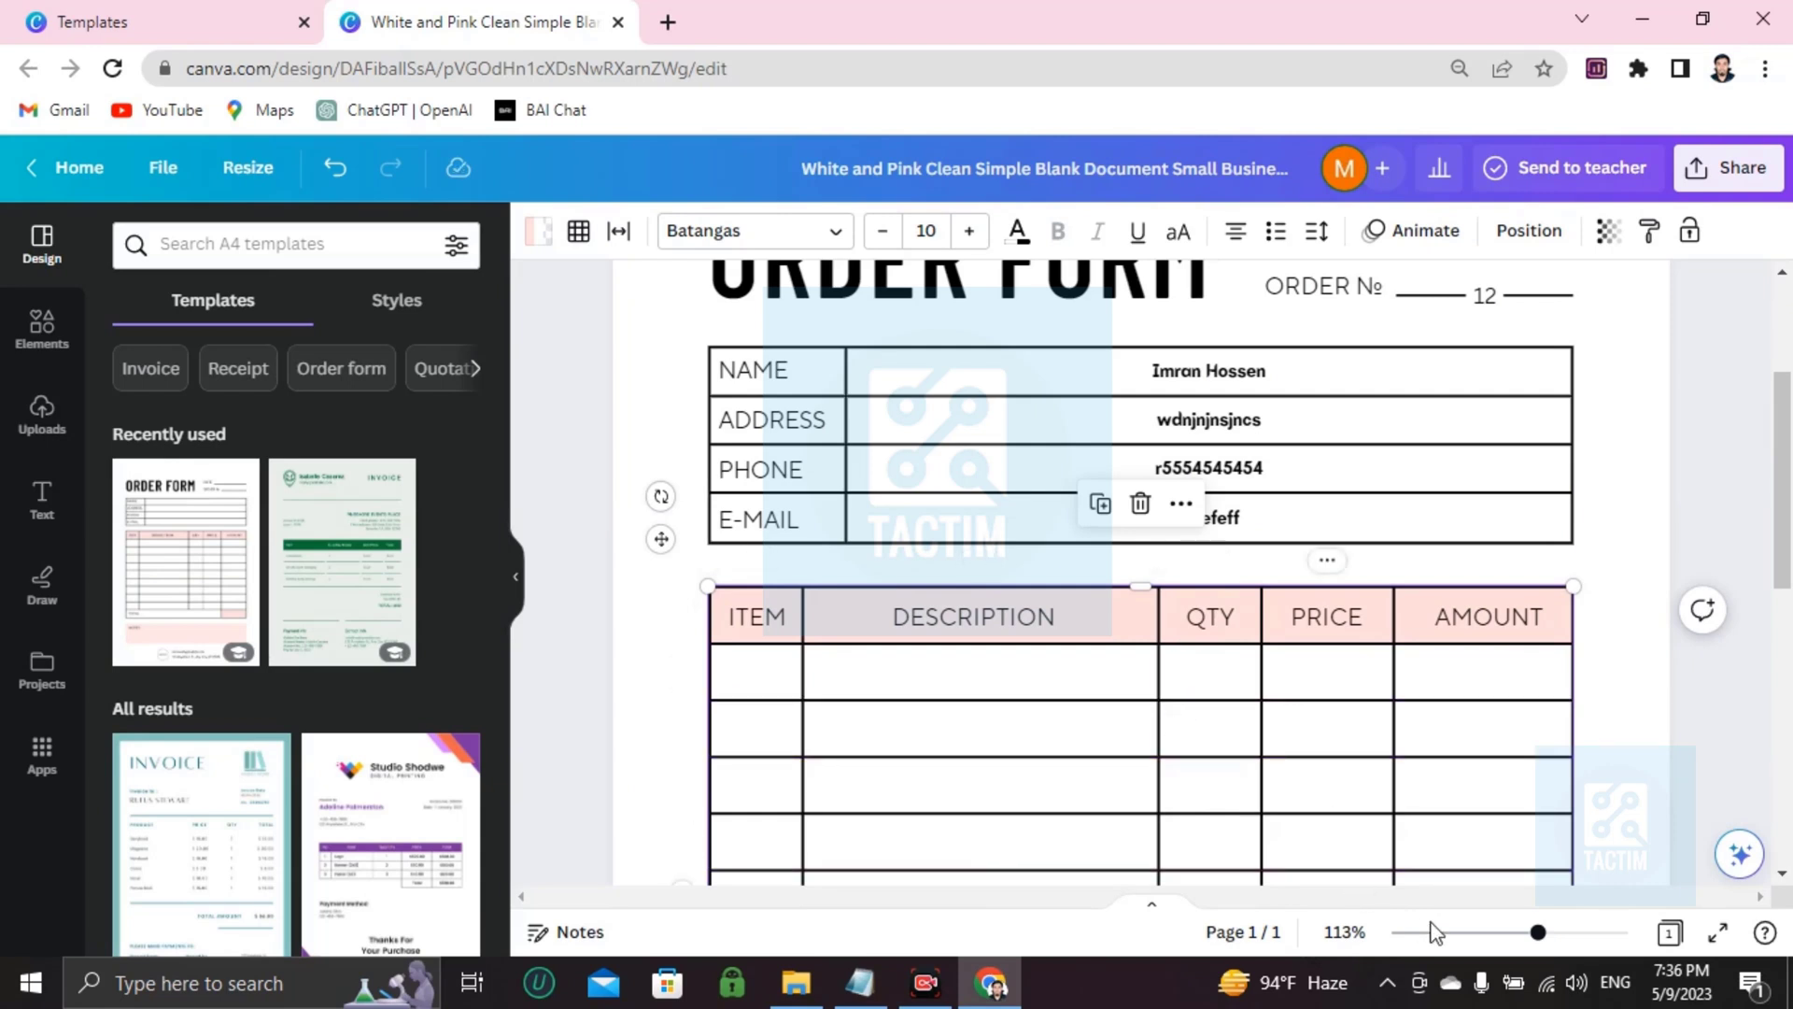
pyautogui.press('Return')
pyautogui.click(892, 655)
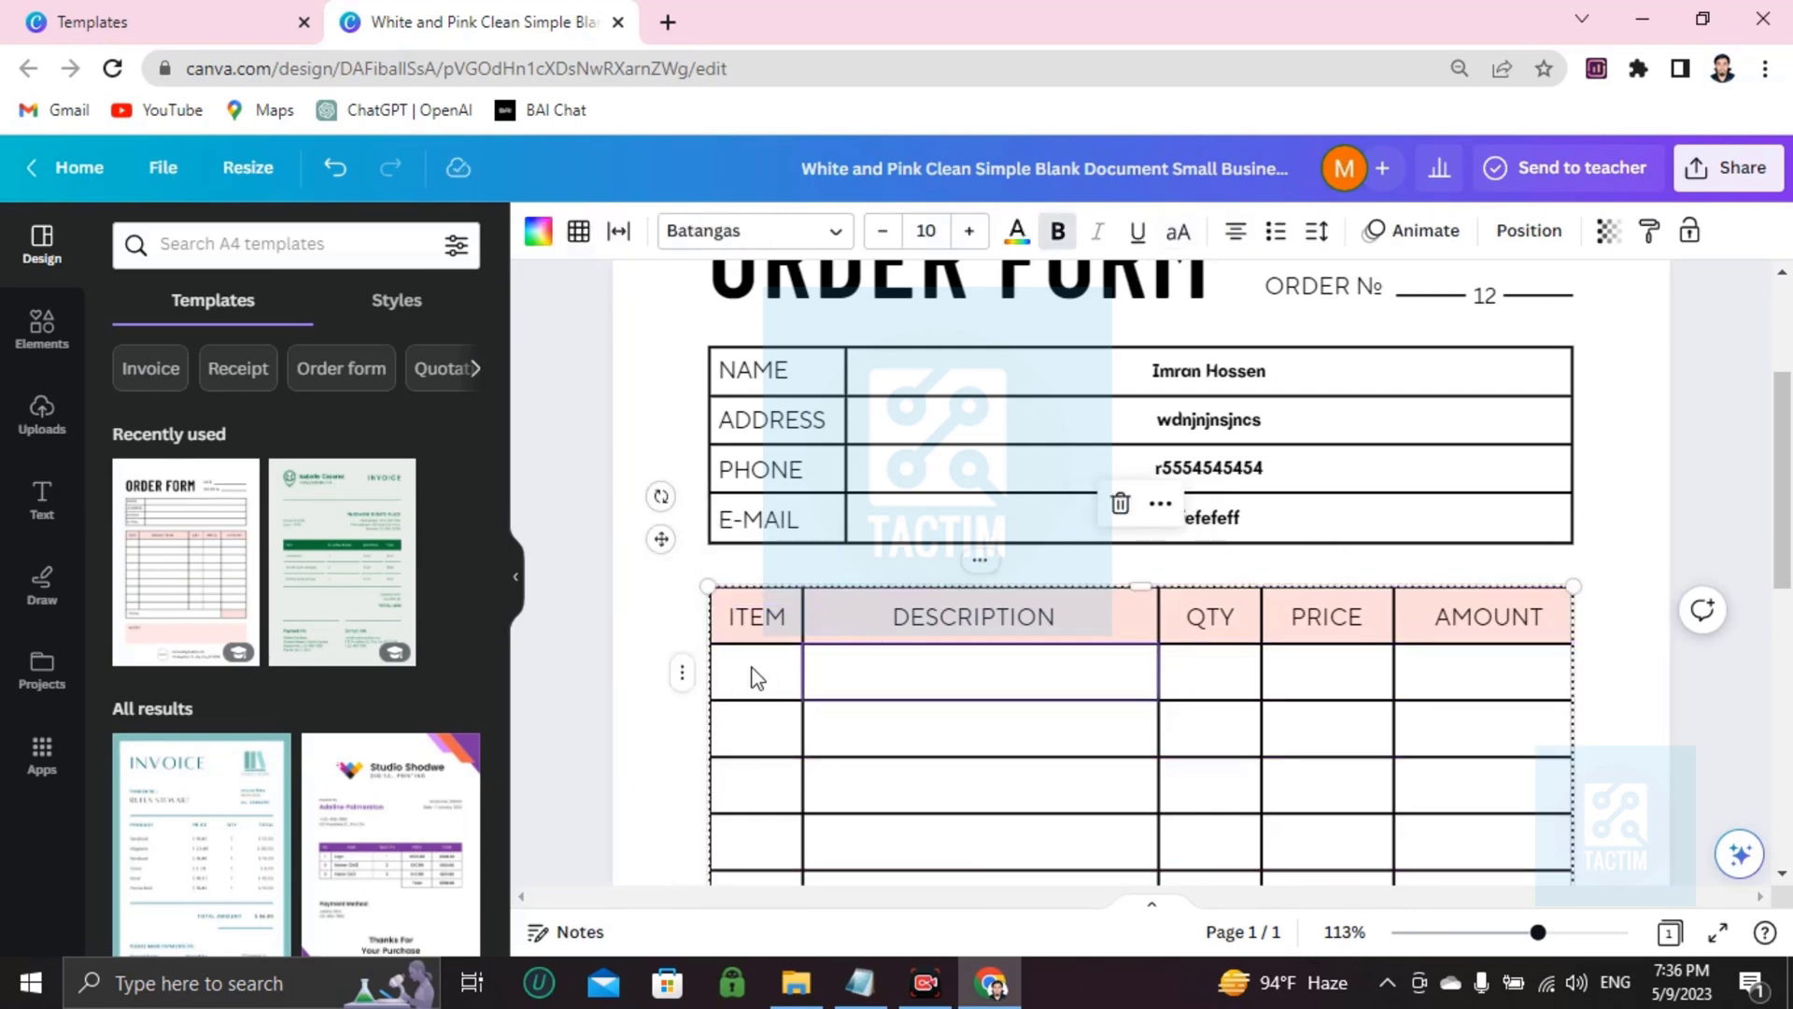
# Step: Add a body text box and shrink it into the first ITEM cell
pyautogui.click(42, 500)
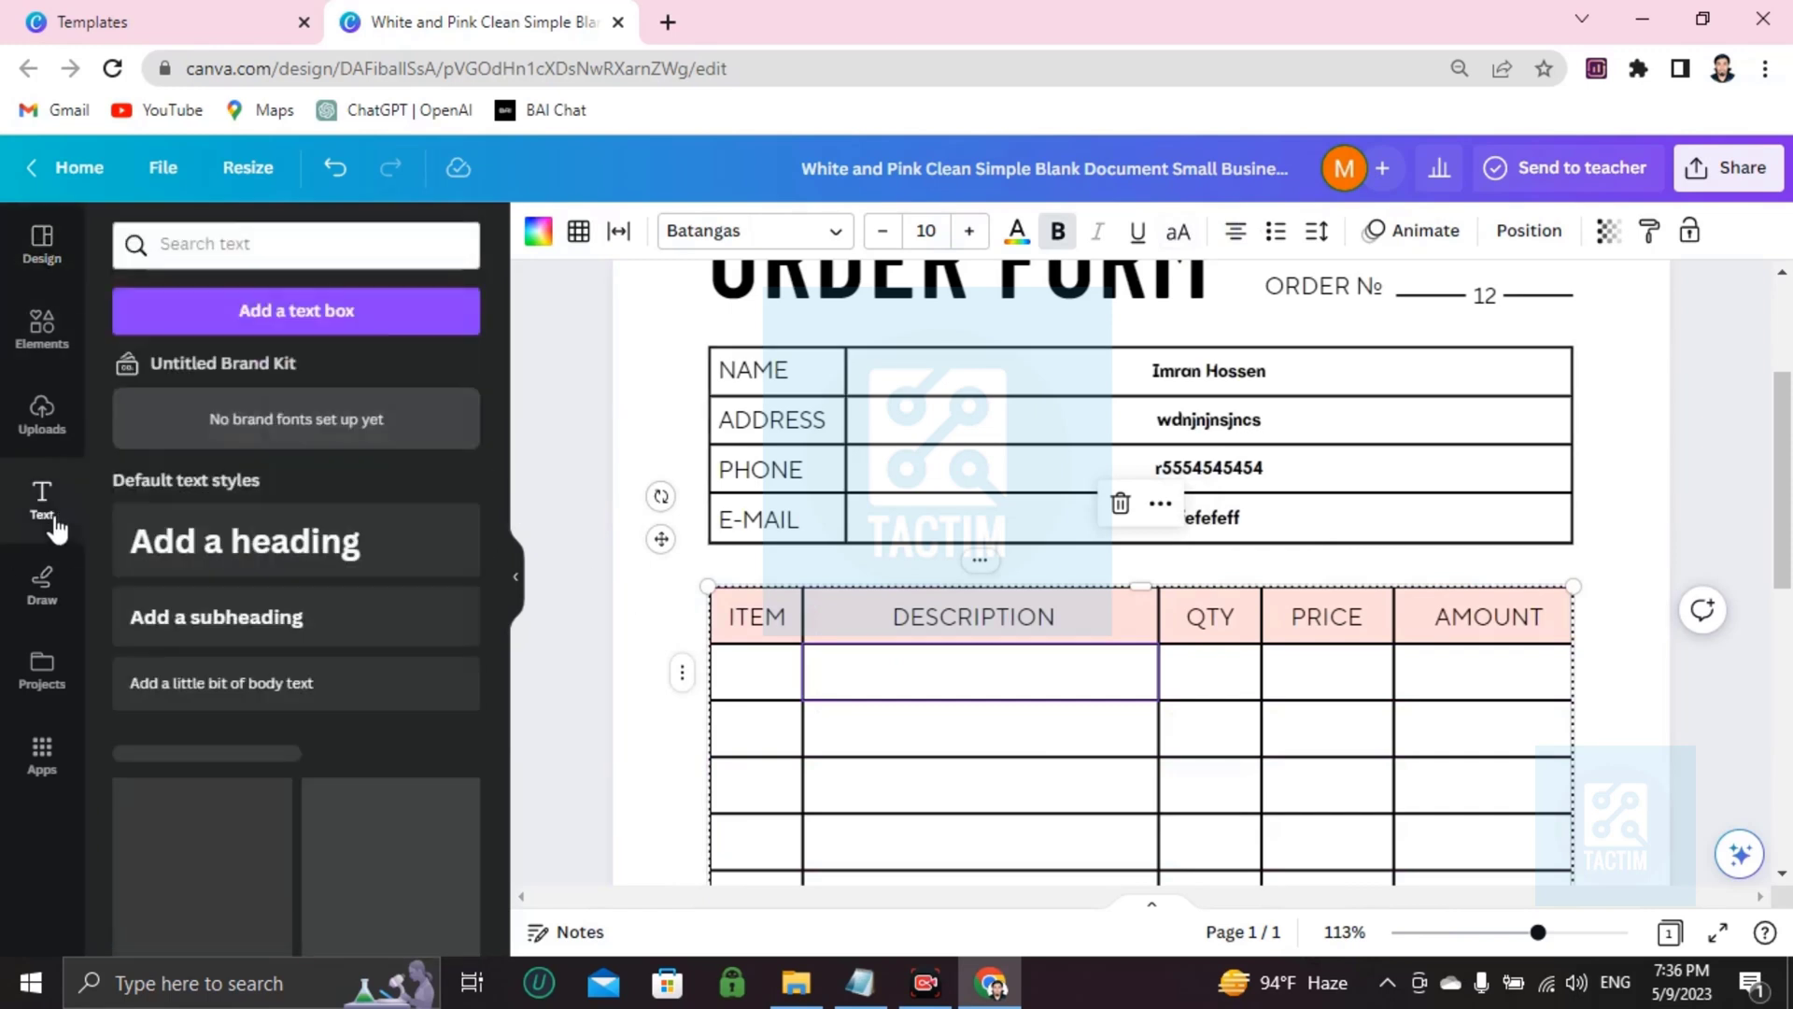
pyautogui.click(189, 691)
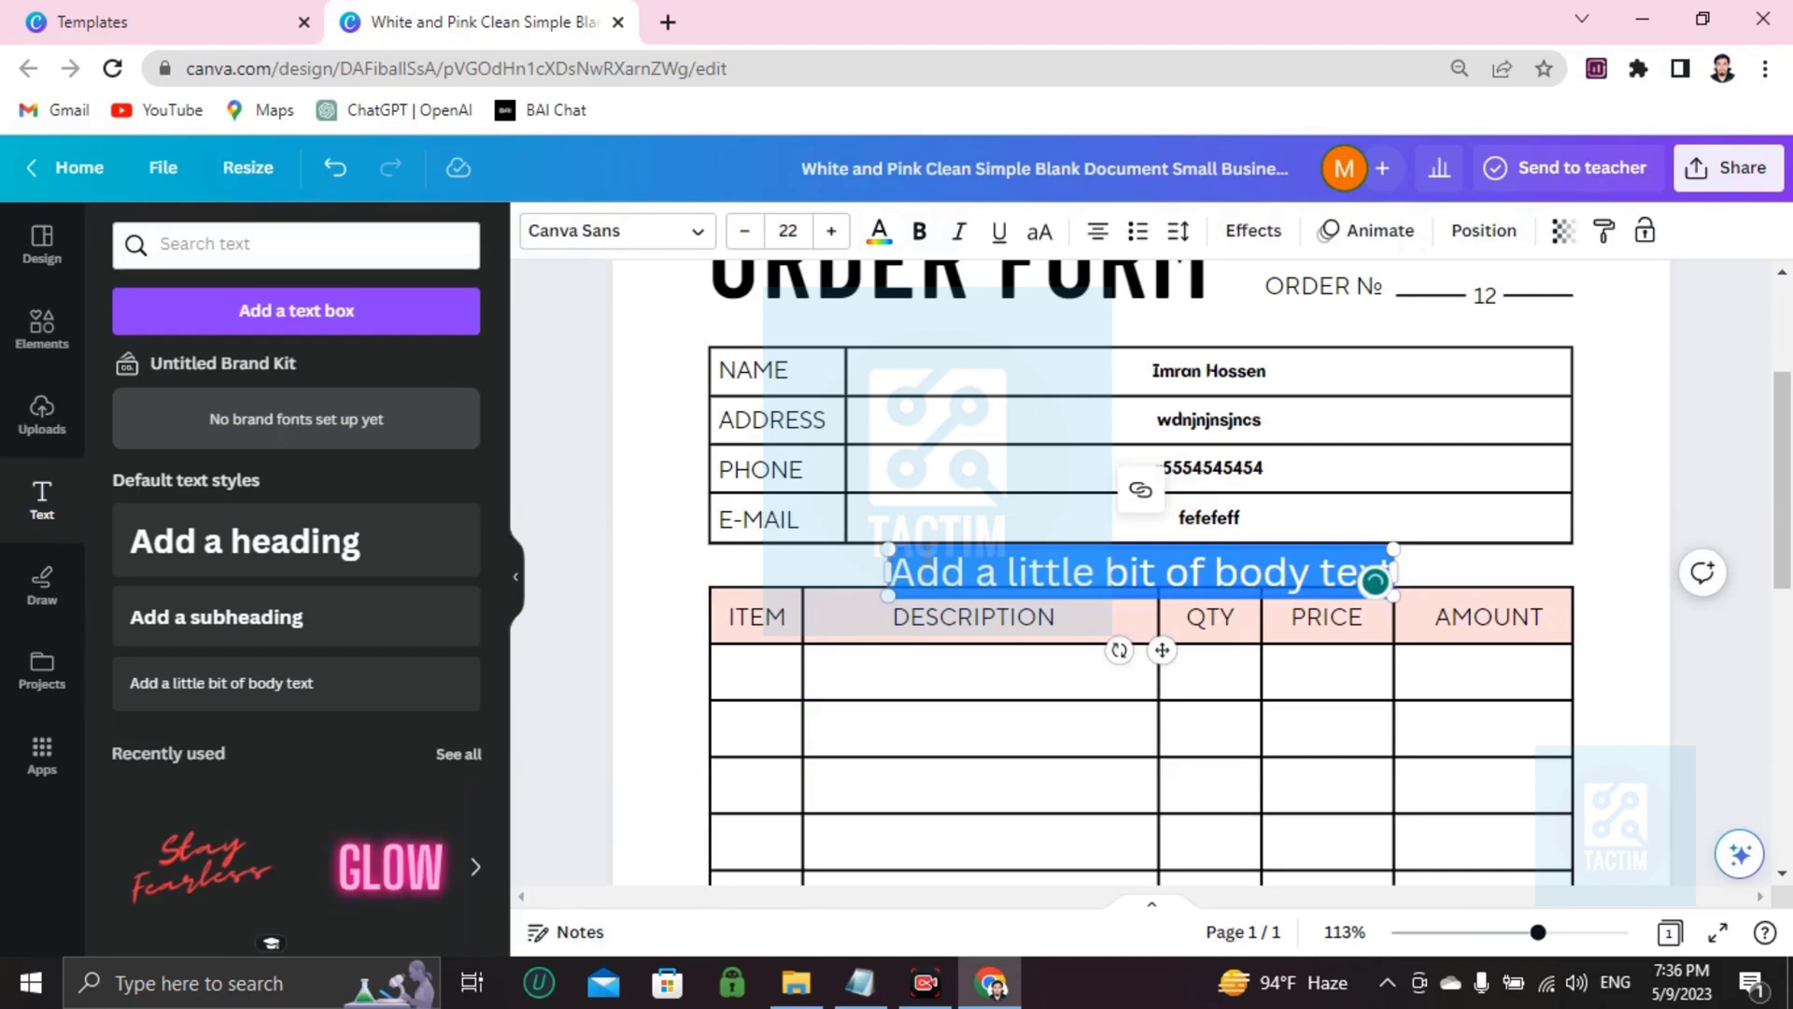
pyautogui.moveTo(886, 558)
pyautogui.mouseDown()
pyautogui.moveTo(1239, 583)
pyautogui.moveTo(763, 657)
pyautogui.mouseUp()
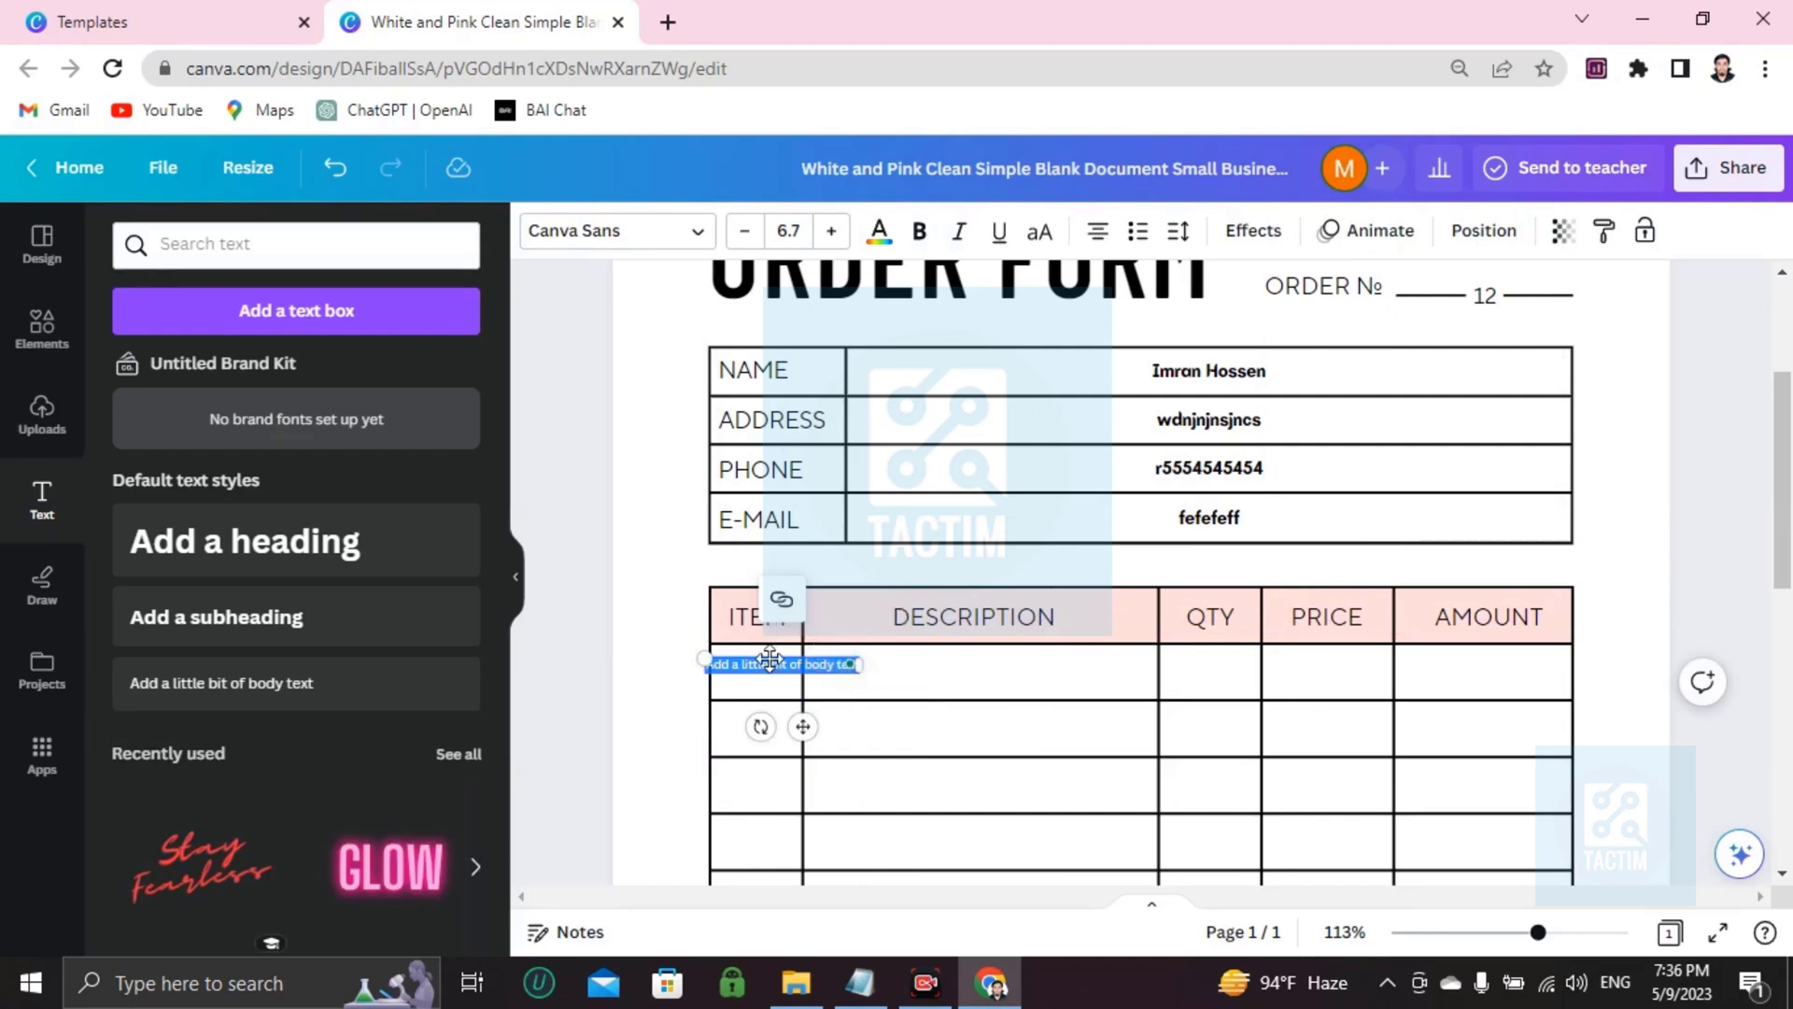
pyautogui.moveTo(703, 660); pyautogui.dragTo(783, 679)
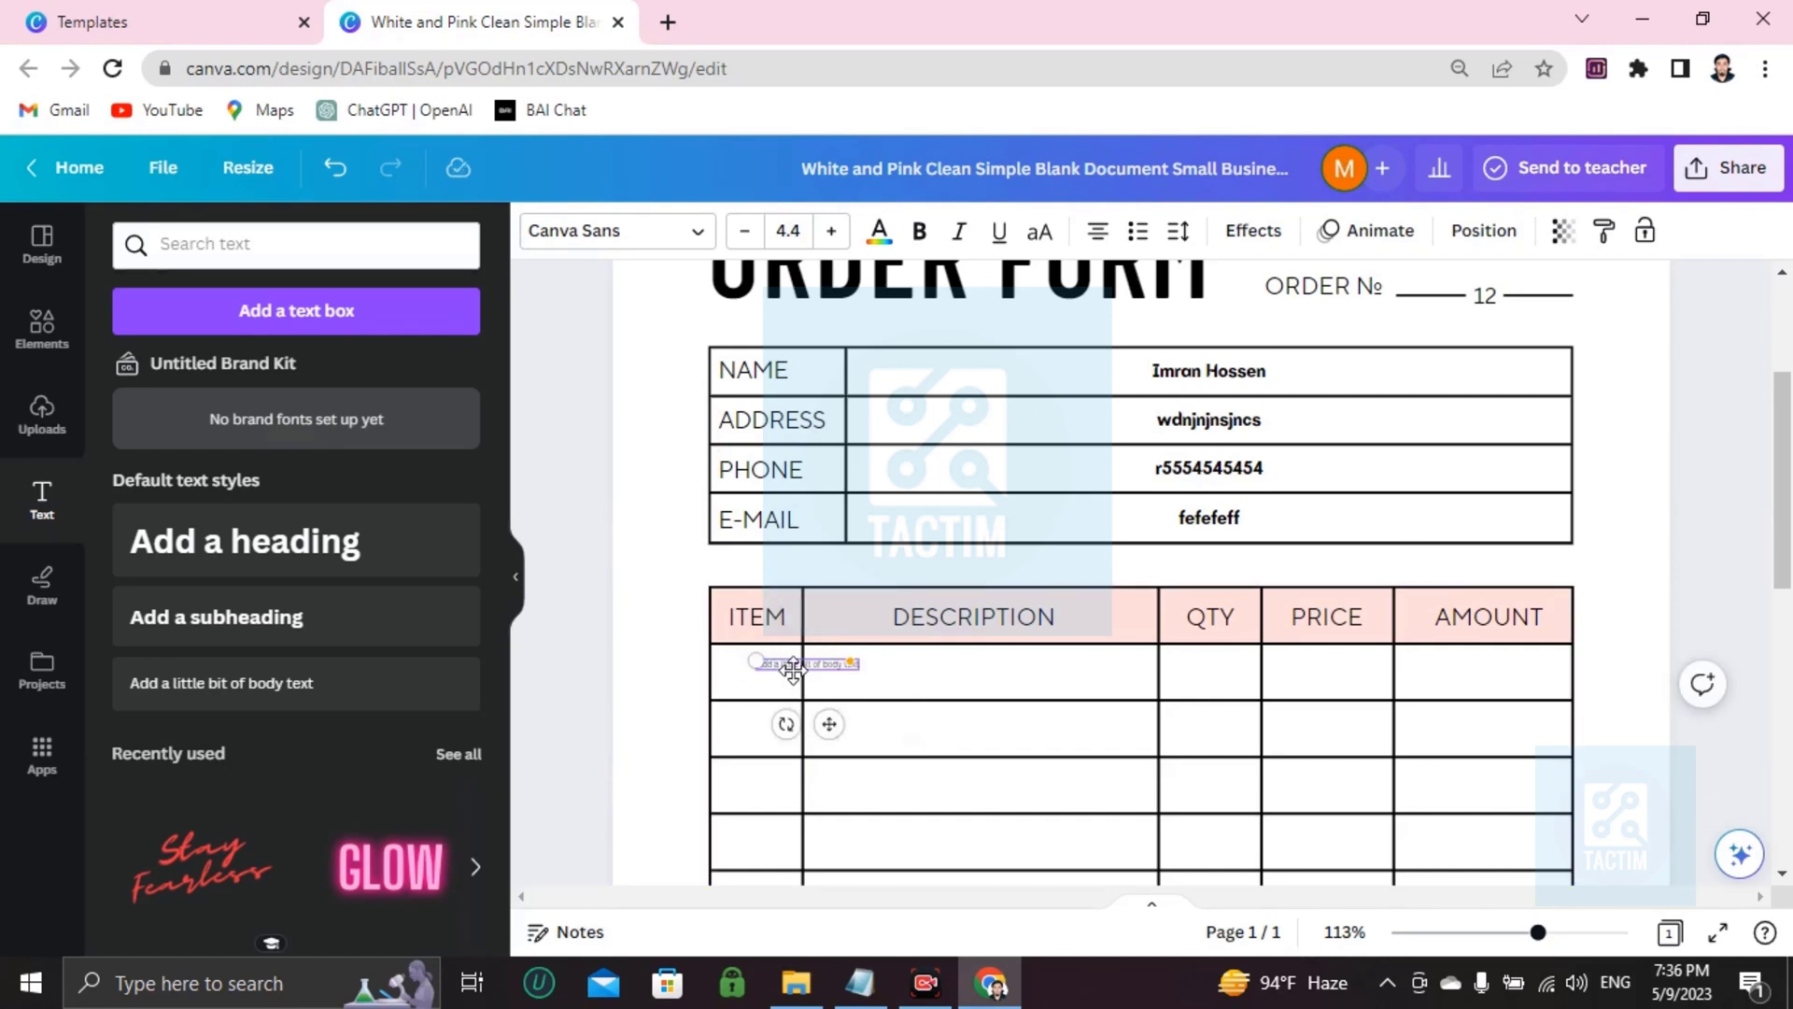
# Step: Move the small text box to the ITEM cell's edge and delete its placeholder text
pyautogui.click(793, 669)
pyautogui.doubleClick(786, 672)
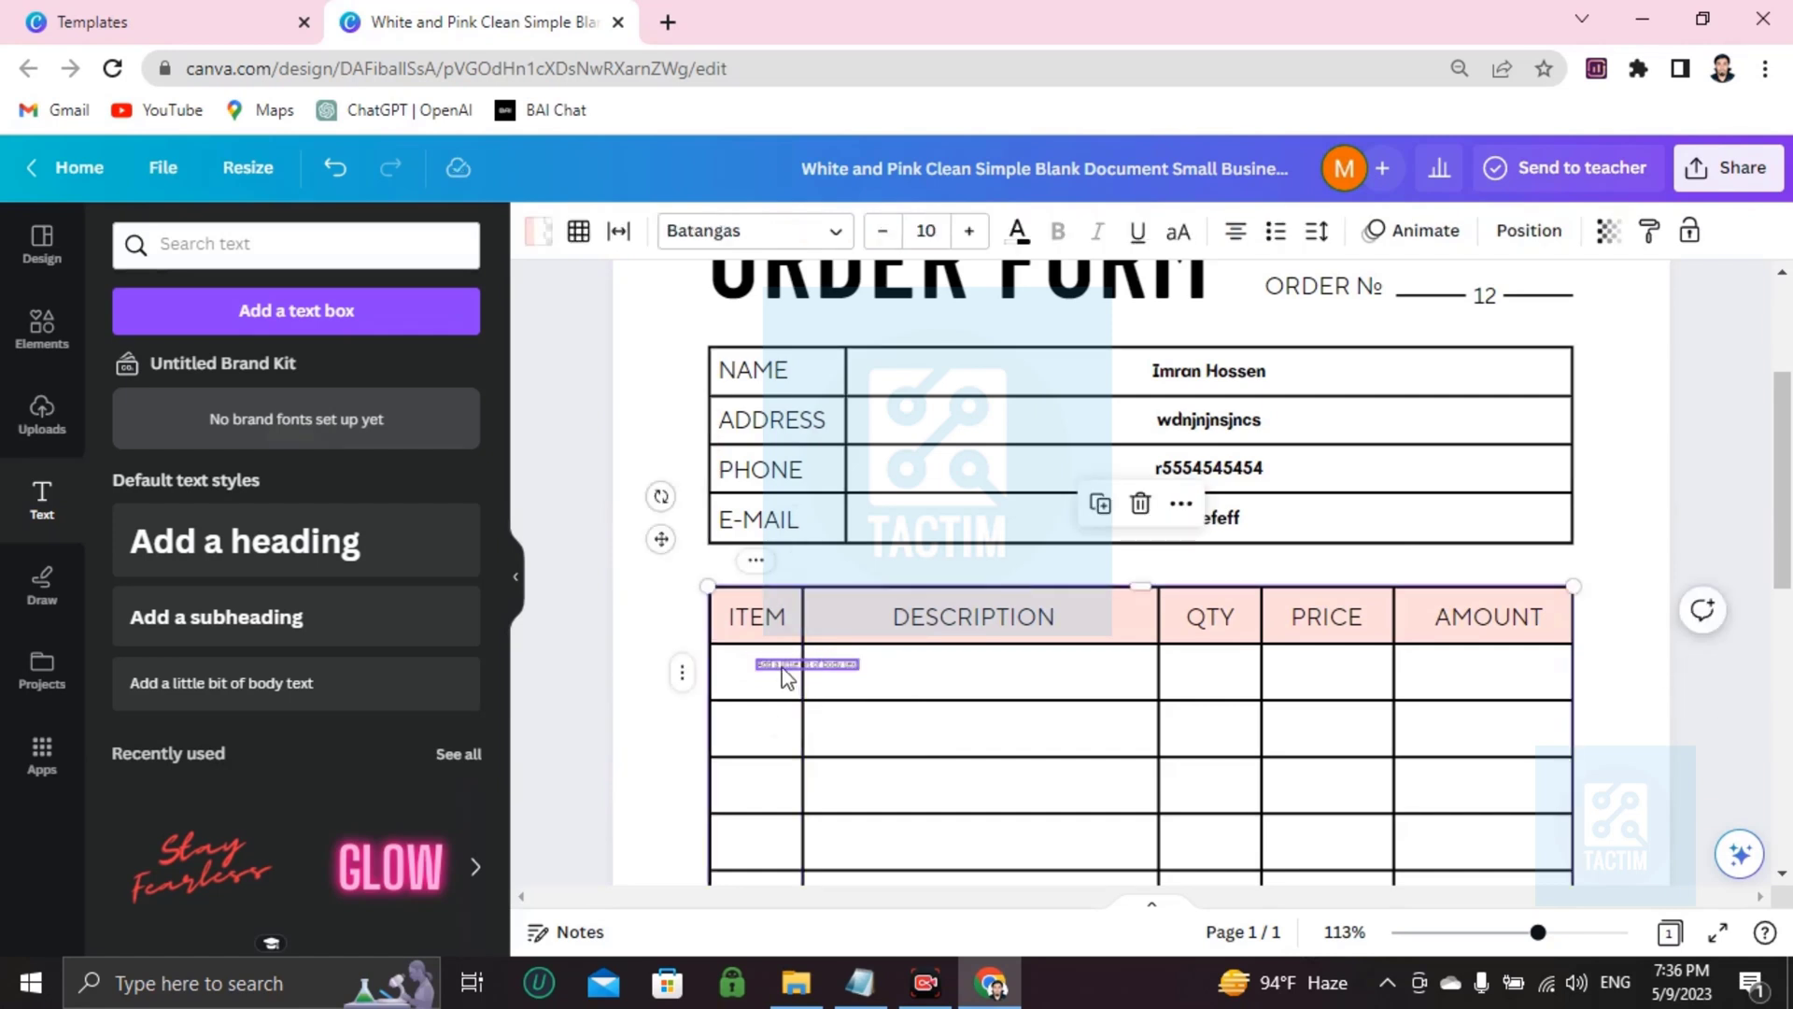
pyautogui.click(787, 674)
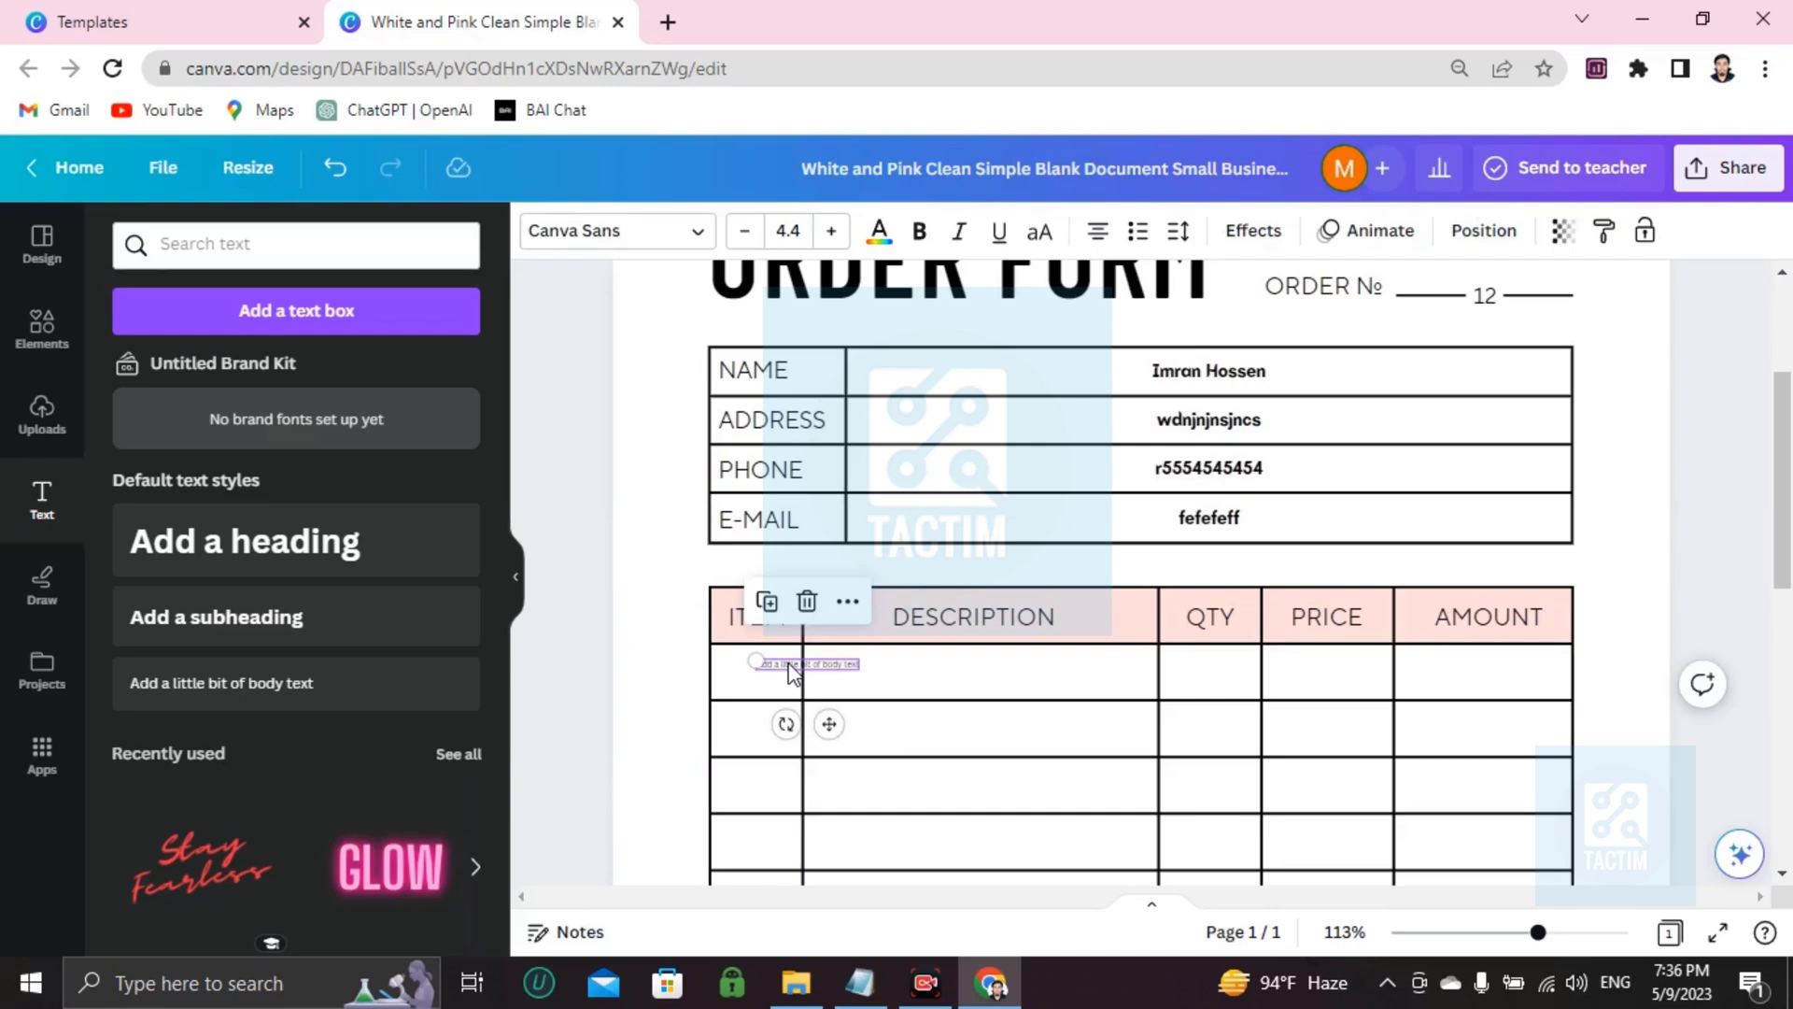
pyautogui.moveTo(789, 671); pyautogui.dragTo(737, 665)
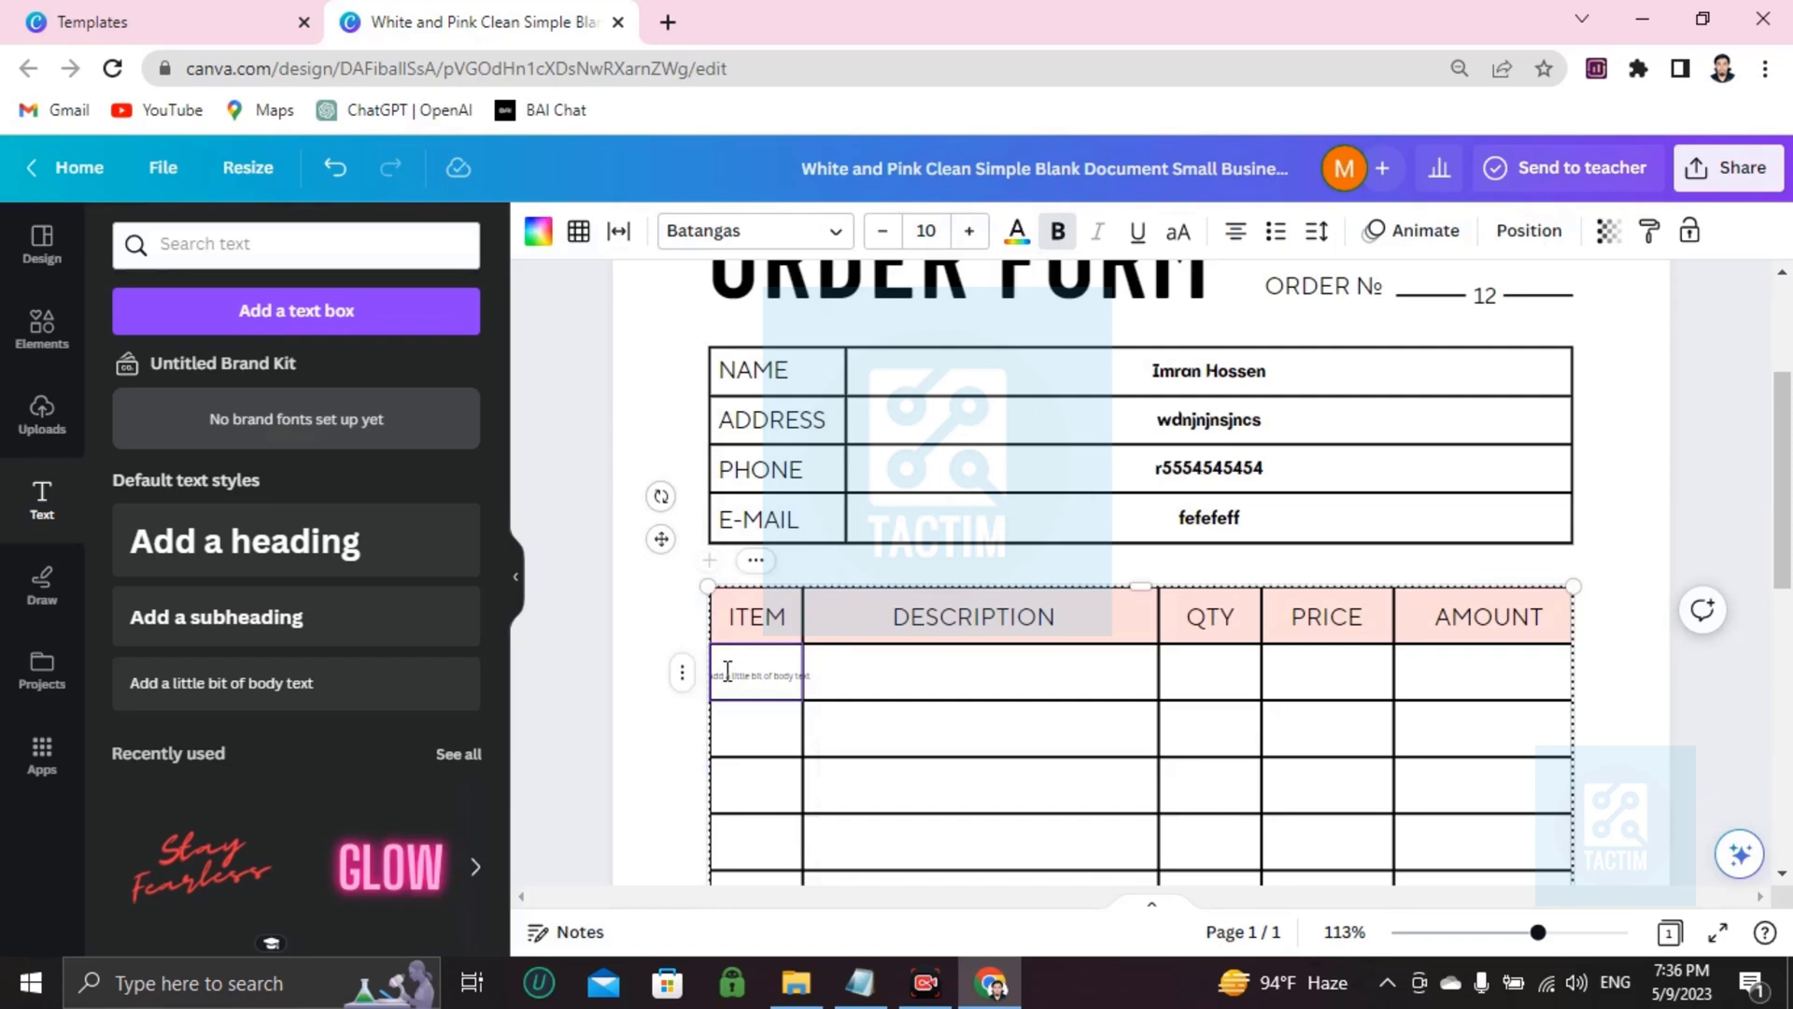
pyautogui.click(729, 672)
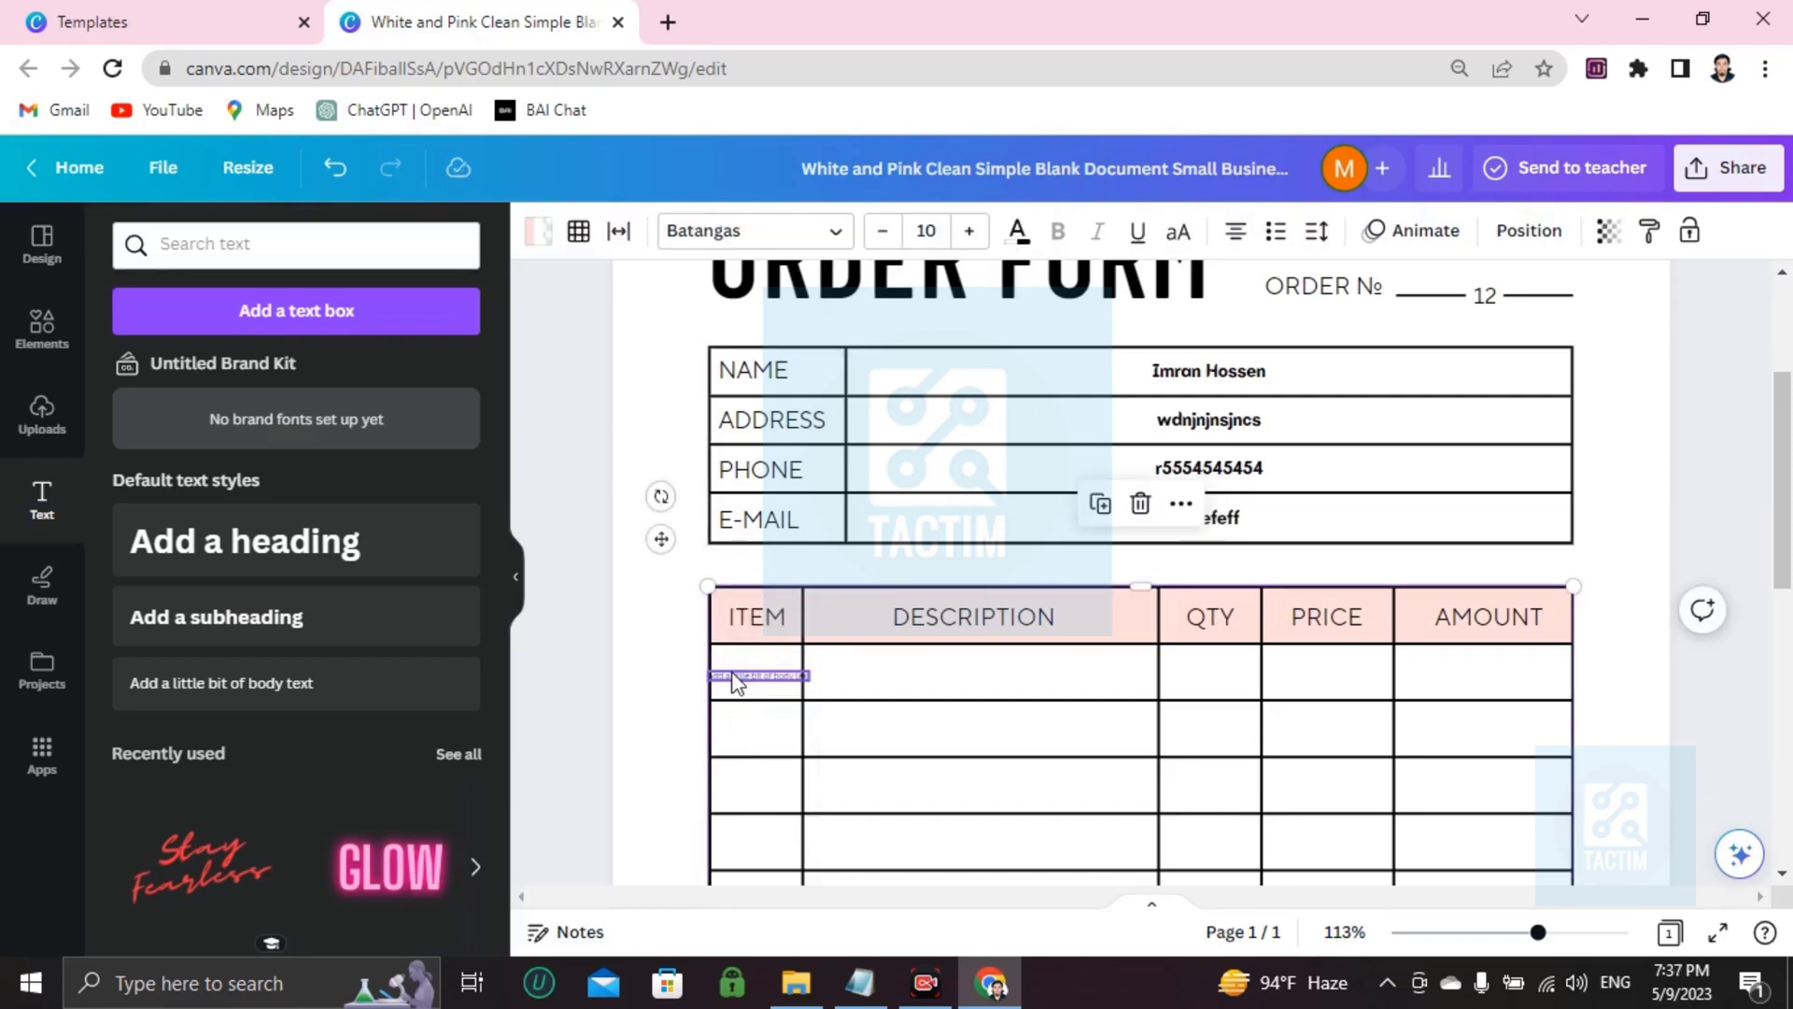
pyautogui.click(737, 680)
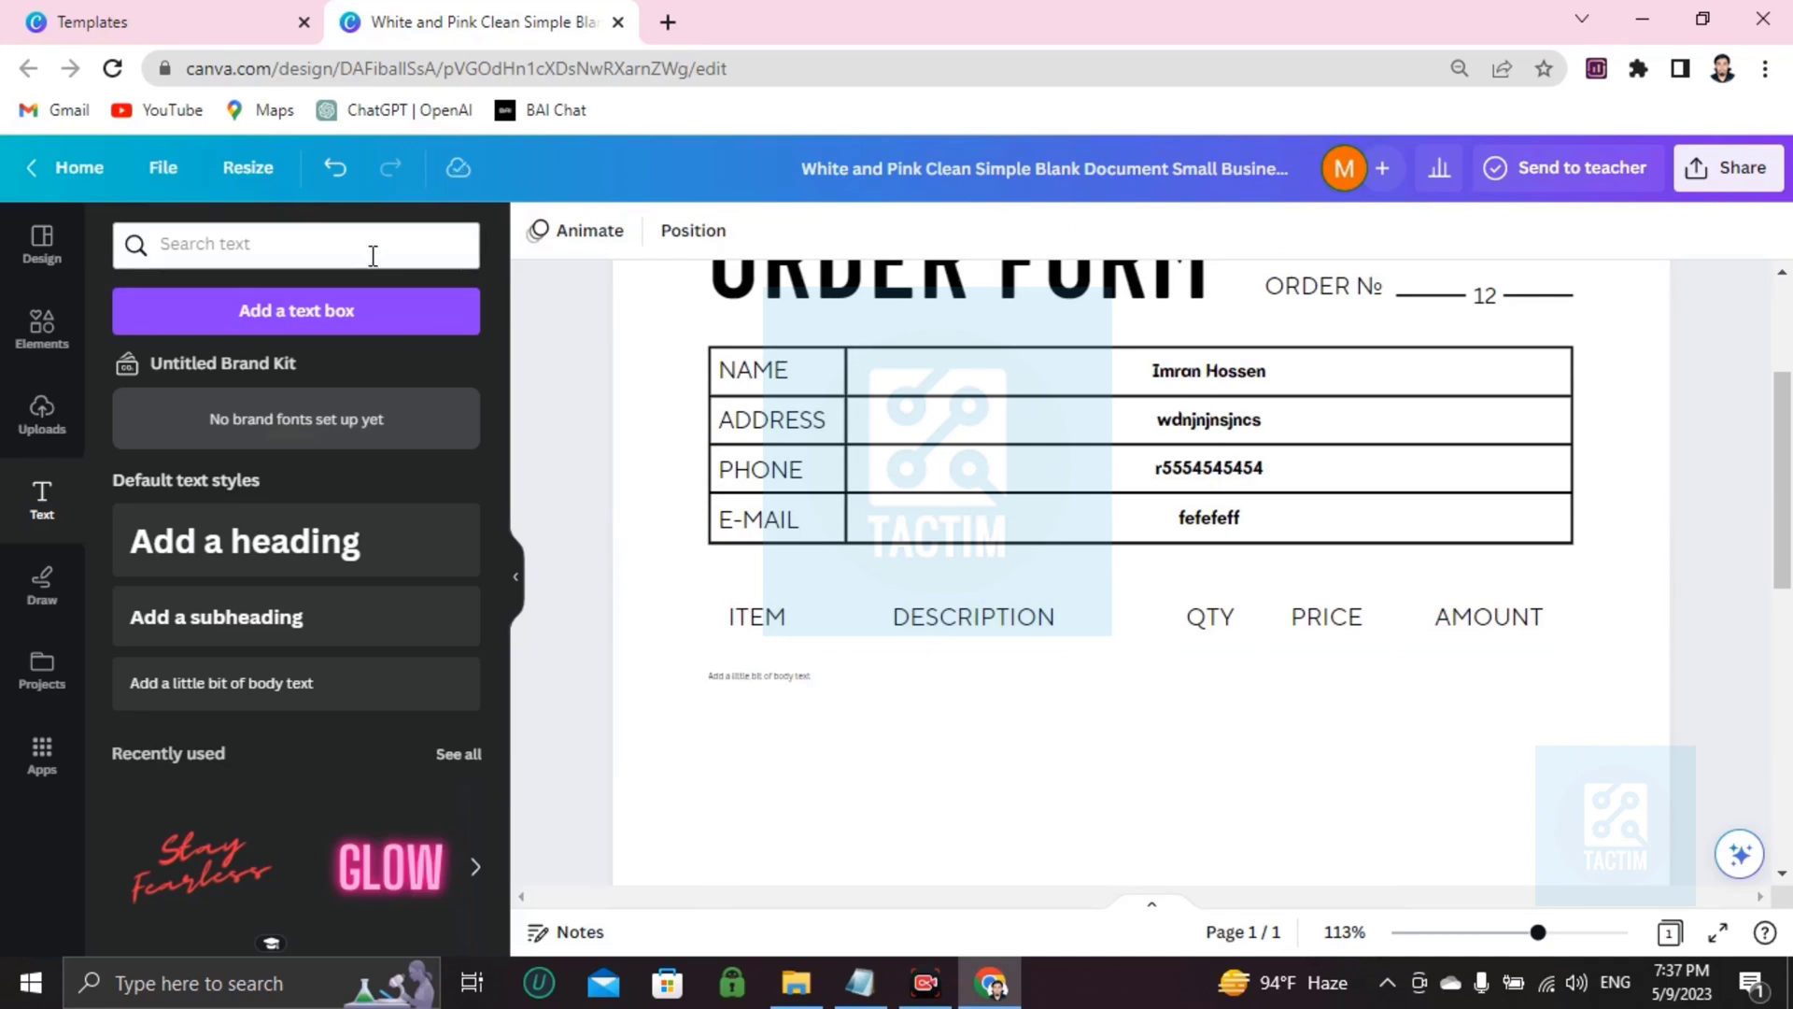
pyautogui.click(336, 170)
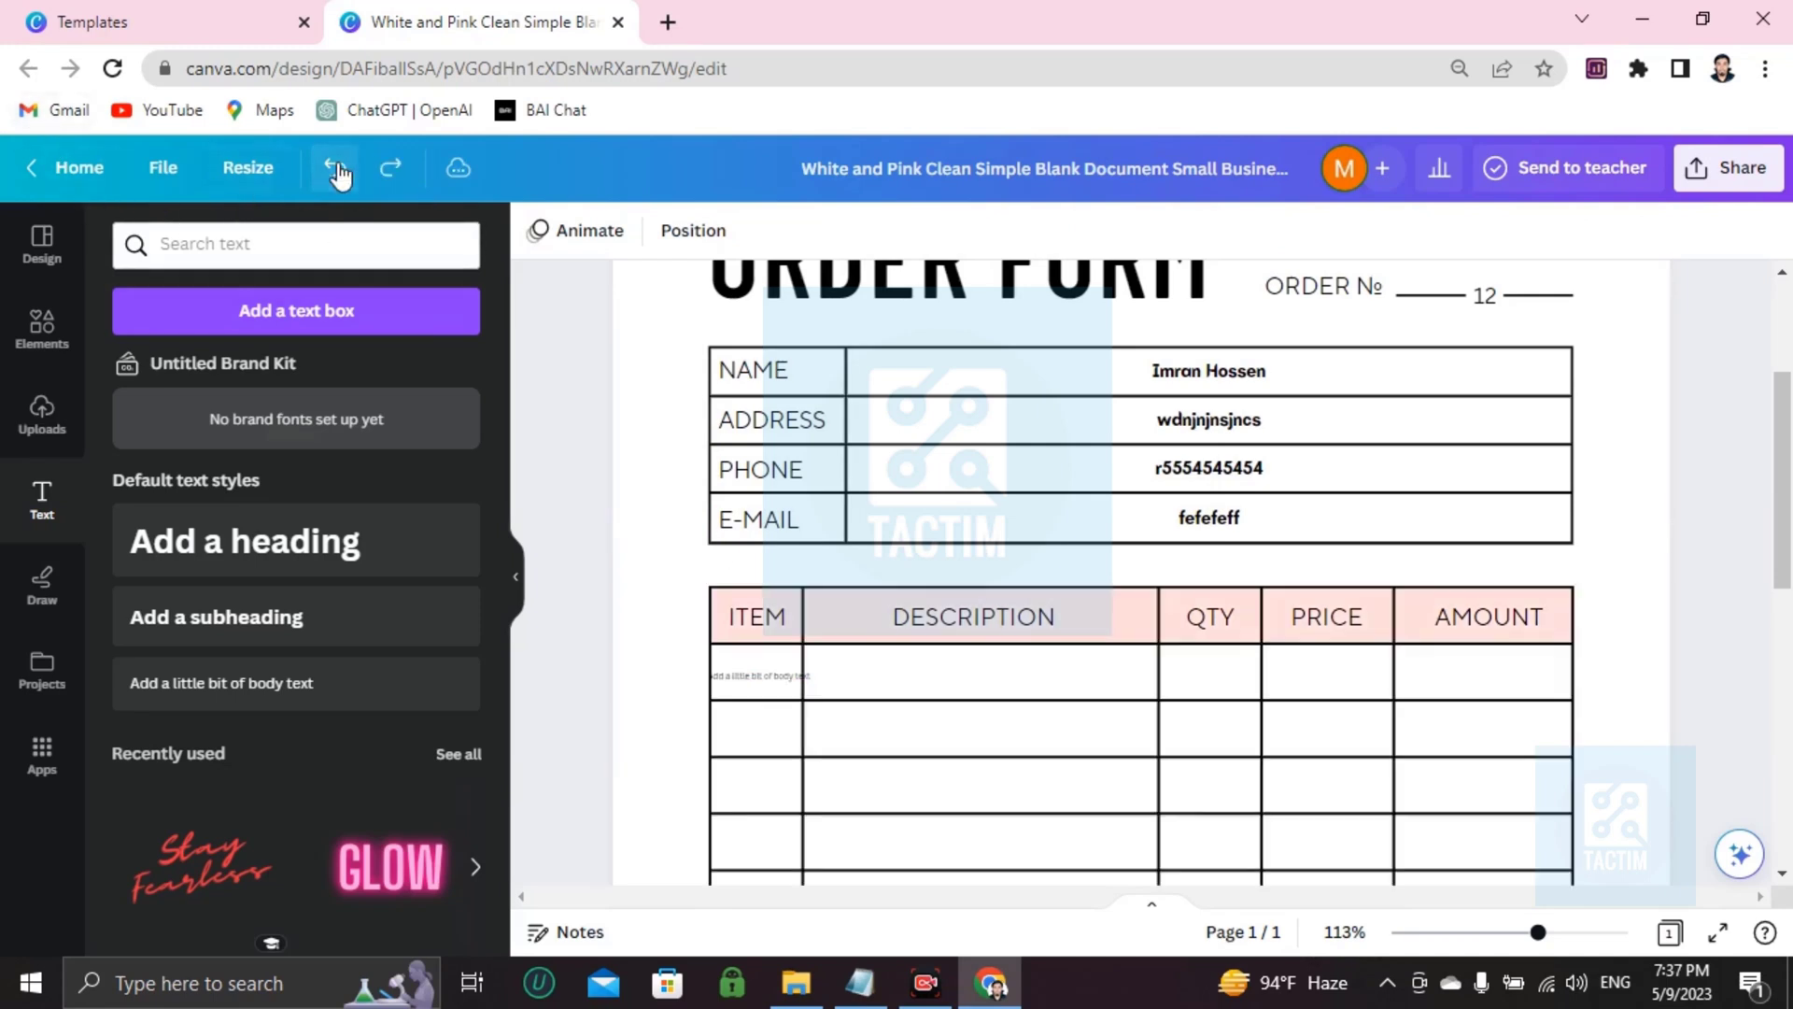
pyautogui.doubleClick(762, 676)
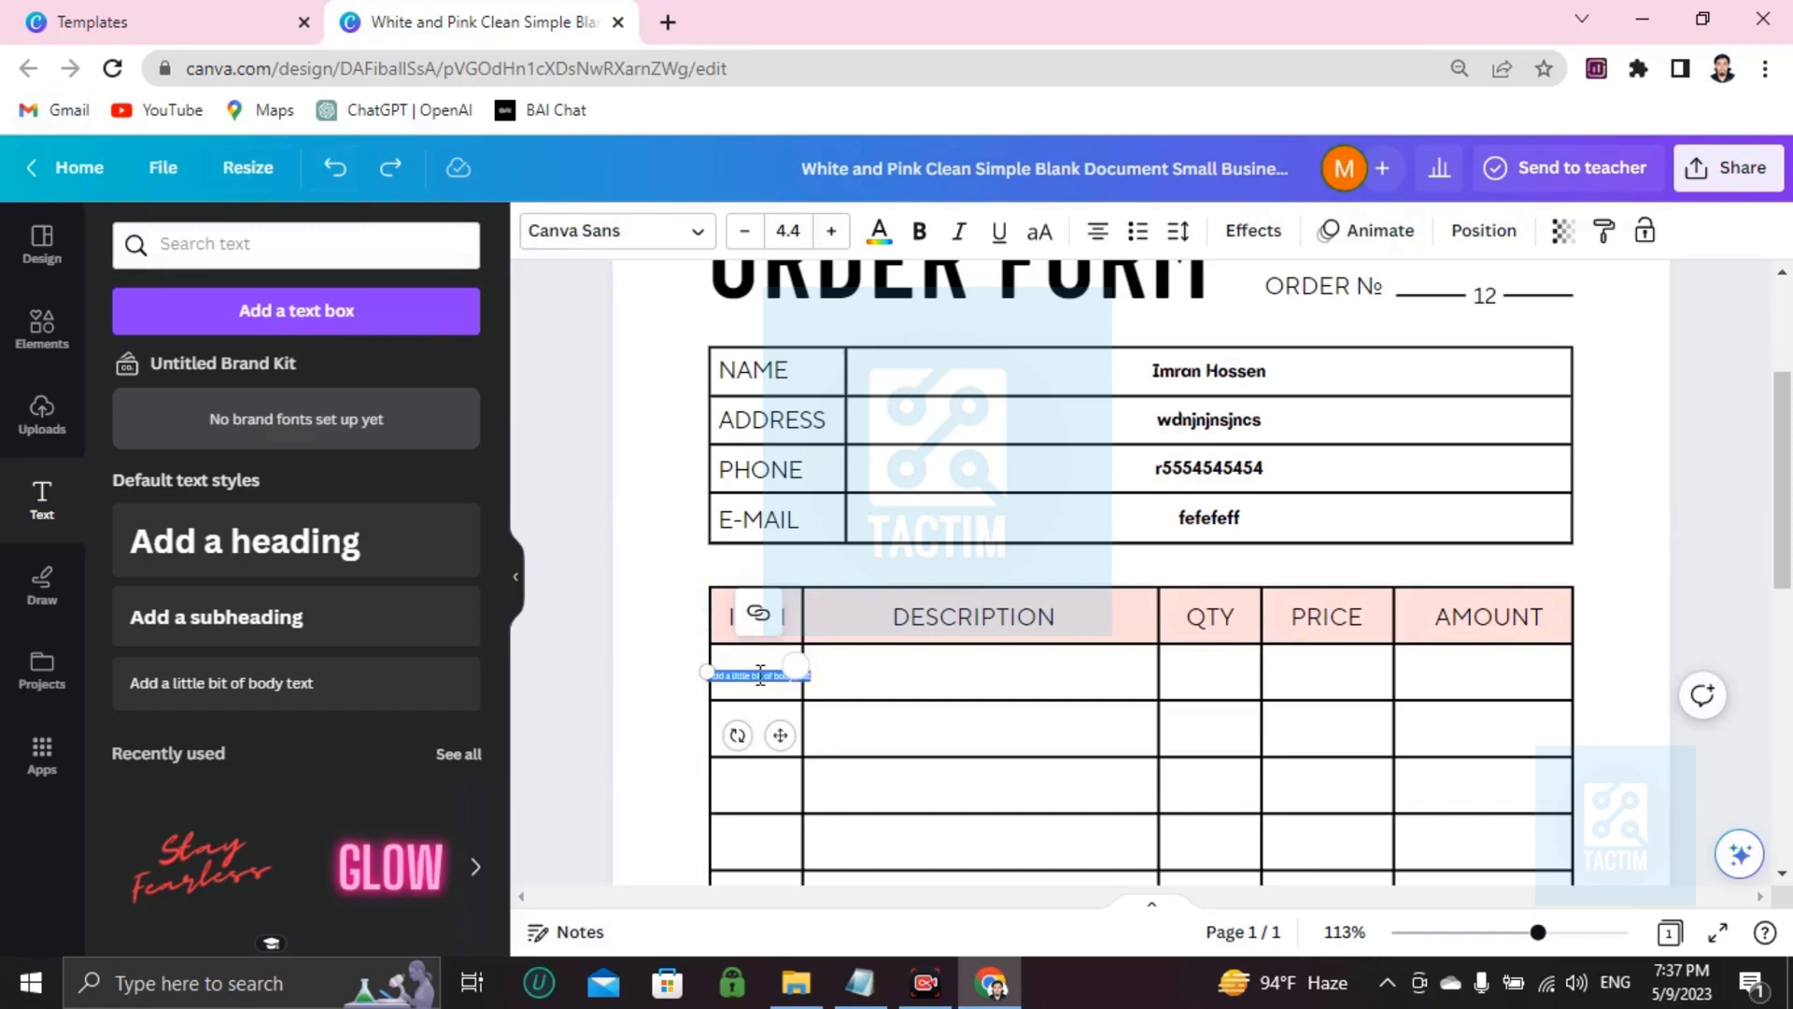
pyautogui.press('BackSpace')
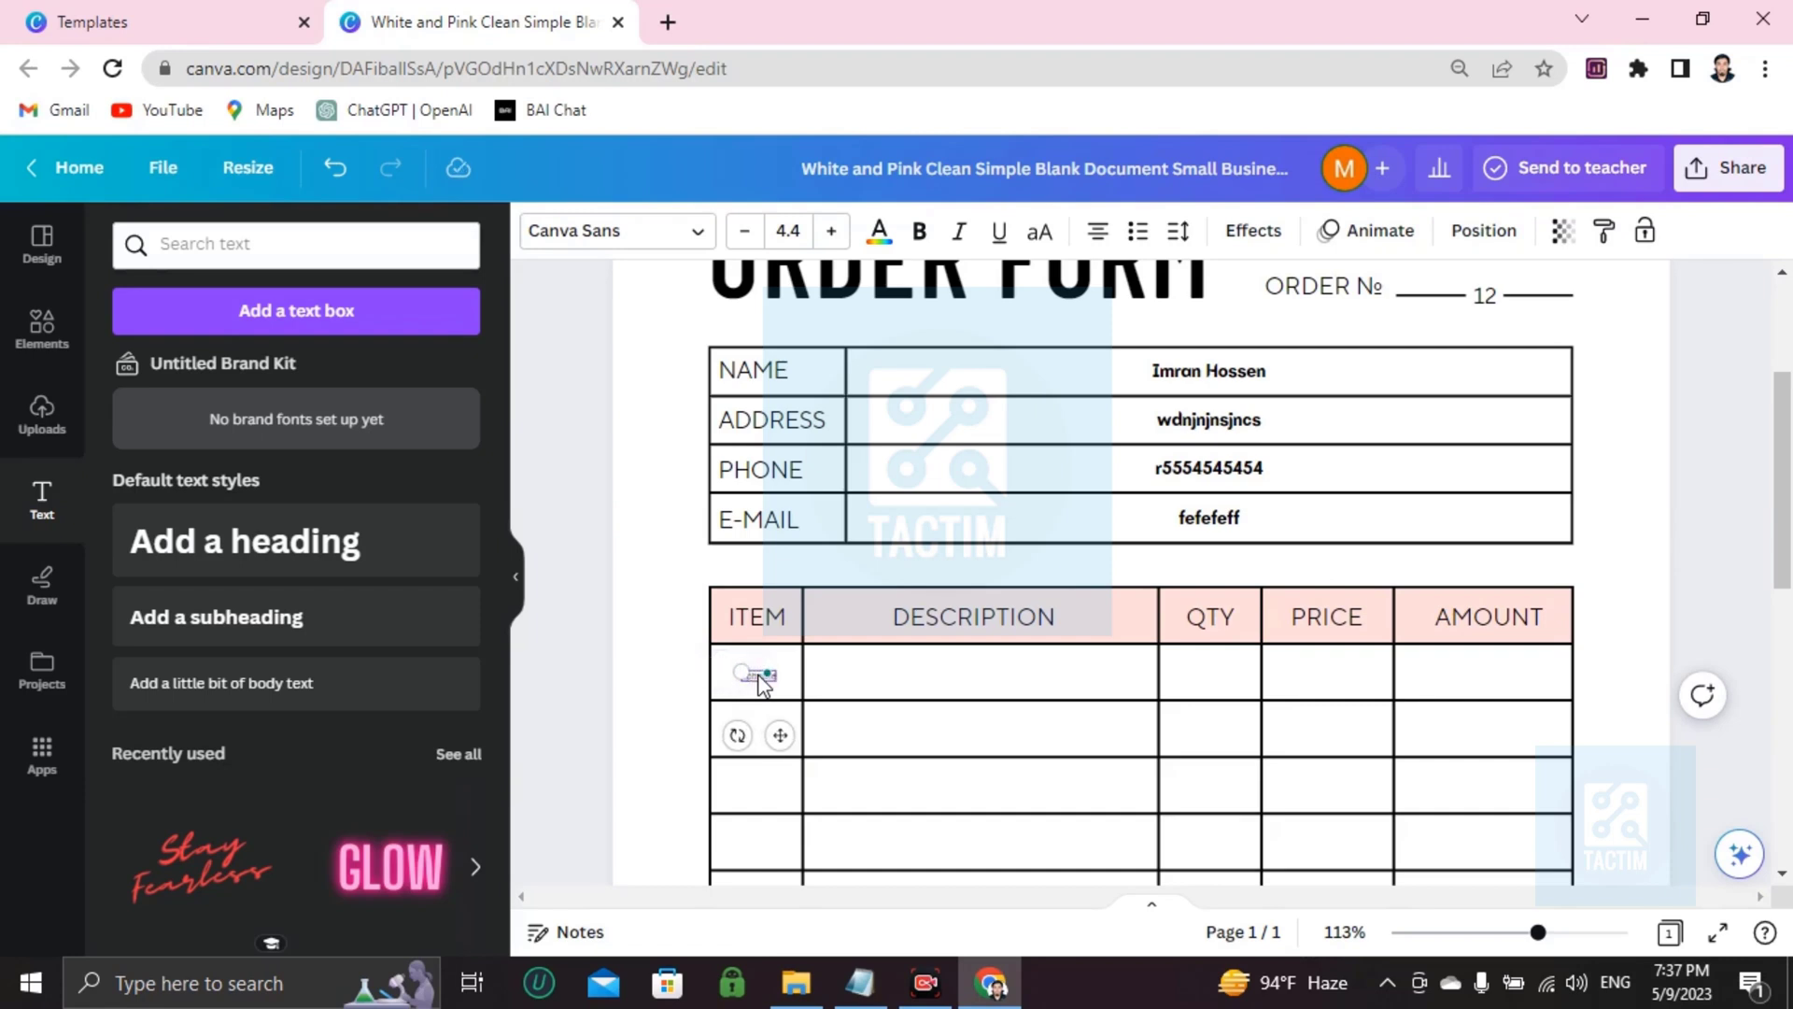
pyautogui.moveTo(754, 674)
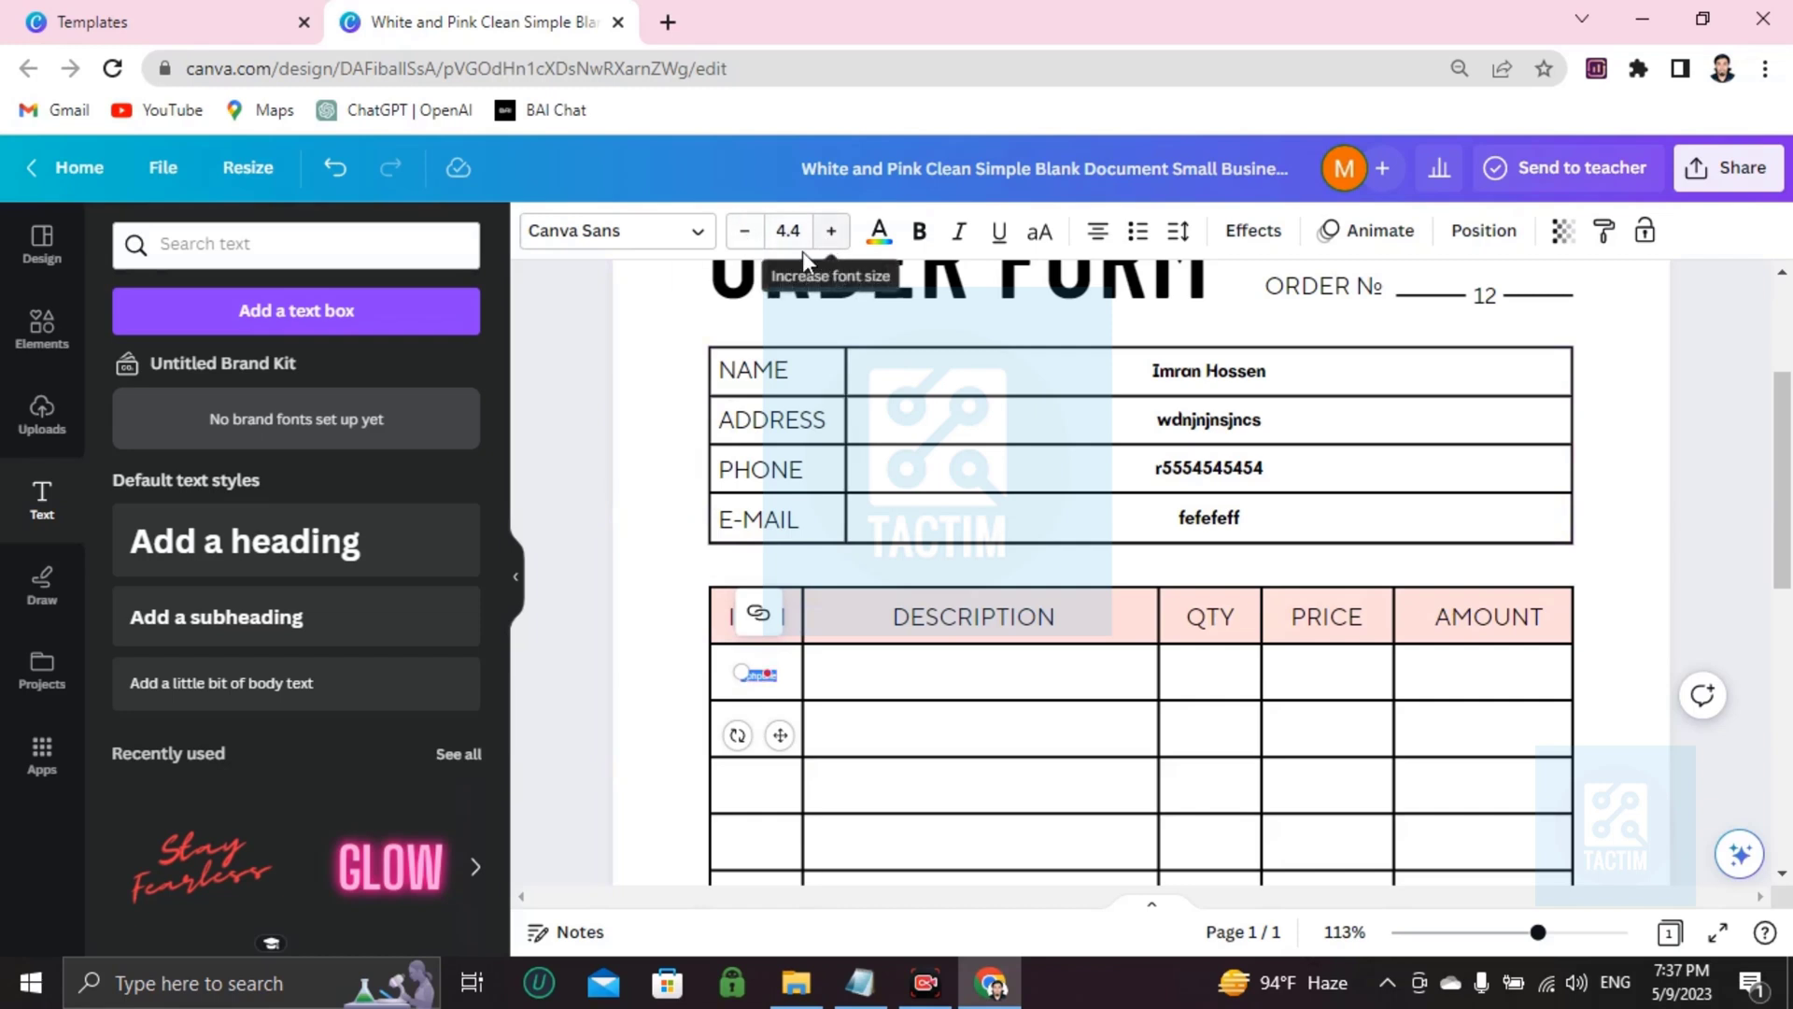
# Step: Enlarge and refit the item name in the ITEM cell, correcting it to 'Iphpone x'
pyautogui.click(831, 230)
pyautogui.click(831, 231)
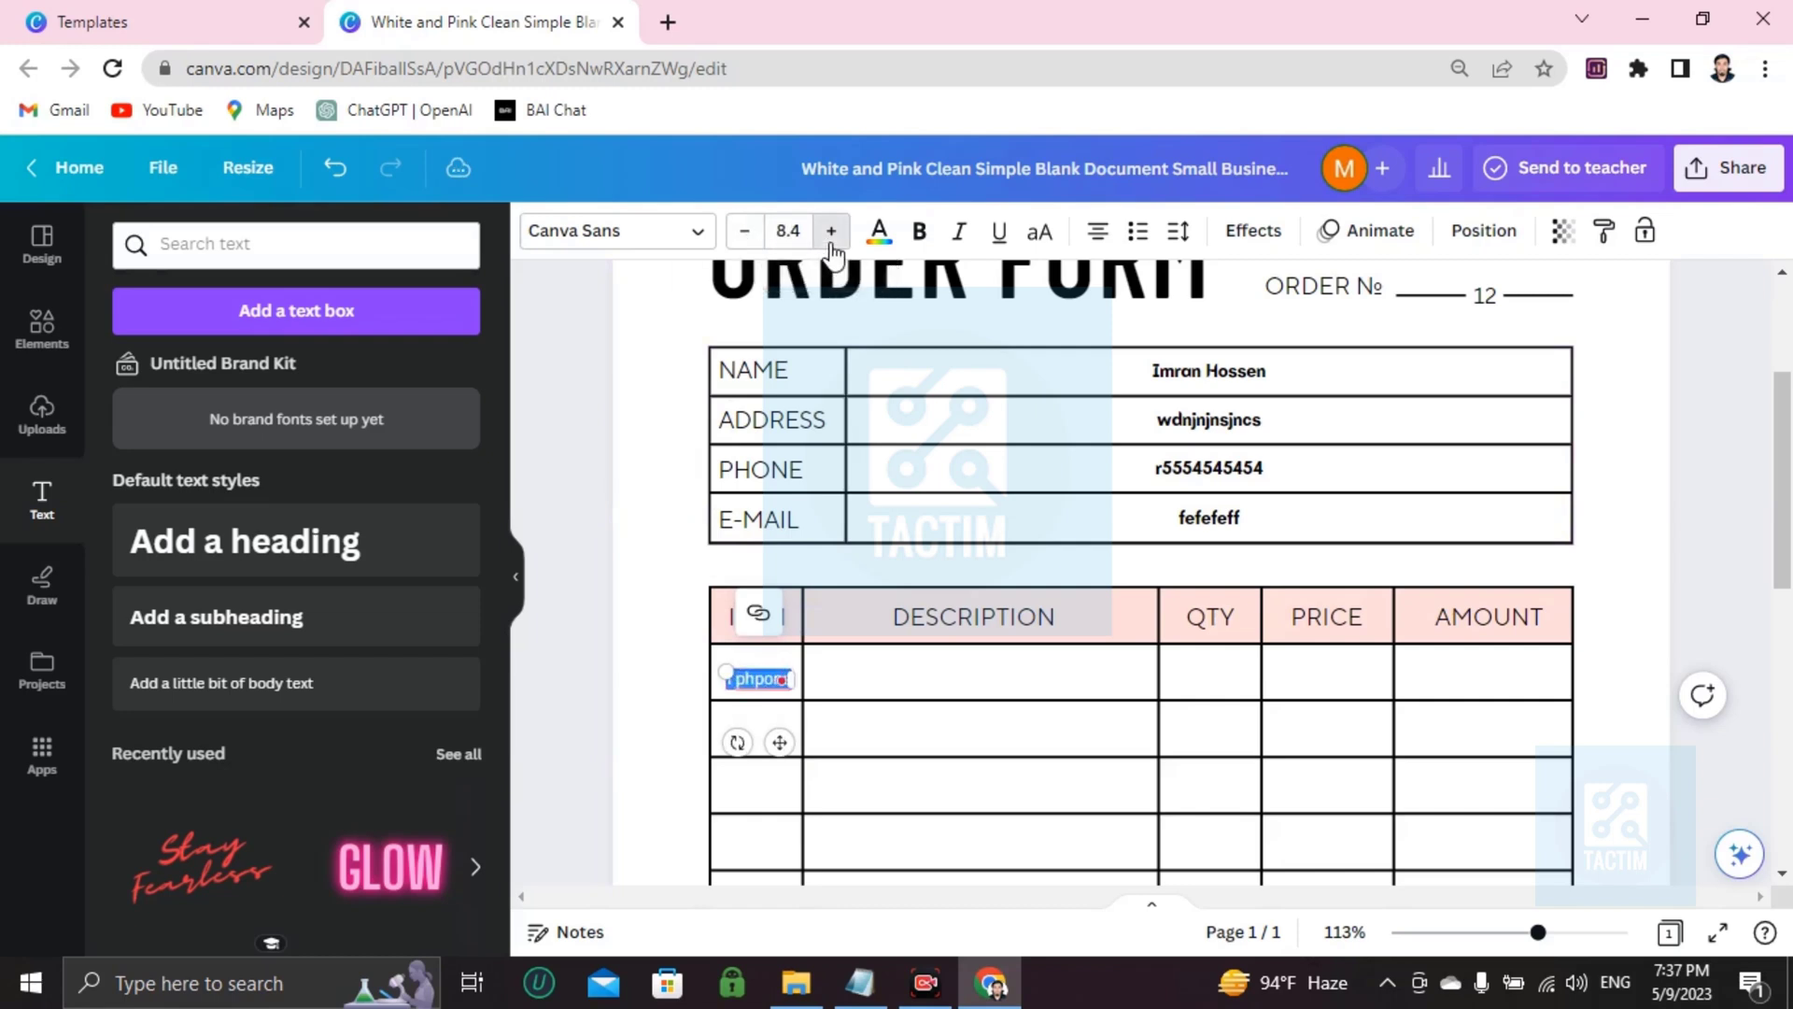
pyautogui.click(831, 231)
pyautogui.click(832, 230)
pyautogui.click(831, 233)
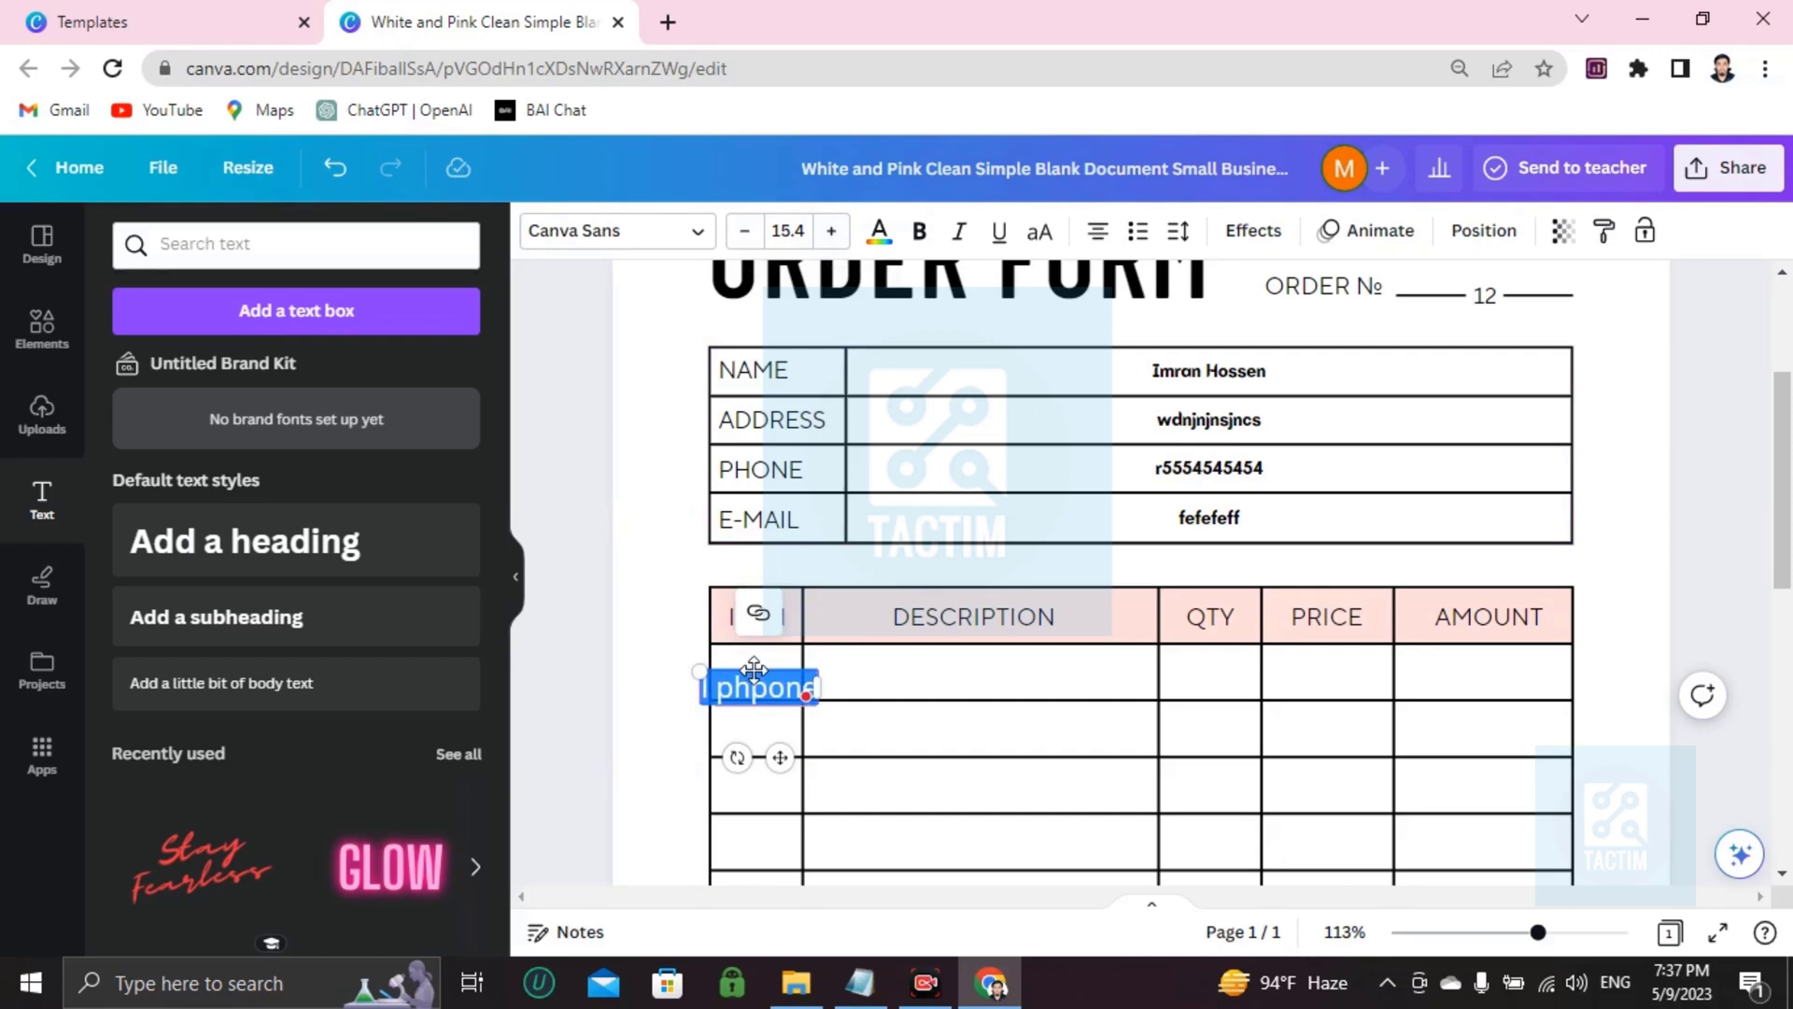
pyautogui.moveTo(755, 669); pyautogui.dragTo(762, 653)
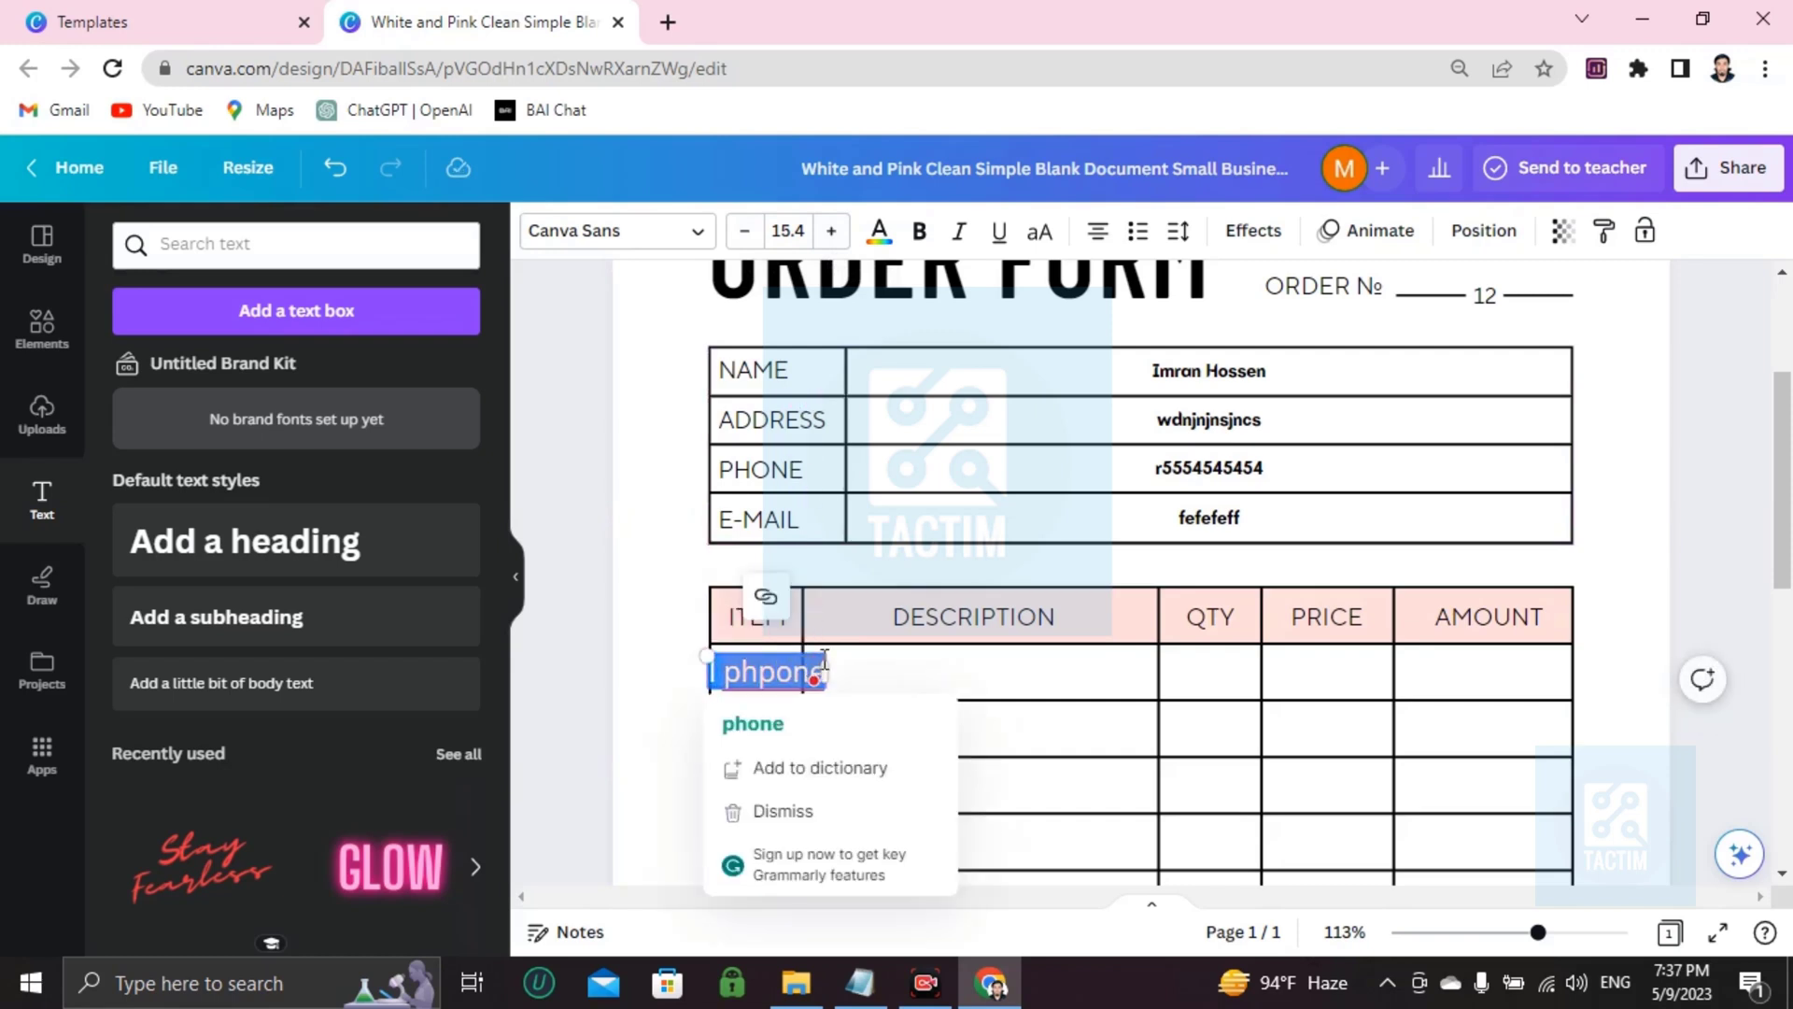
pyautogui.moveTo(834, 658); pyautogui.dragTo(851, 675)
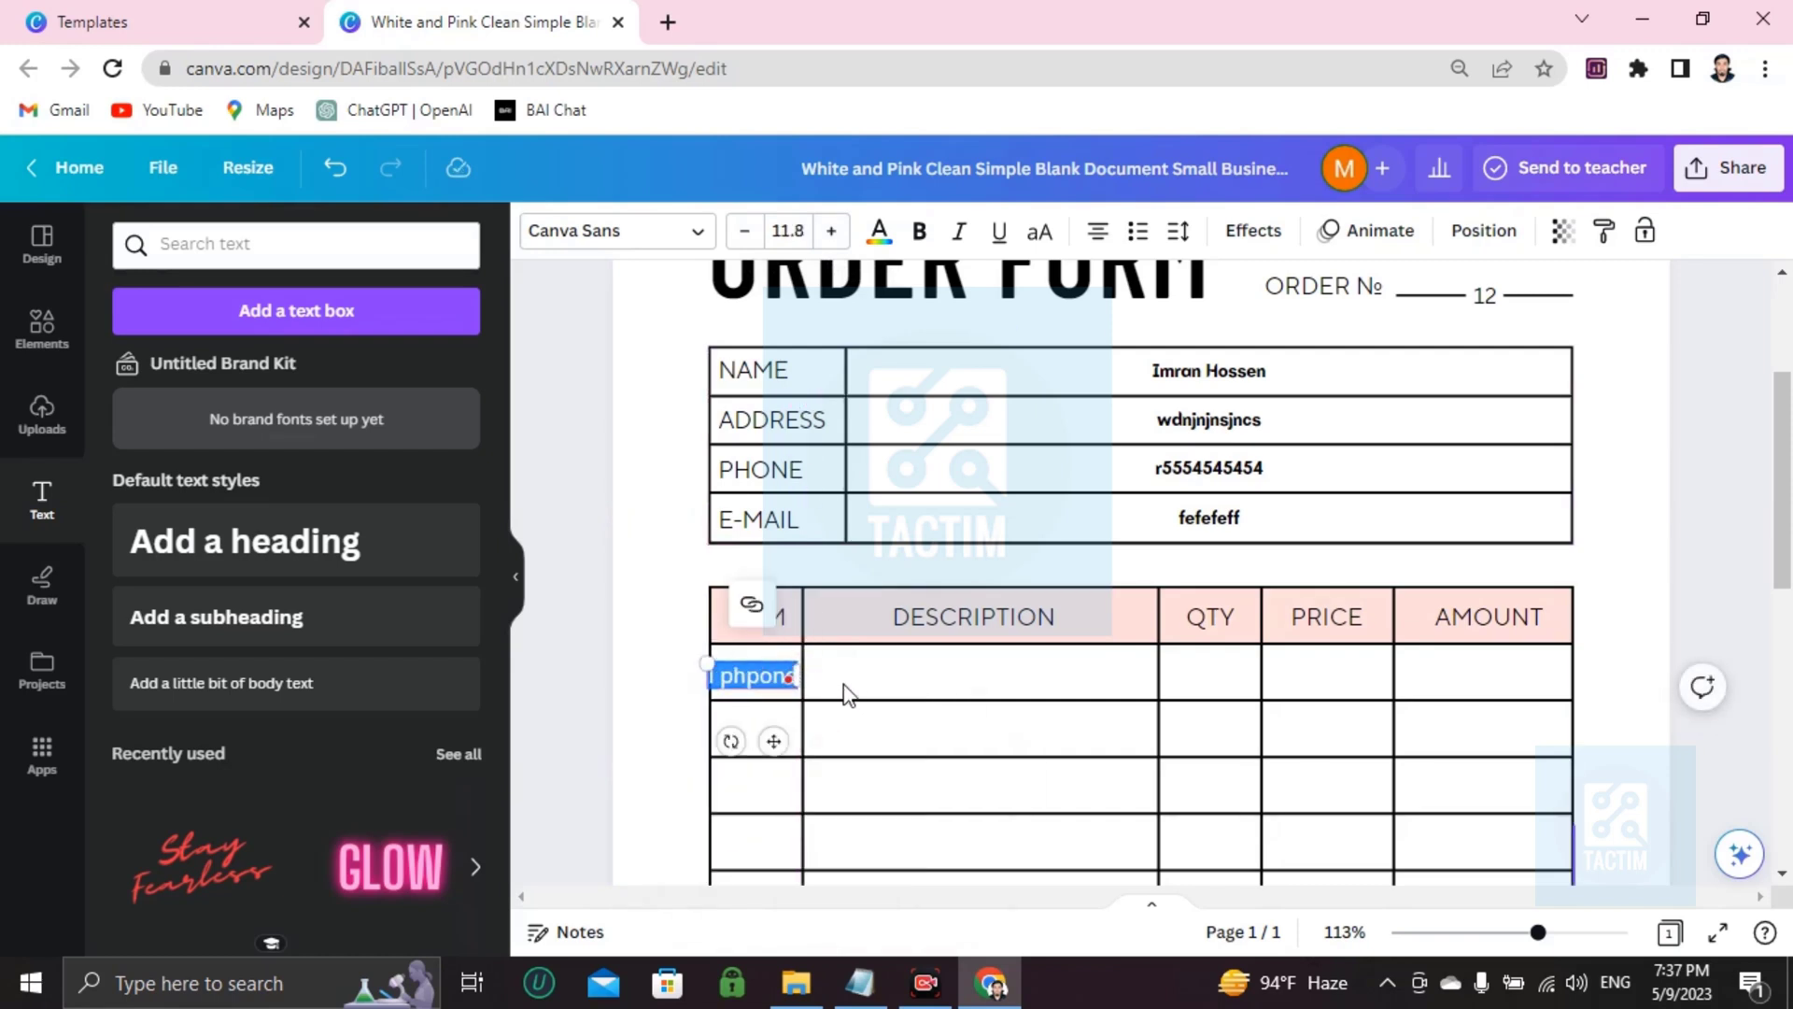
pyautogui.click(744, 675)
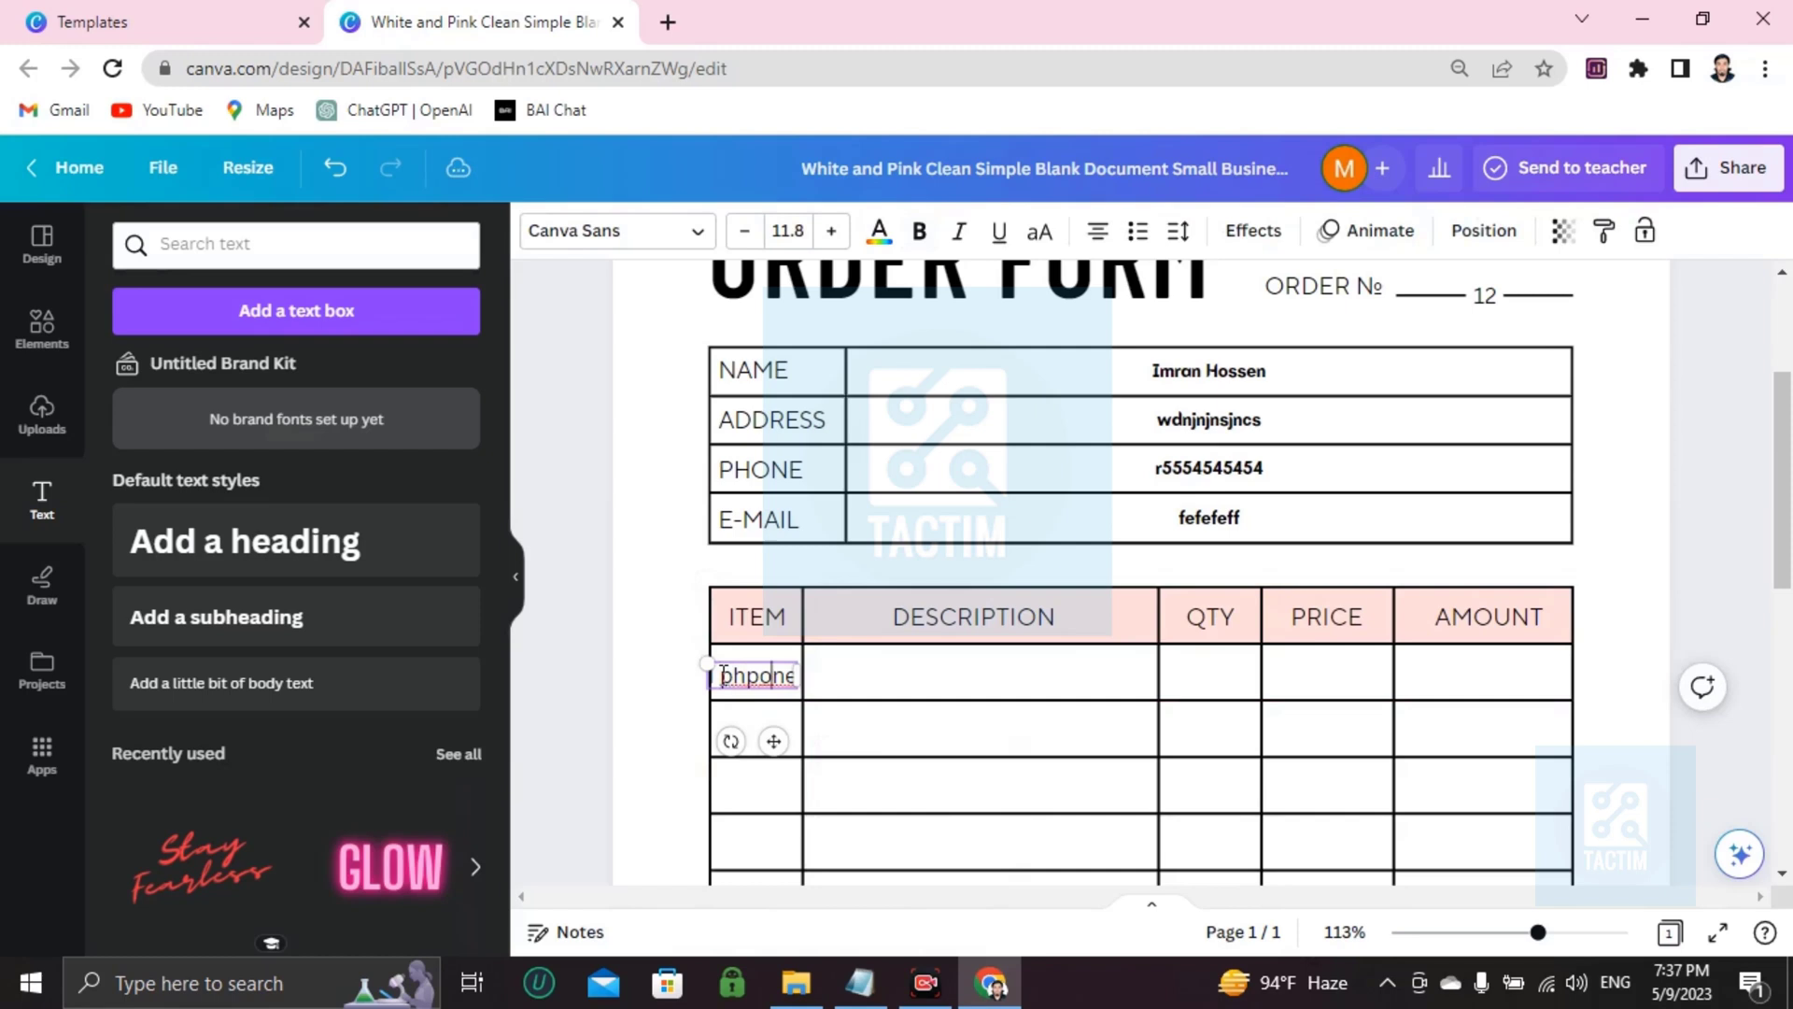
pyautogui.write('I')
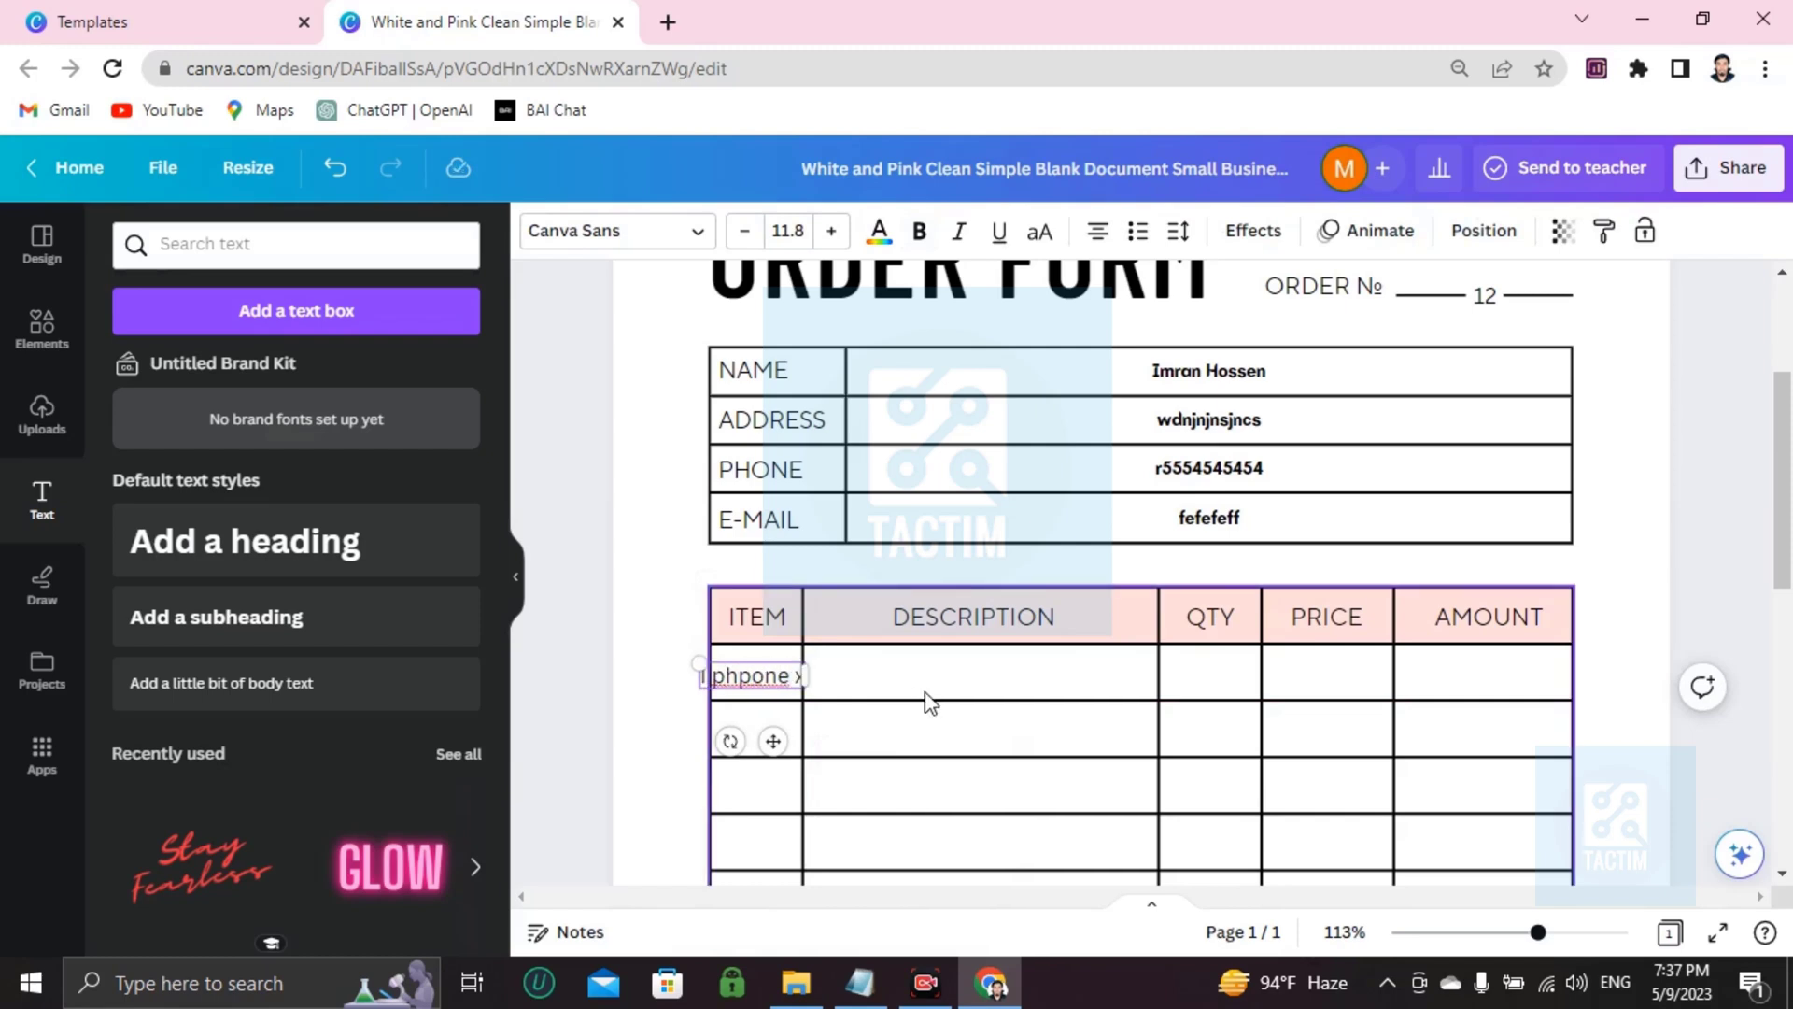
pyautogui.click(927, 699)
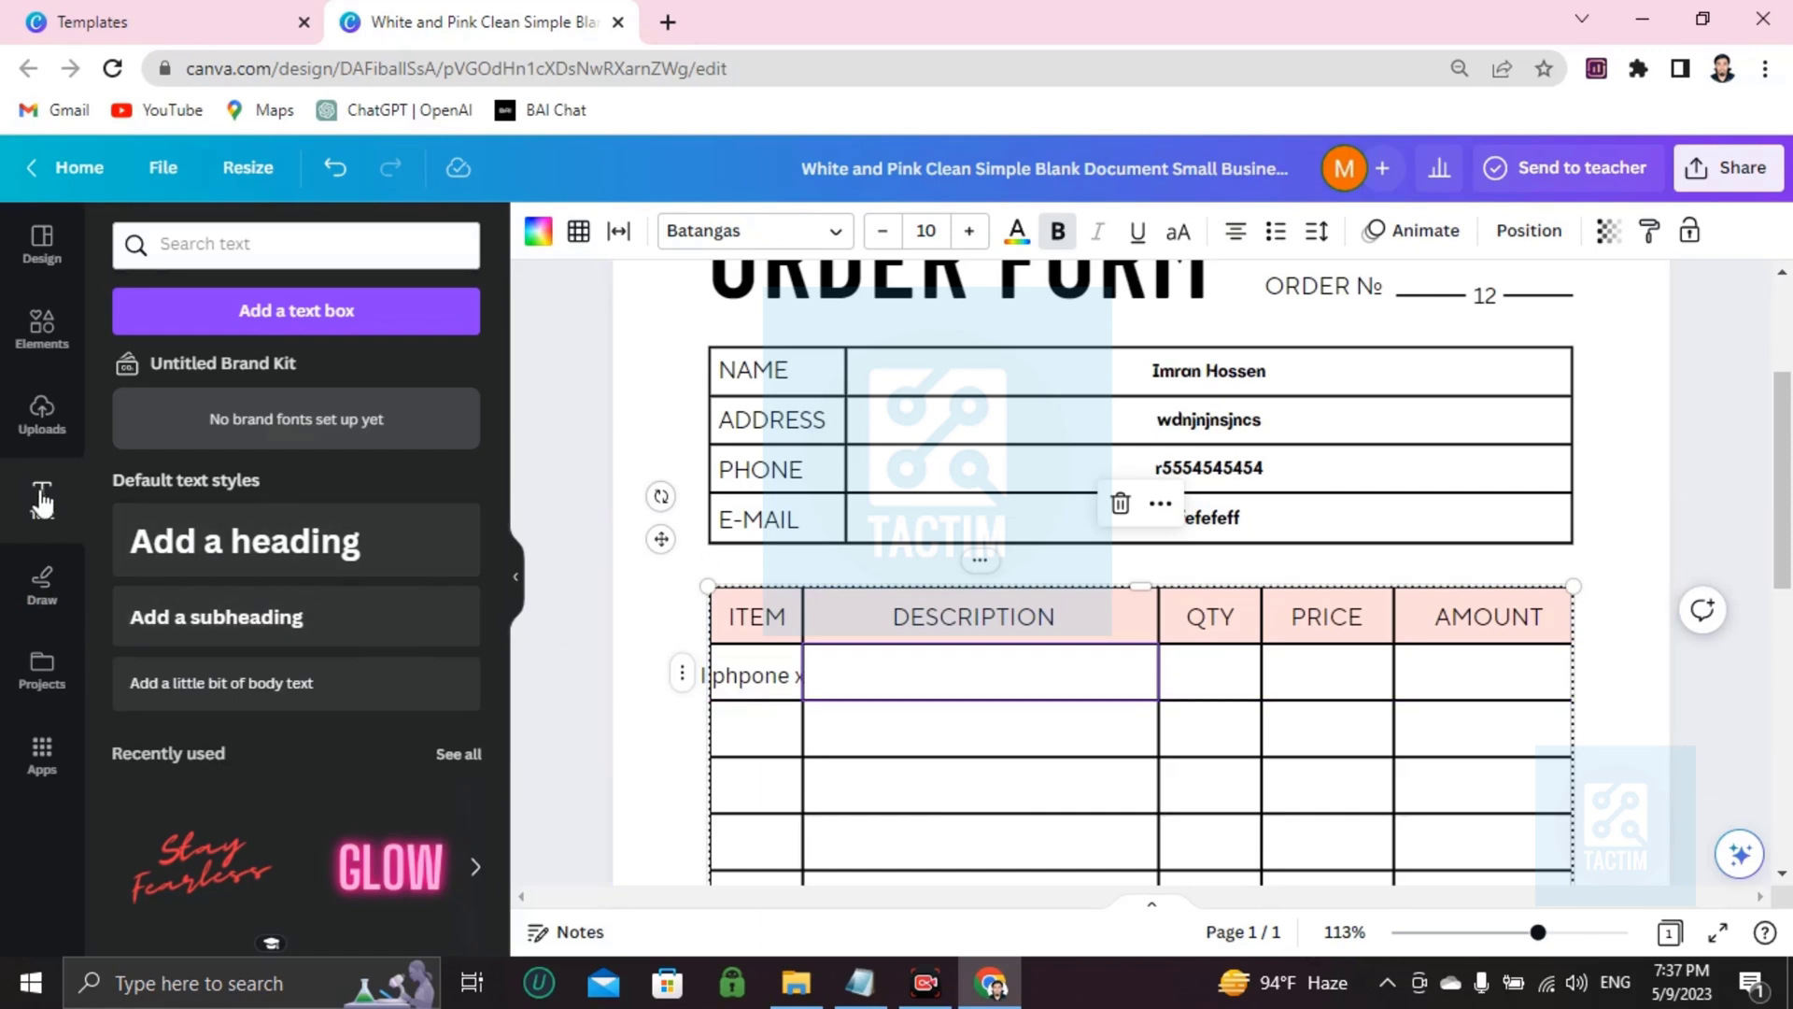
# Step: Add a subheading text box and fit it into the first row's DESCRIPTION cell
pyautogui.click(264, 633)
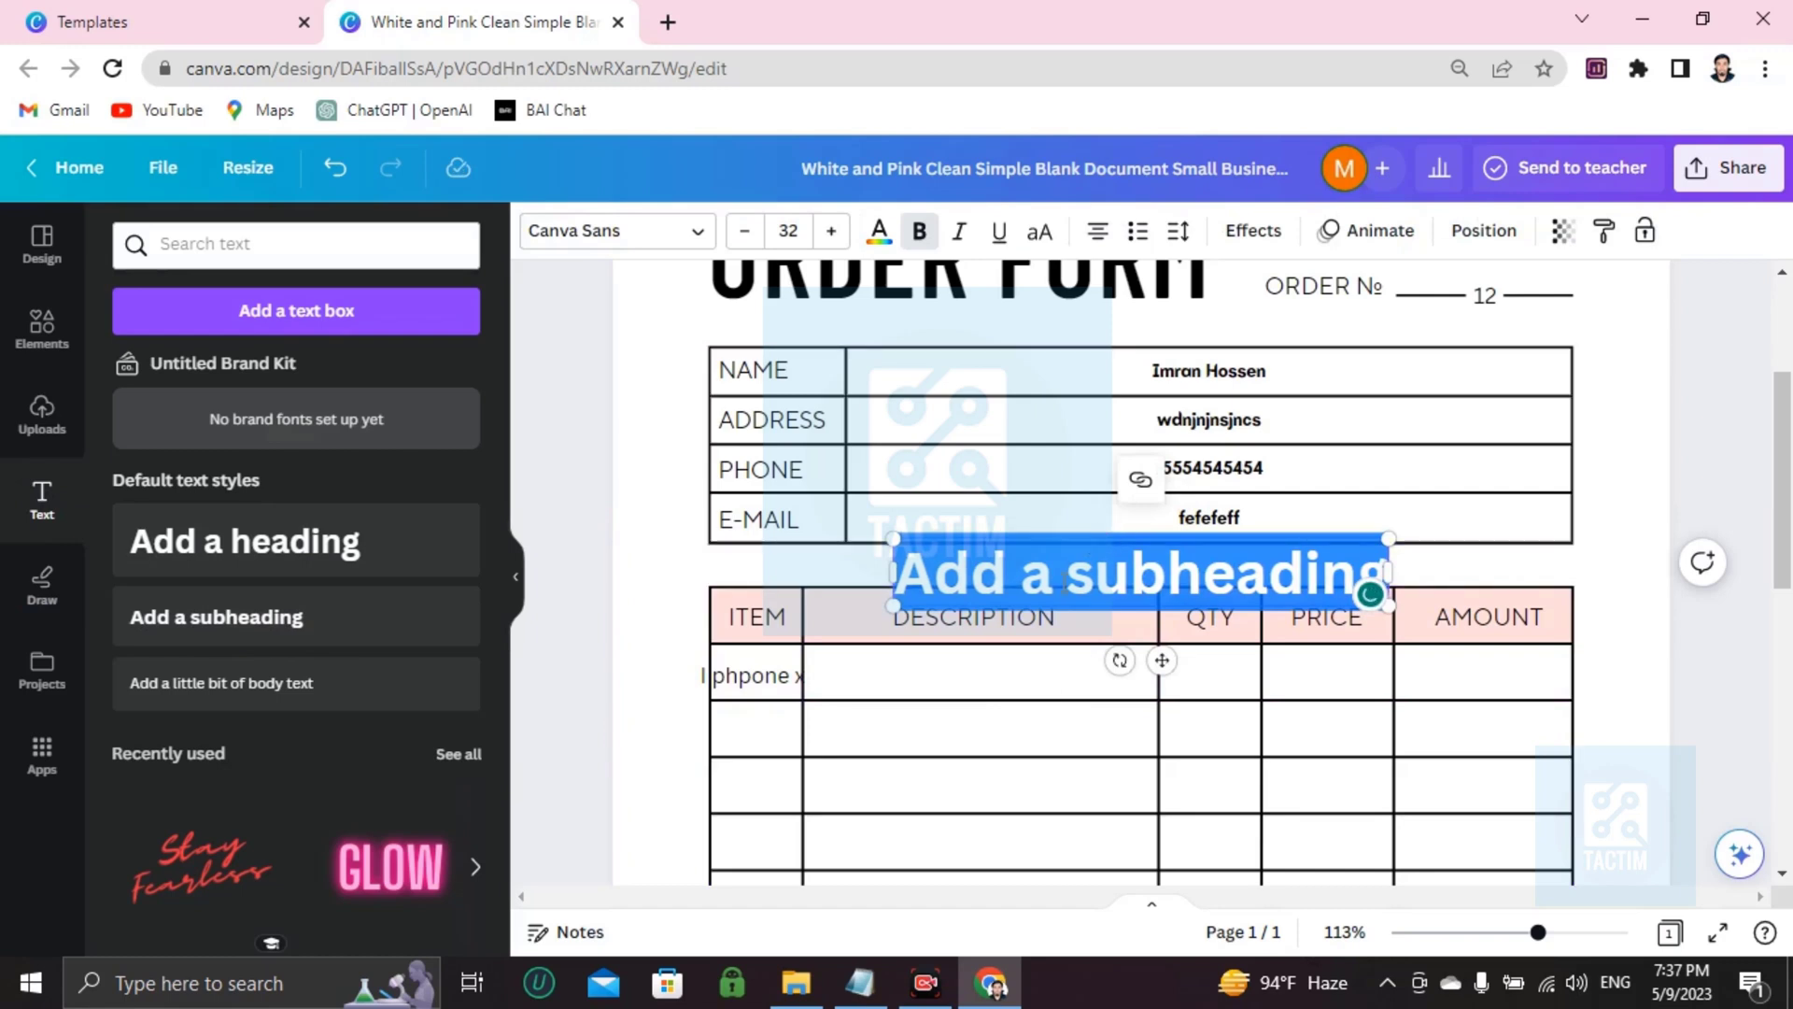
pyautogui.moveTo(1068, 582); pyautogui.dragTo(966, 685)
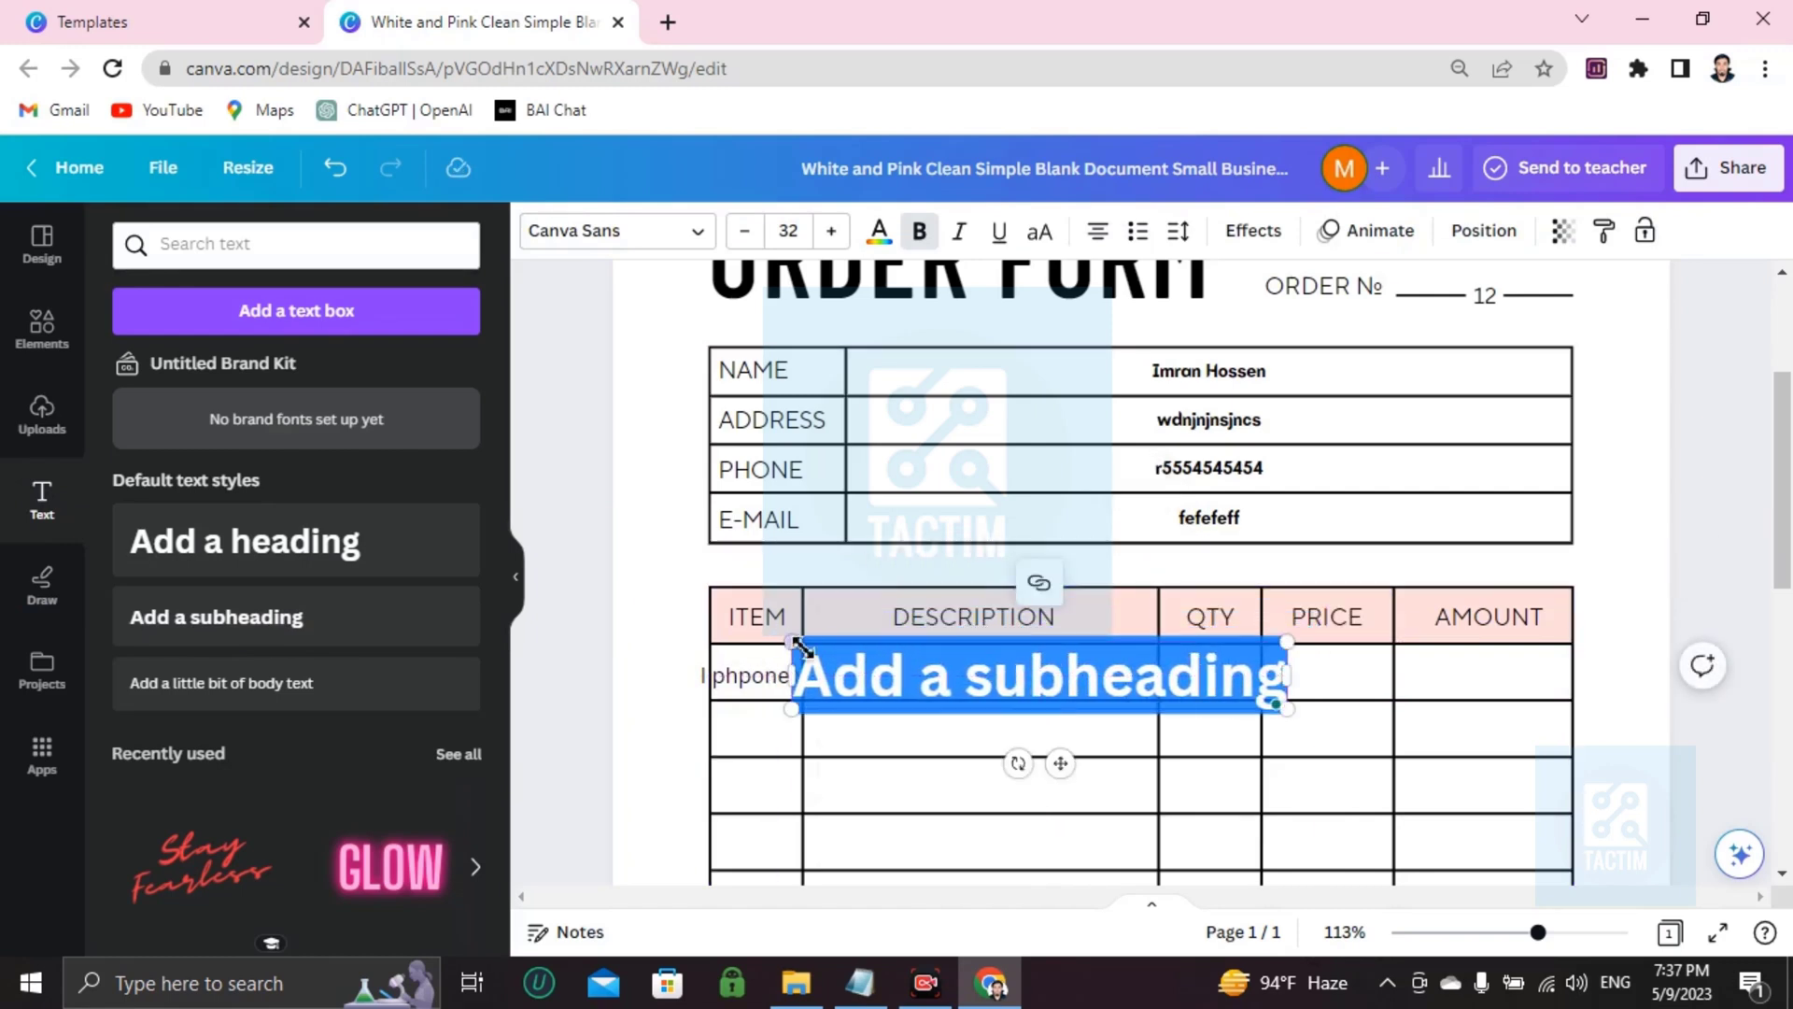
pyautogui.moveTo(792, 647)
pyautogui.mouseDown()
pyautogui.moveTo(959, 664)
pyautogui.moveTo(879, 636)
pyautogui.mouseUp()
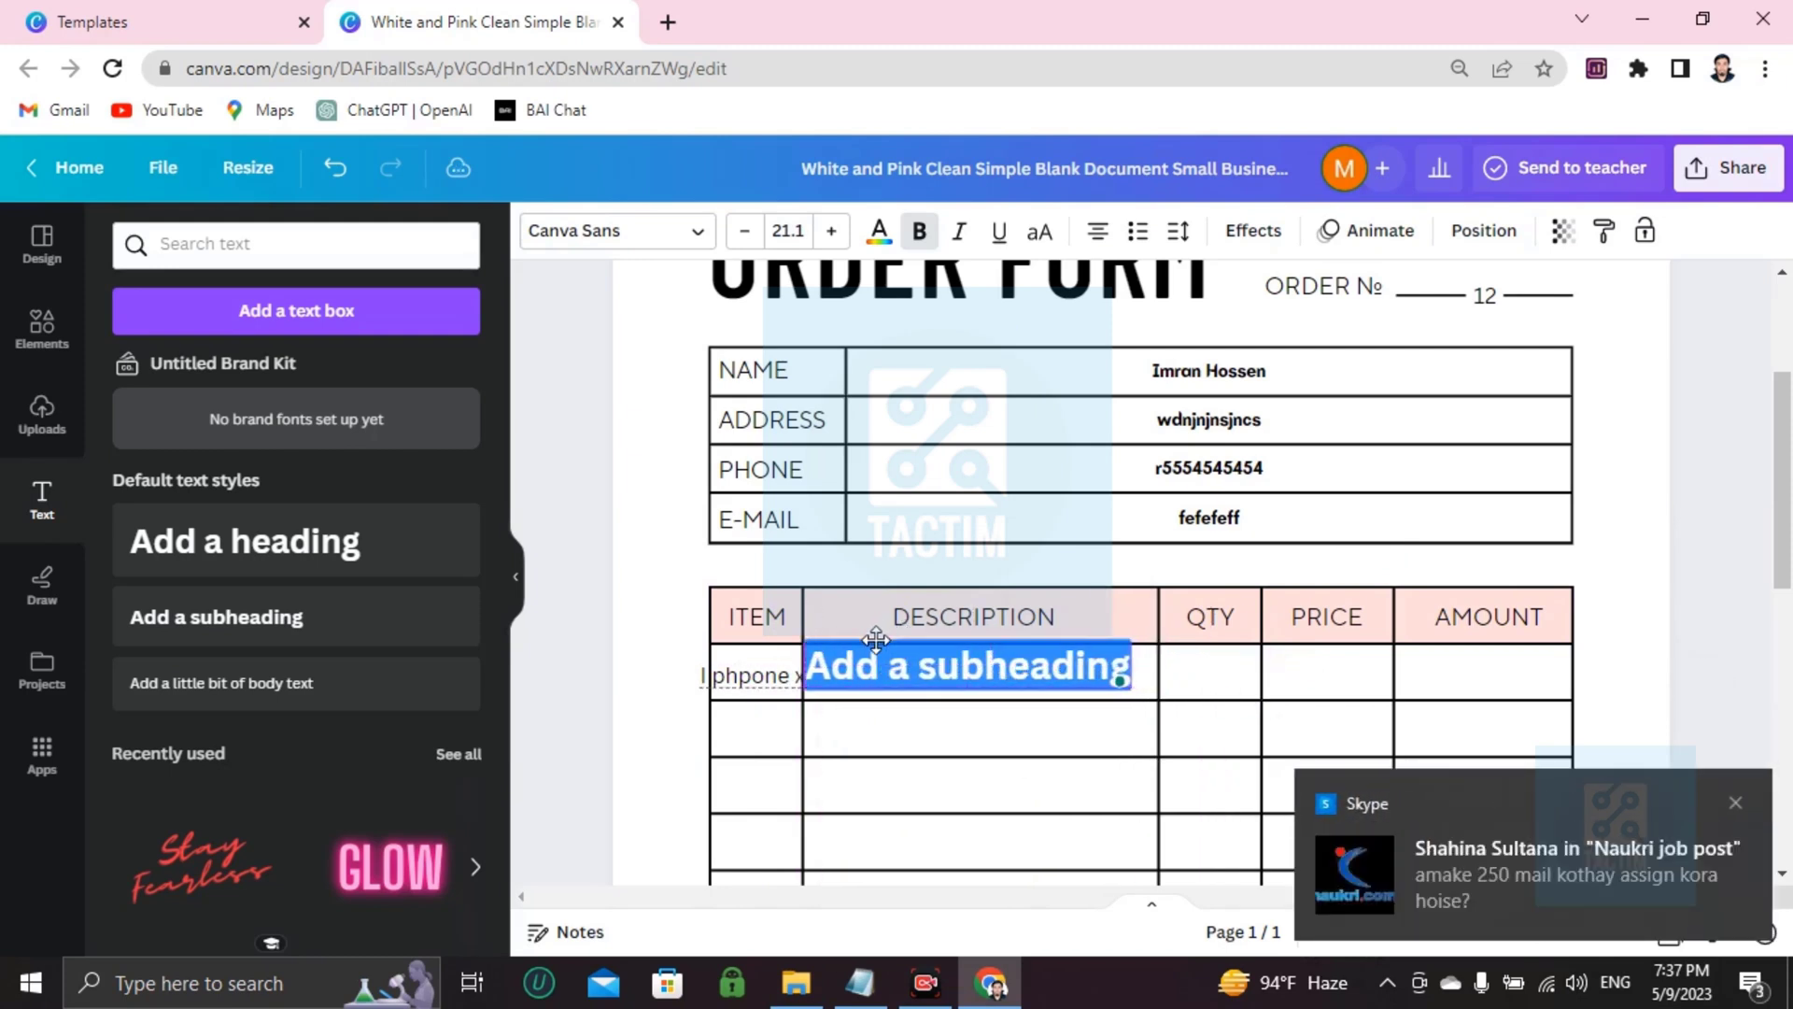
pyautogui.moveTo(876, 640); pyautogui.dragTo(876, 649)
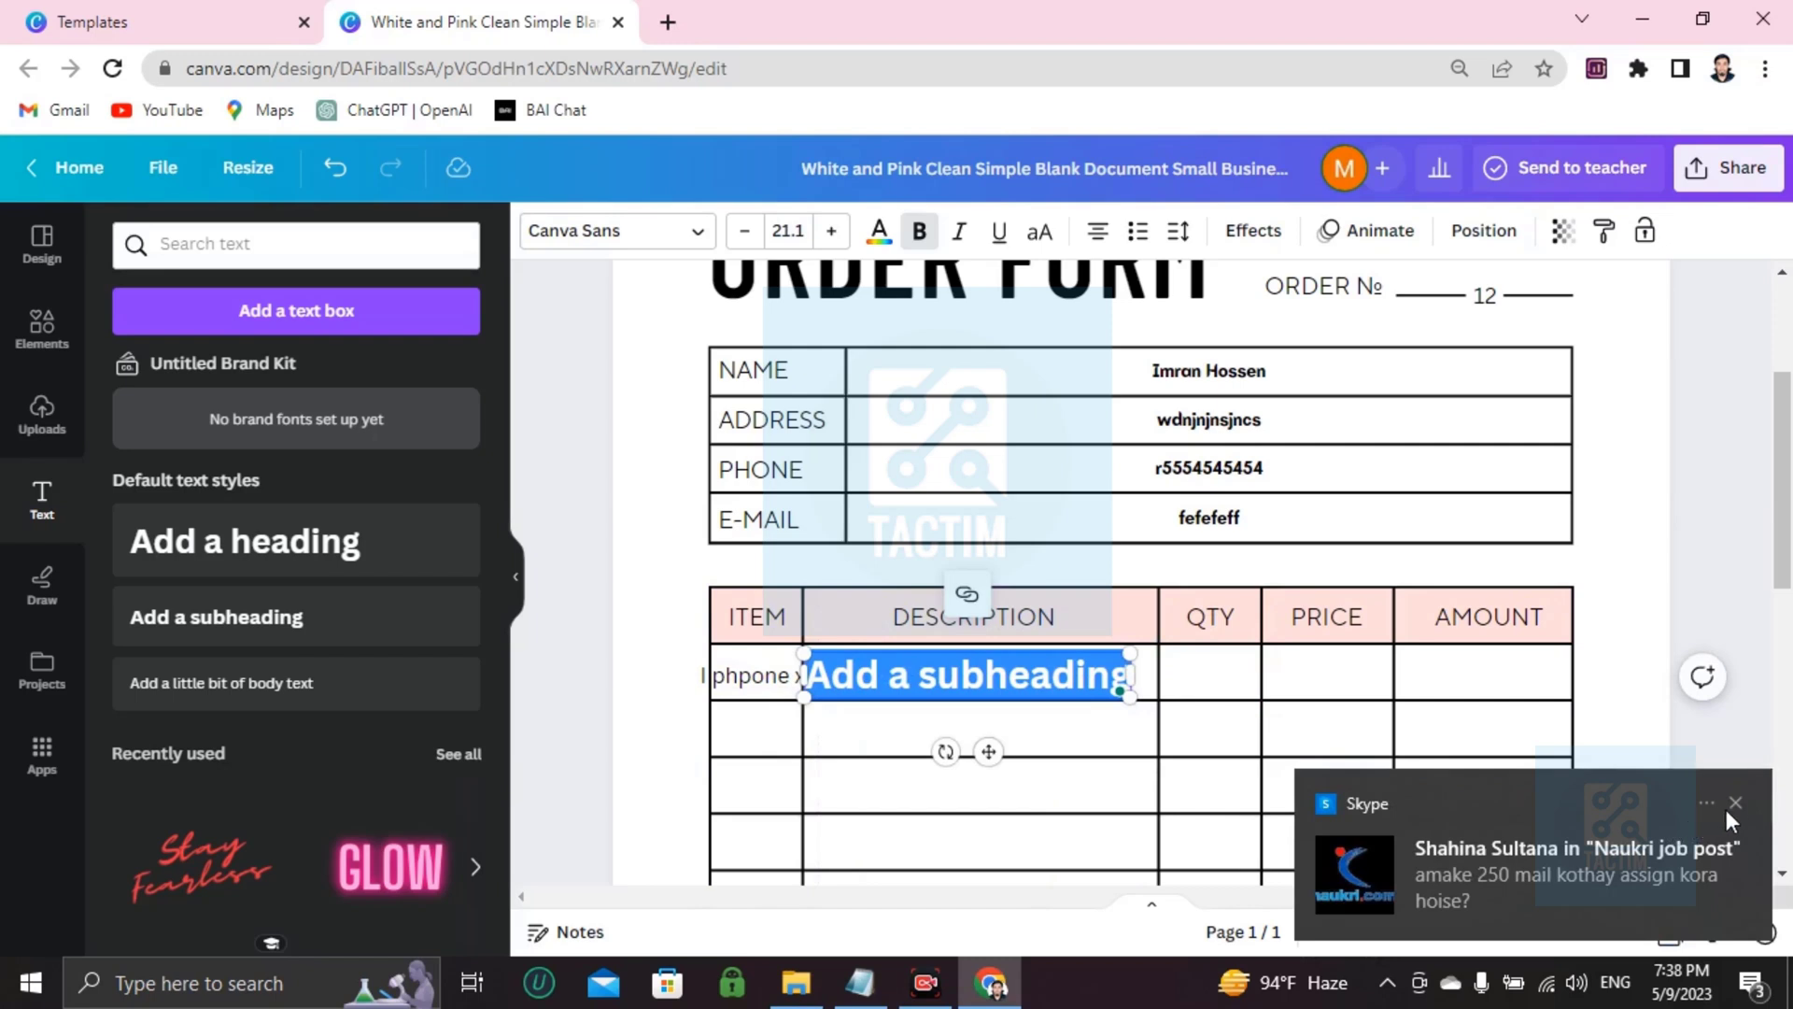
# Step: Replace the placeholder text with 'Mr. Green has ordered for an I phone x'
pyautogui.click(1734, 801)
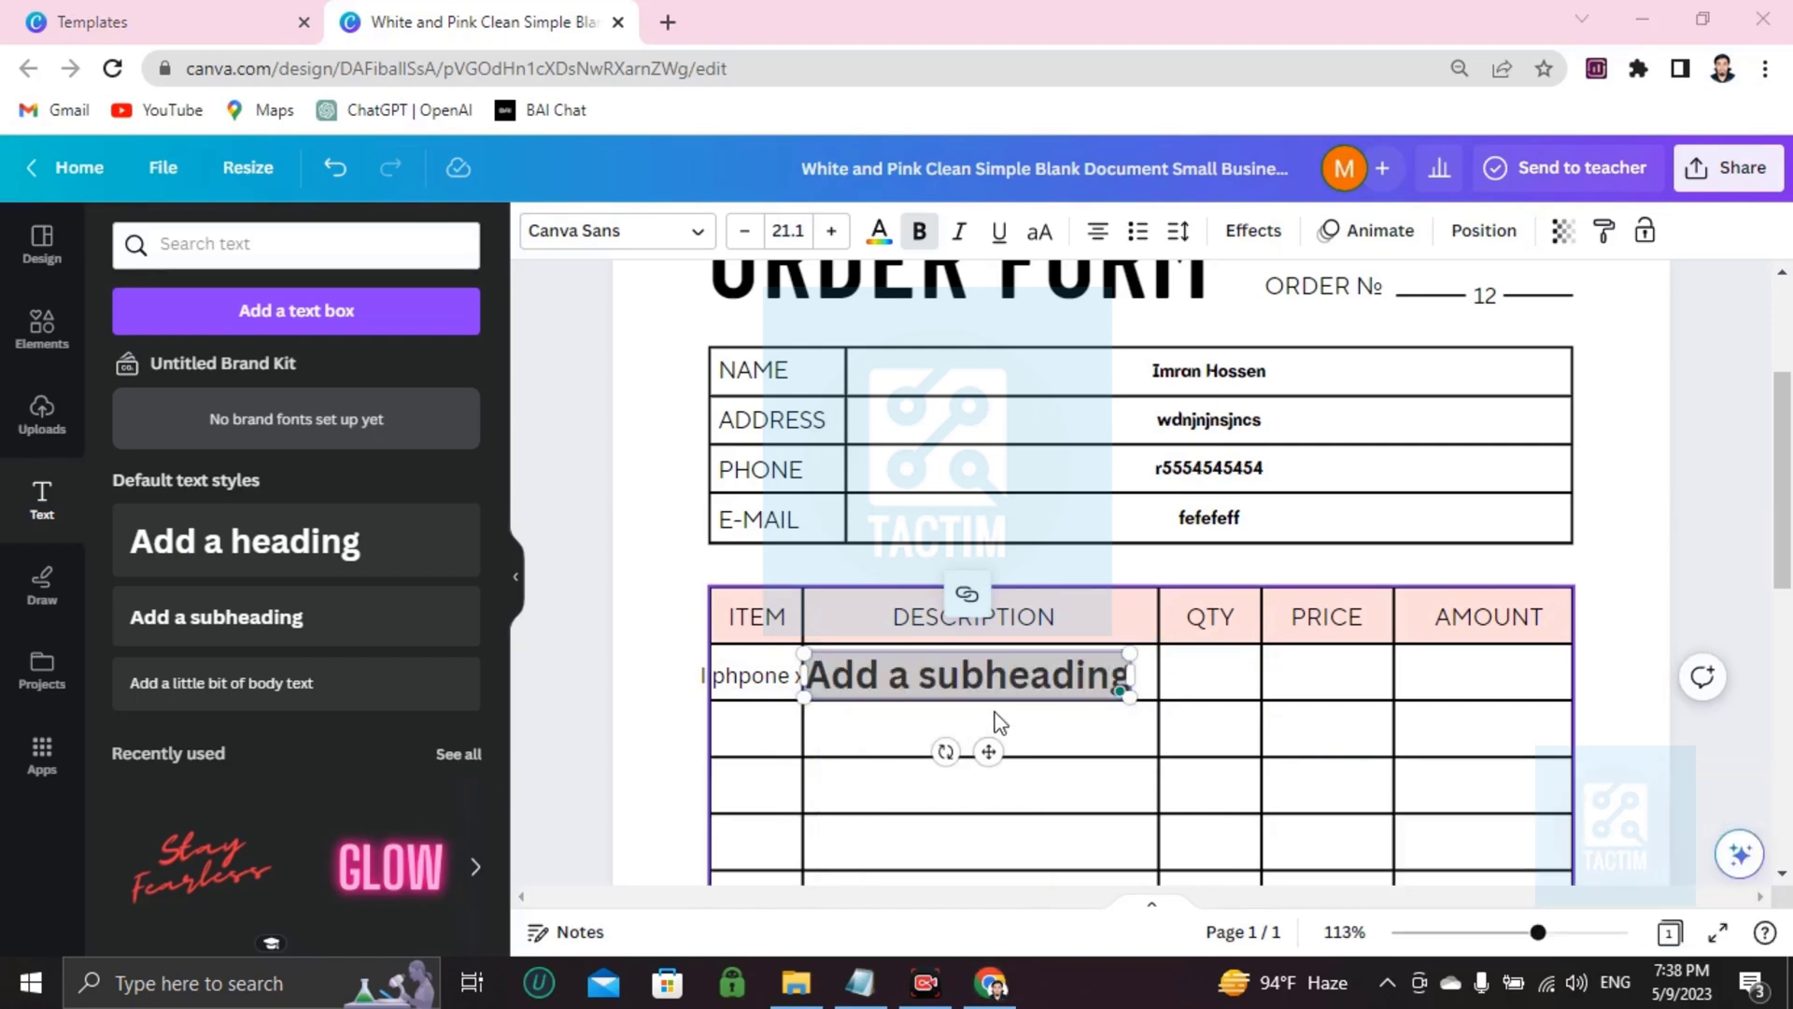
pyautogui.click(1735, 710)
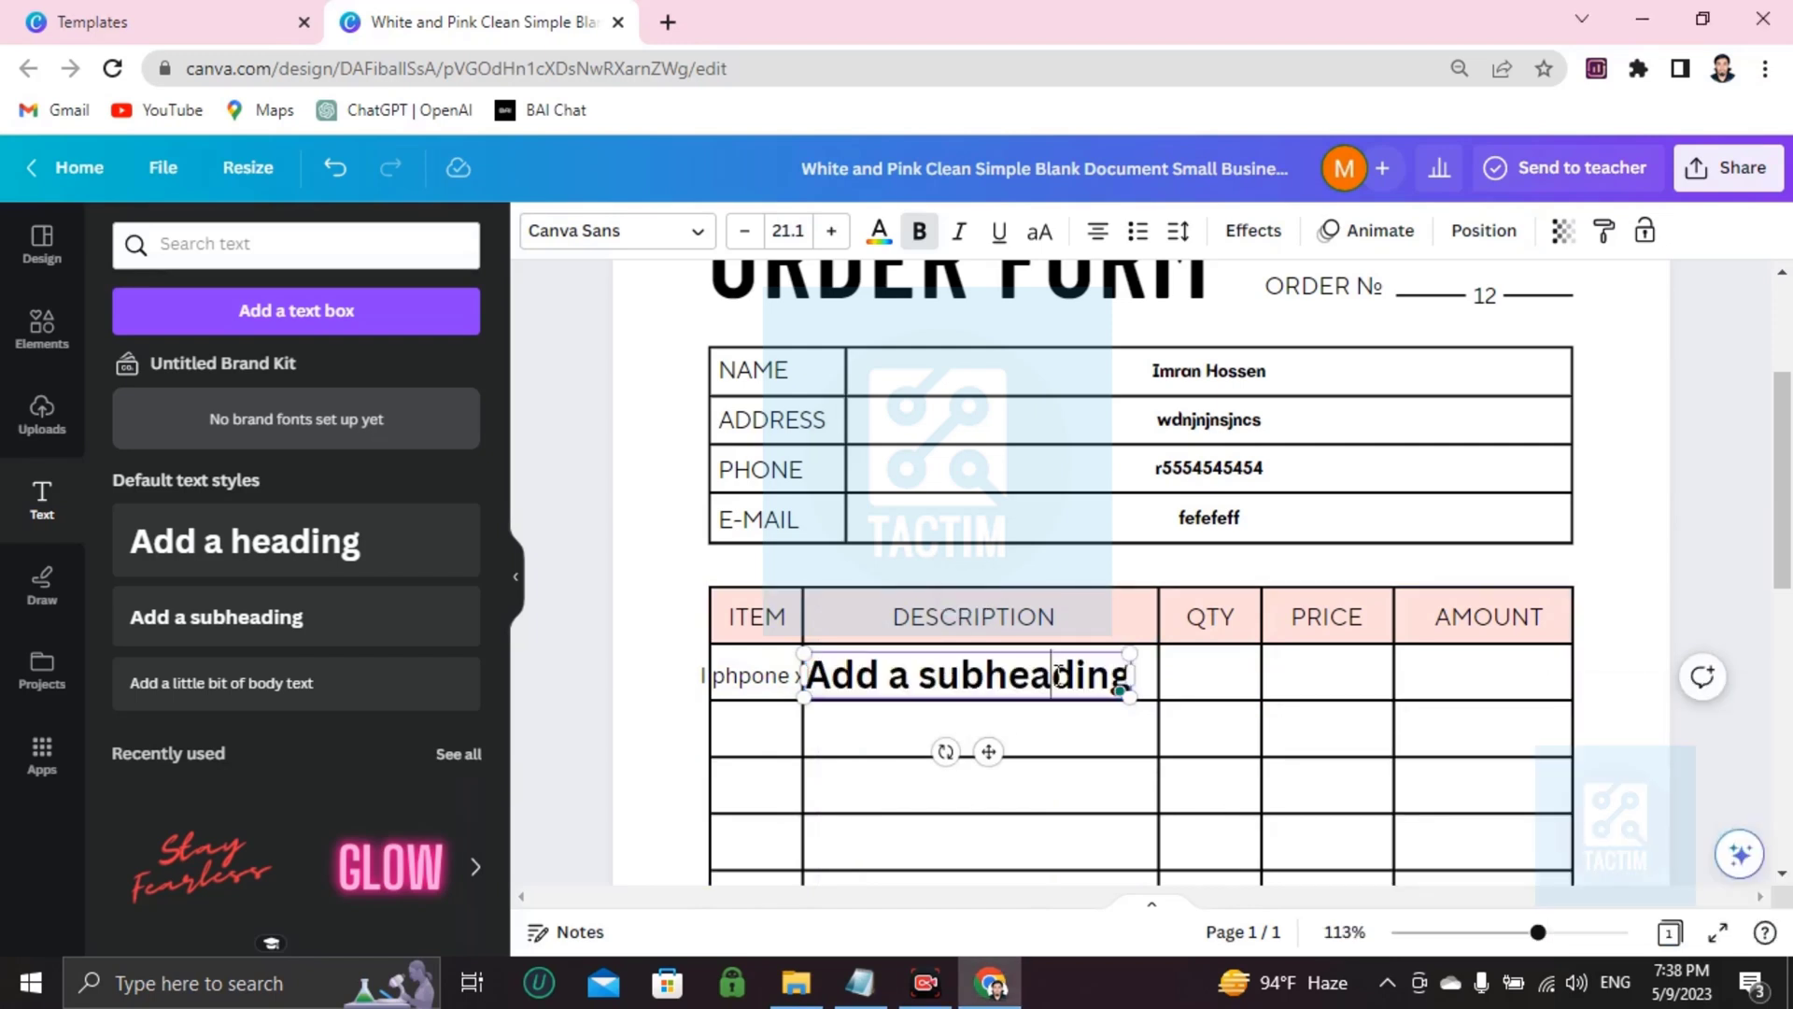
pyautogui.doubleClick(1053, 674)
pyautogui.rightClick(1054, 675)
pyautogui.press('Escape')
pyautogui.press('BackSpace')
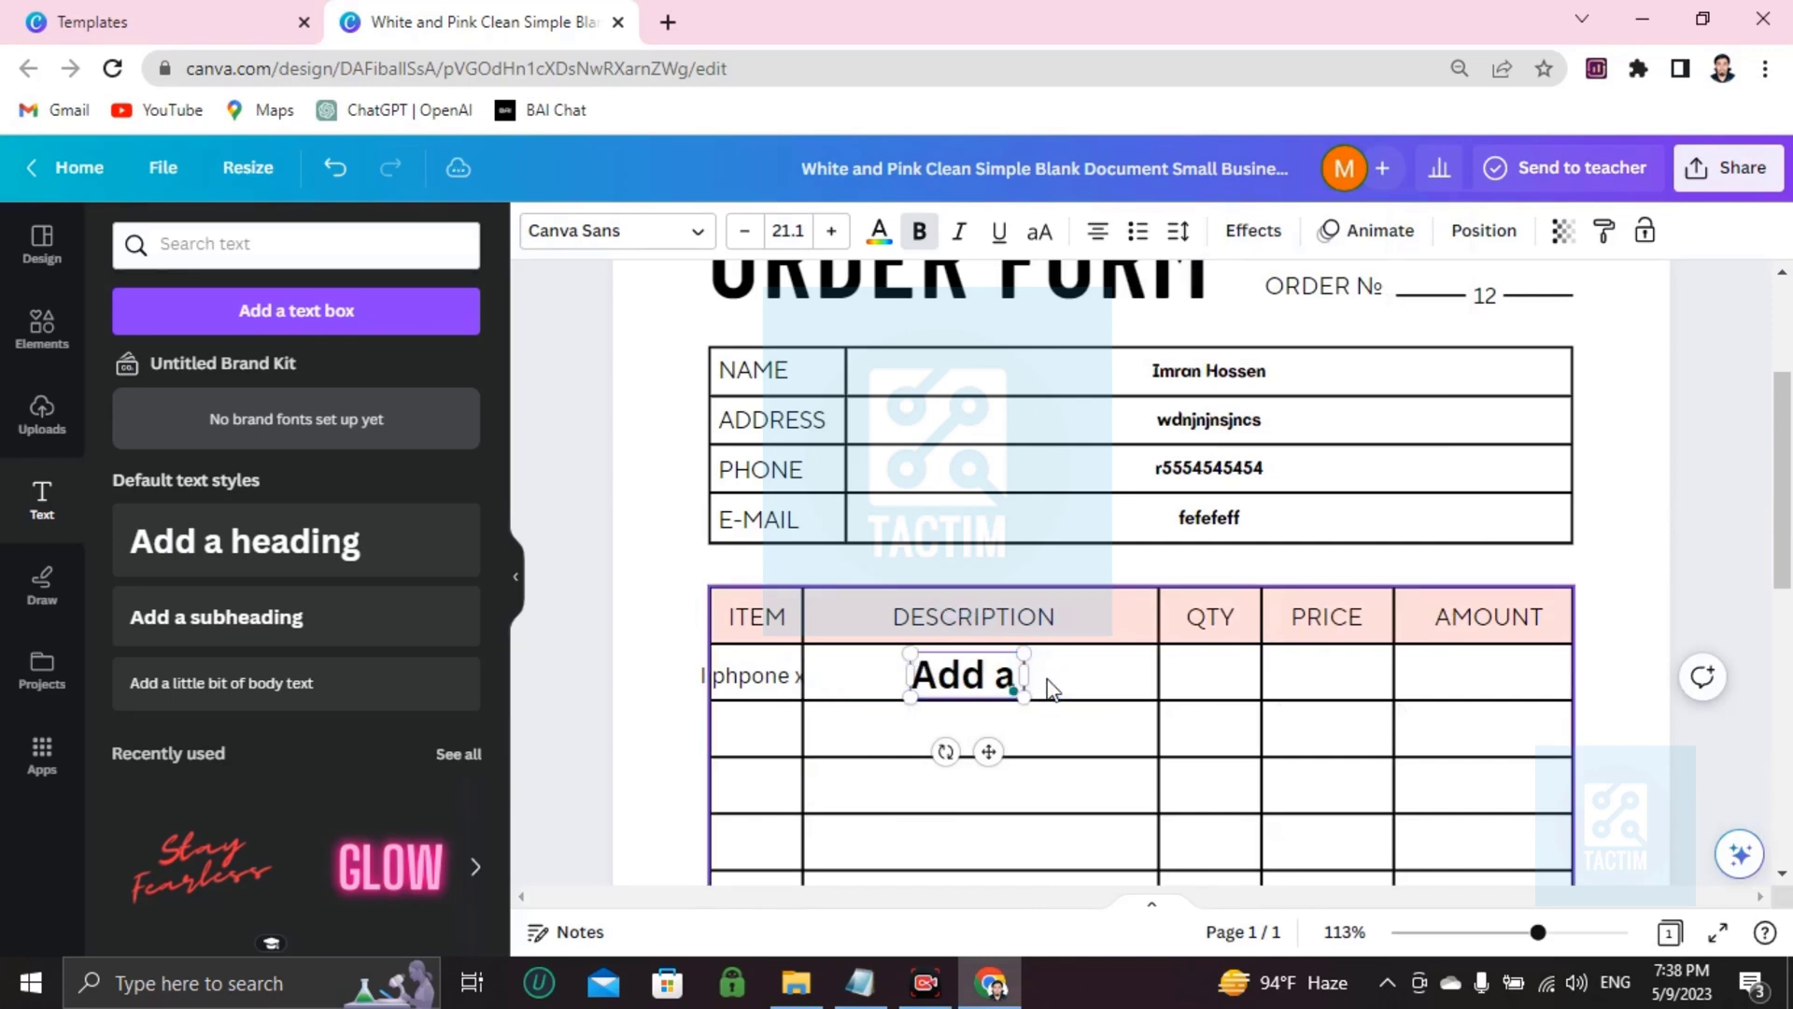
pyautogui.press('BackSpace')
pyautogui.press('BackSpace')
pyautogui.press('BackSpace')
pyautogui.press('BackSpace')
pyautogui.press('BackSpace')
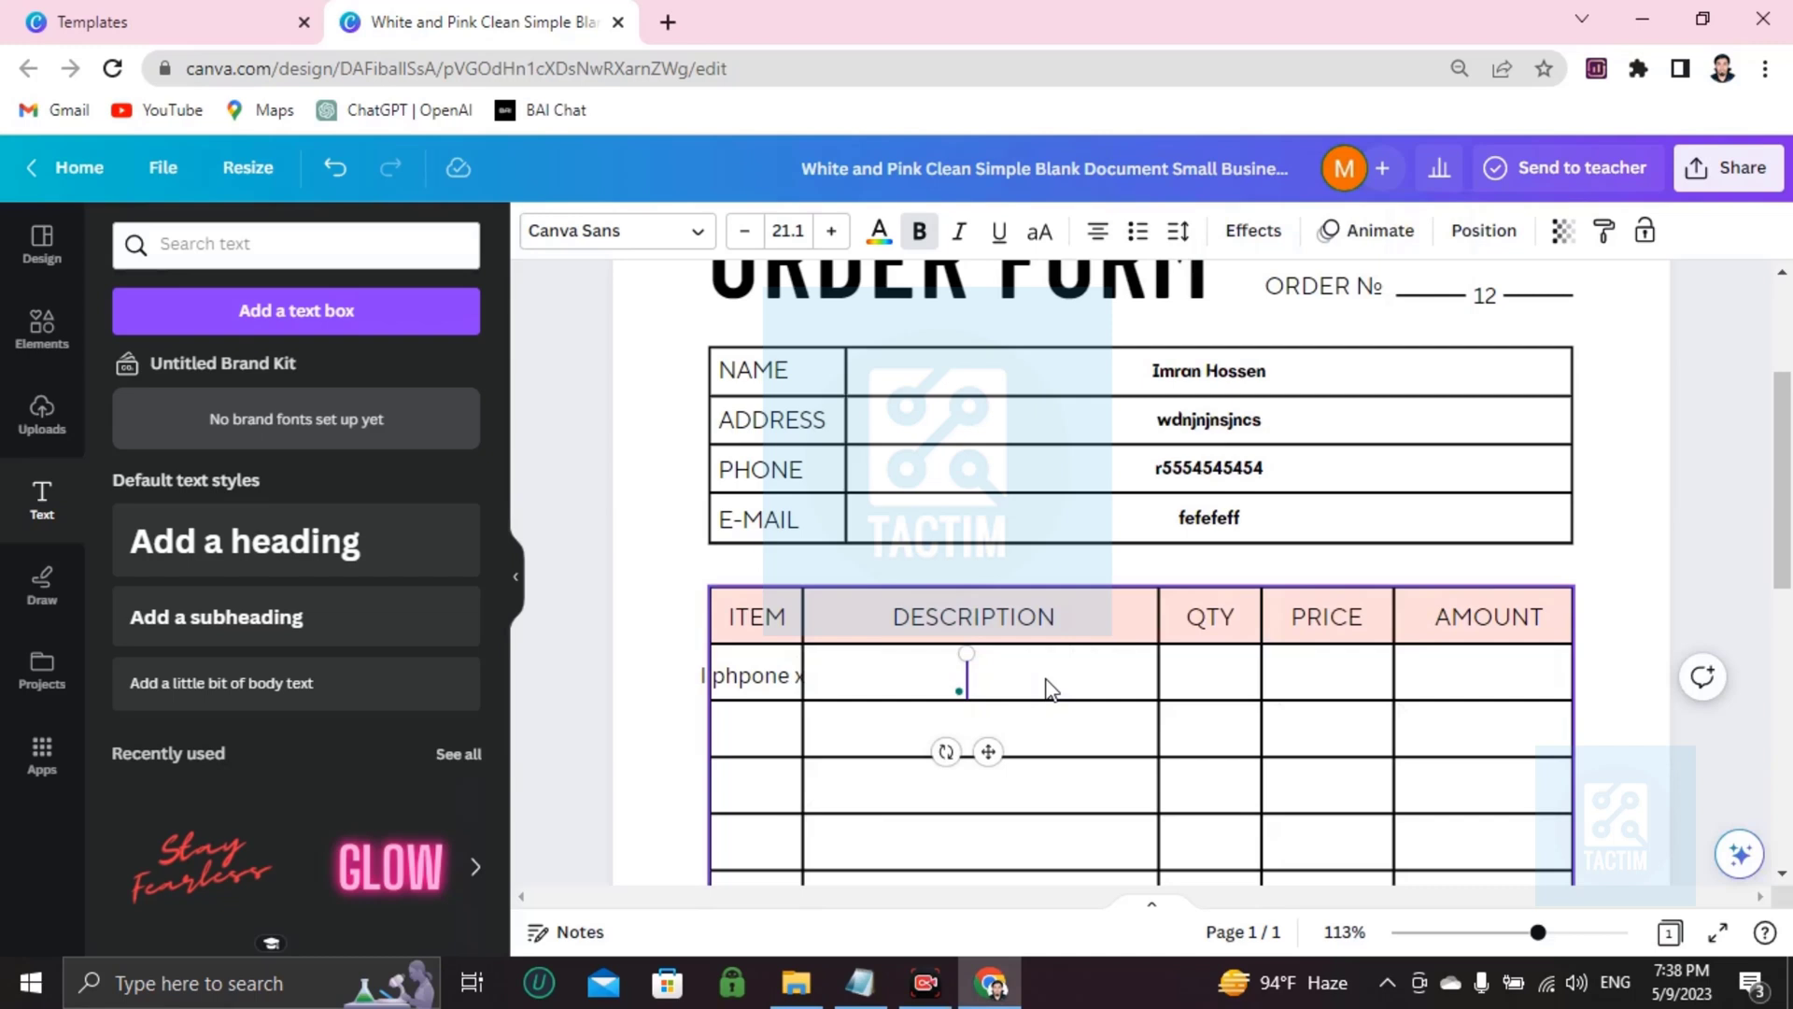
pyautogui.write('Mr. Green')
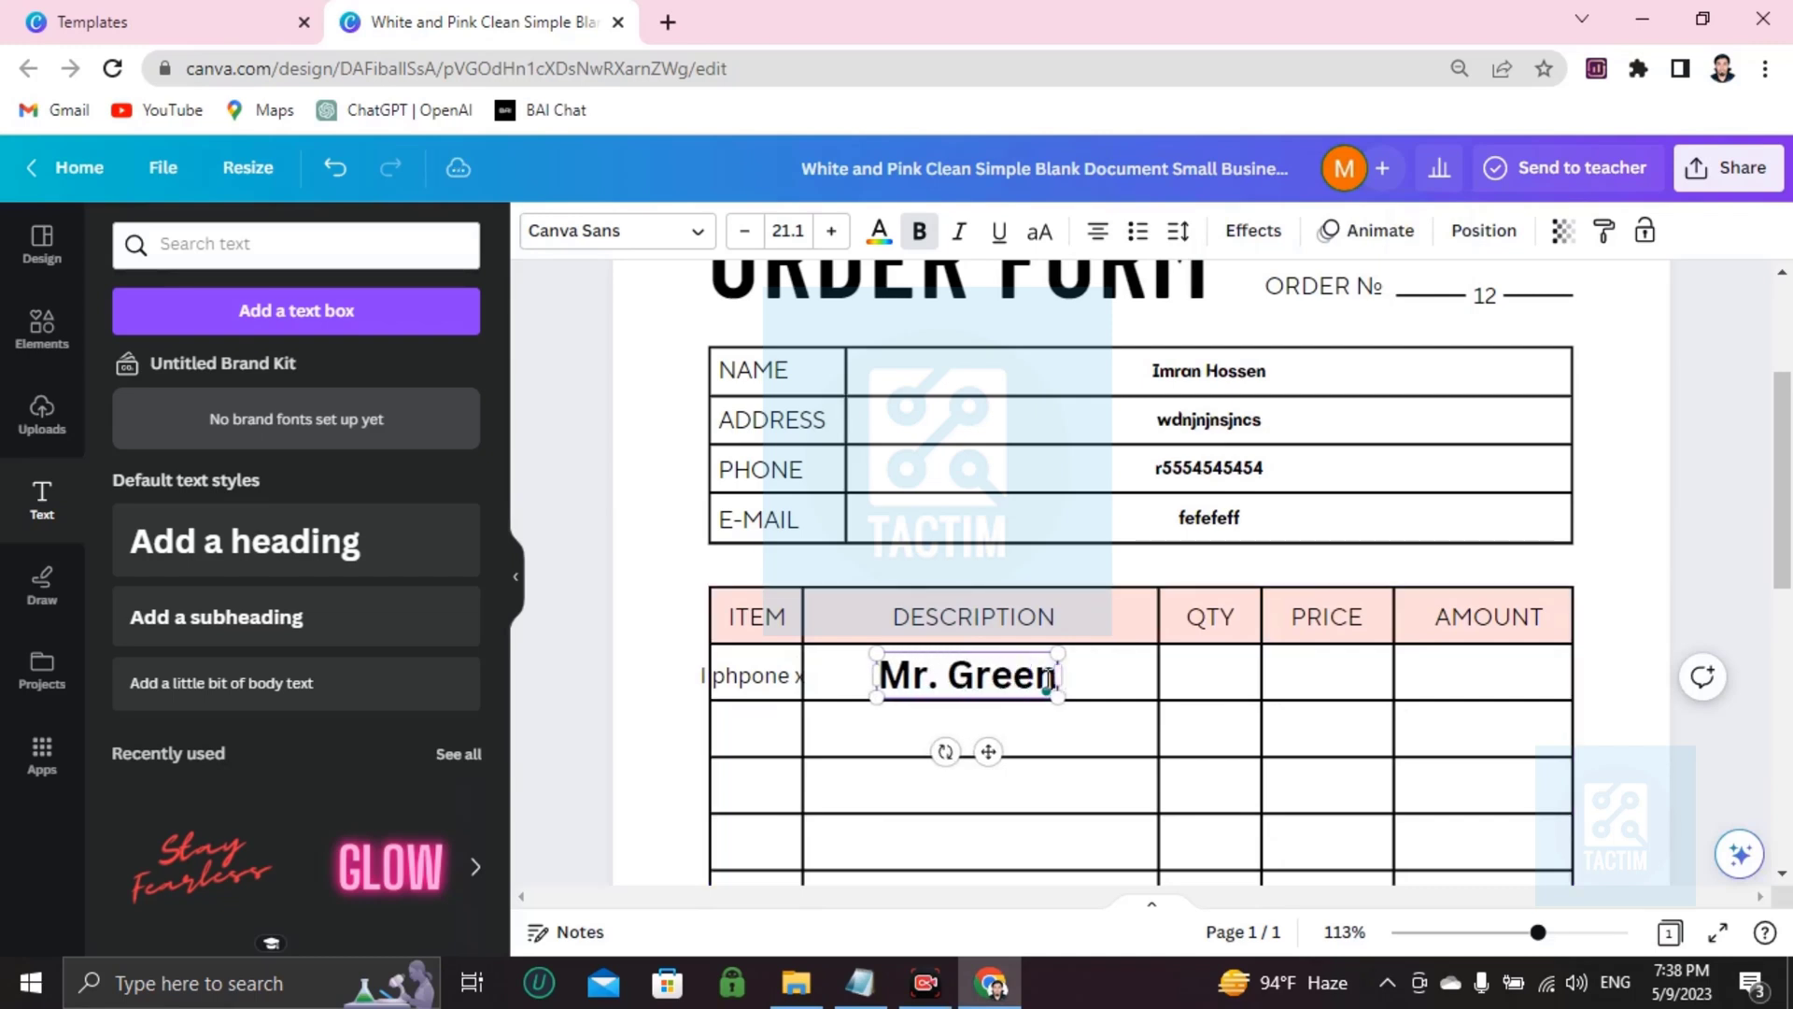
pyautogui.write(' has o')
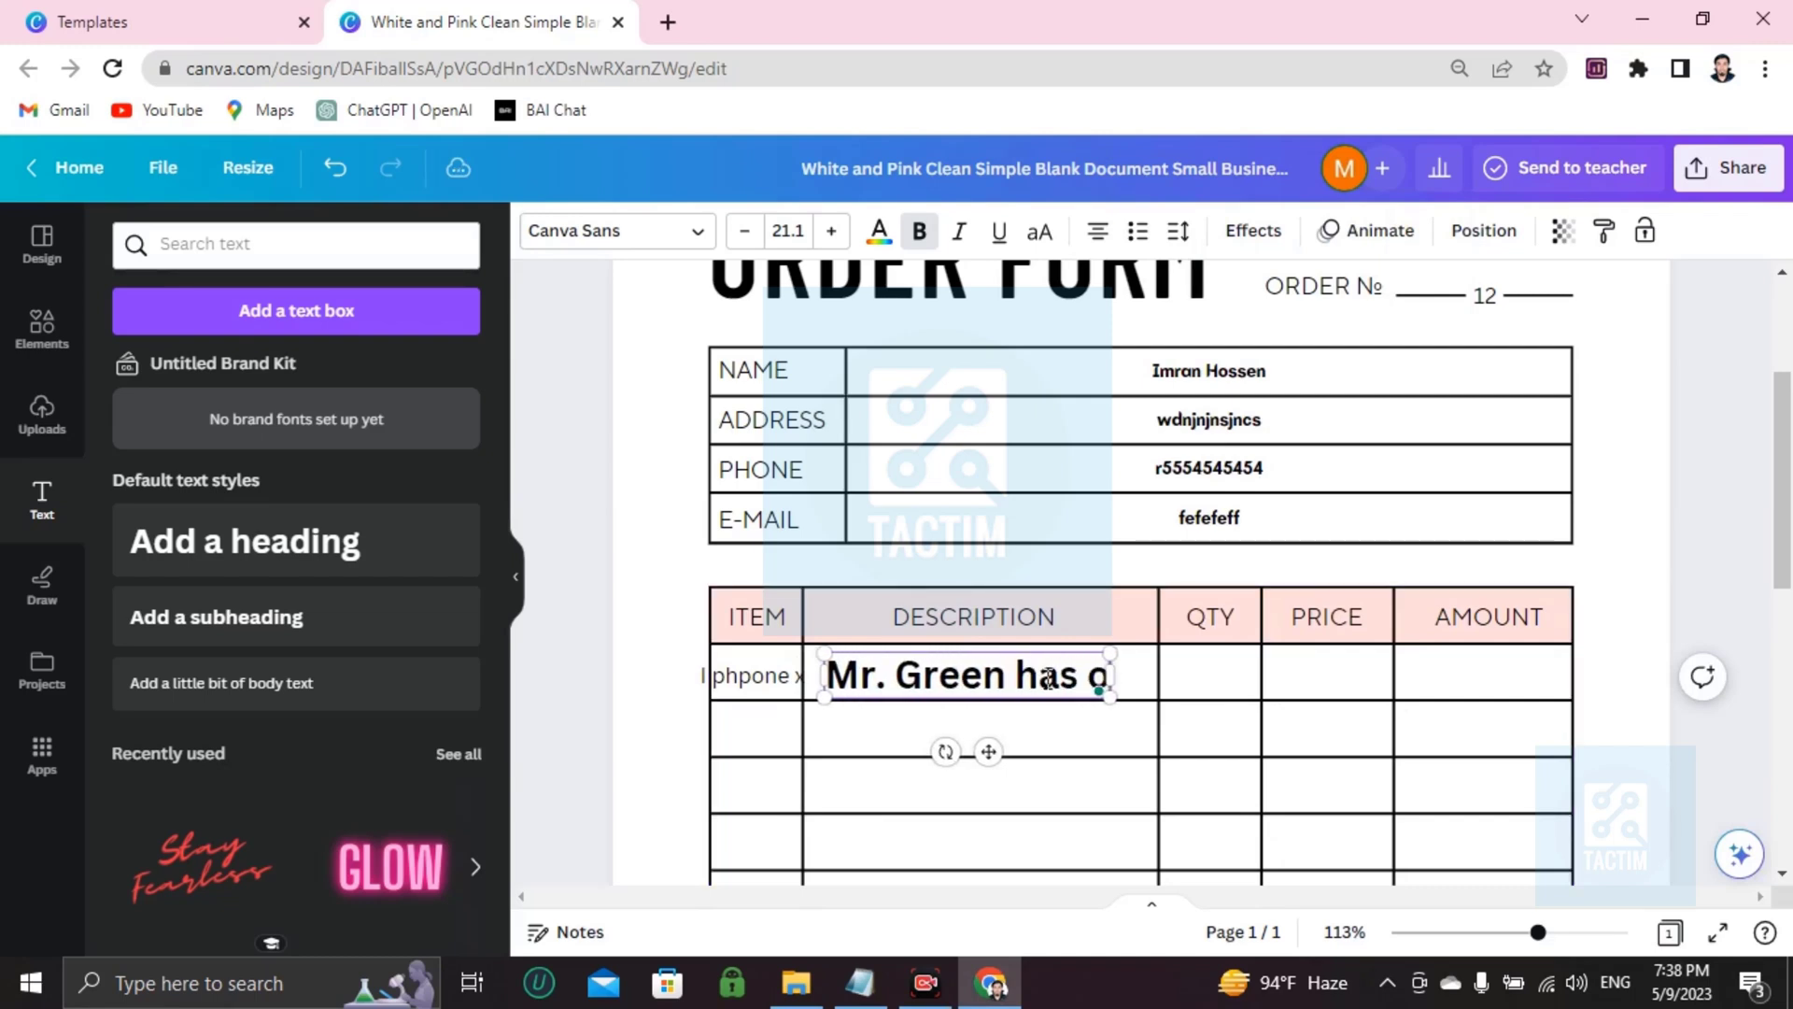
pyautogui.write('rdeed')
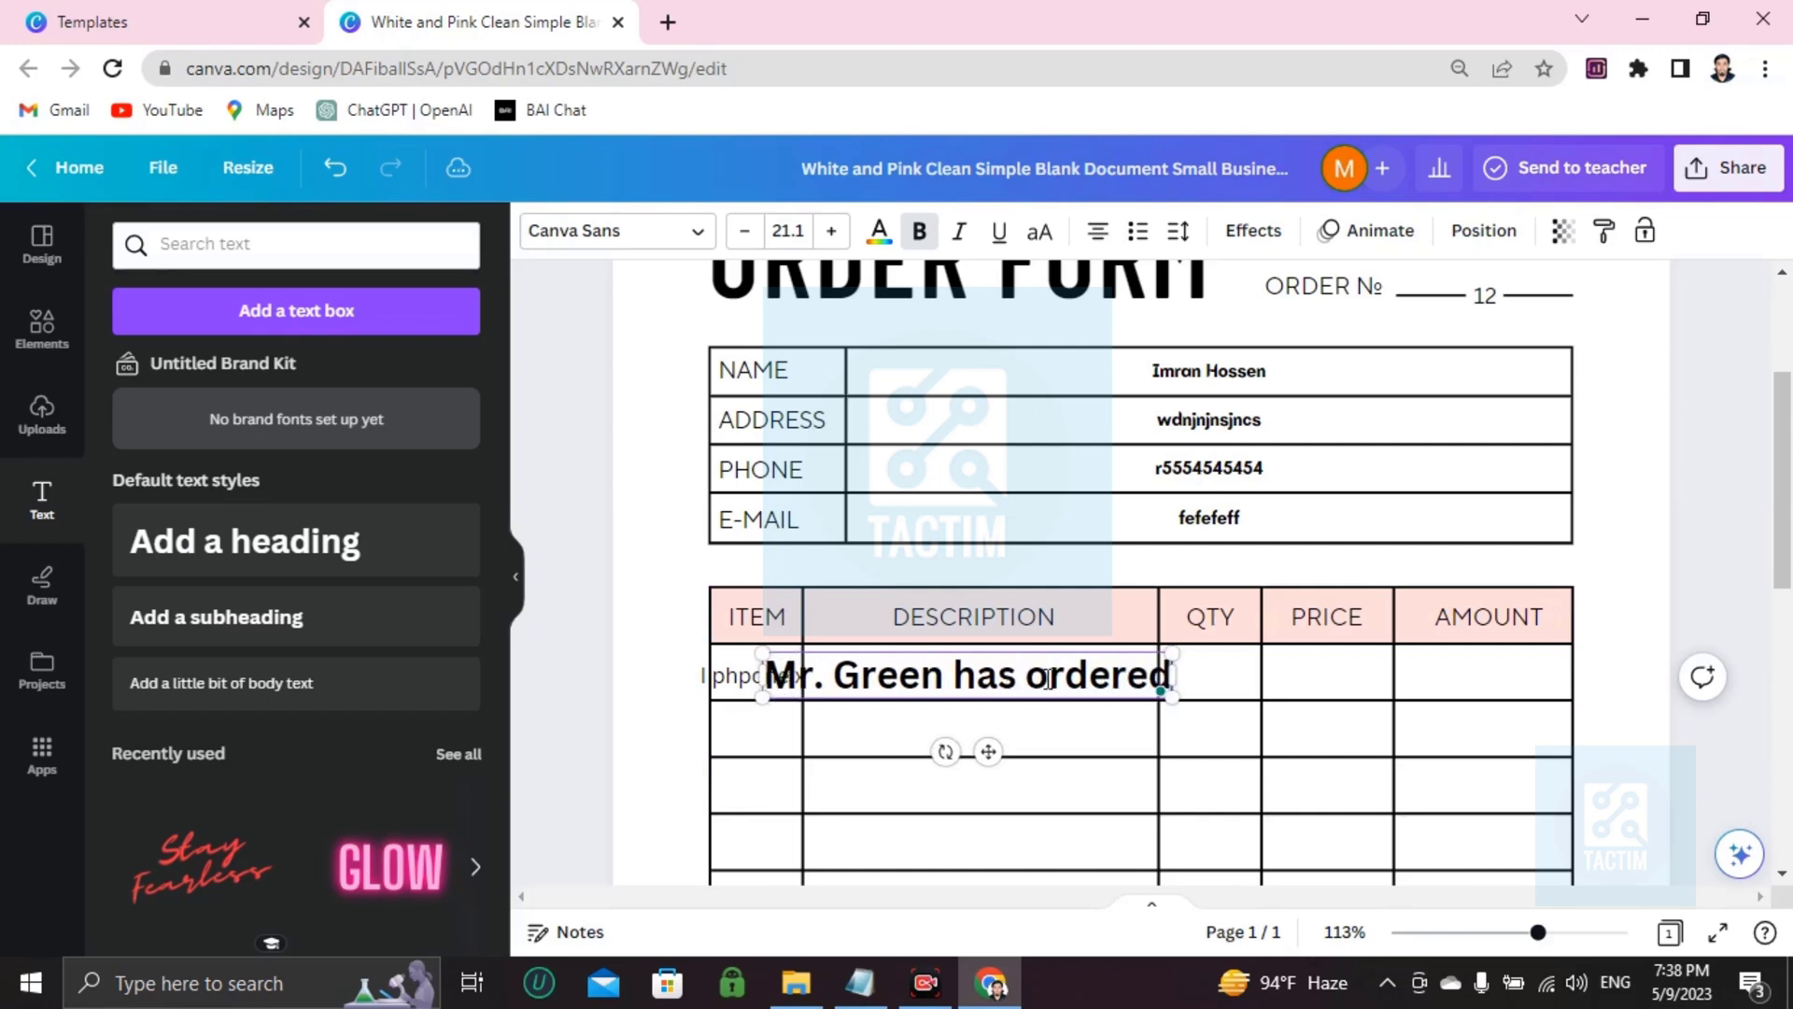
pyautogui.write(' to')
pyautogui.press('BackSpace')
pyautogui.press('BackSpace')
pyautogui.press('BackSpace')
pyautogui.write('for an I')
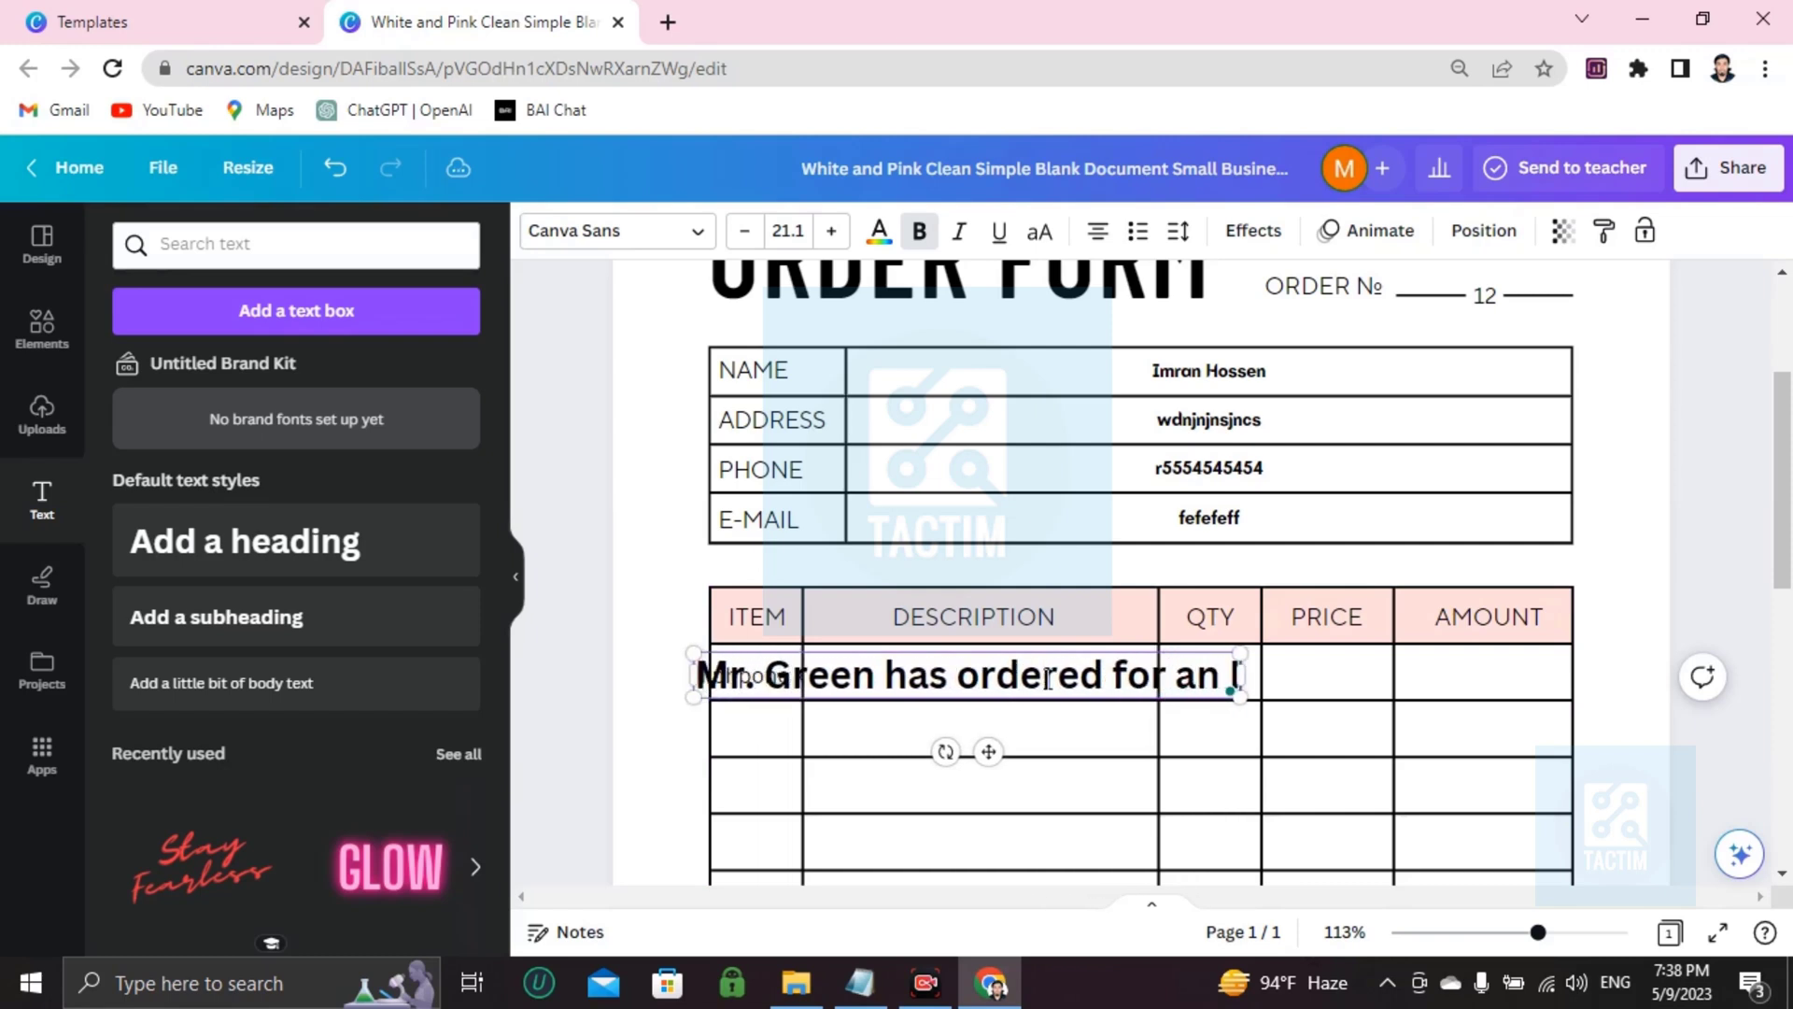
pyautogui.write(' hpne x')
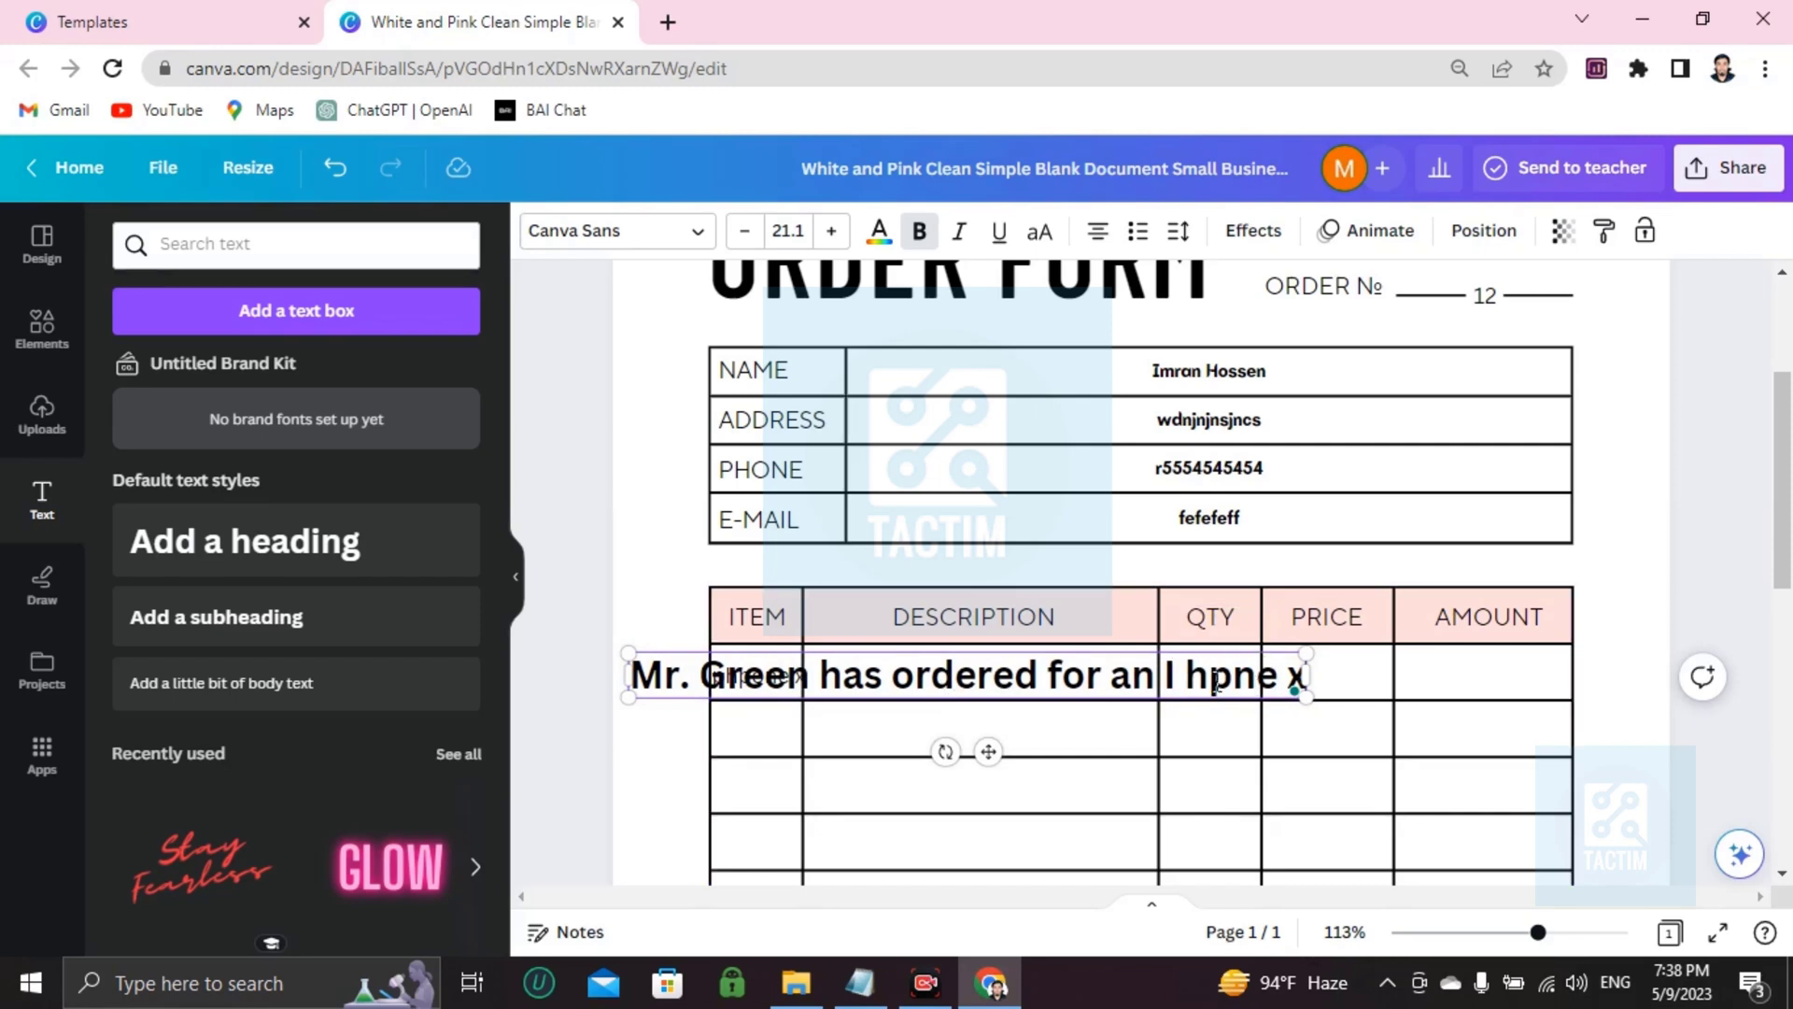
pyautogui.press('BackSpace')
pyautogui.press('BackSpace')
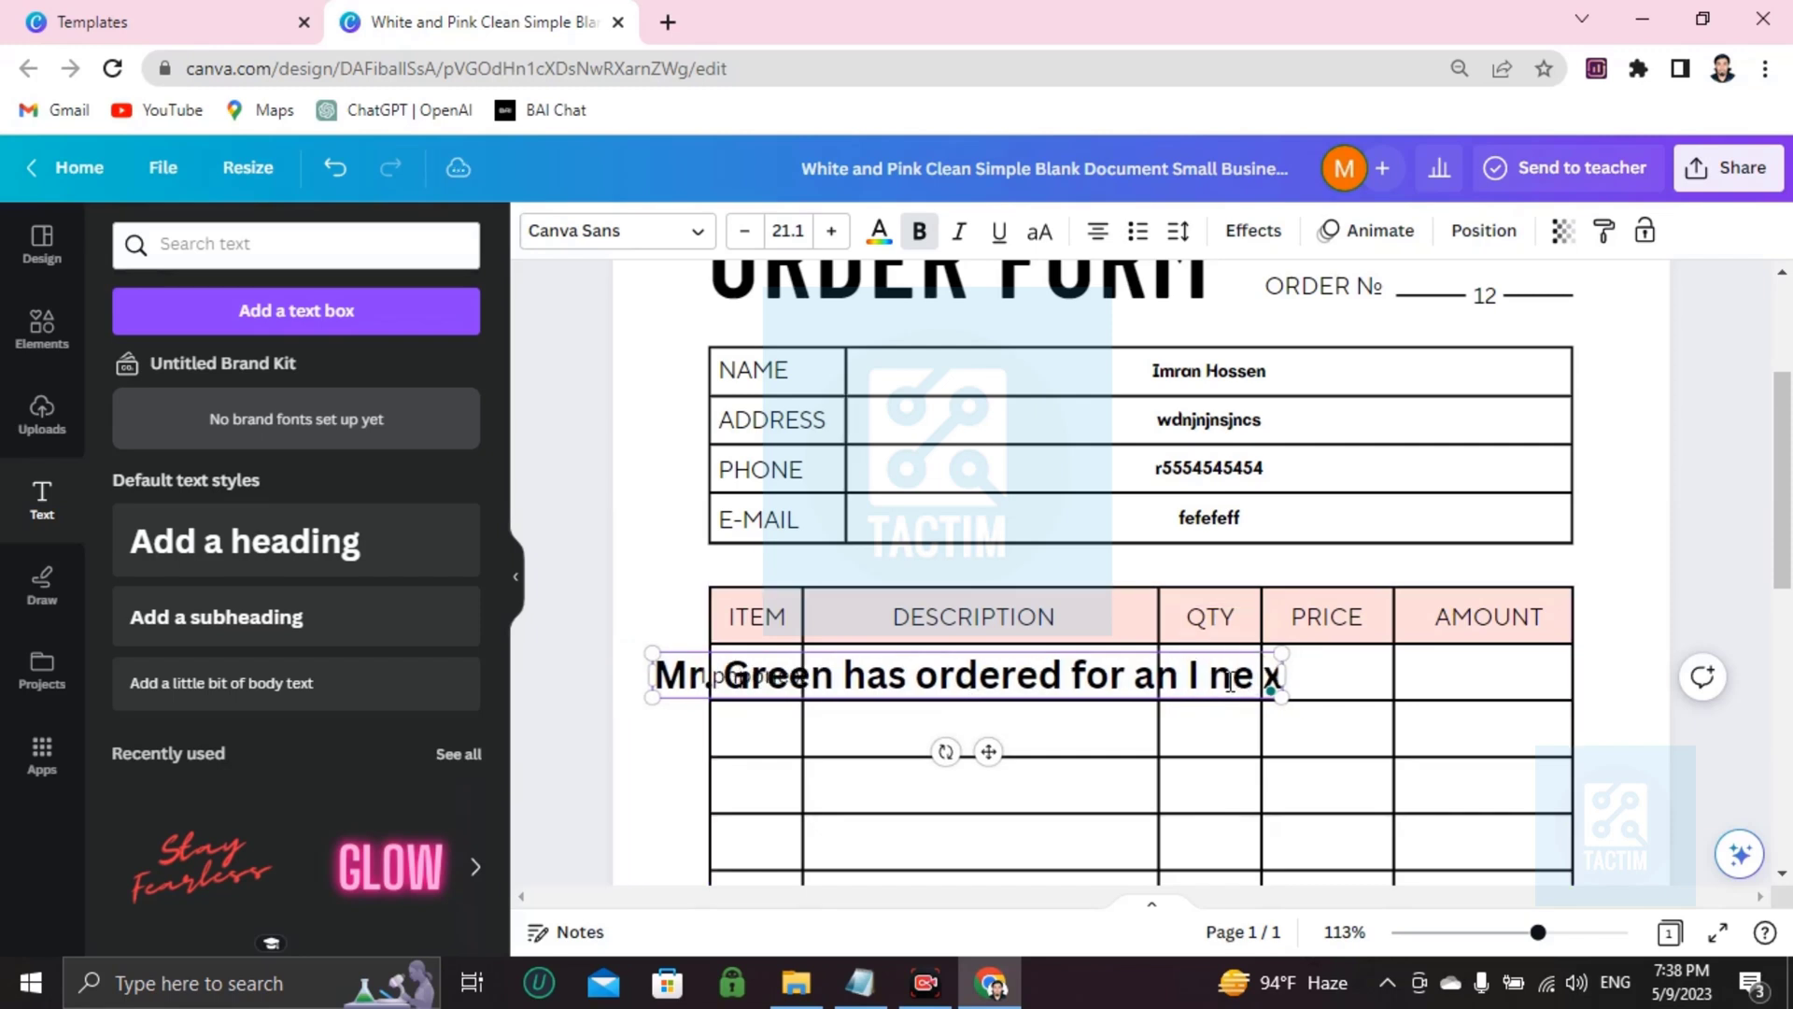
pyautogui.write('pho')
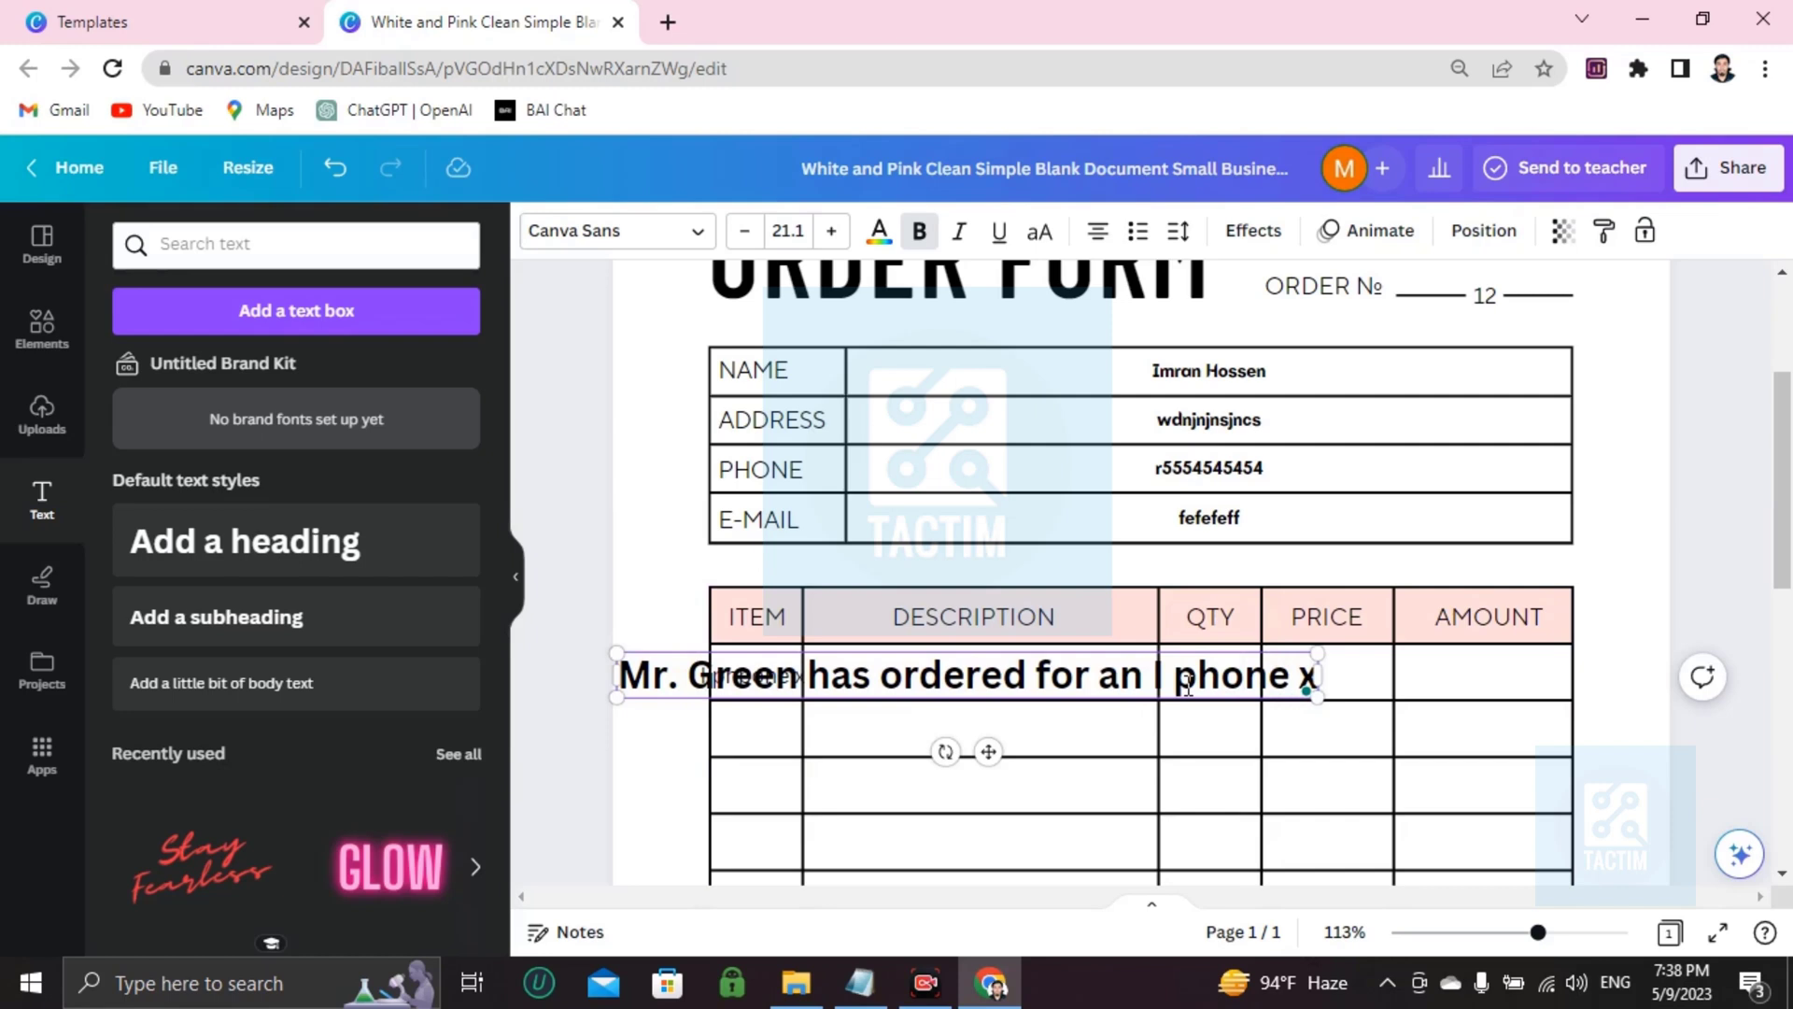
# Step: Reduce the order line's font size by three steps
pyautogui.tripleClick(1036, 681)
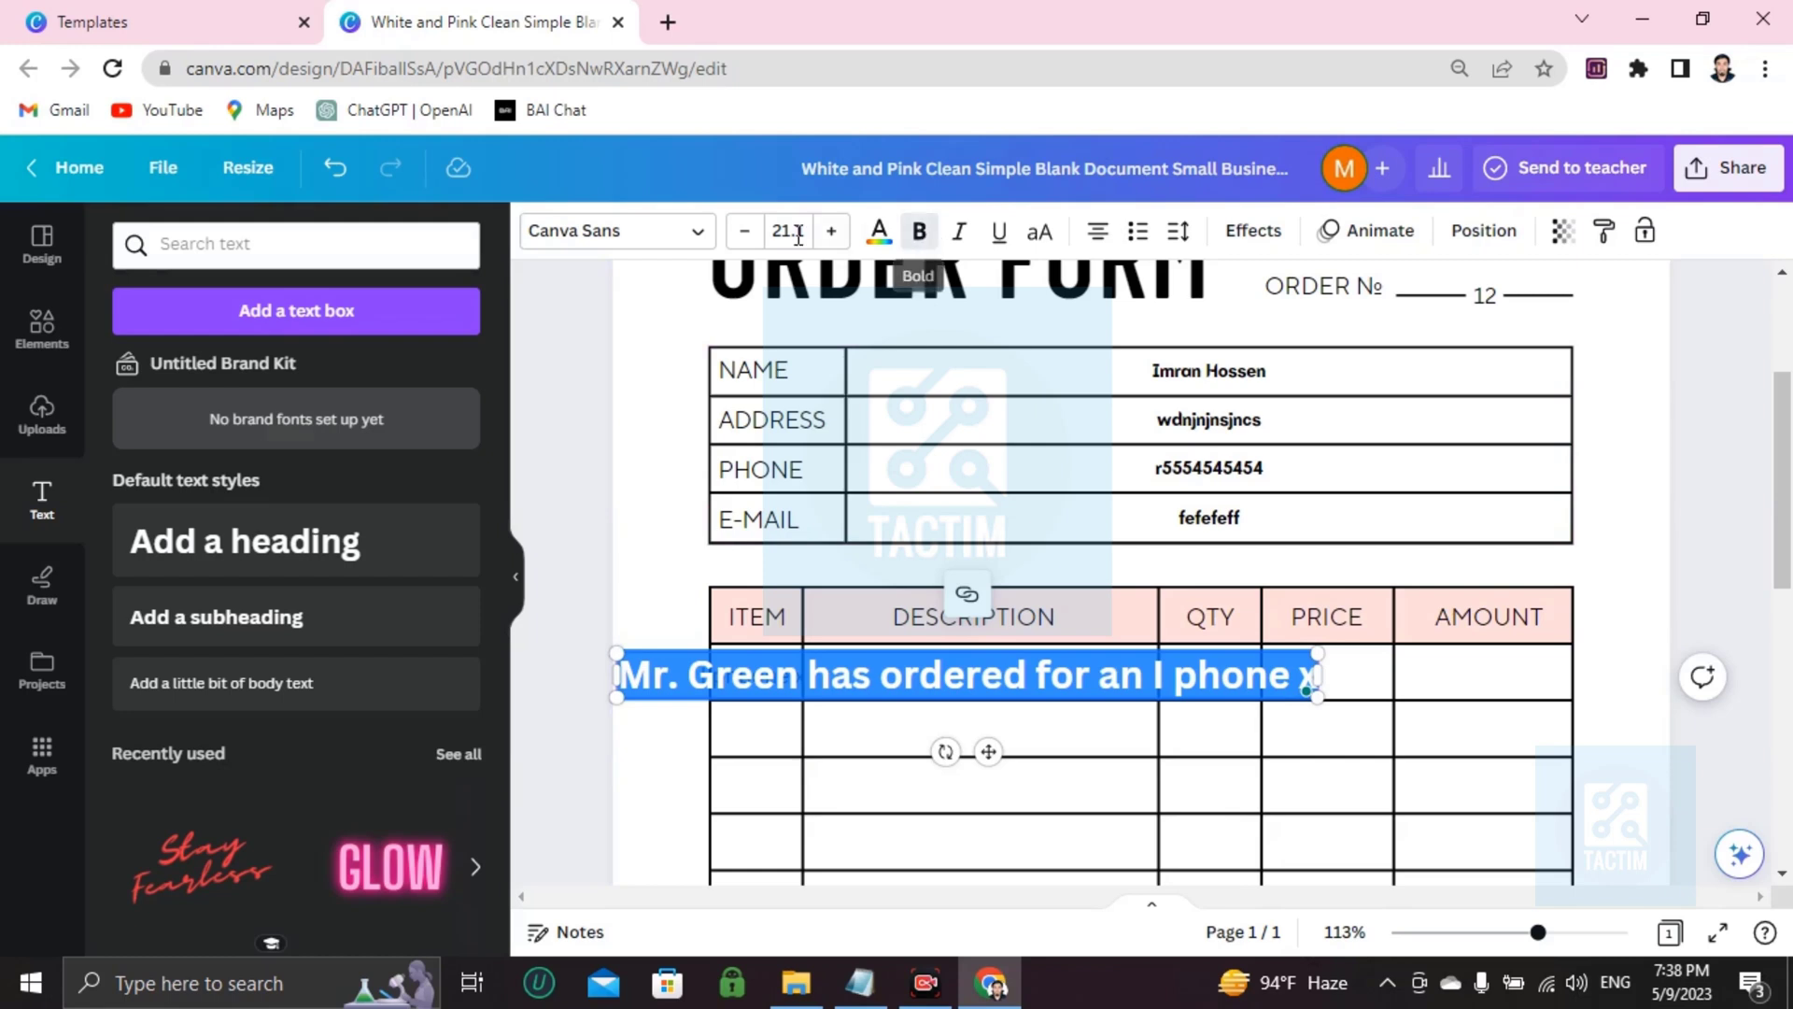
pyautogui.click(744, 231)
pyautogui.click(744, 230)
pyautogui.click(745, 231)
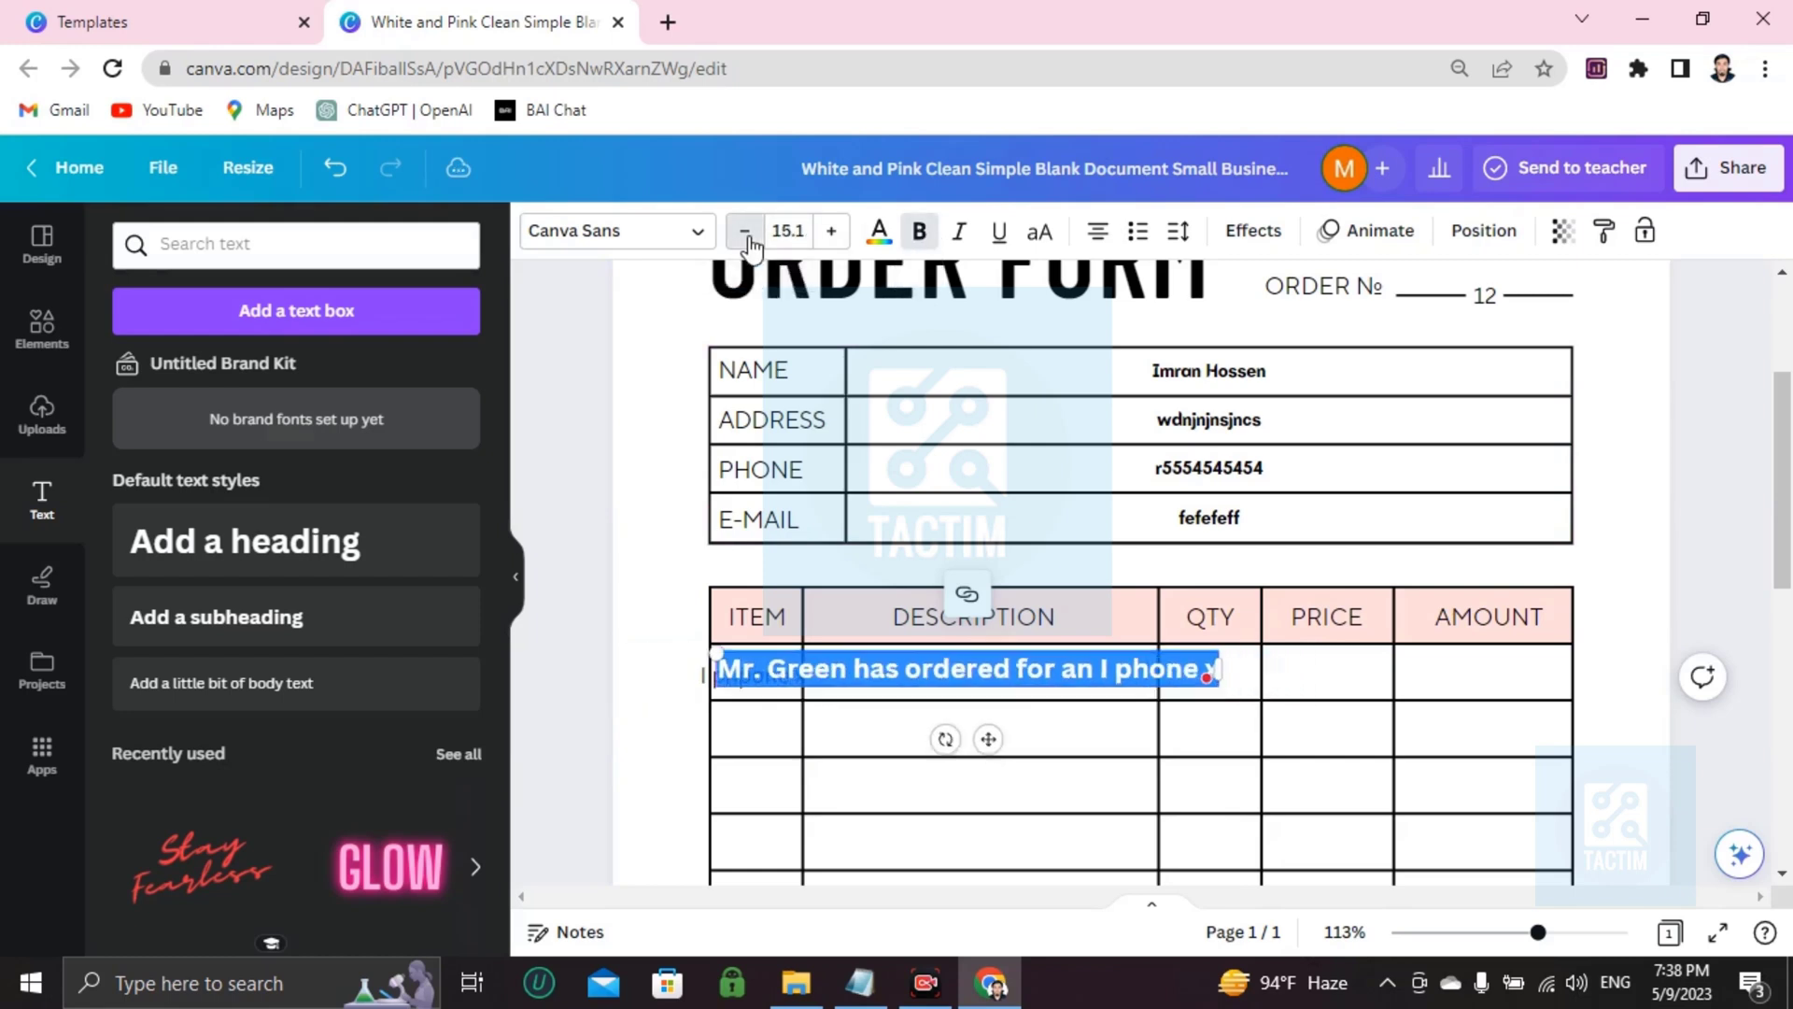
pyautogui.click(745, 230)
pyautogui.click(745, 231)
pyautogui.click(745, 231)
pyautogui.click(744, 231)
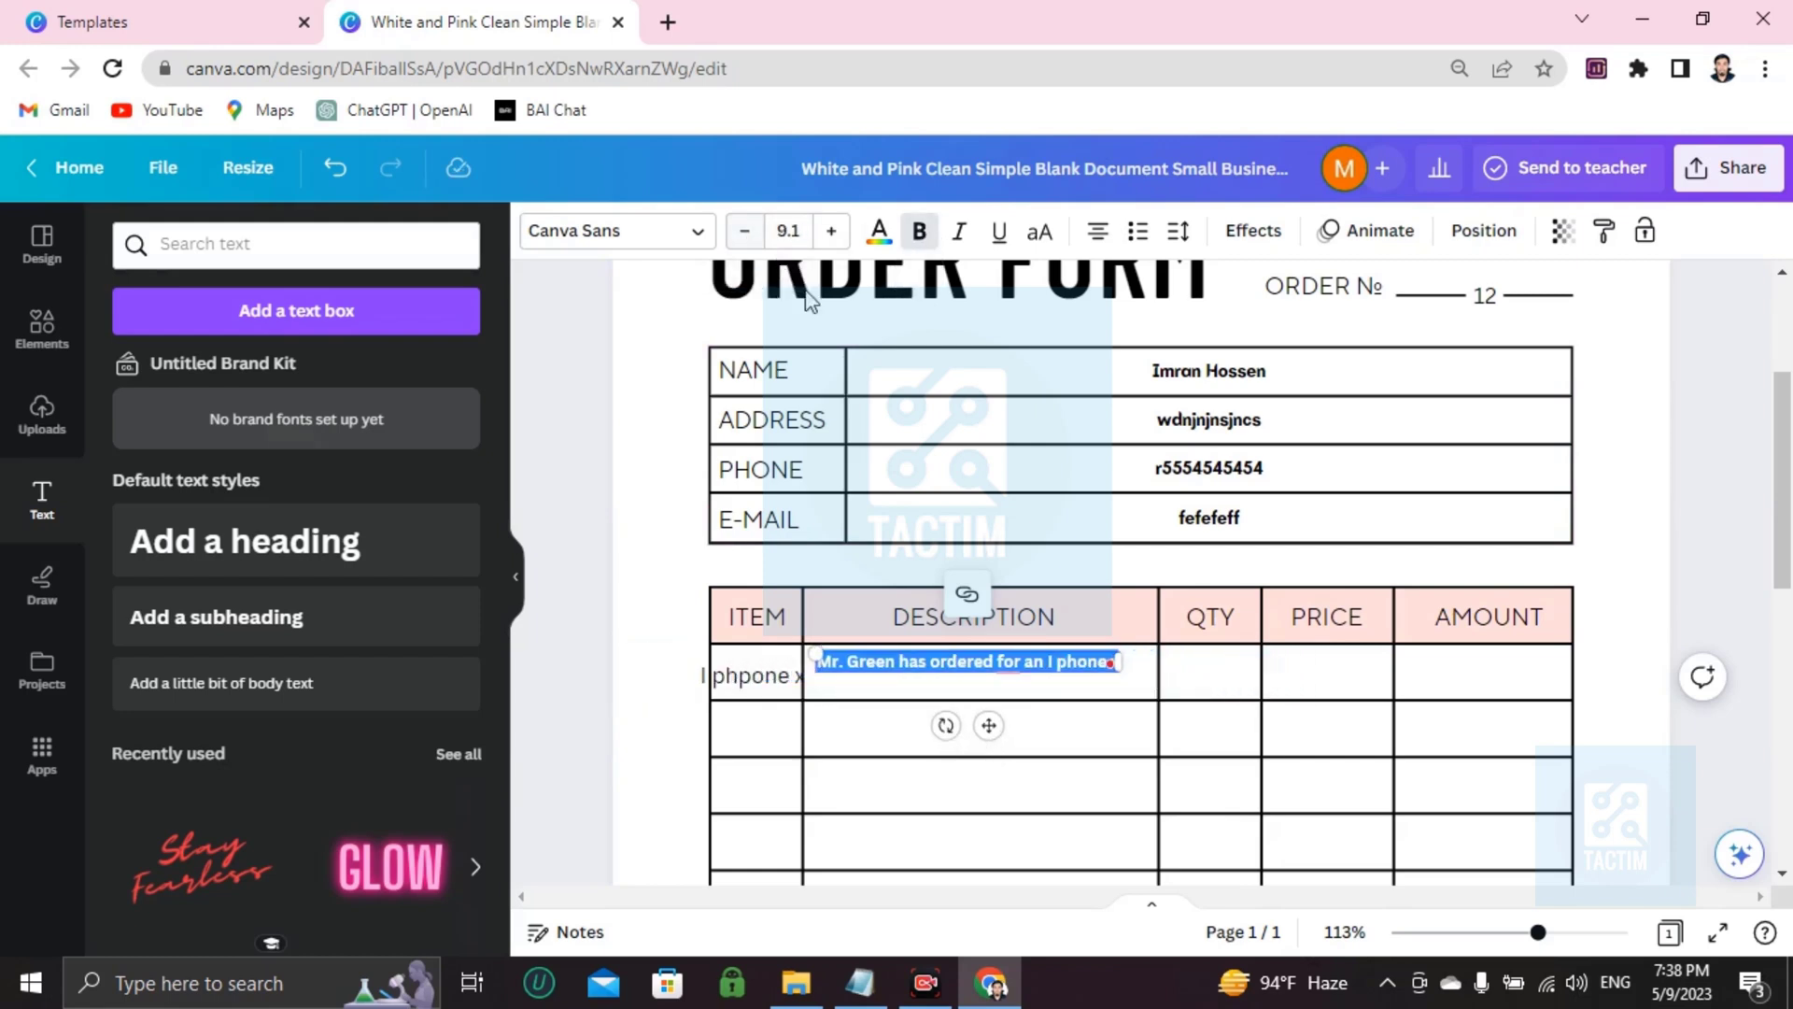
pyautogui.click(1022, 677)
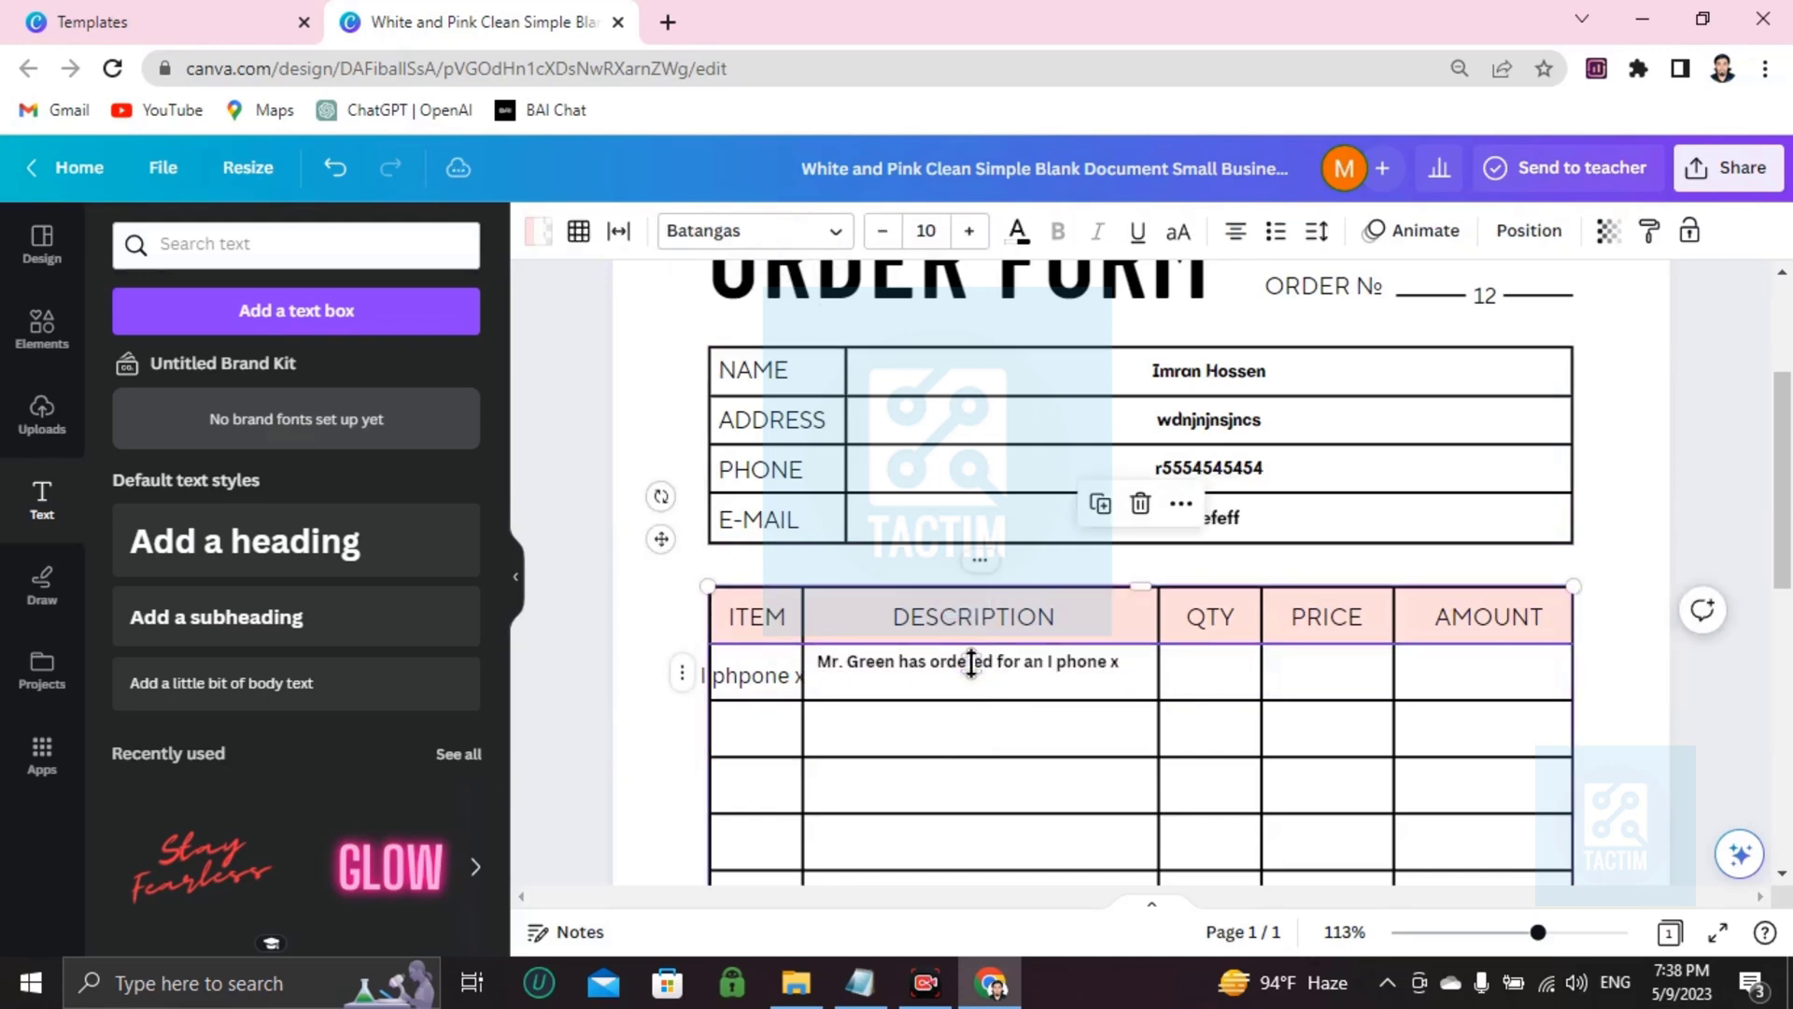
# Step: Remove bold from the description text
pyautogui.click(971, 665)
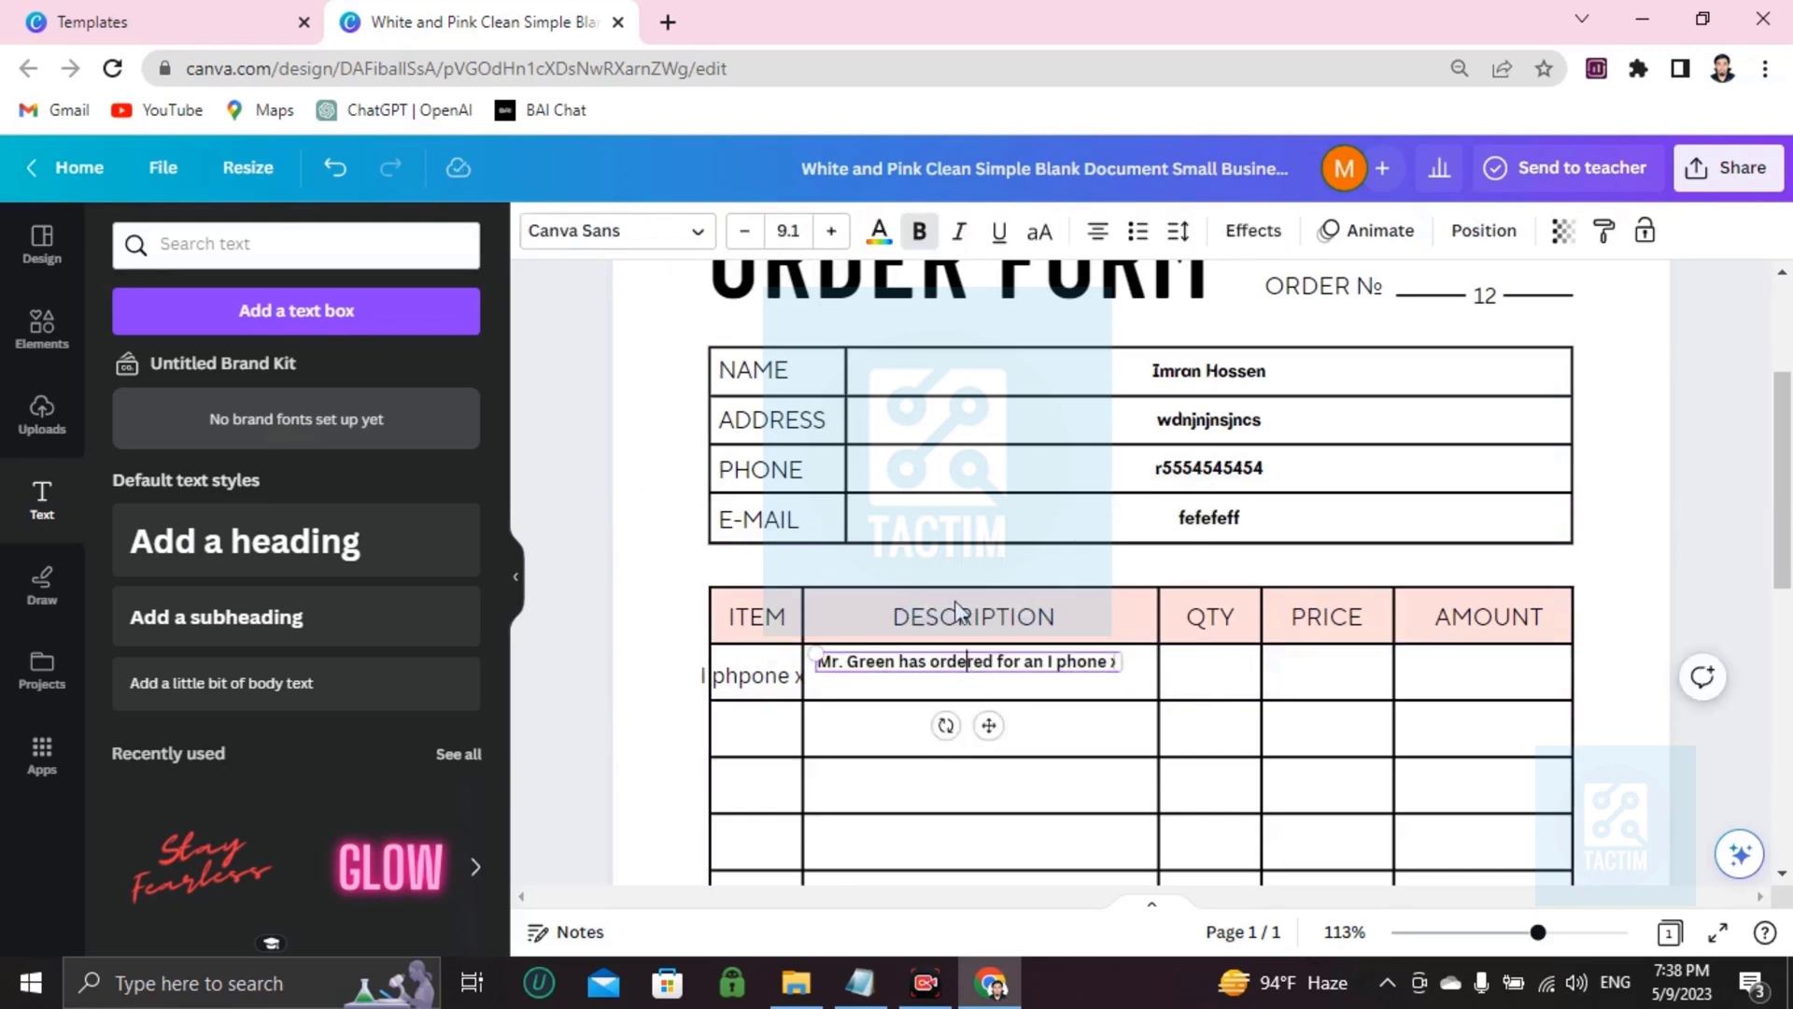
pyautogui.tripleClick(967, 661)
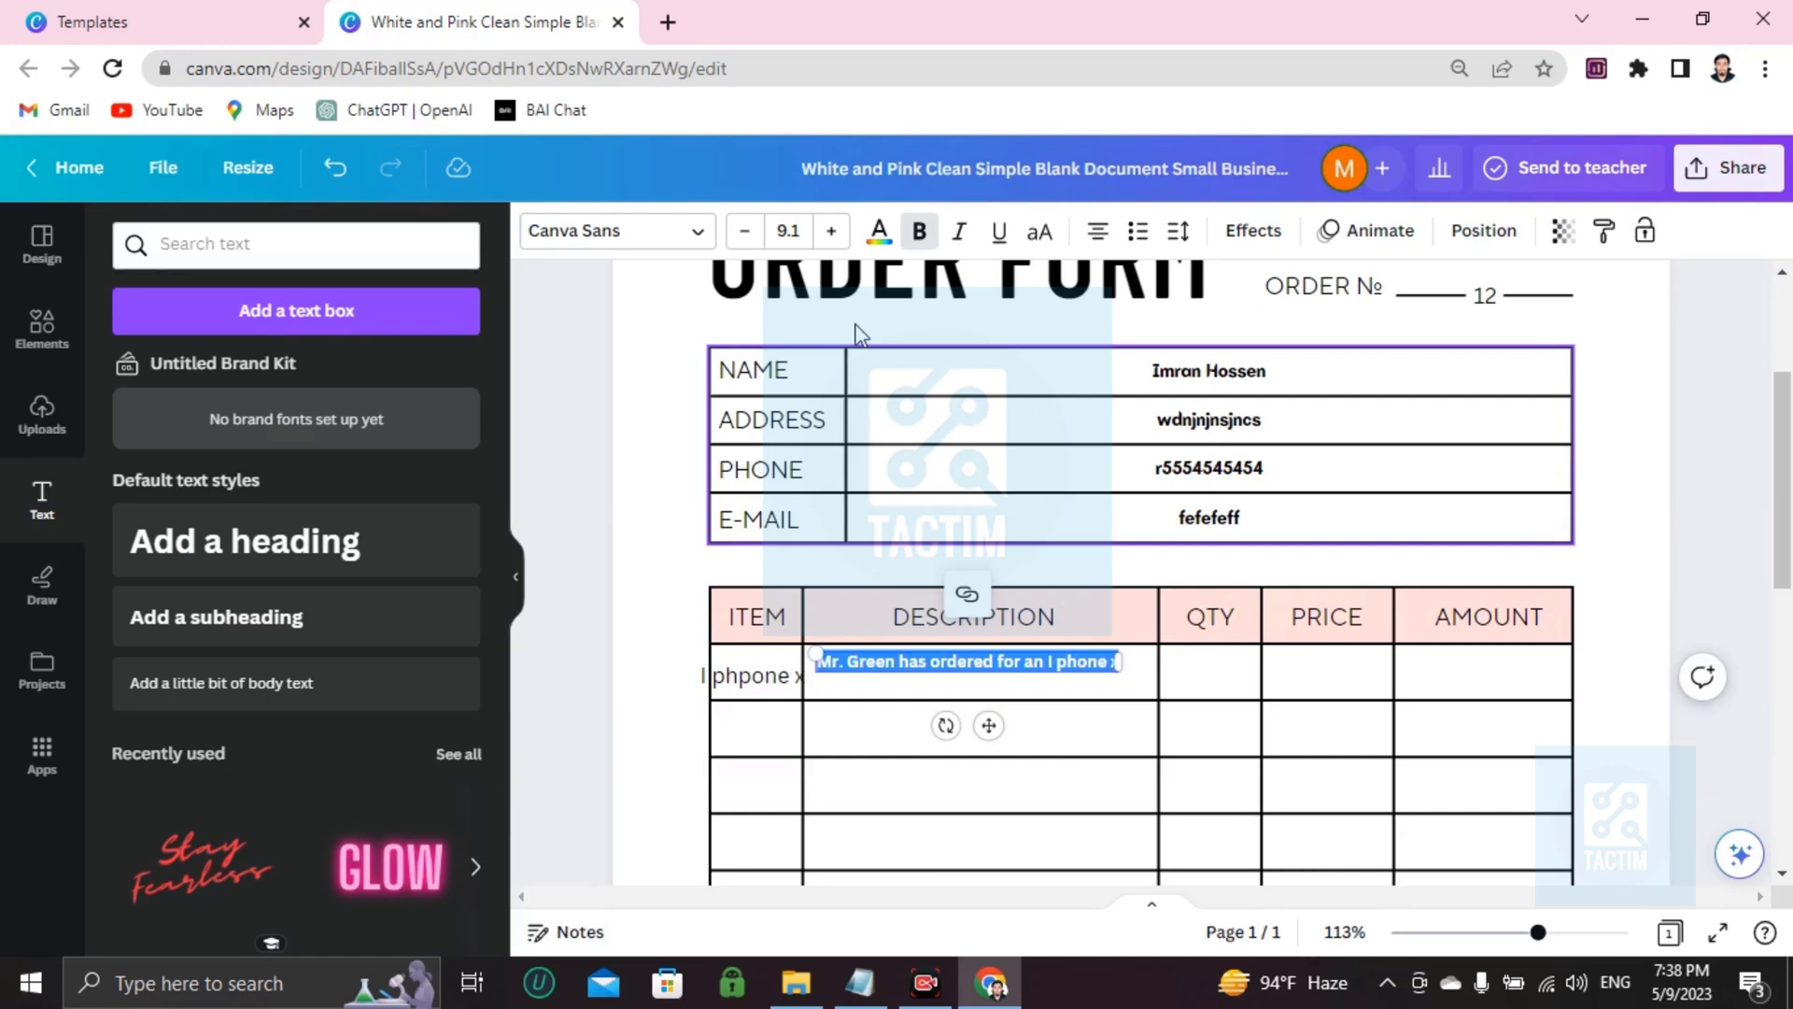
pyautogui.click(919, 230)
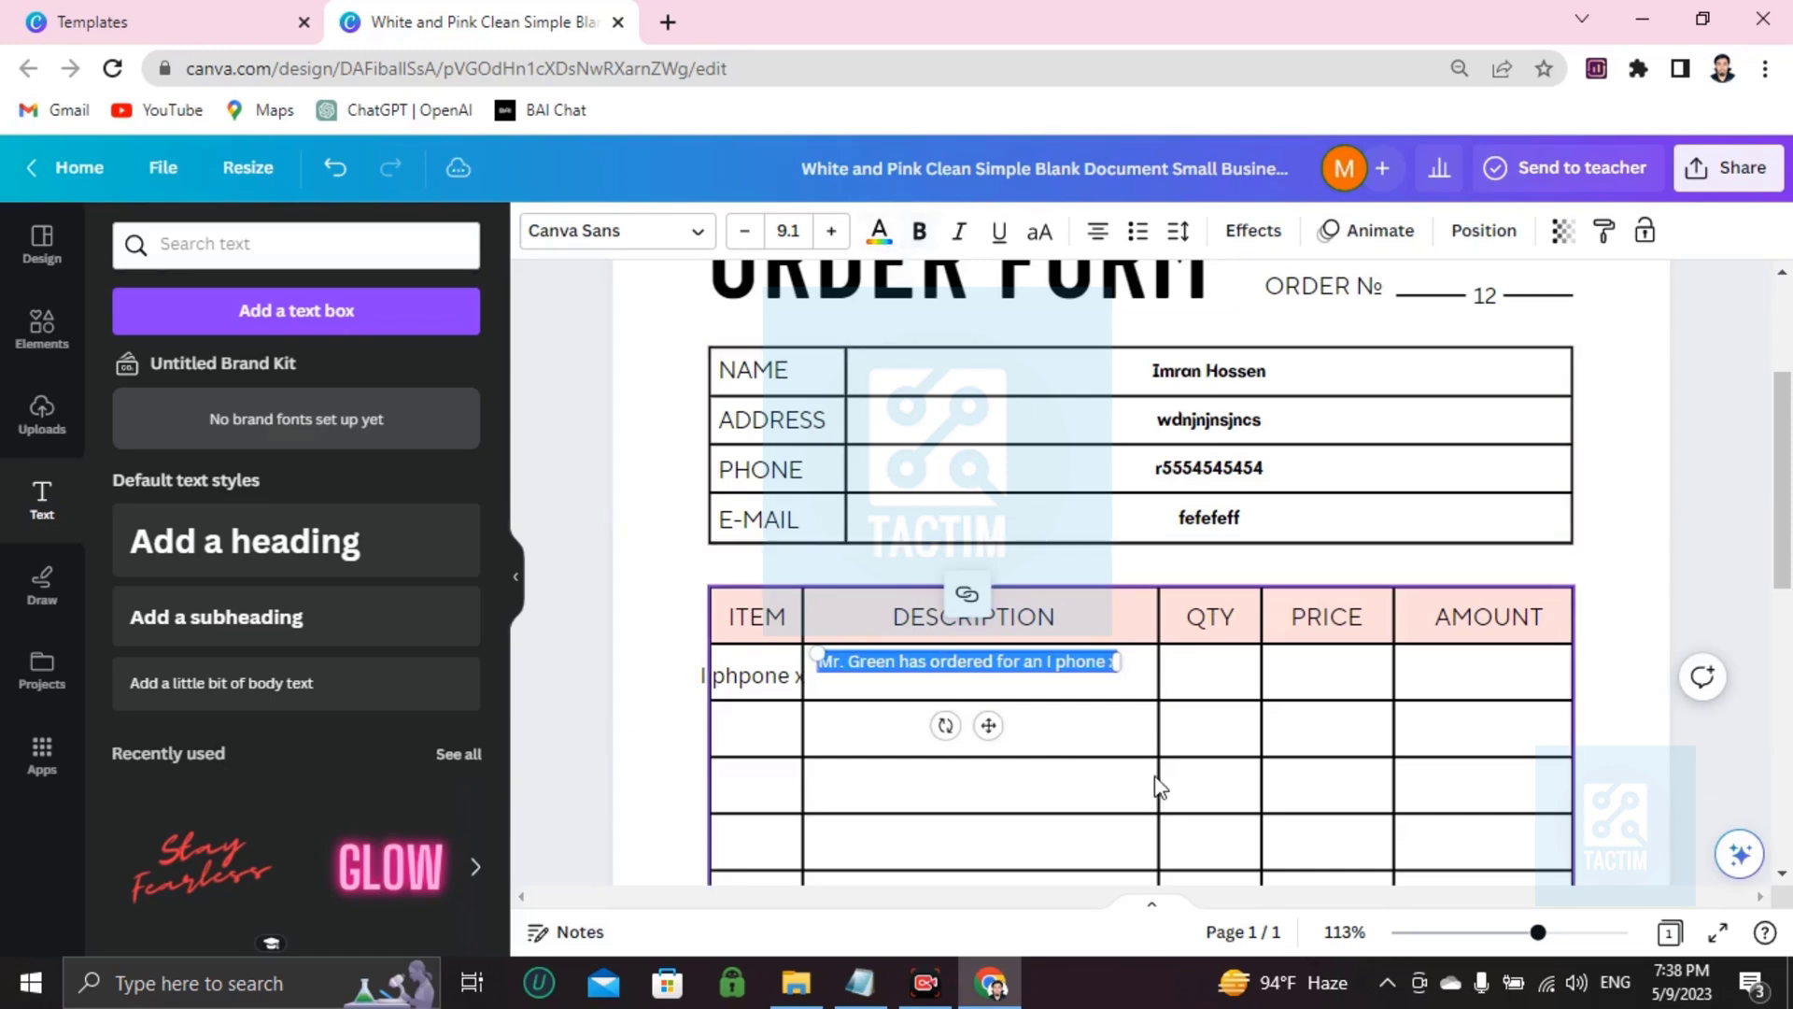
pyautogui.click(1063, 736)
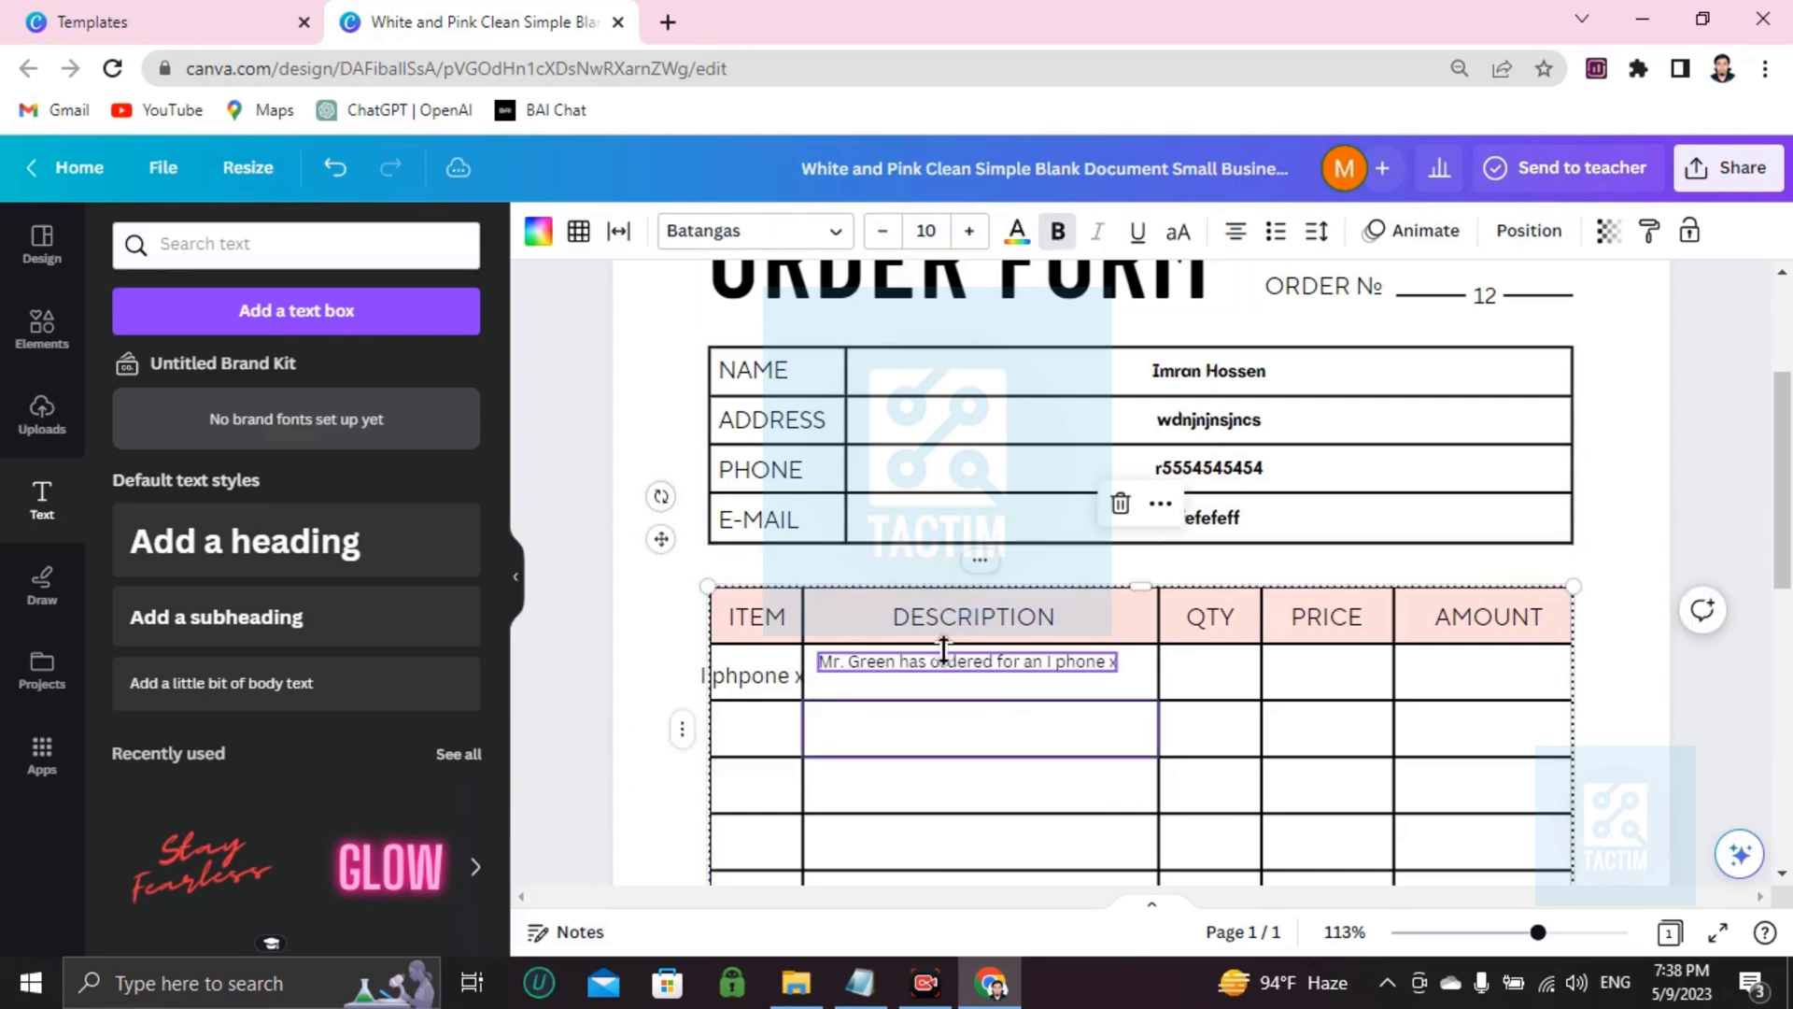
pyautogui.click(1202, 692)
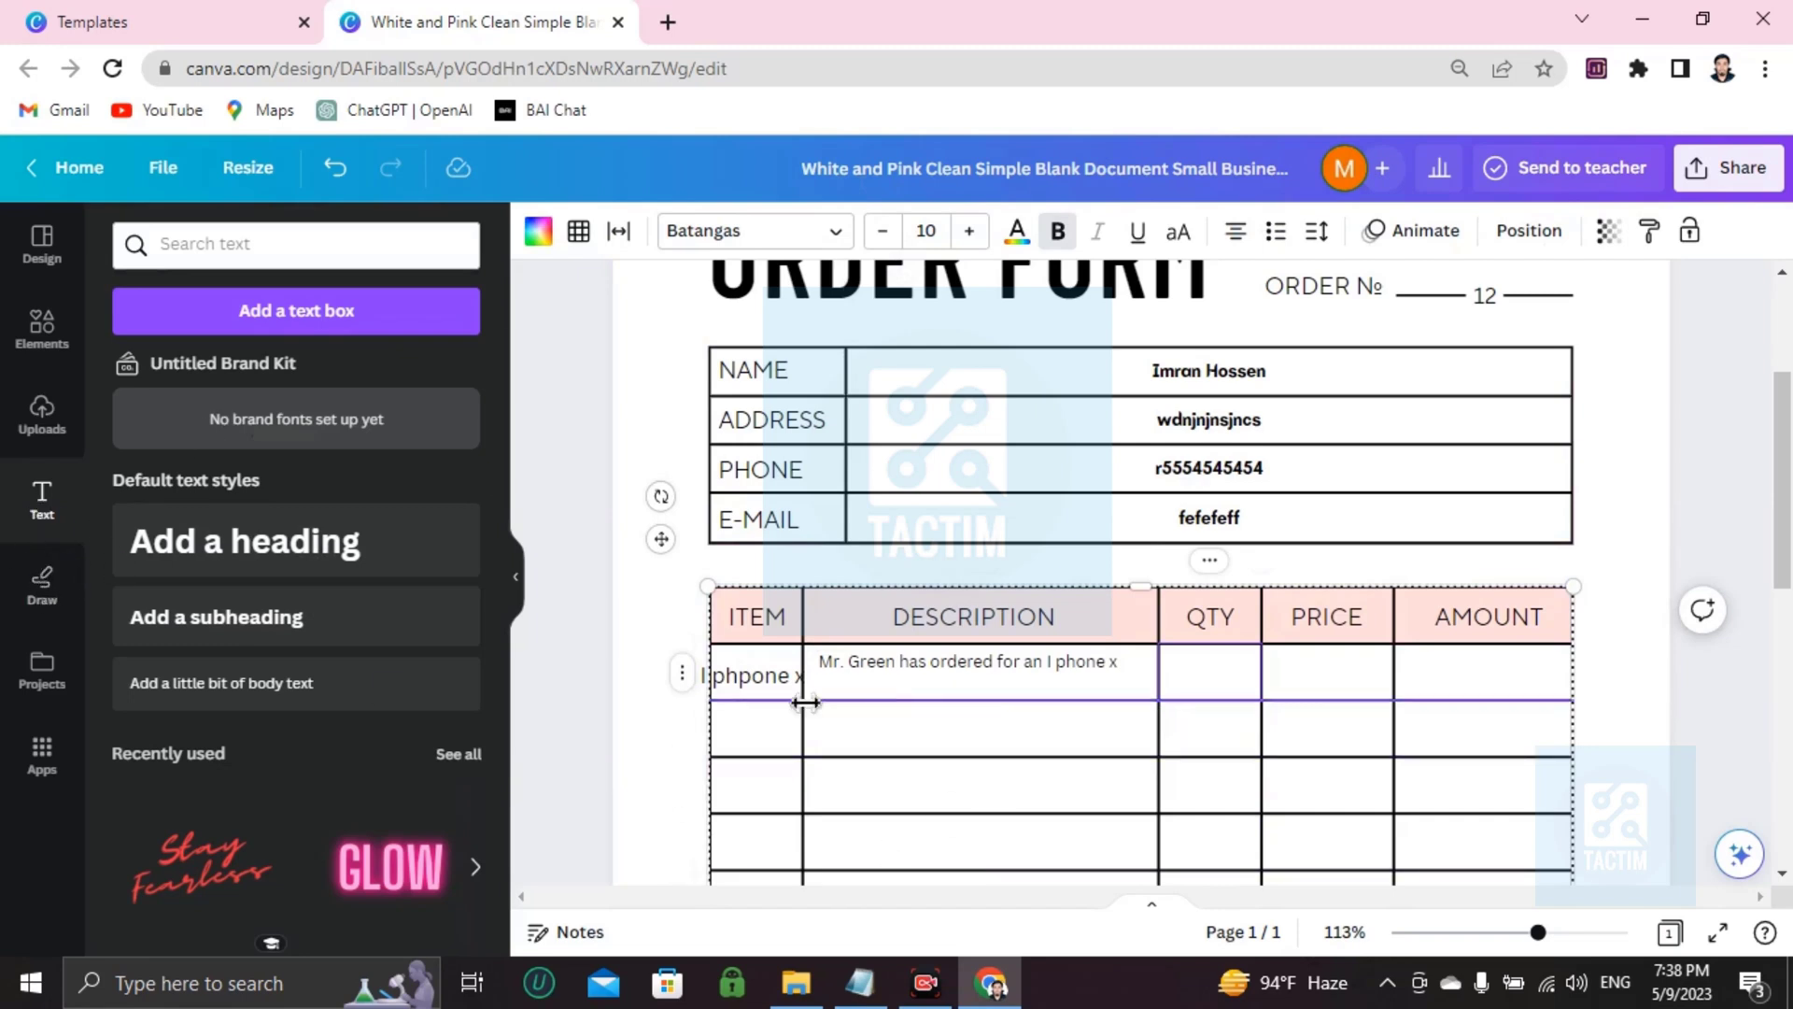
# Step: Add a trial body-text box for the QTY cell, then delete it
pyautogui.click(280, 683)
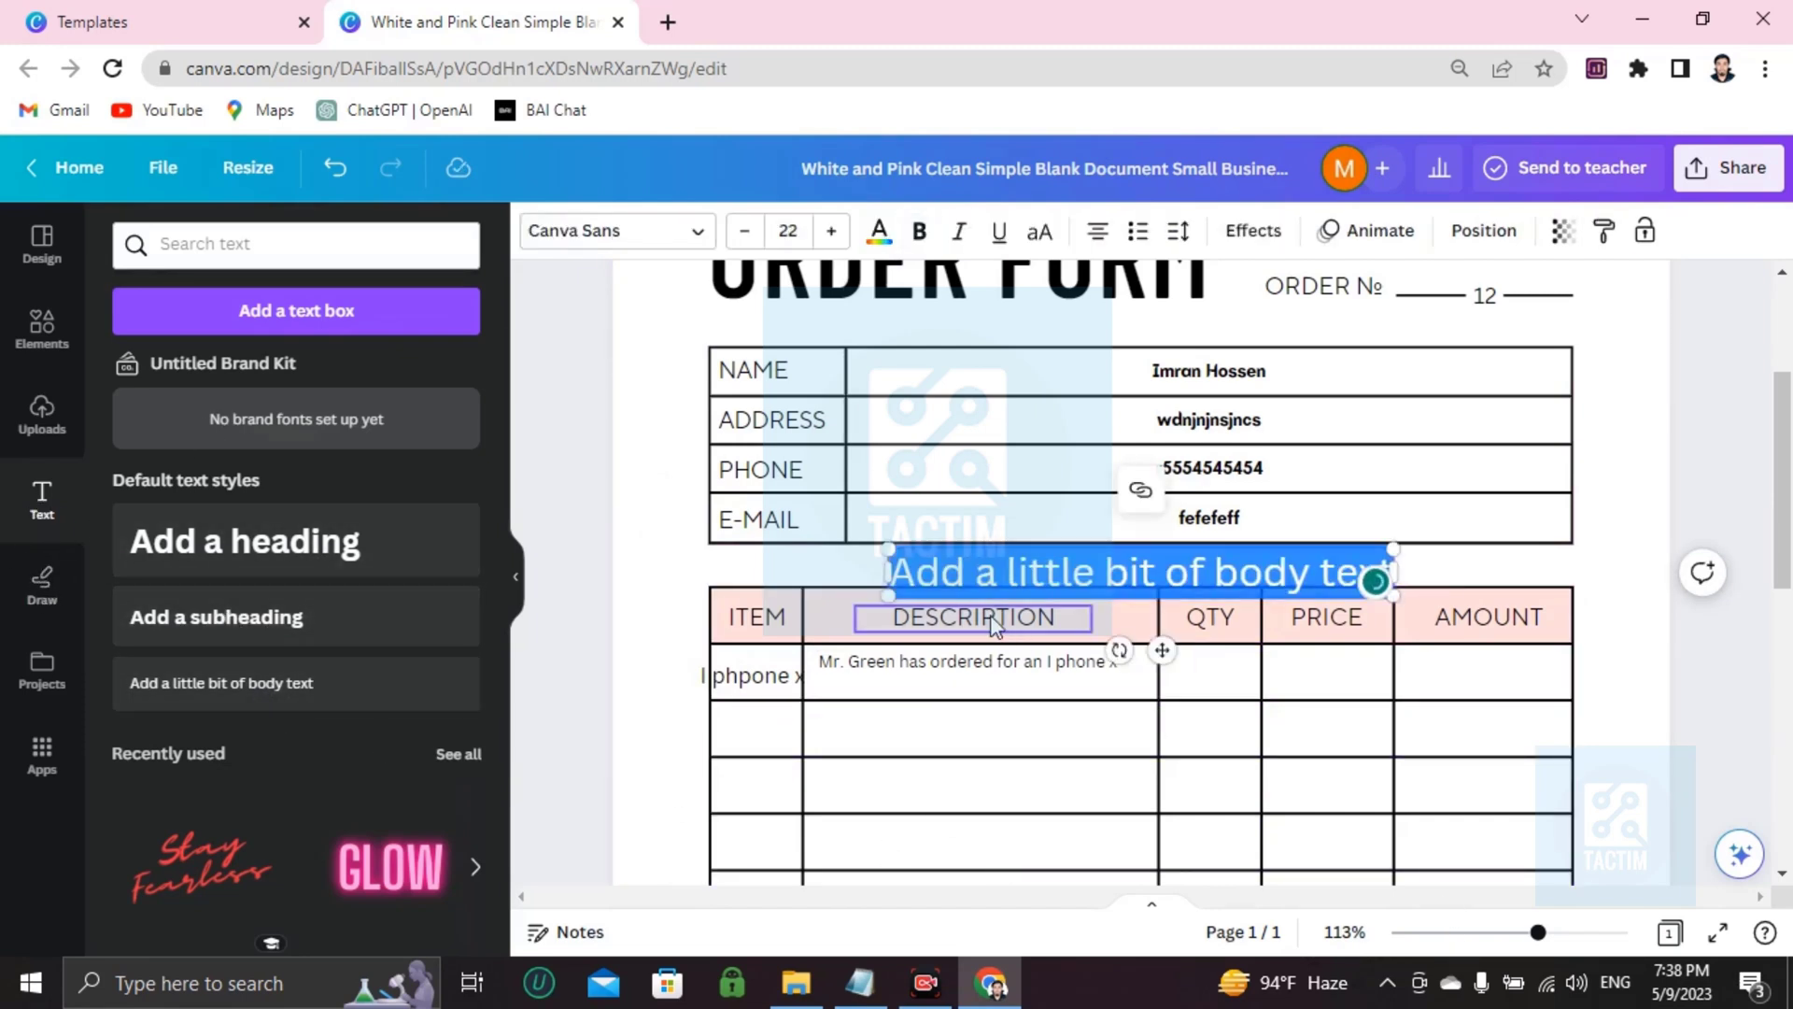
pyautogui.moveTo(892, 554)
pyautogui.mouseDown()
pyautogui.moveTo(1291, 586)
pyautogui.moveTo(1204, 659)
pyautogui.mouseUp()
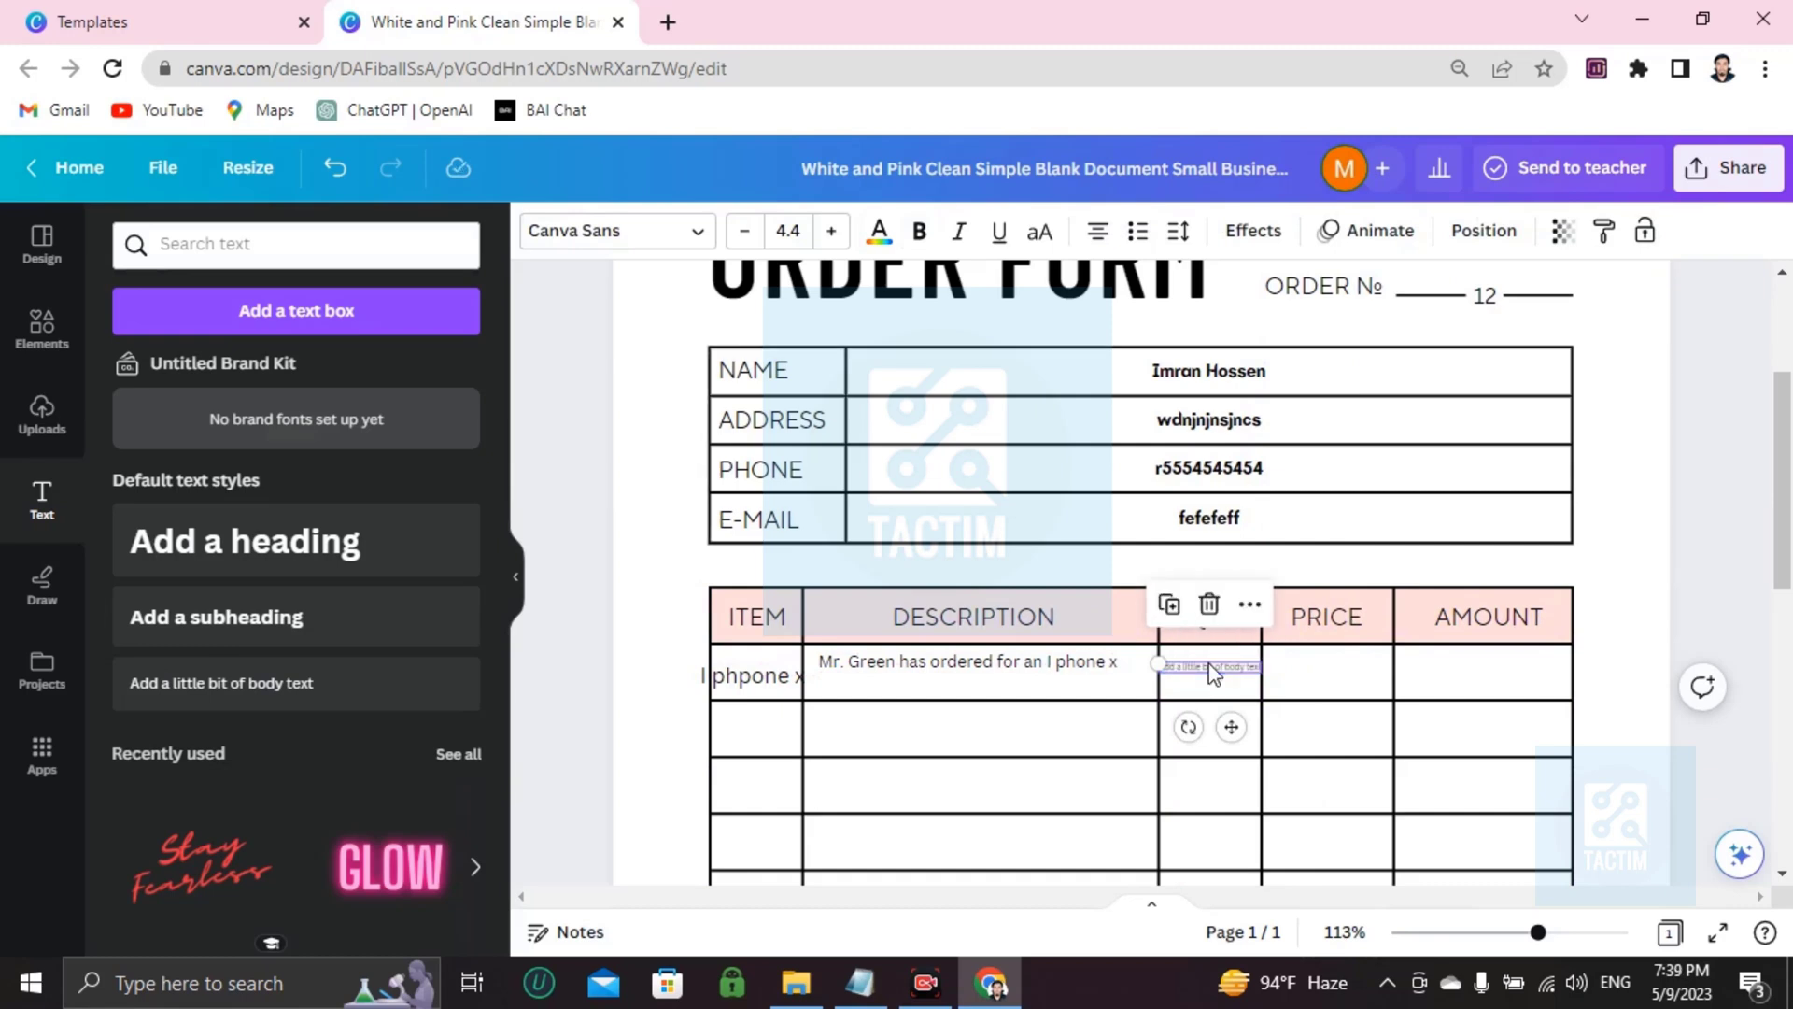
pyautogui.press('Delete')
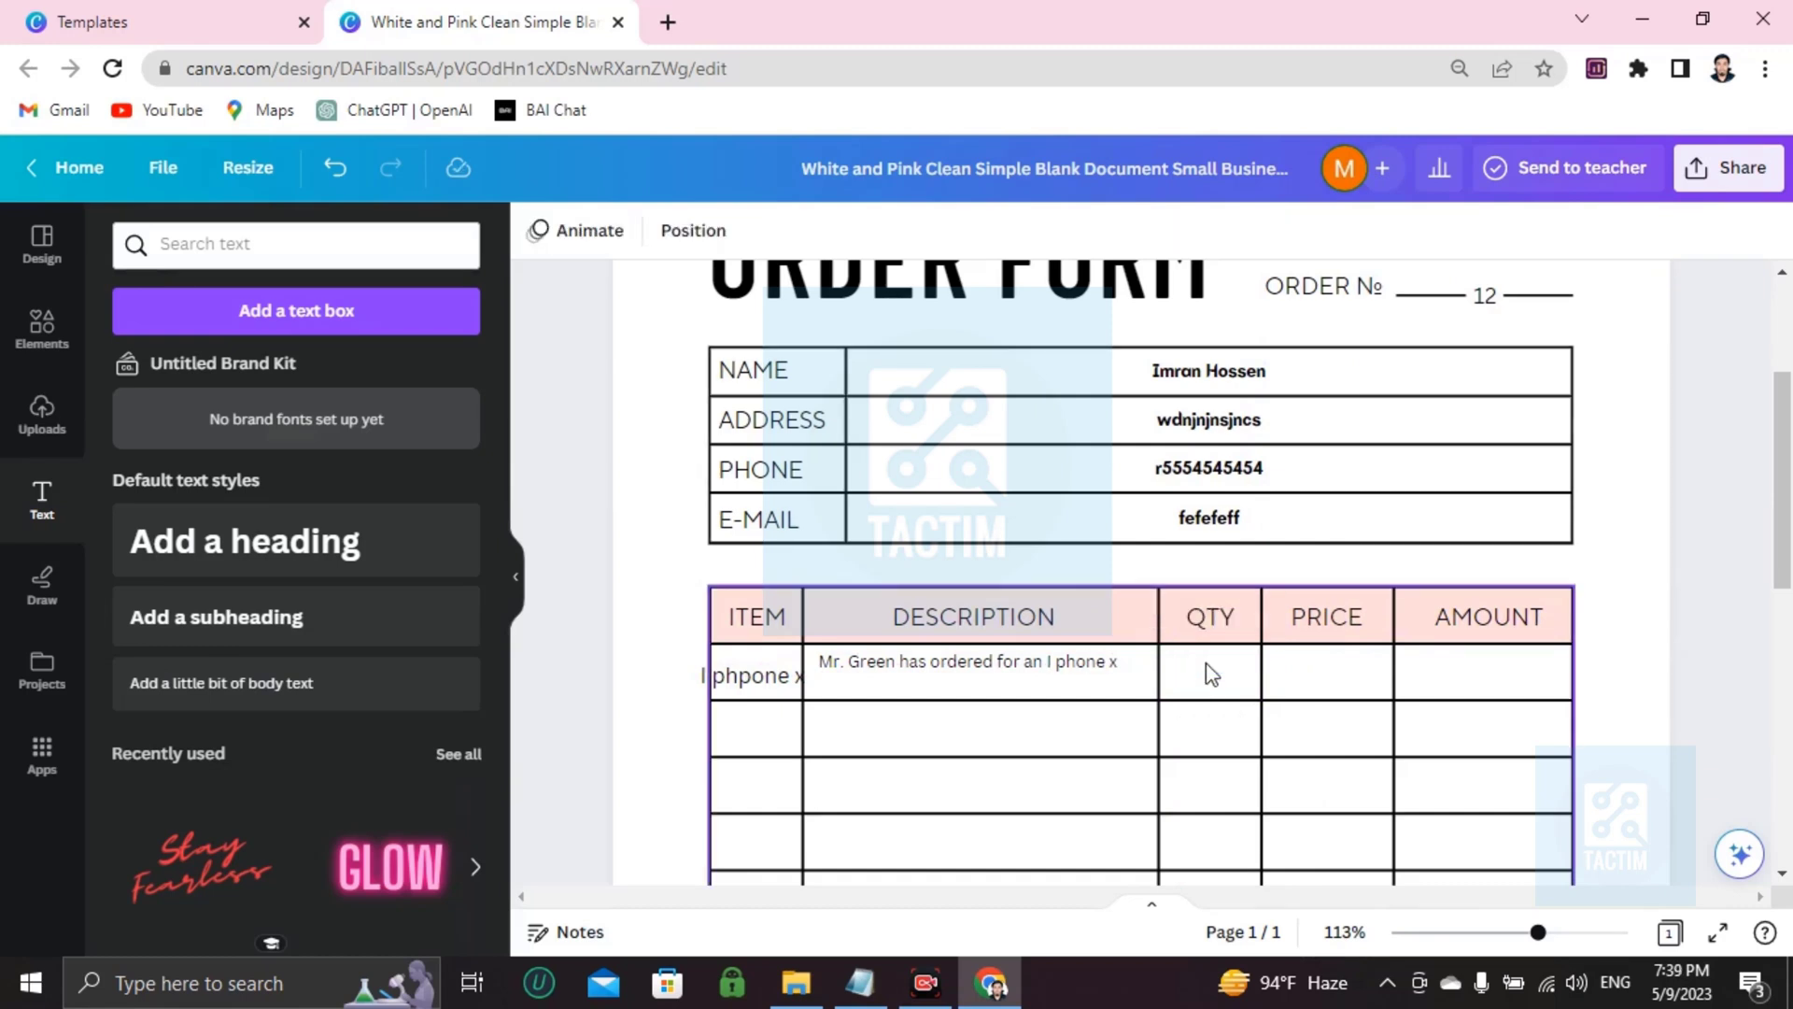
pyautogui.click(1208, 672)
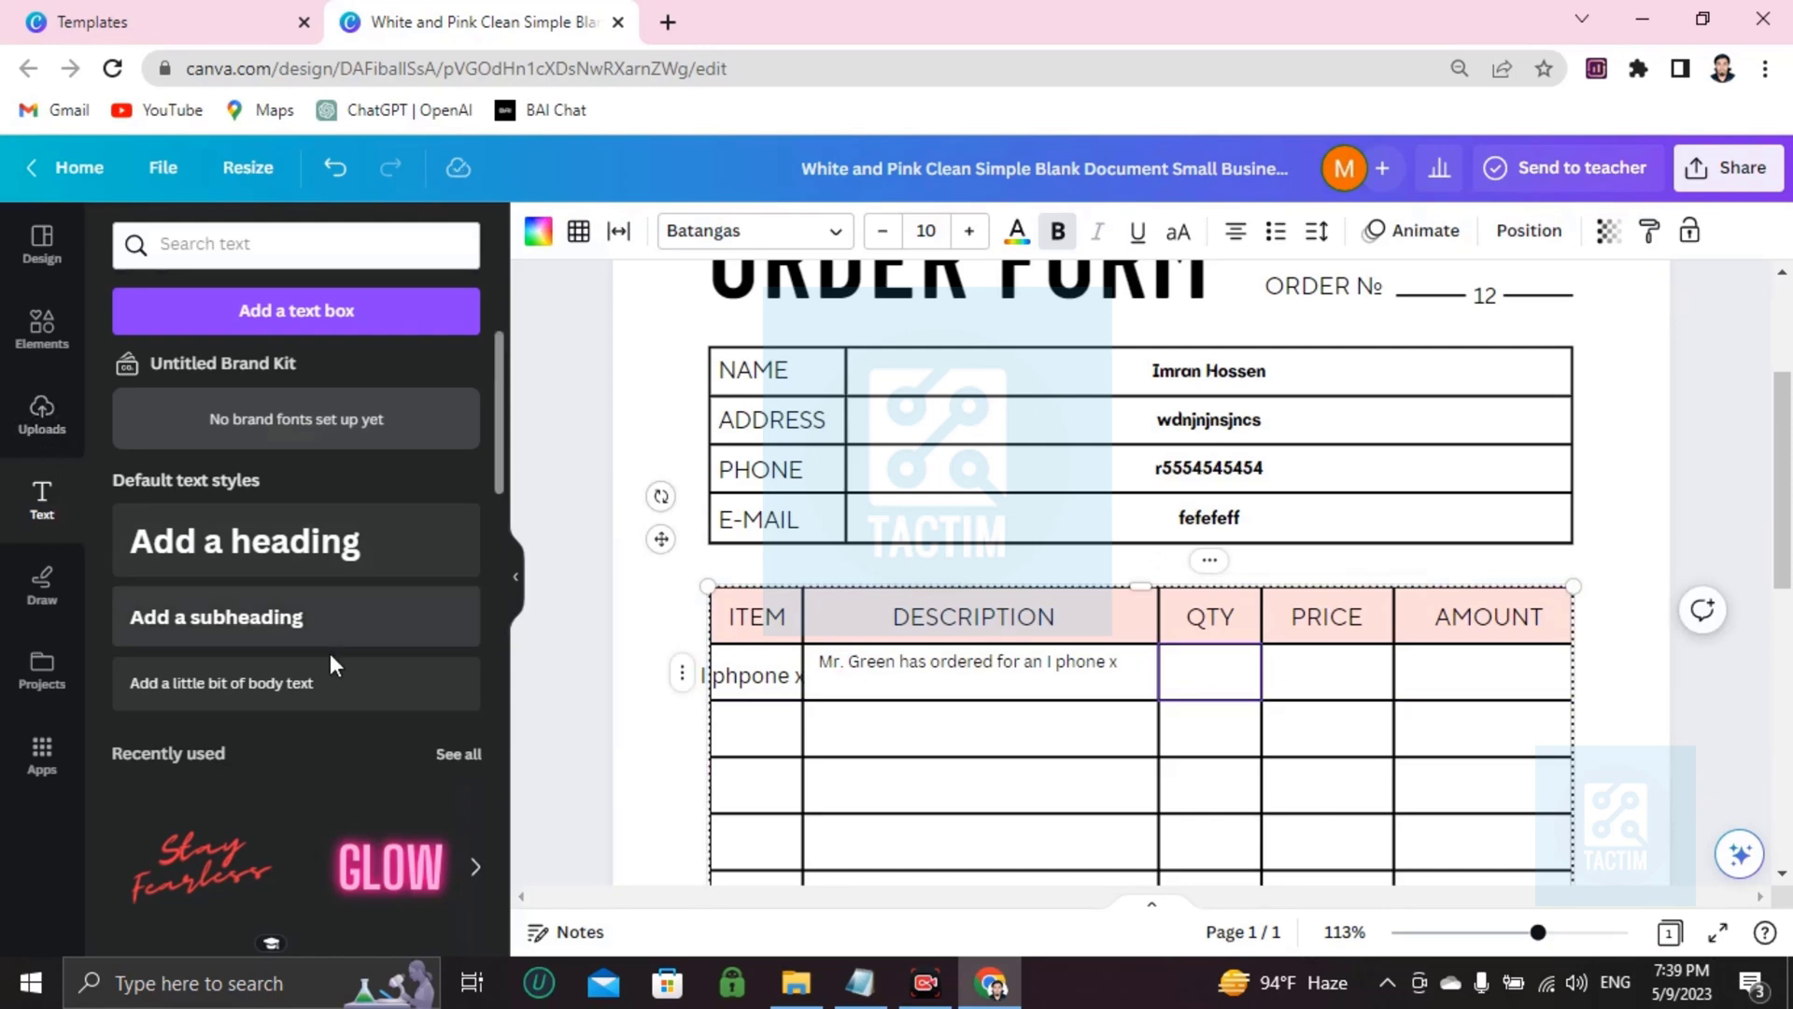
# Step: Place an enlarged quantity of 1 centred in the first QTY cell
pyautogui.click(250, 683)
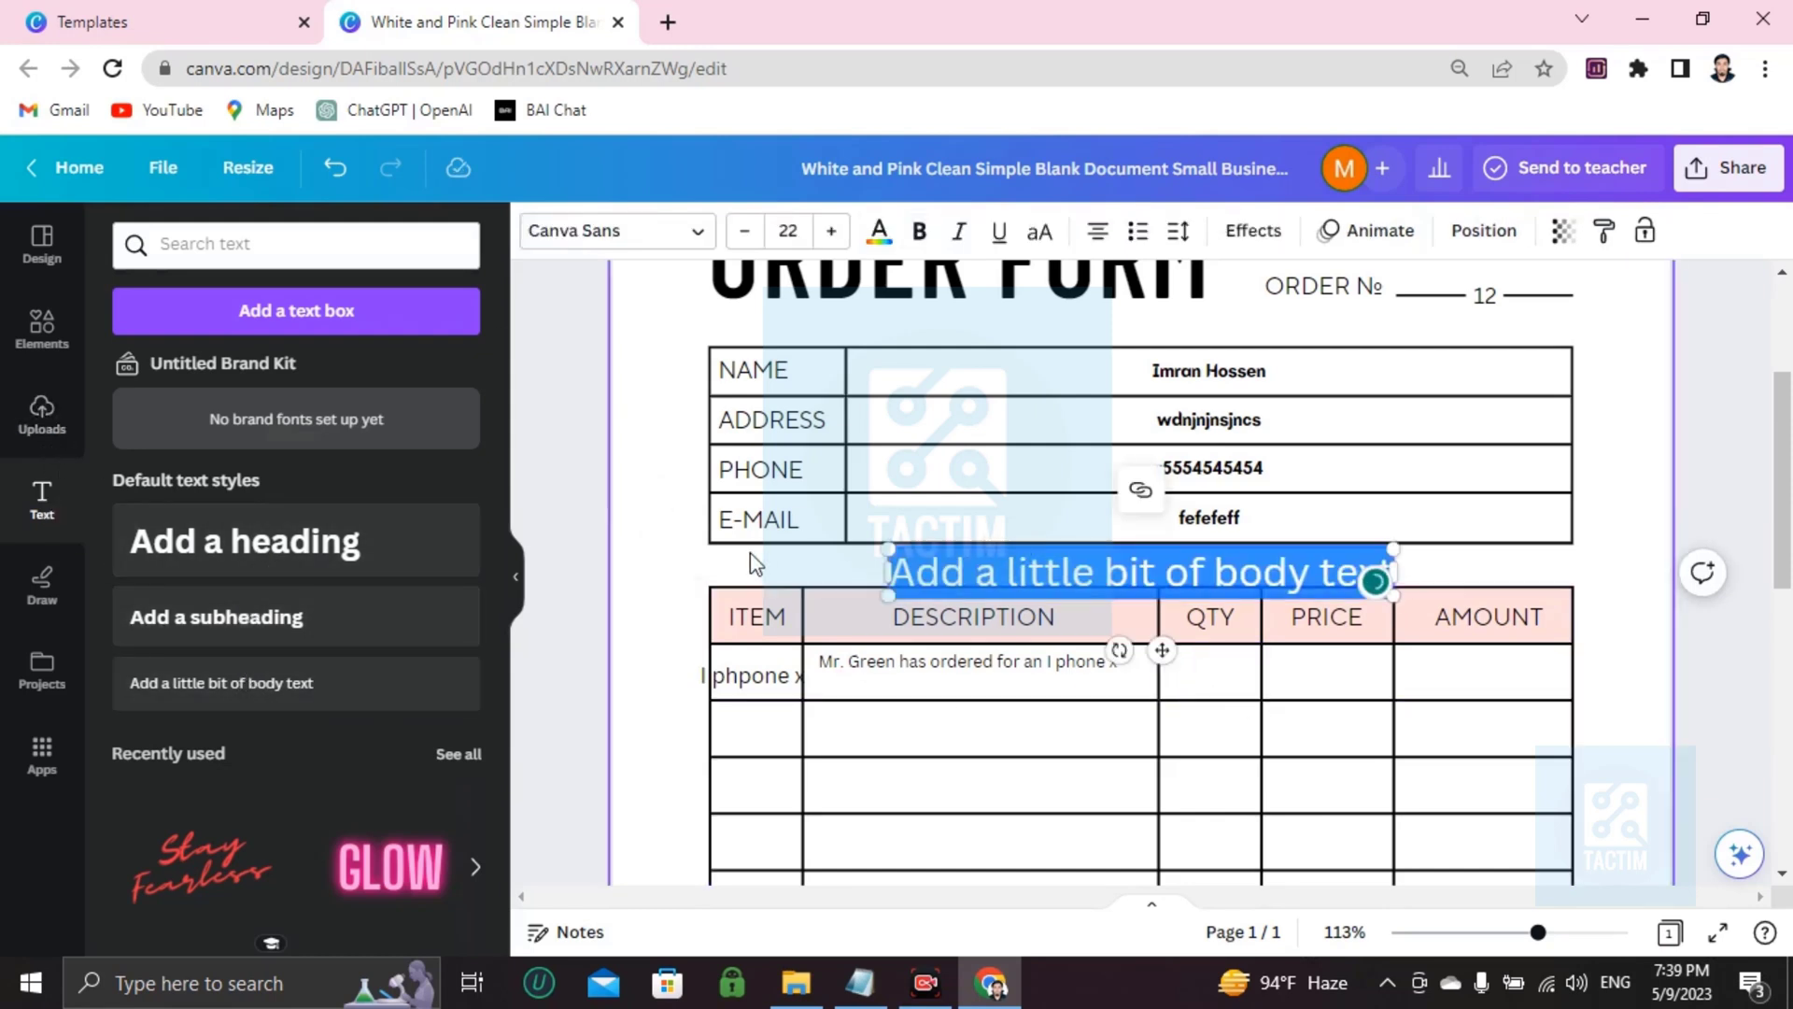
pyautogui.moveTo(1014, 553)
pyautogui.mouseDown()
pyautogui.moveTo(1291, 585)
pyautogui.moveTo(1240, 672)
pyautogui.moveTo(1169, 655)
pyautogui.moveTo(1207, 663)
pyautogui.mouseUp()
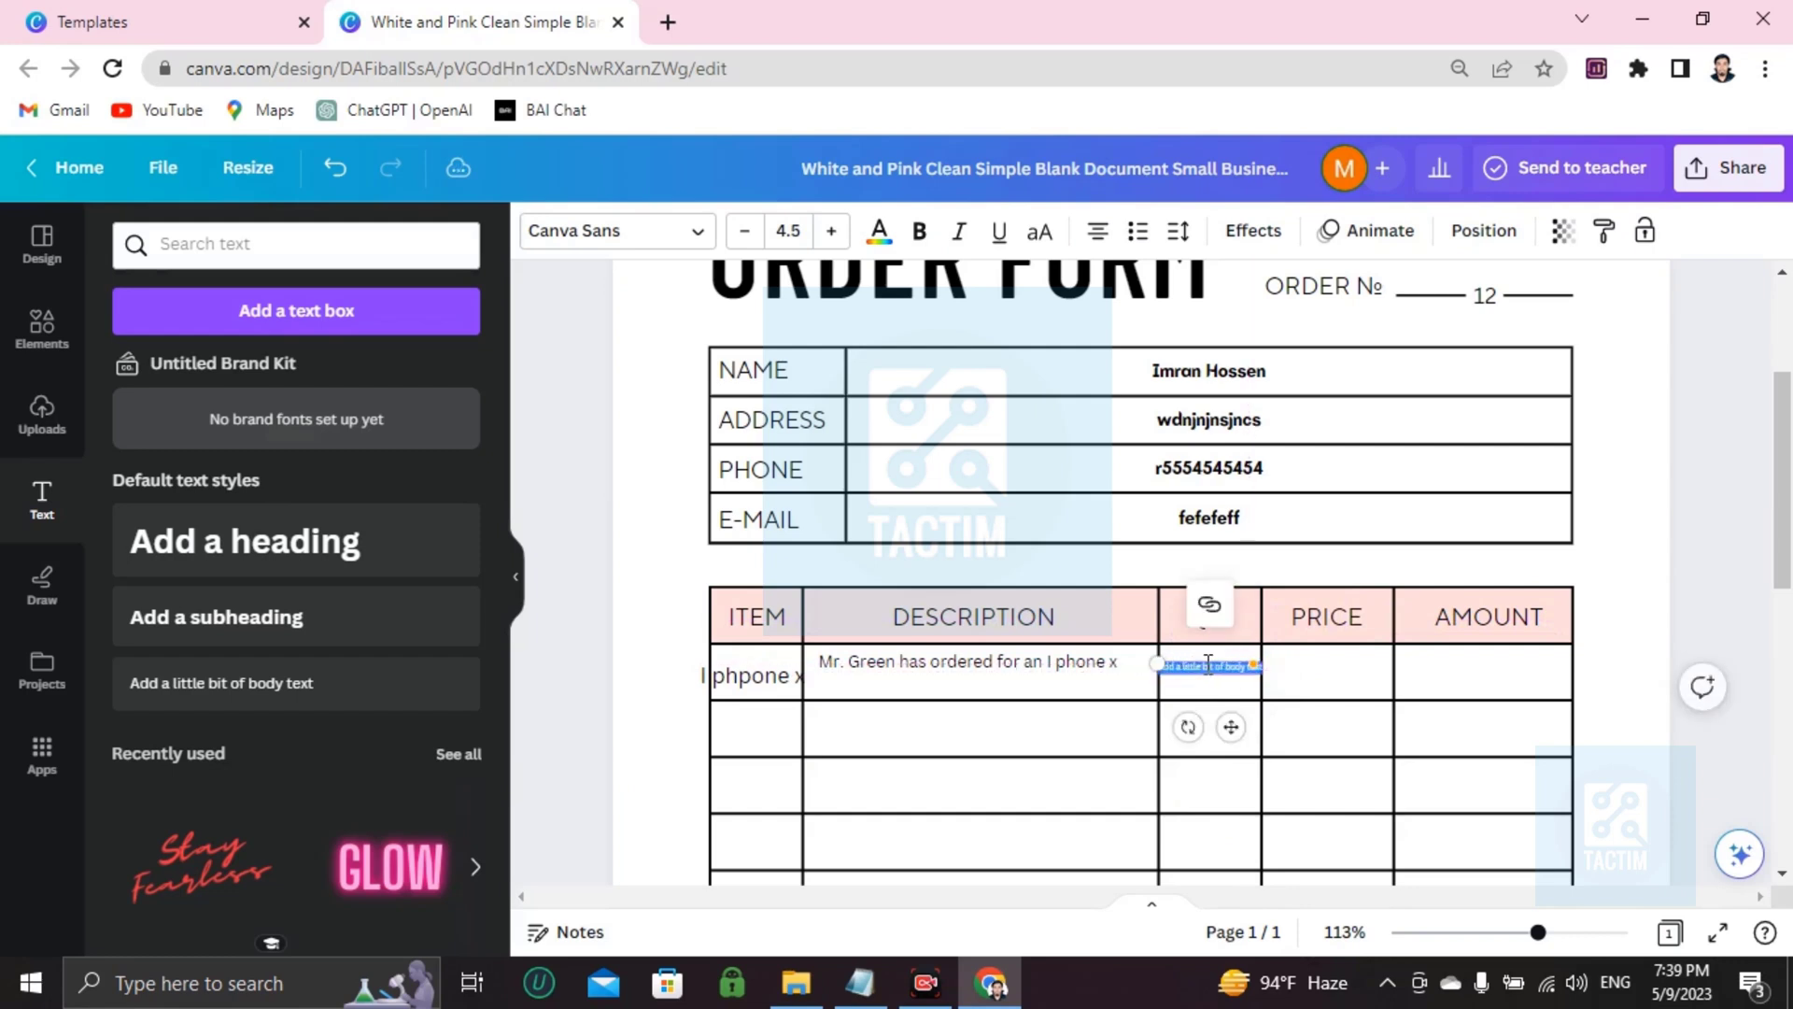
pyautogui.press('BackSpace')
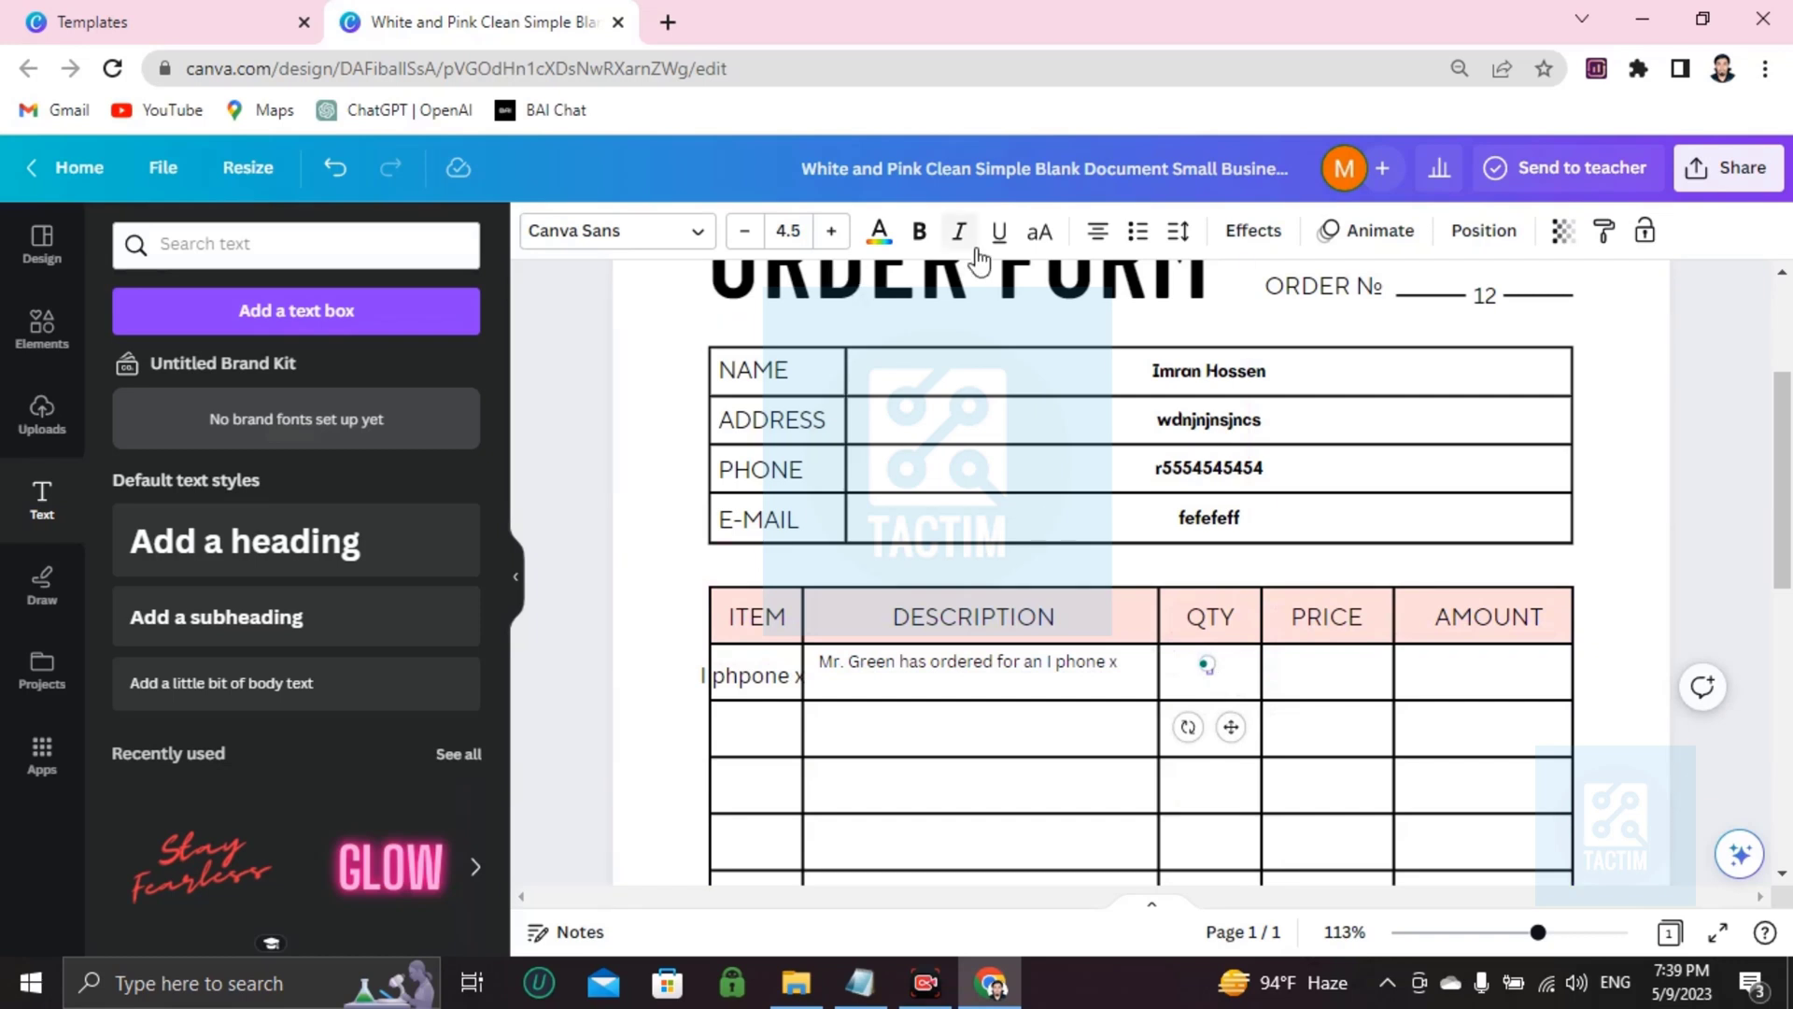
pyautogui.click(831, 231)
pyautogui.click(831, 230)
pyautogui.click(831, 230)
pyautogui.click(831, 231)
pyautogui.click(832, 231)
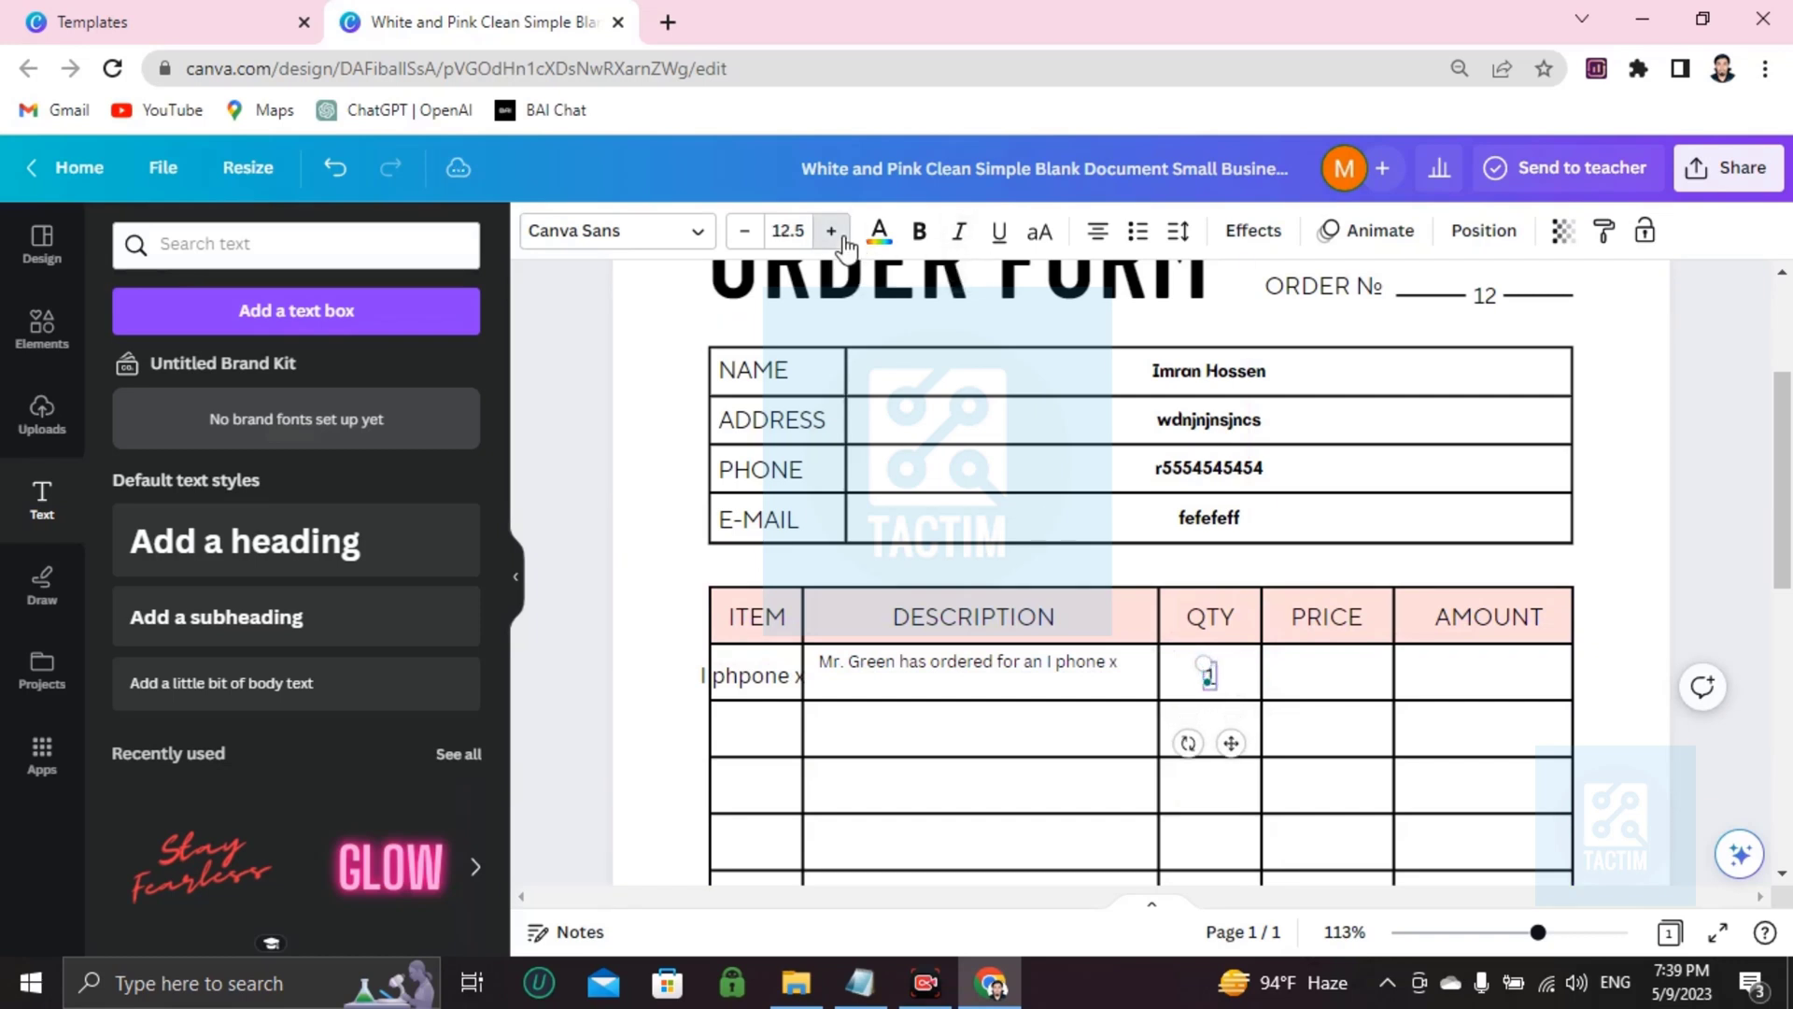
pyautogui.click(1212, 675)
pyautogui.moveTo(1212, 674); pyautogui.dragTo(1204, 671)
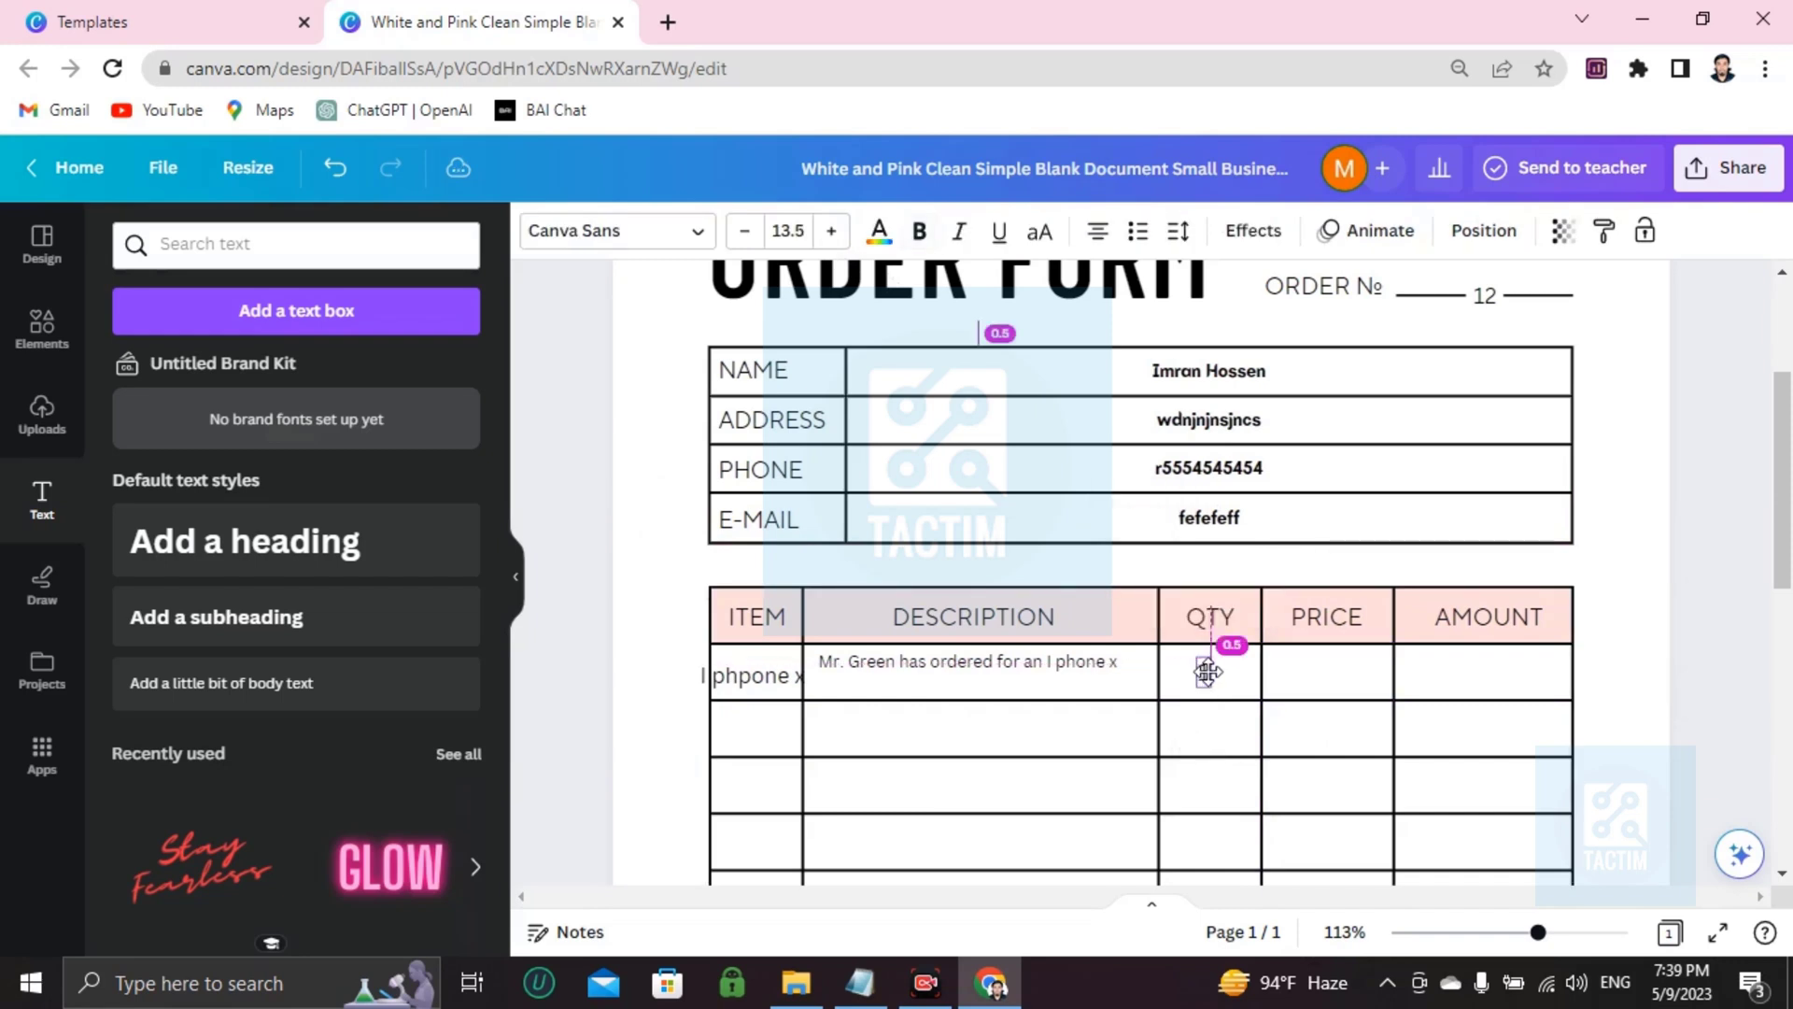
pyautogui.click(1332, 682)
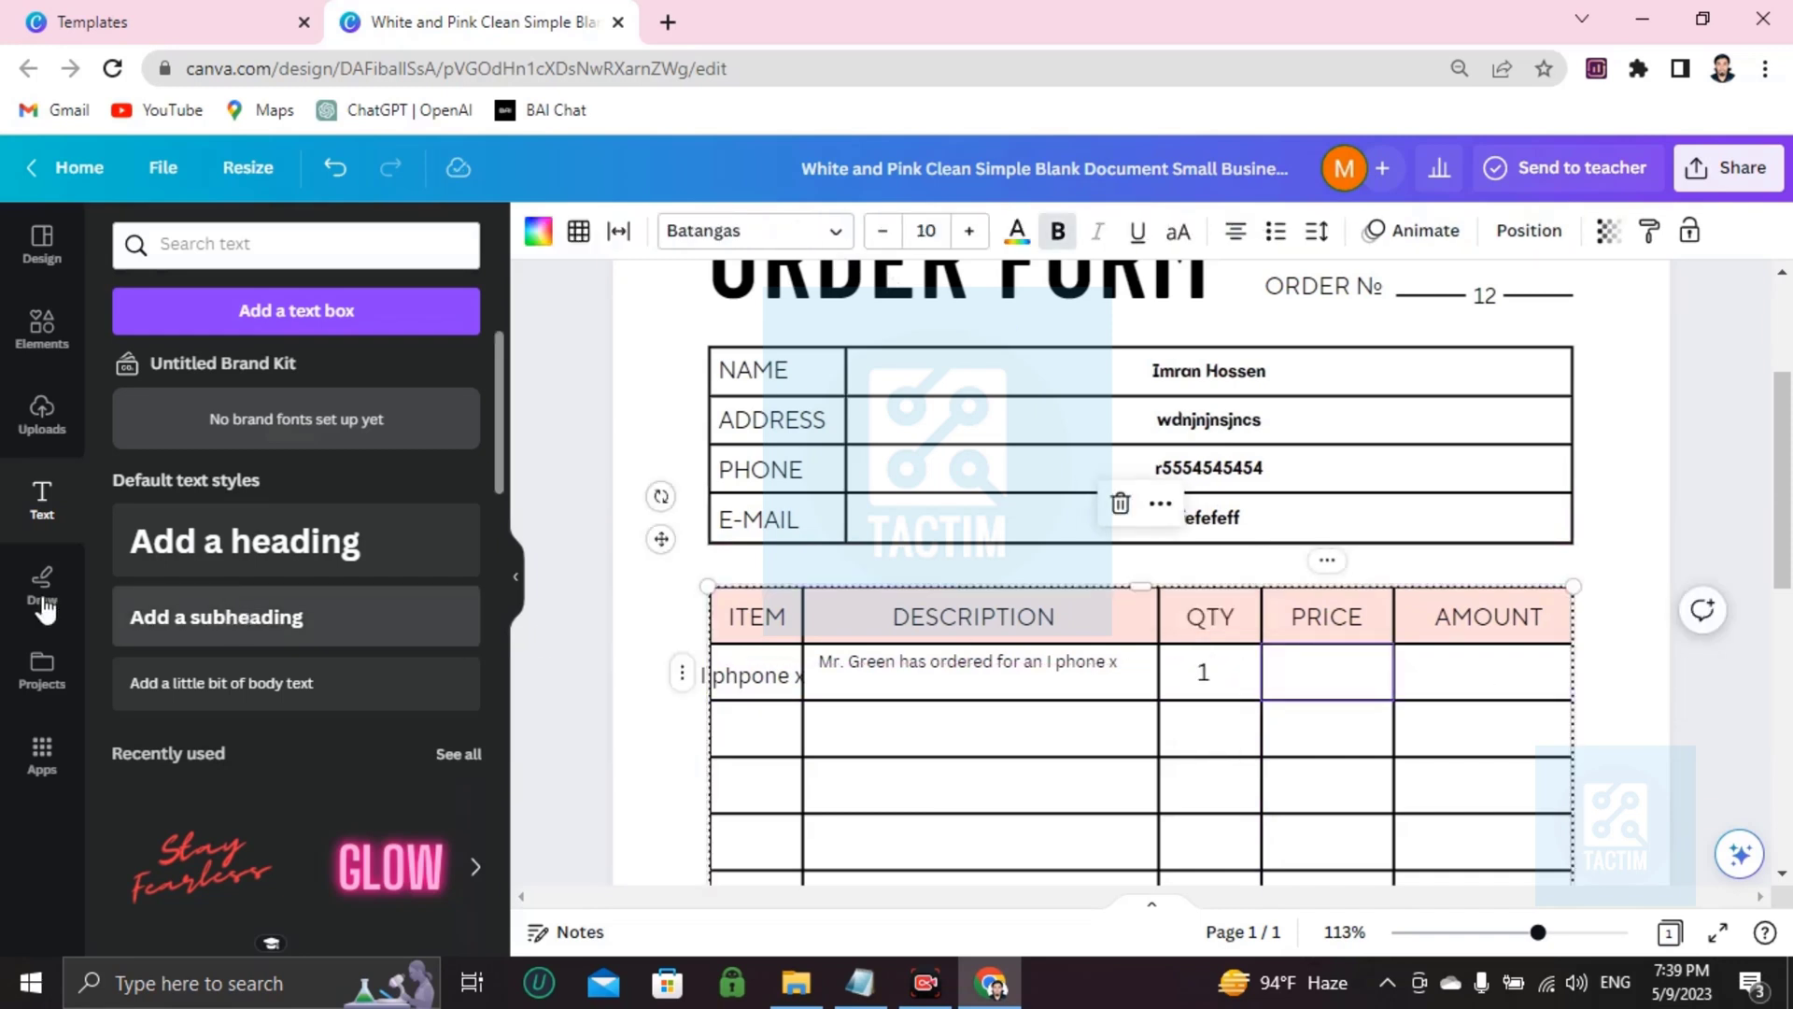
pyautogui.scroll(-5, 1281, 686)
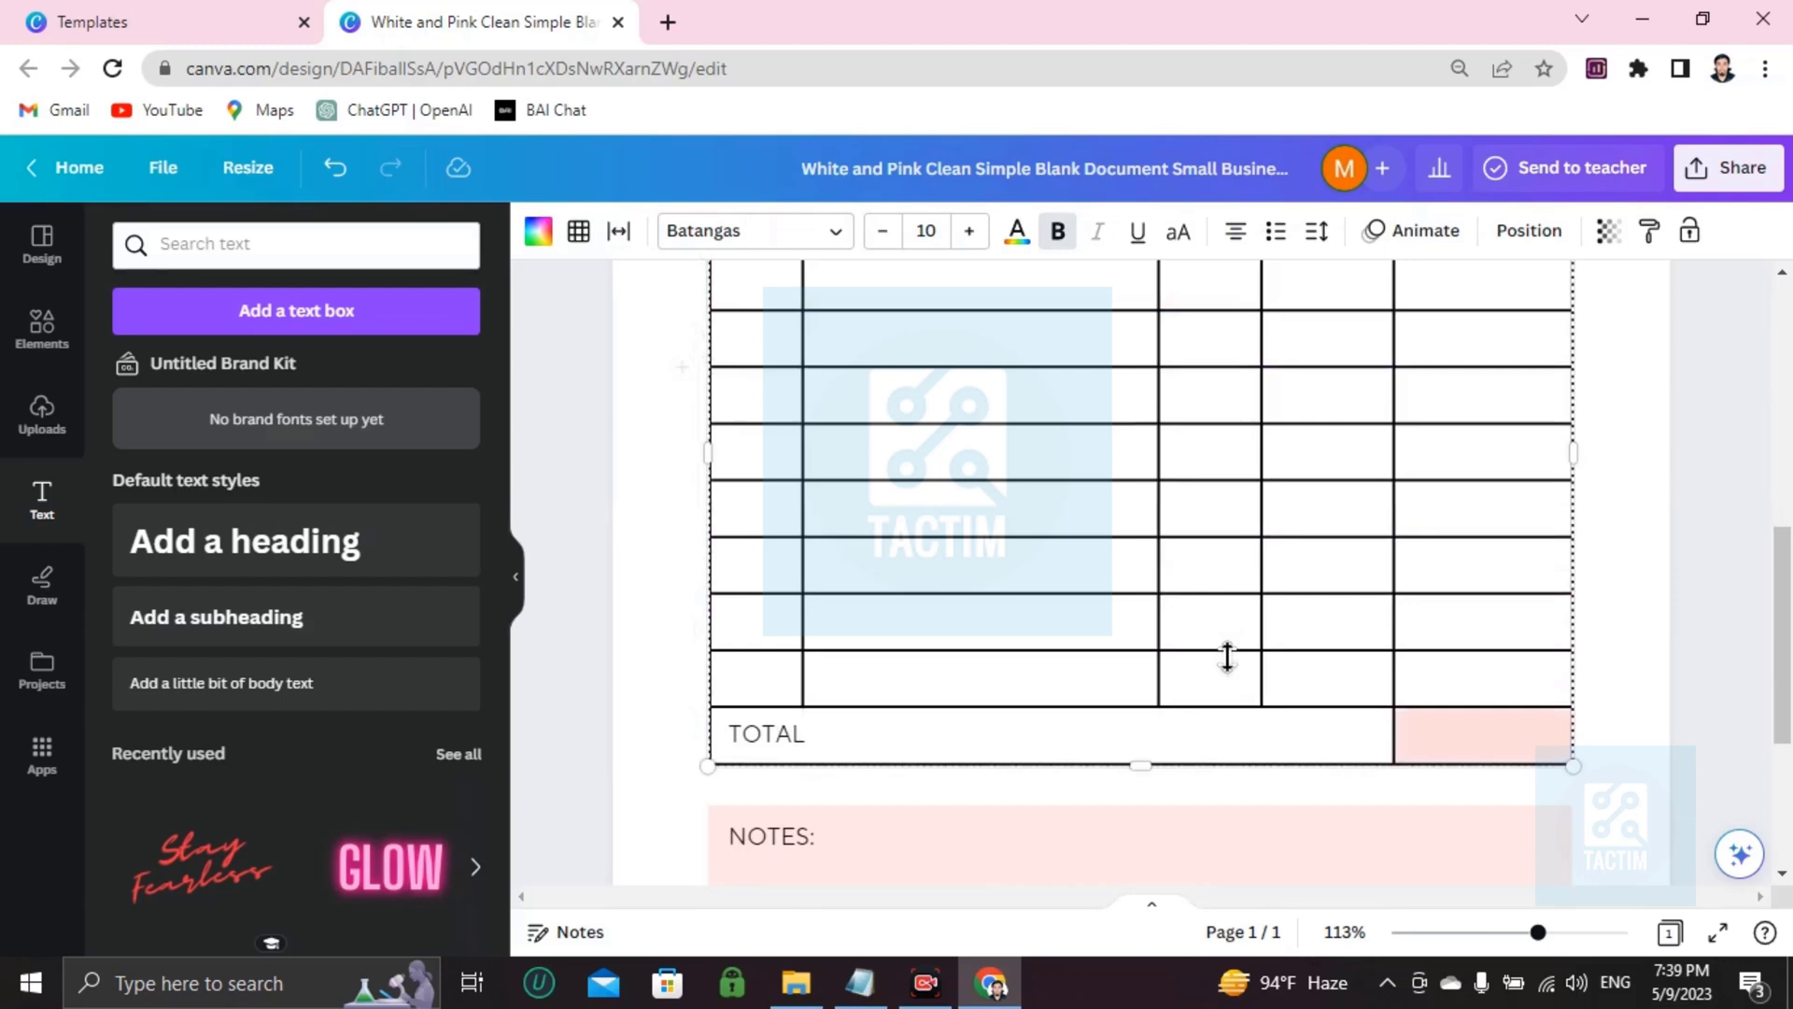
# Step: Enter 'Please pay 50% to get your product in delivery' in the NOTES box, fixing typos
pyautogui.scroll(-5, 1270, 714)
pyautogui.click(883, 547)
pyautogui.click(885, 542)
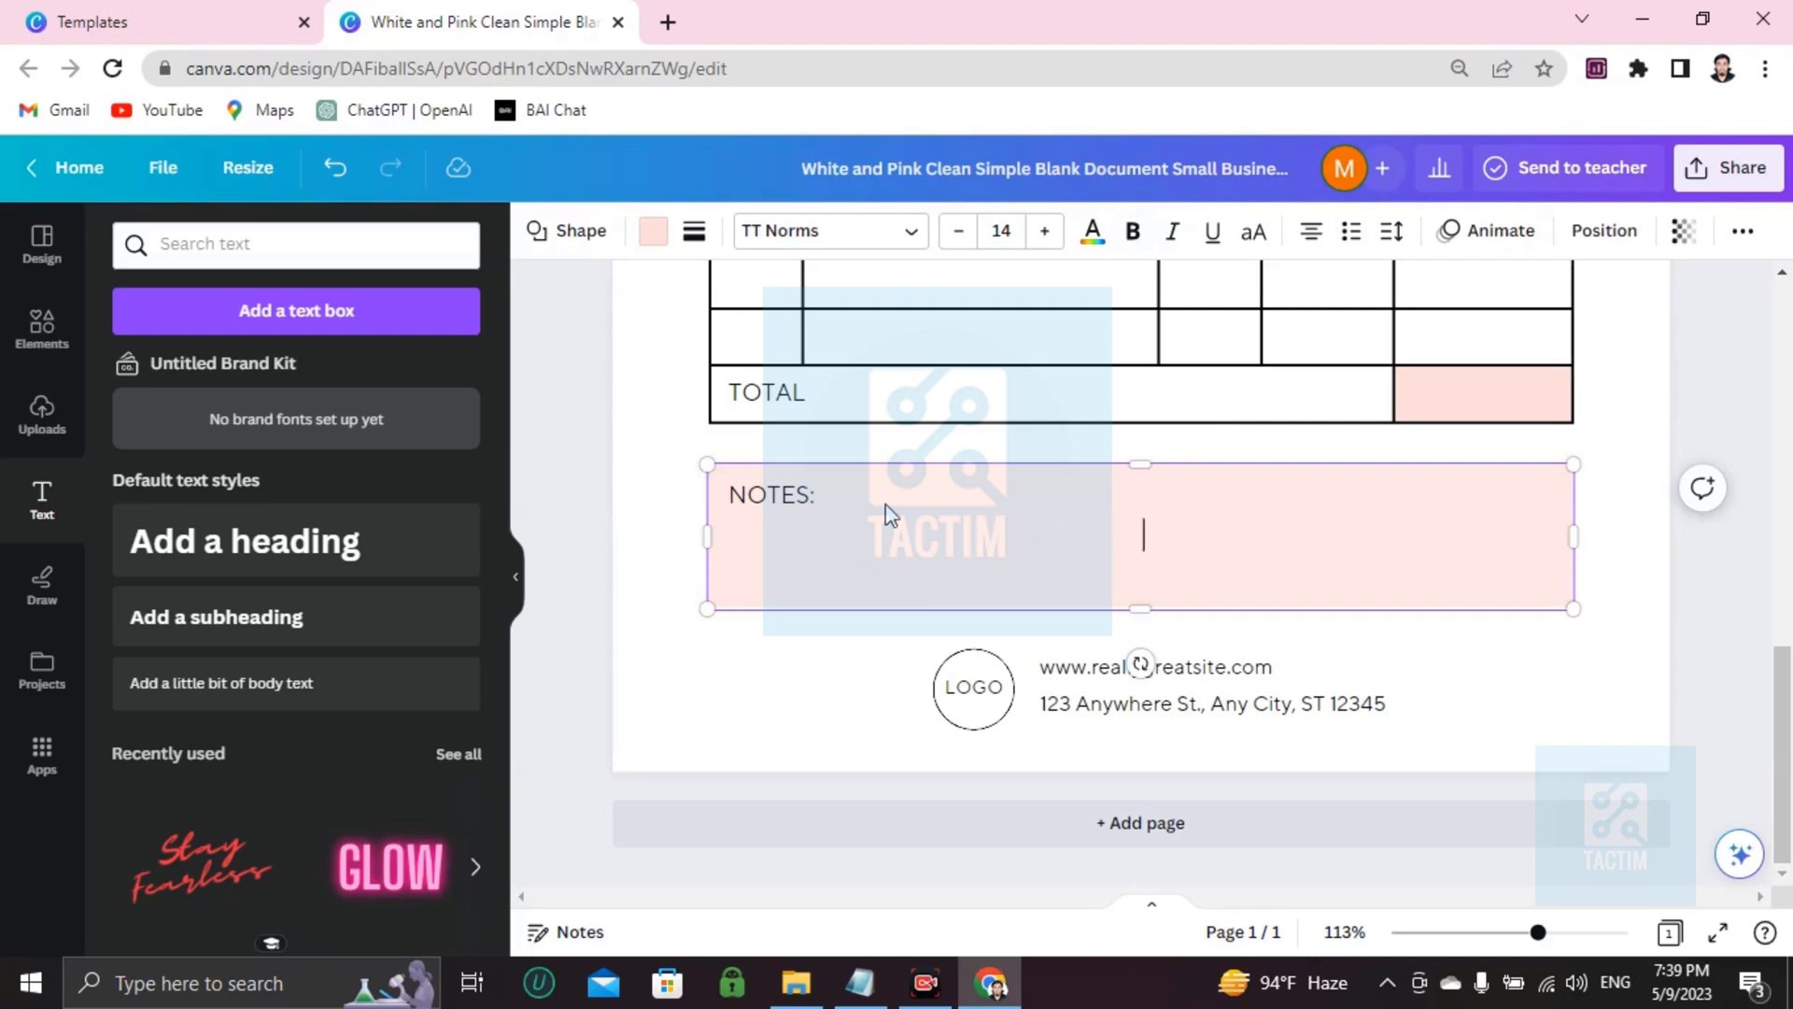
pyautogui.write('Please pay fi')
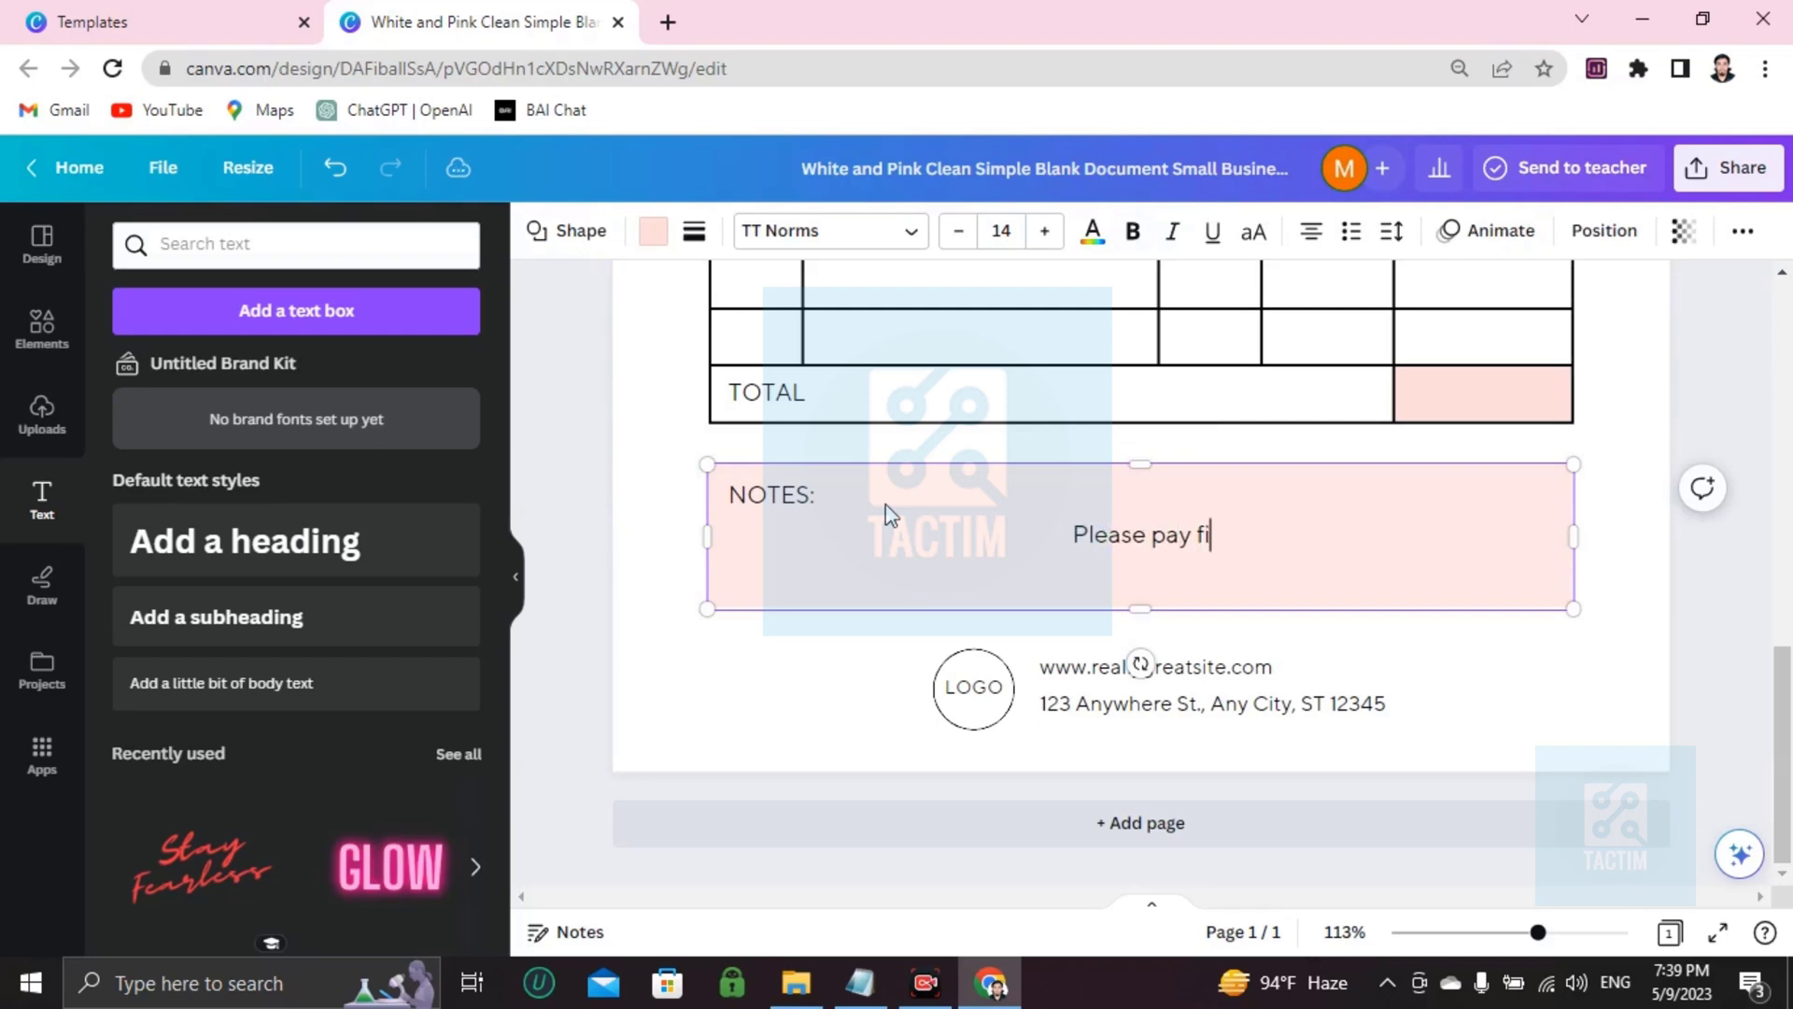
pyautogui.write('rsty')
pyautogui.press('BackSpace')
pyautogui.write('to')
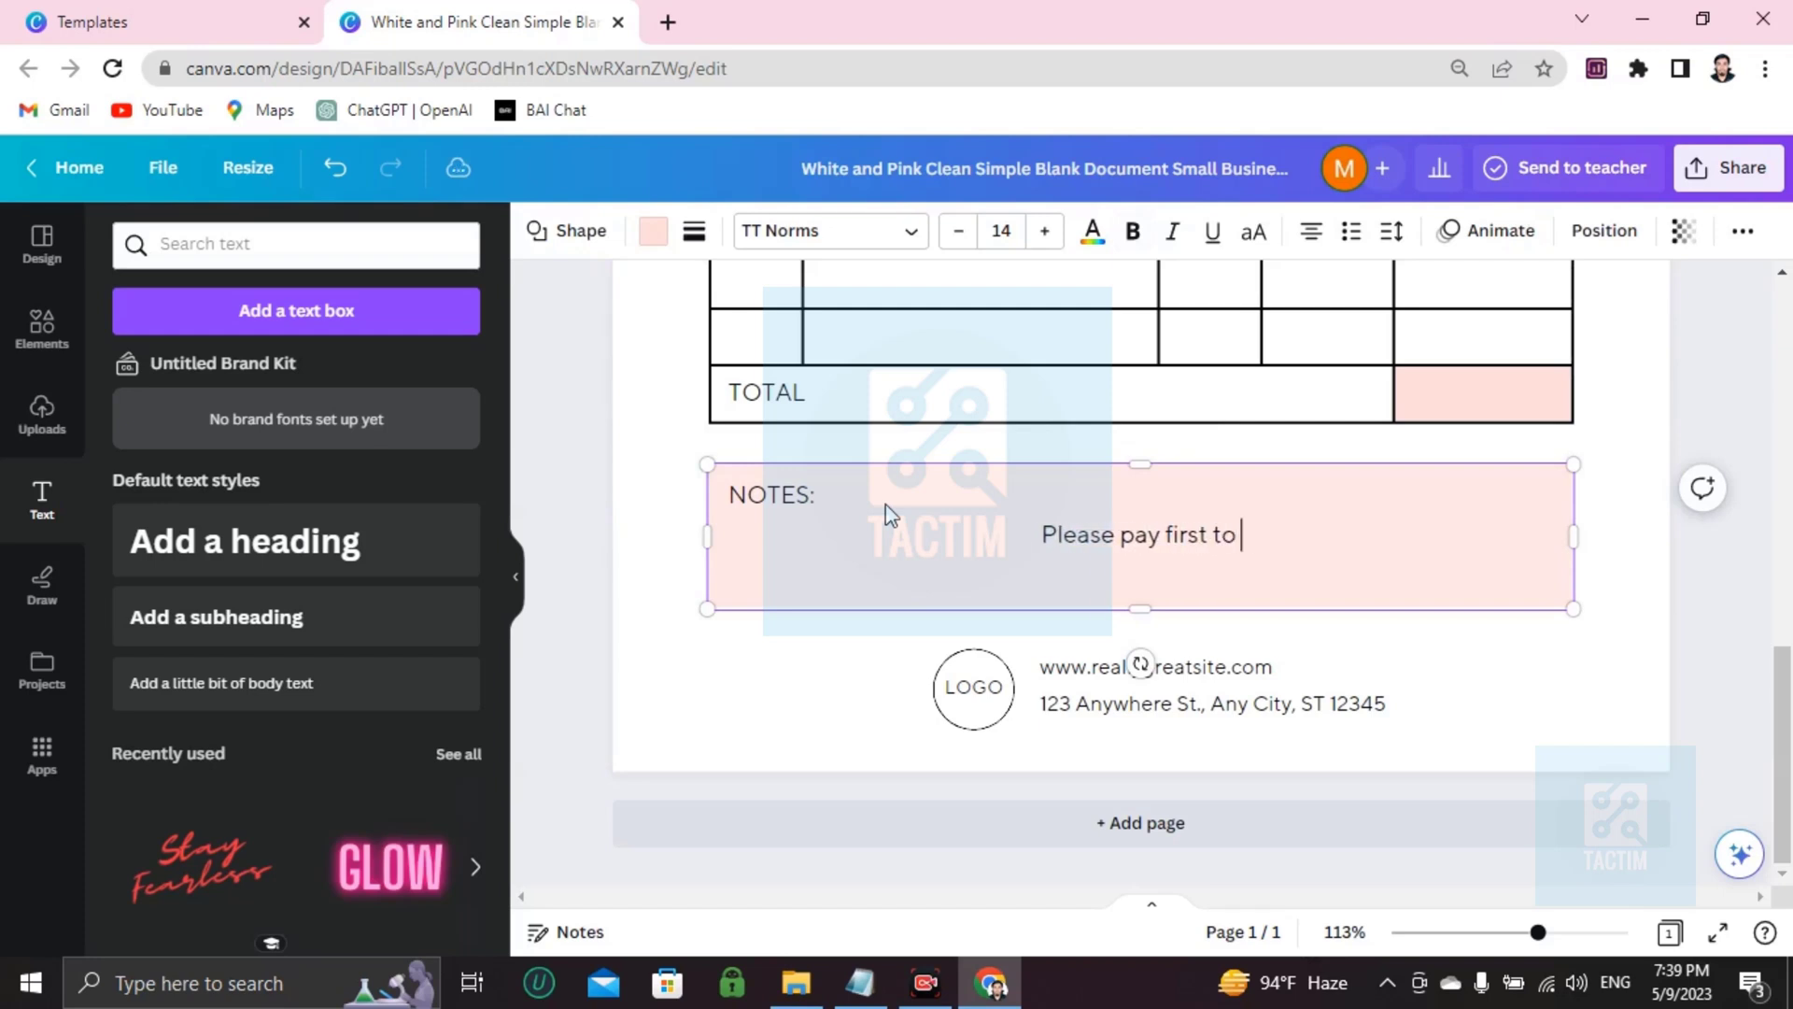
pyautogui.write(' ho')
pyautogui.press('BackSpace')
pyautogui.press('BackSpace')
pyautogui.press('BackSpace')
pyautogui.press('BackSpace')
pyautogui.press('BackSpace')
pyautogui.press('BackSpace')
pyautogui.press('BackSpace')
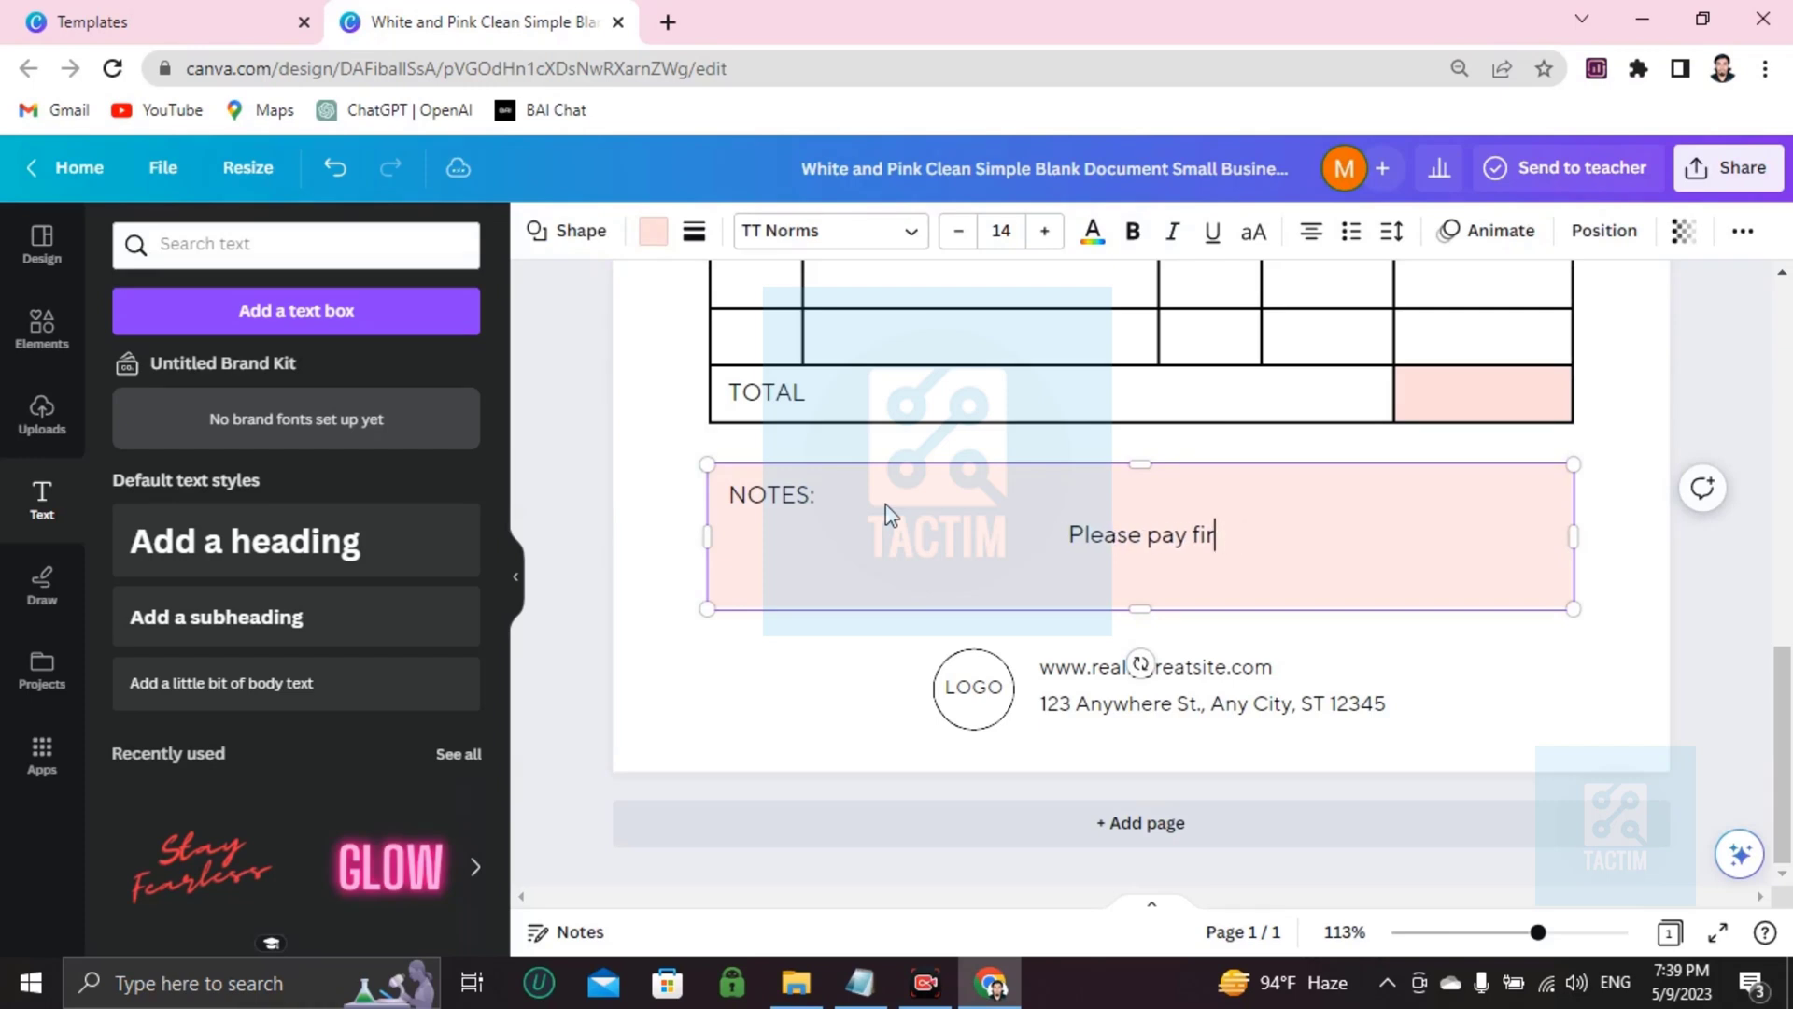
pyautogui.press('BackSpace')
pyautogui.press('BackSpace')
pyautogui.press('BackSpace')
pyautogui.press('BackSpace')
pyautogui.write('50%')
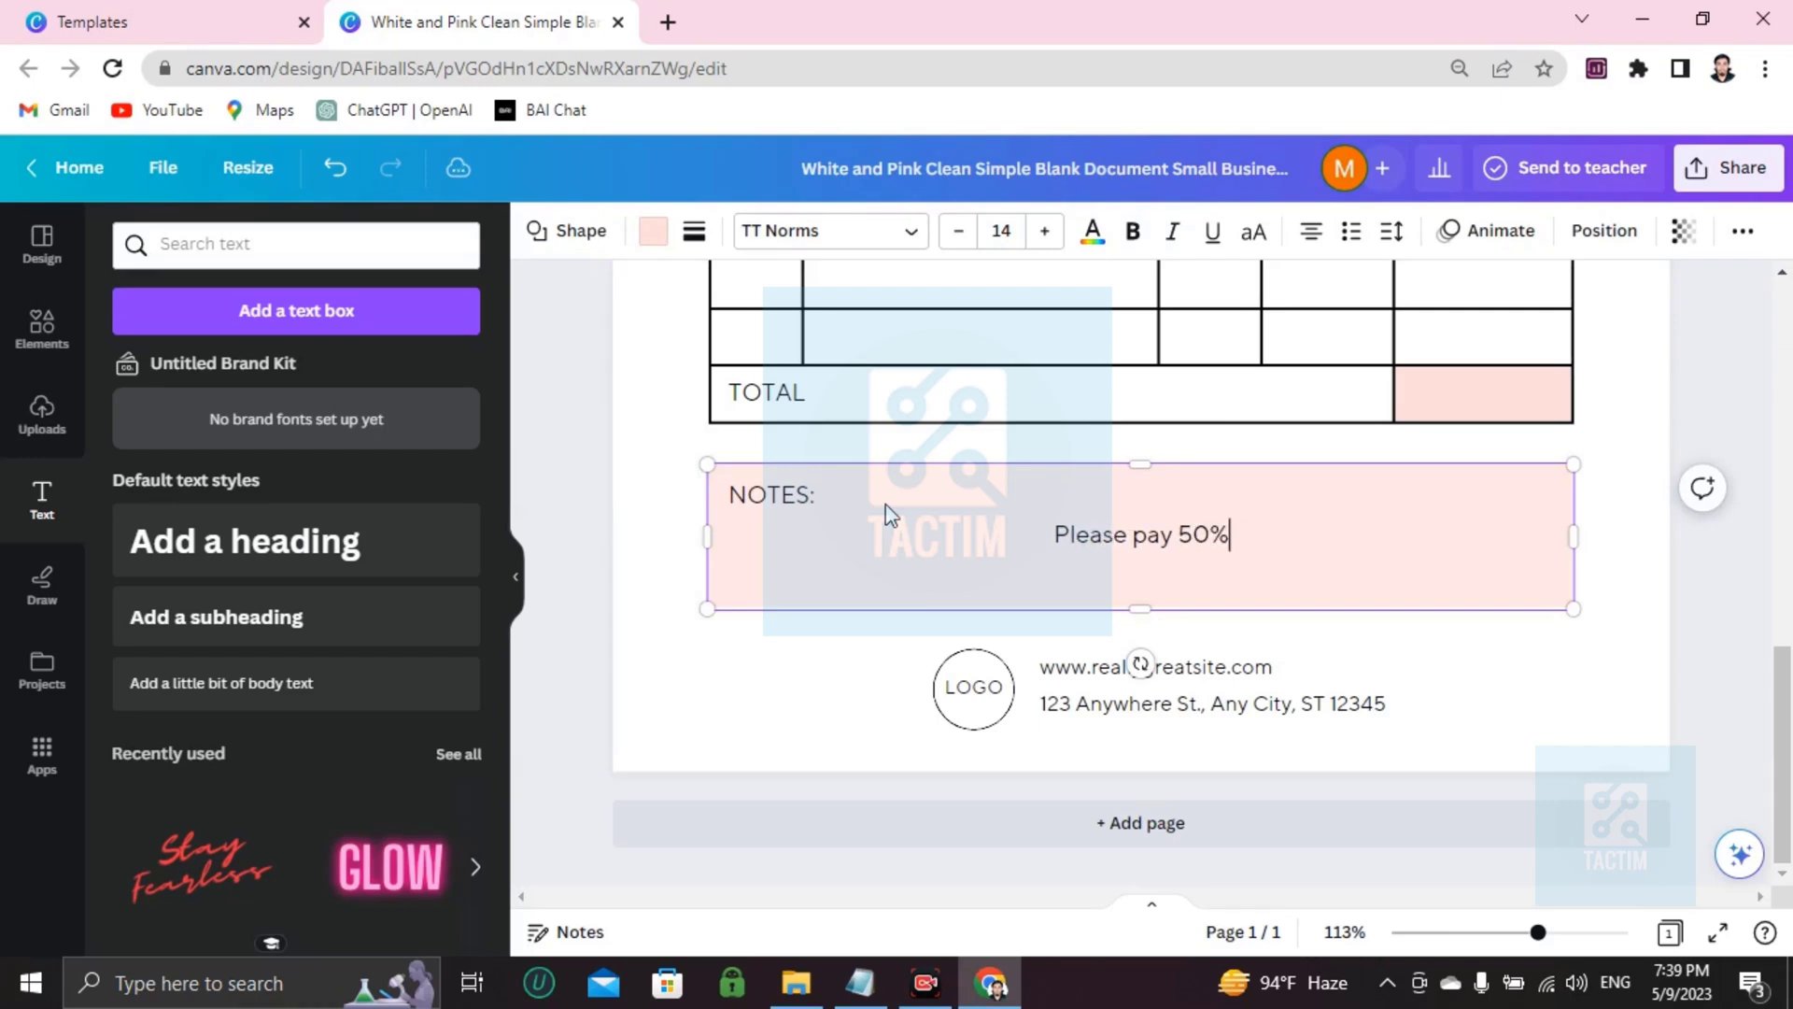
pyautogui.write(' to')
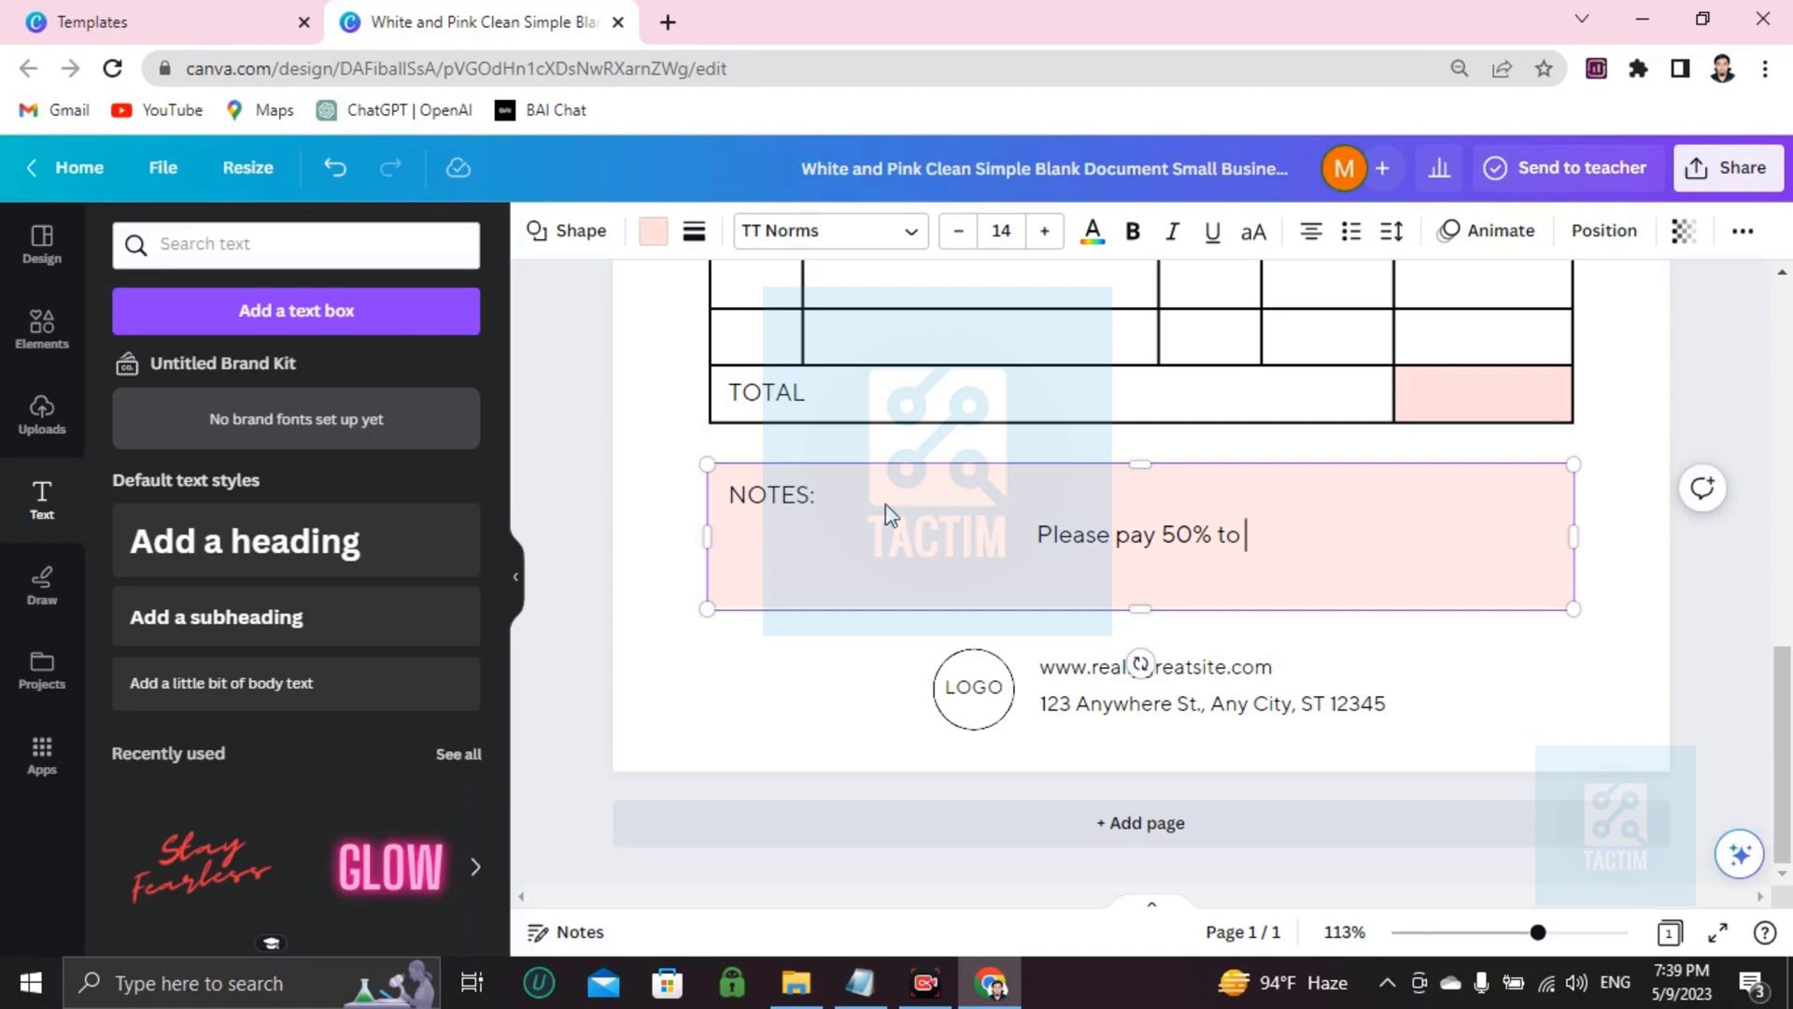
pyautogui.write(' get your ')
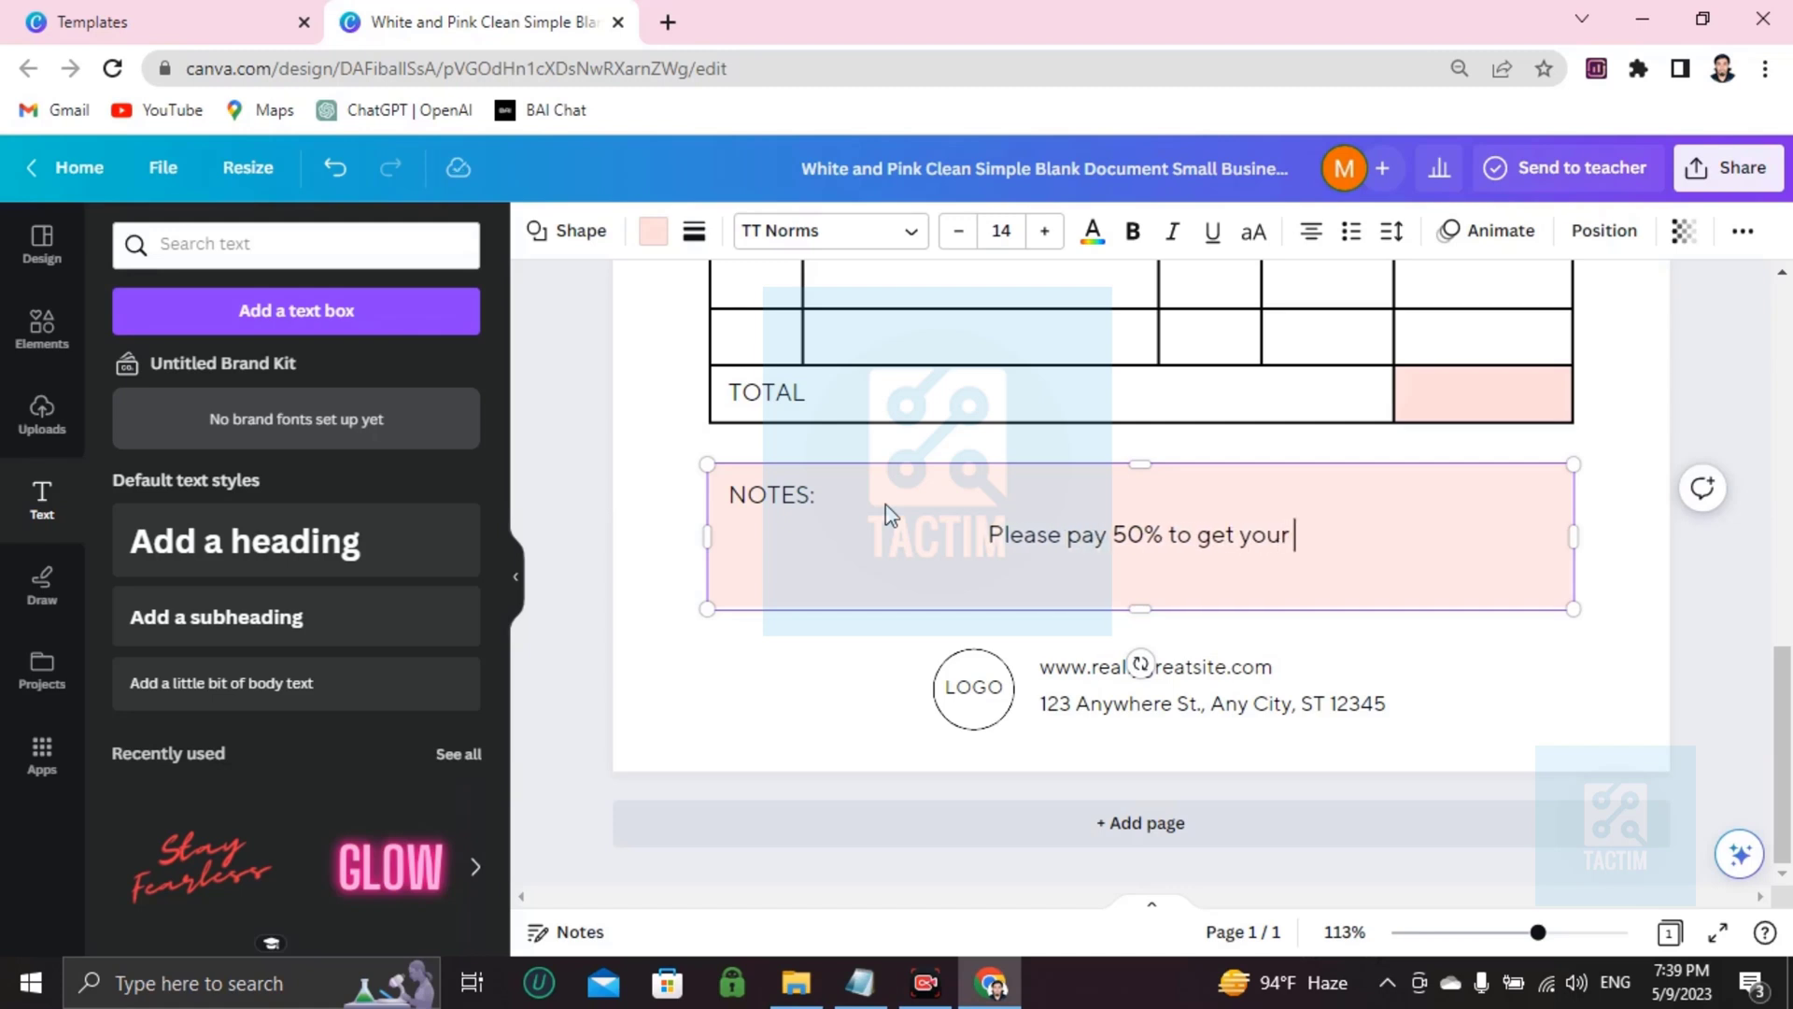
pyautogui.write('p')
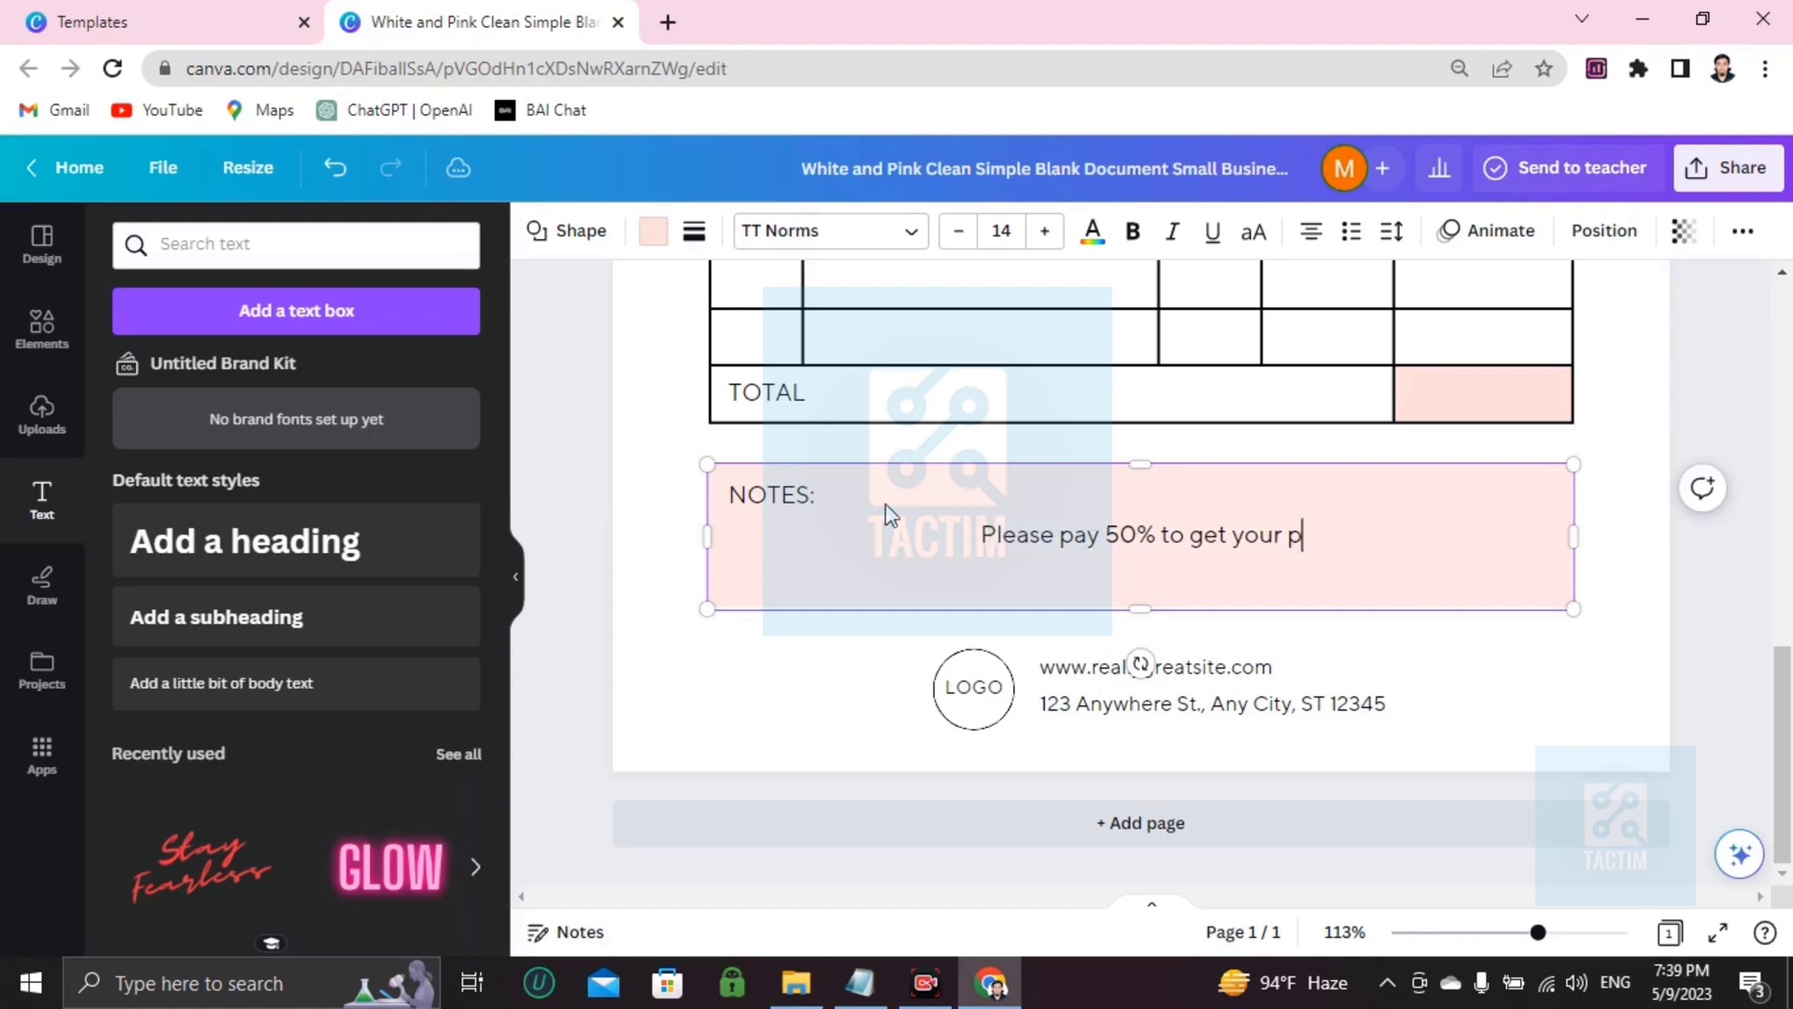
pyautogui.write('roduct in')
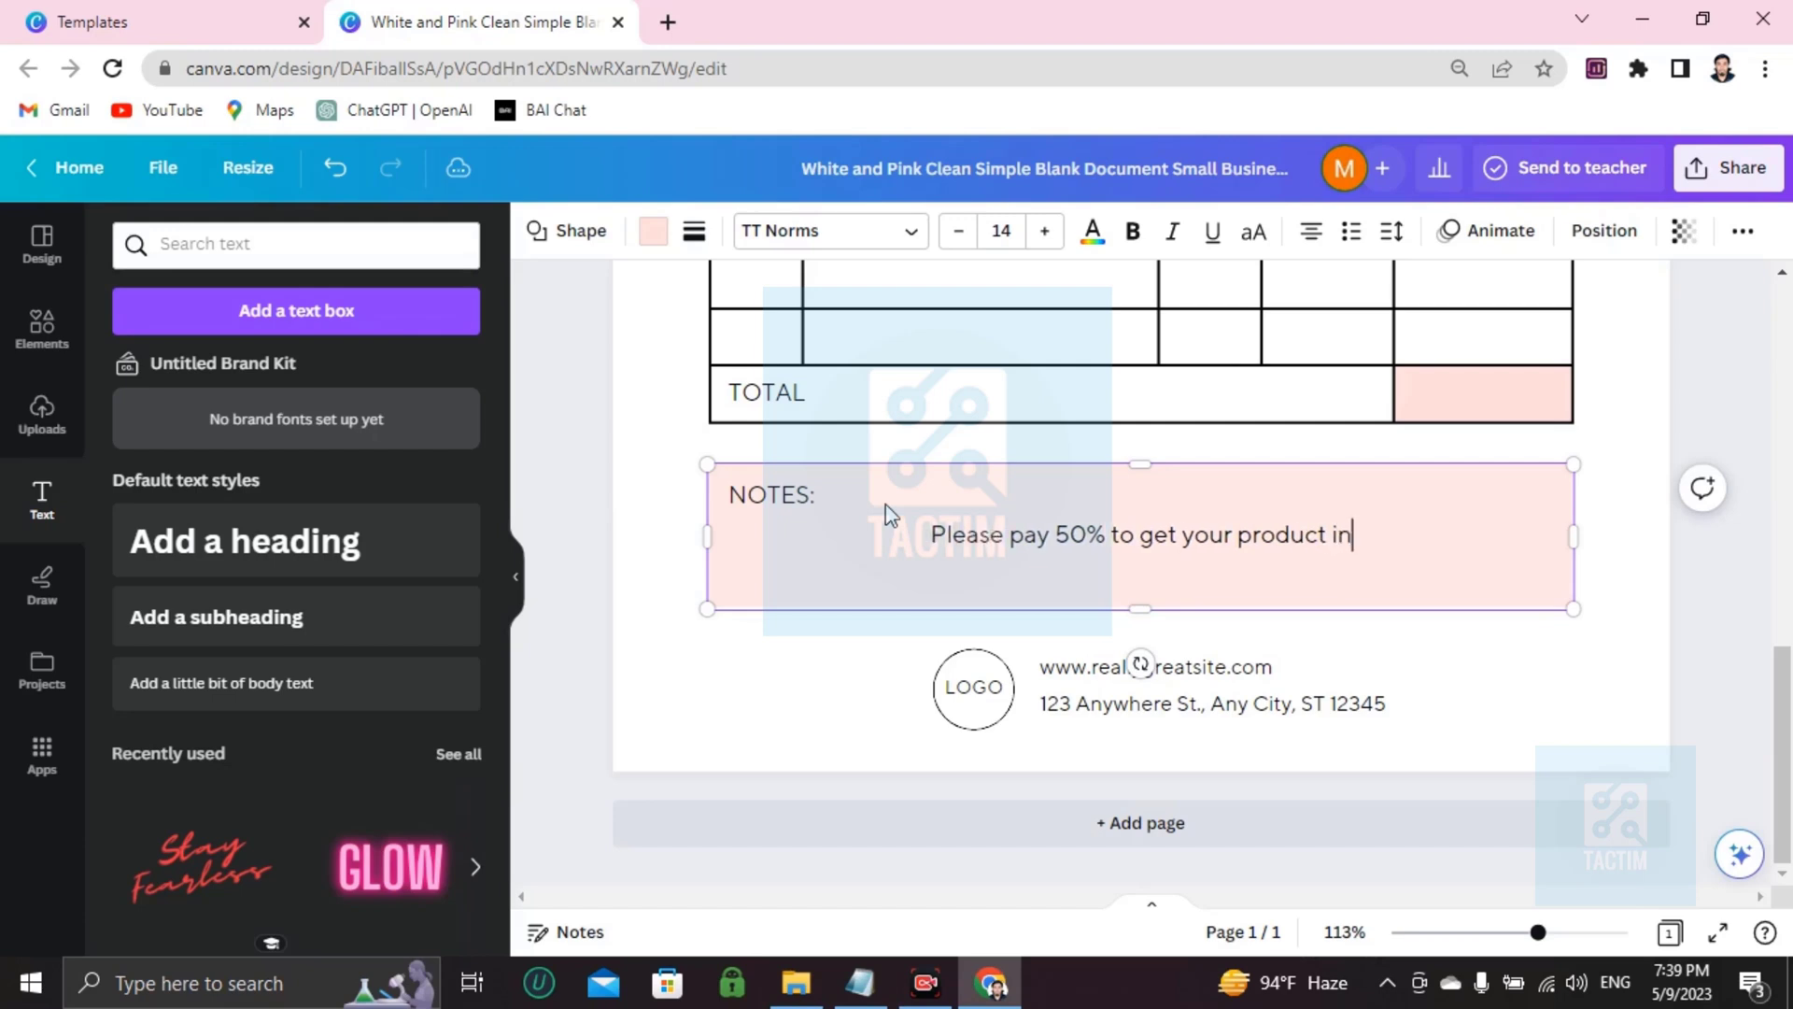
pyautogui.write(' delivrry')
pyautogui.press('BackSpace')
pyautogui.press('BackSpace')
pyautogui.press('BackSpace')
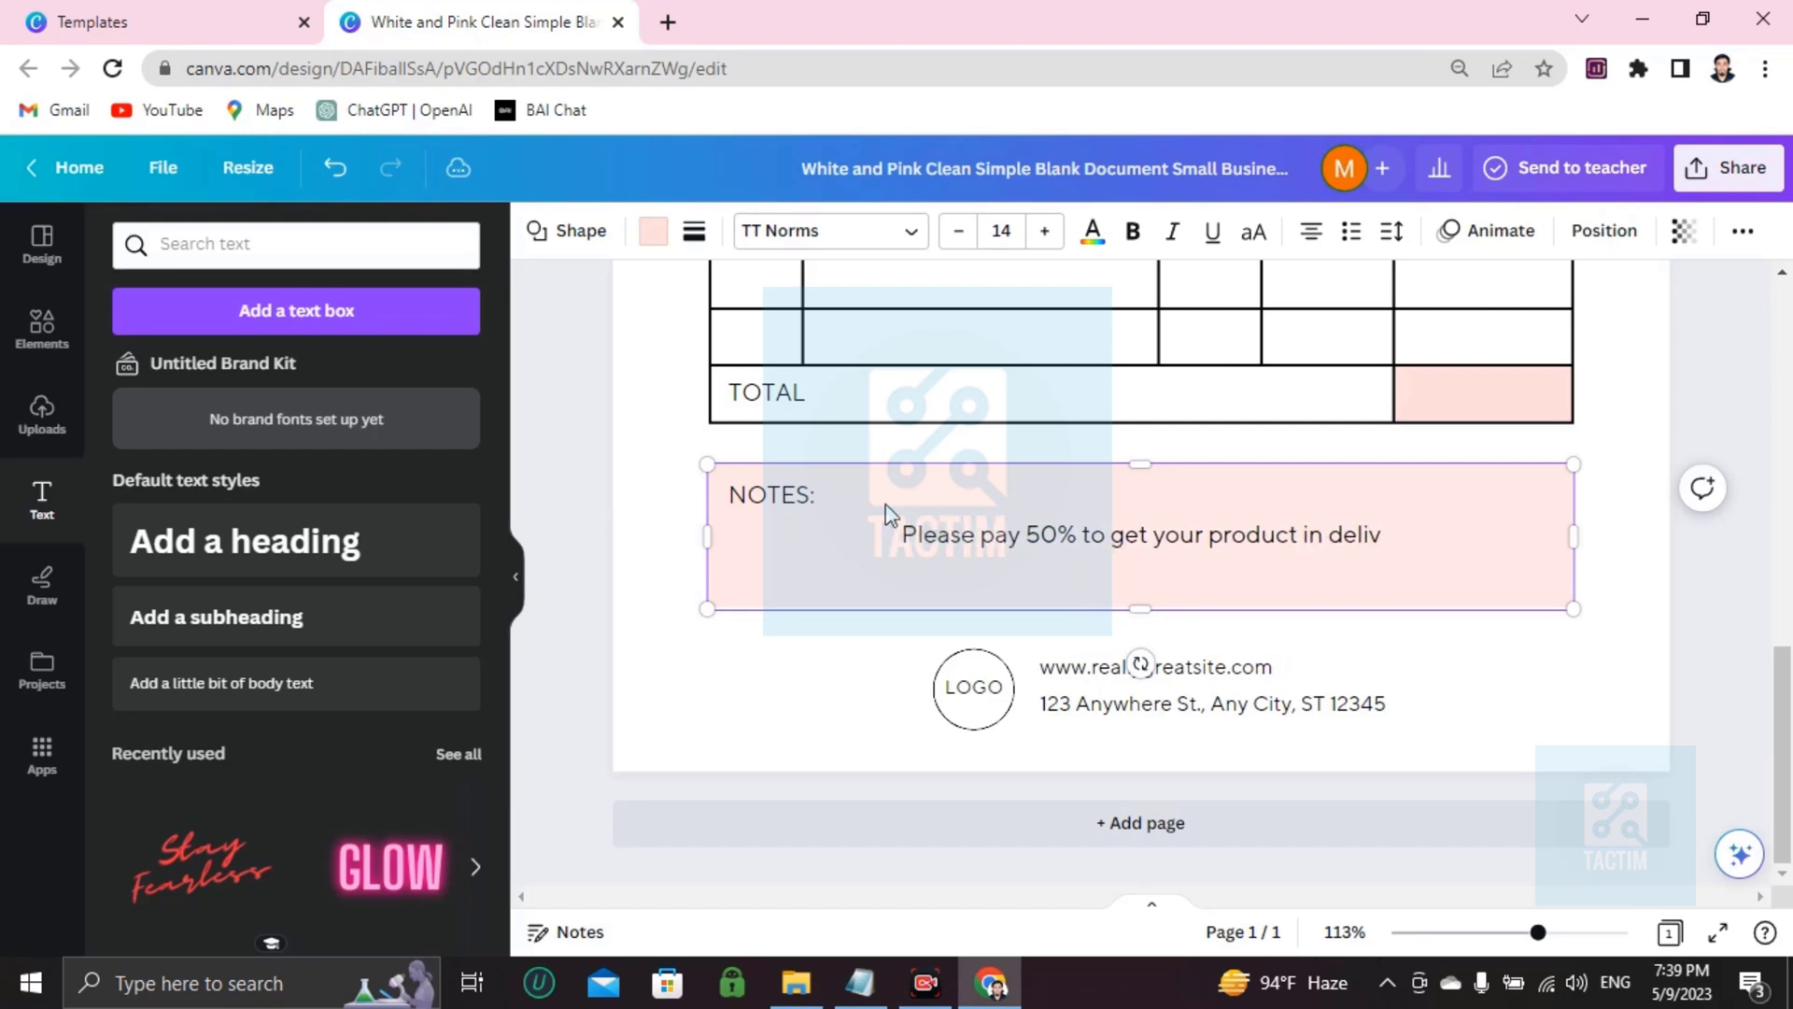
pyautogui.write('ery')
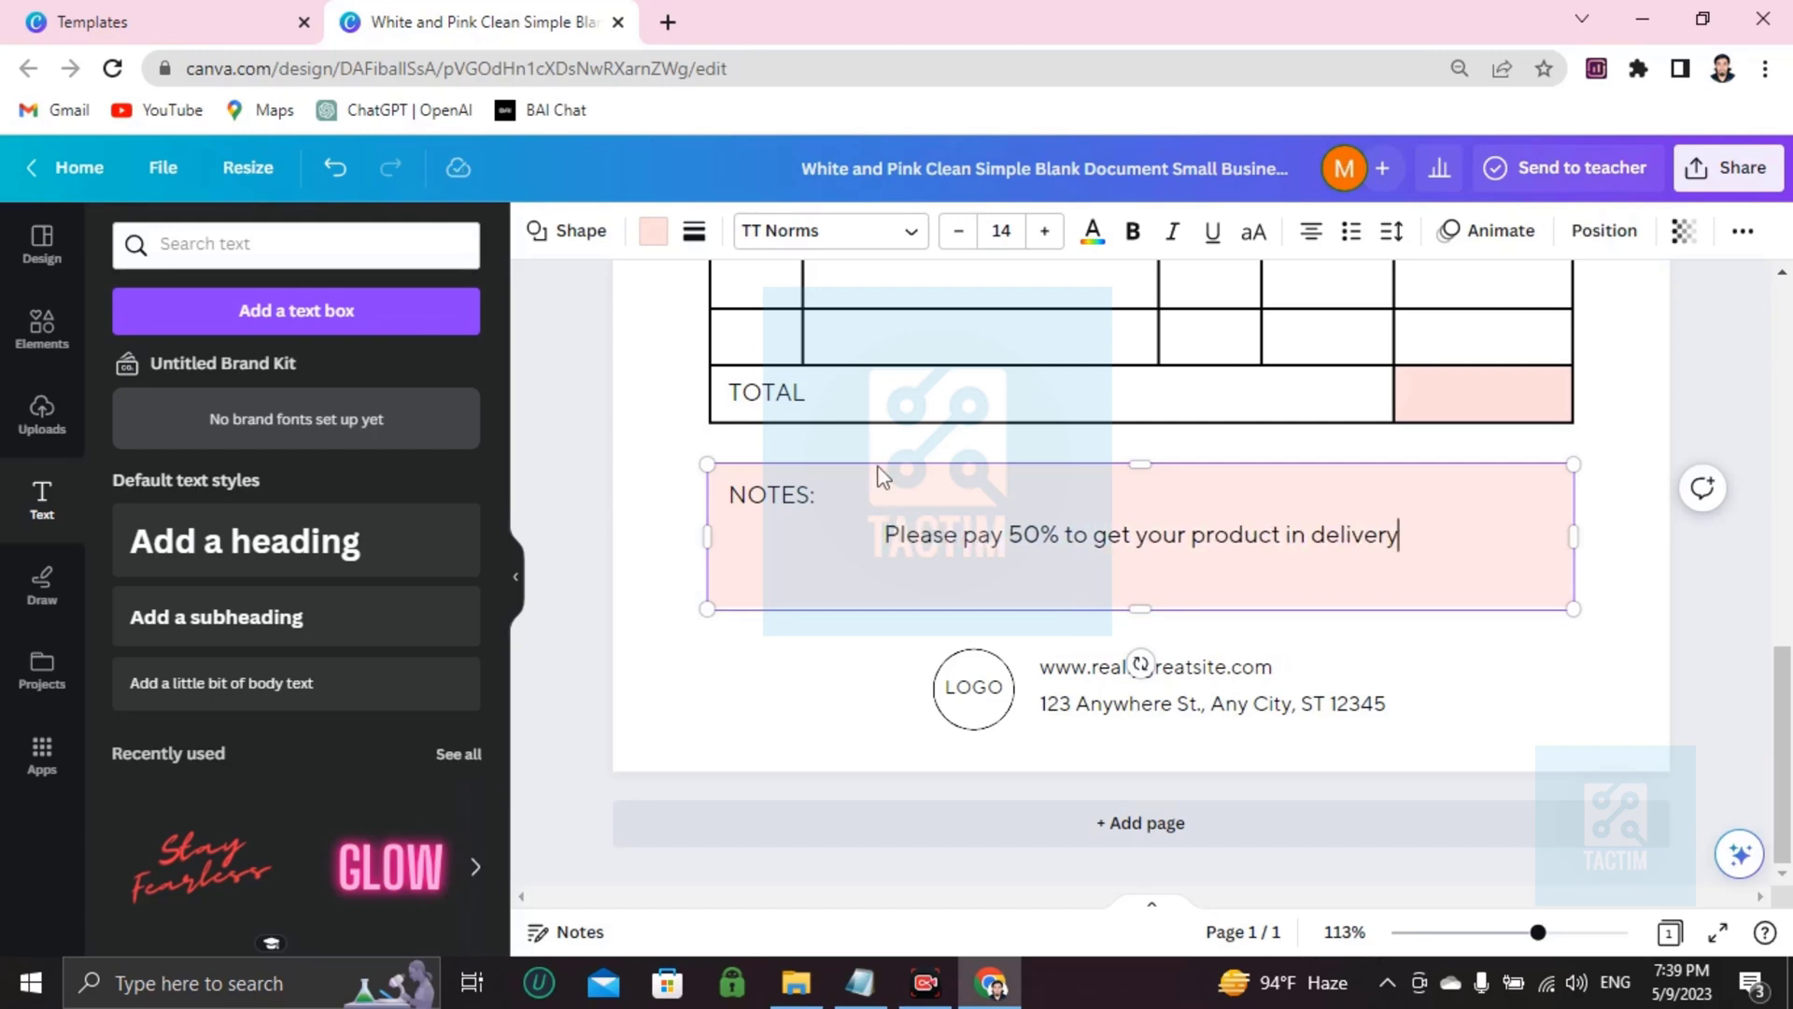
# Step: Dismiss the pop-up notification covering the order form page
pyautogui.scroll(2, 1297, 570)
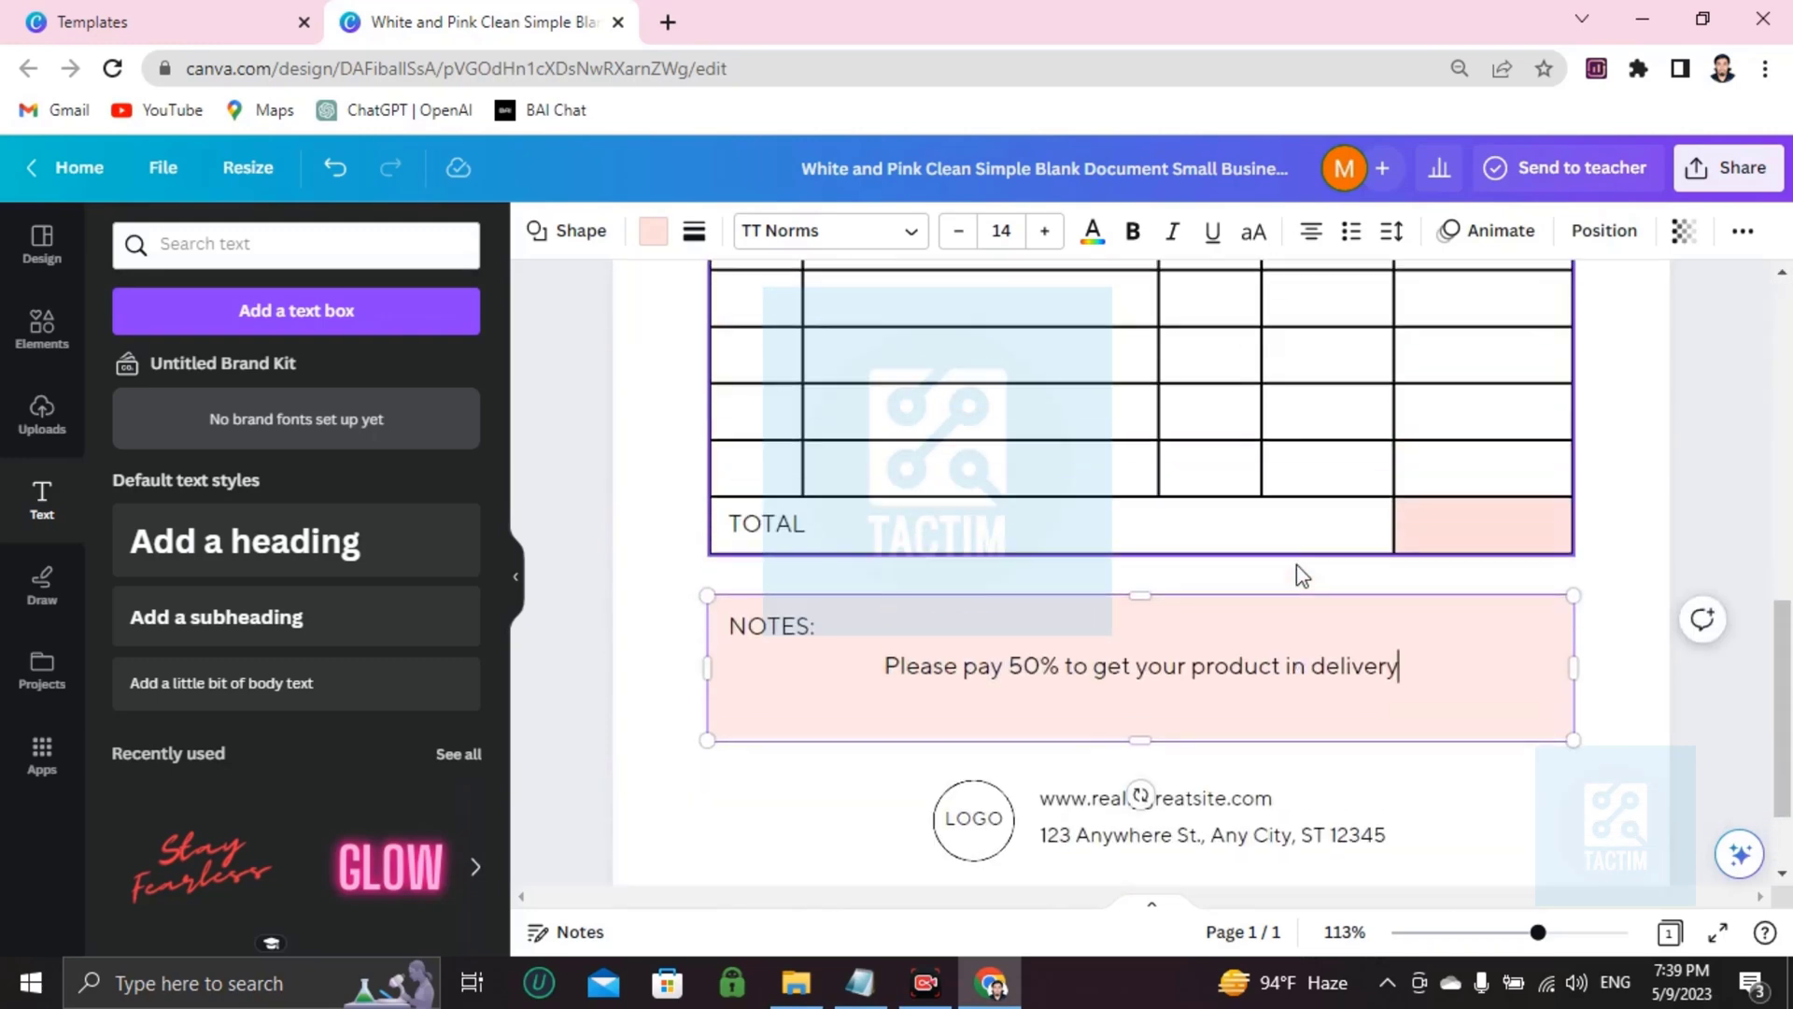
pyautogui.scroll(-1, 1297, 564)
pyautogui.scroll(5, 1296, 564)
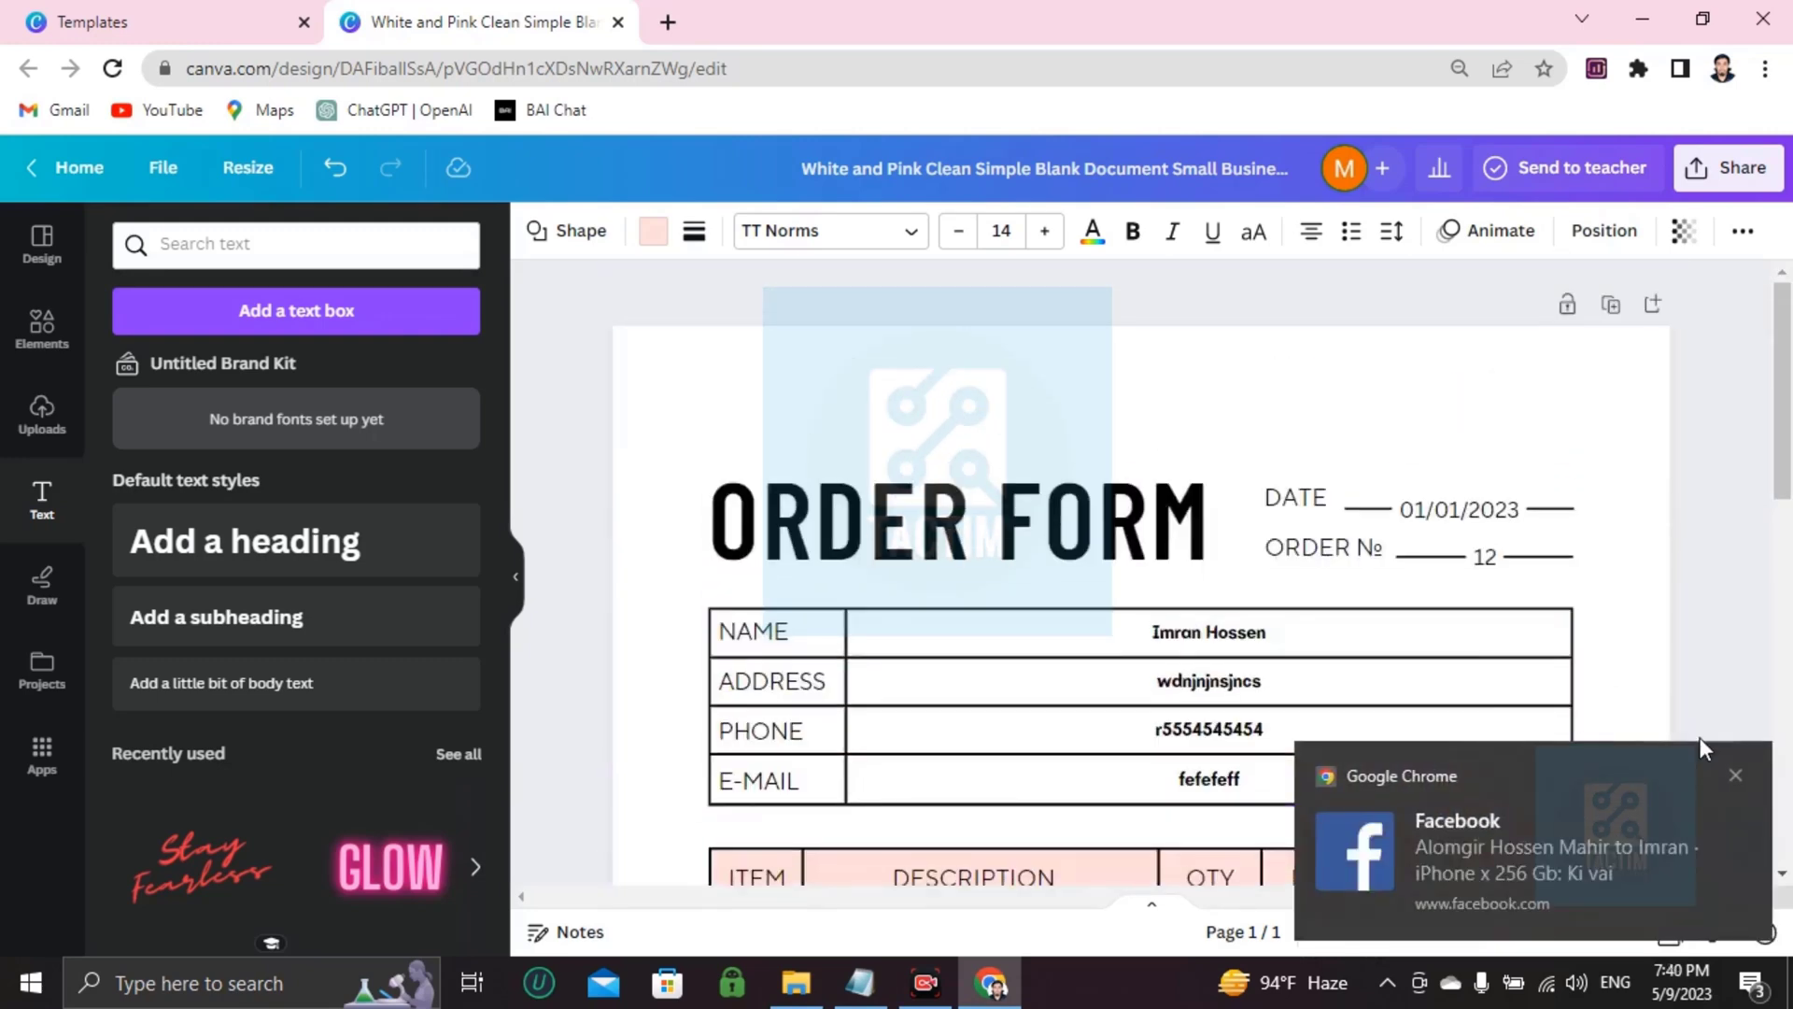
pyautogui.click(1735, 778)
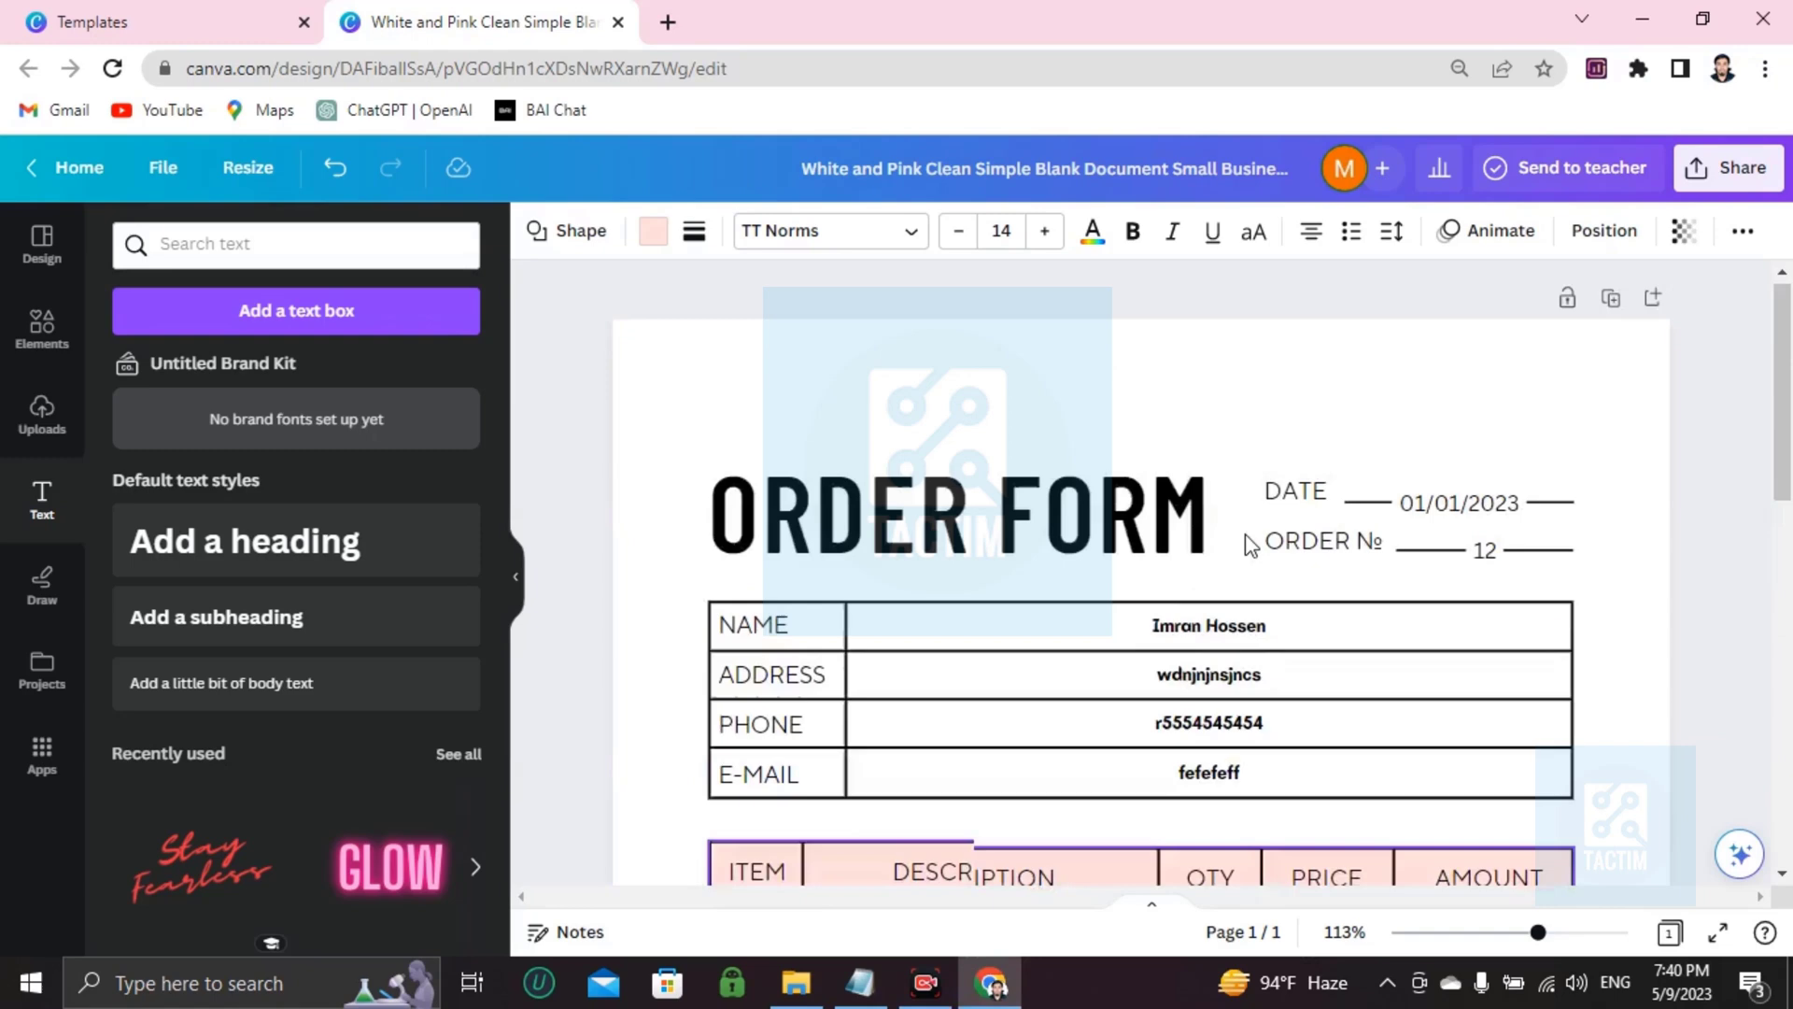
# Step: Set the page background to the silver-to-white gradient from the Gradients colours
pyautogui.click(822, 408)
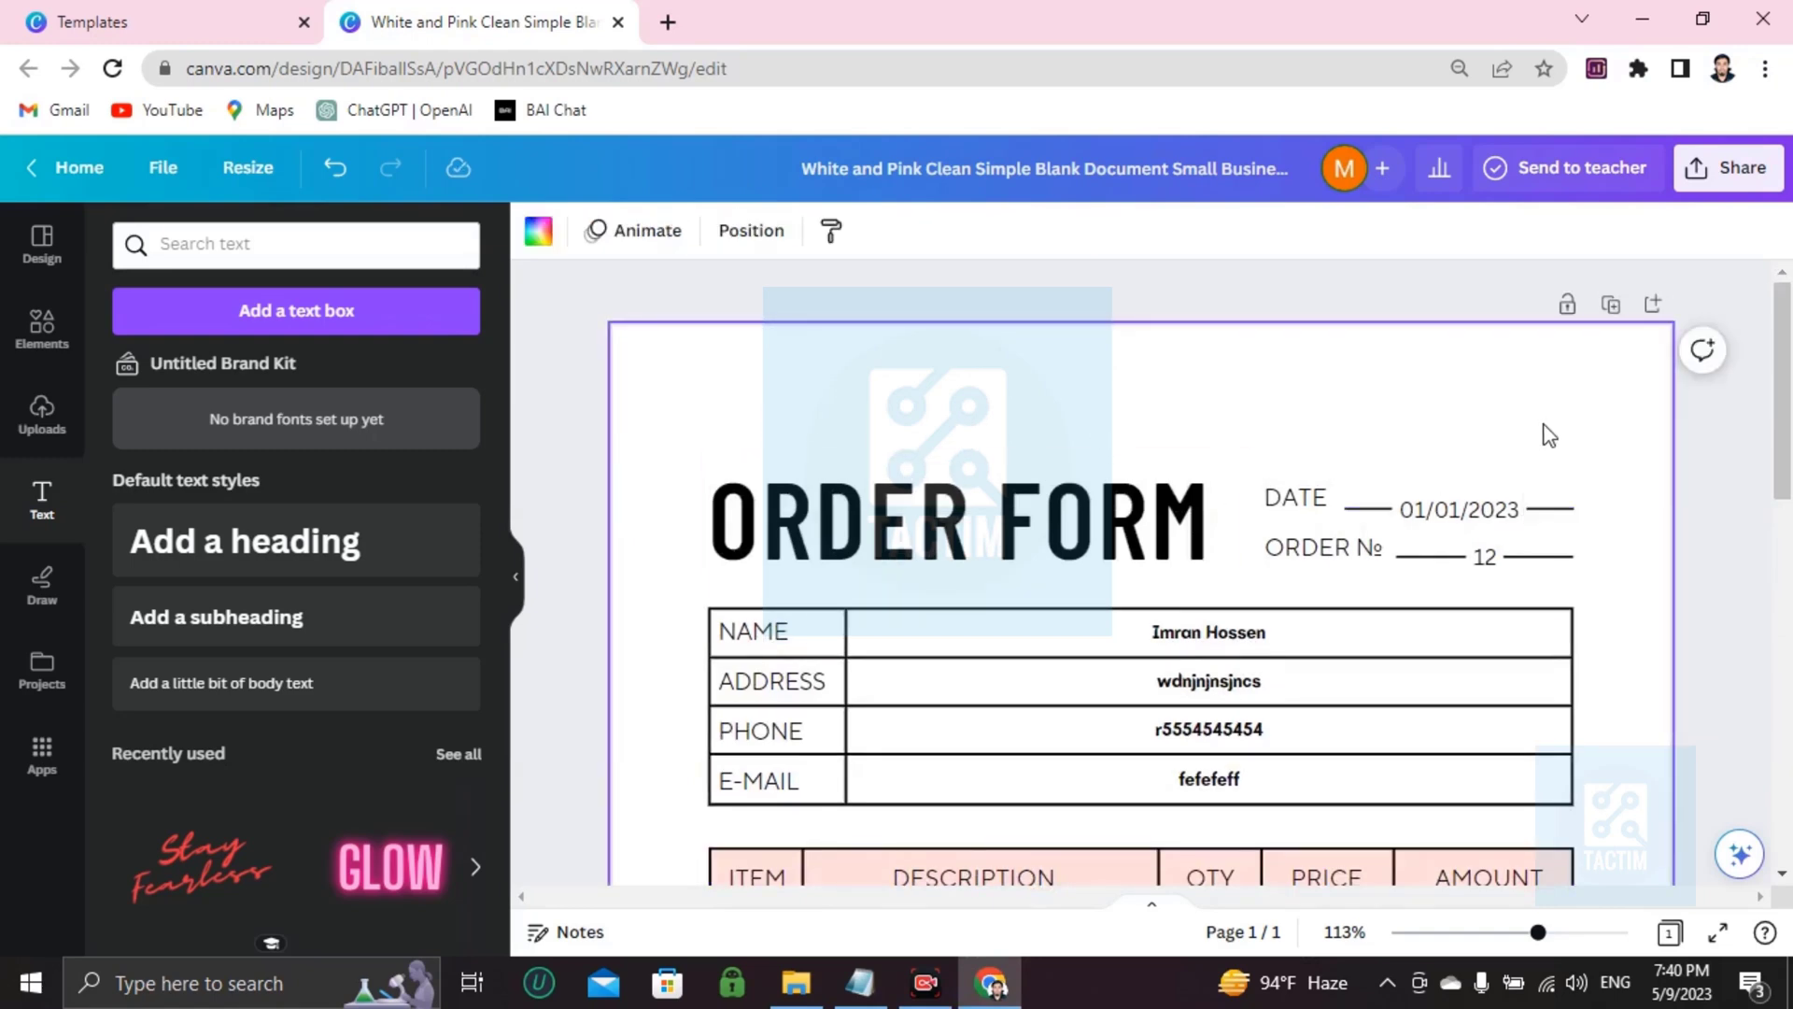
pyautogui.click(538, 230)
pyautogui.scroll(-5, 523, 421)
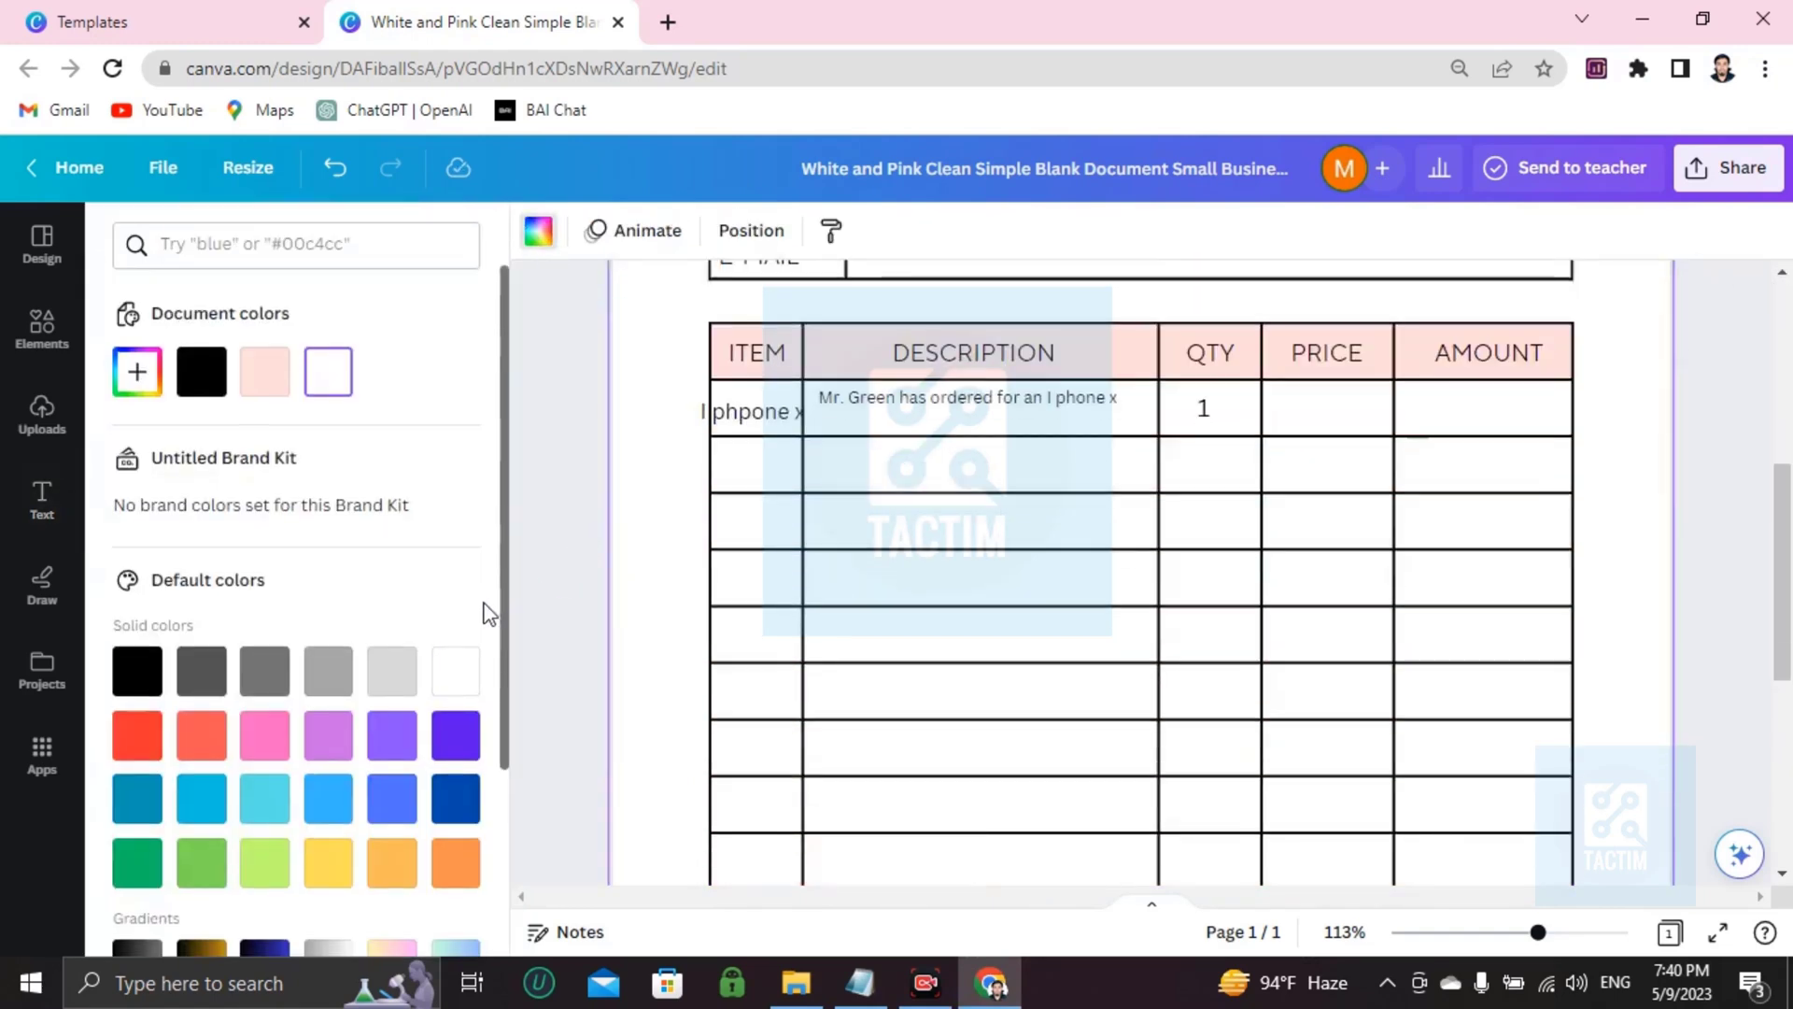
pyautogui.scroll(-3, 448, 625)
pyautogui.click(328, 708)
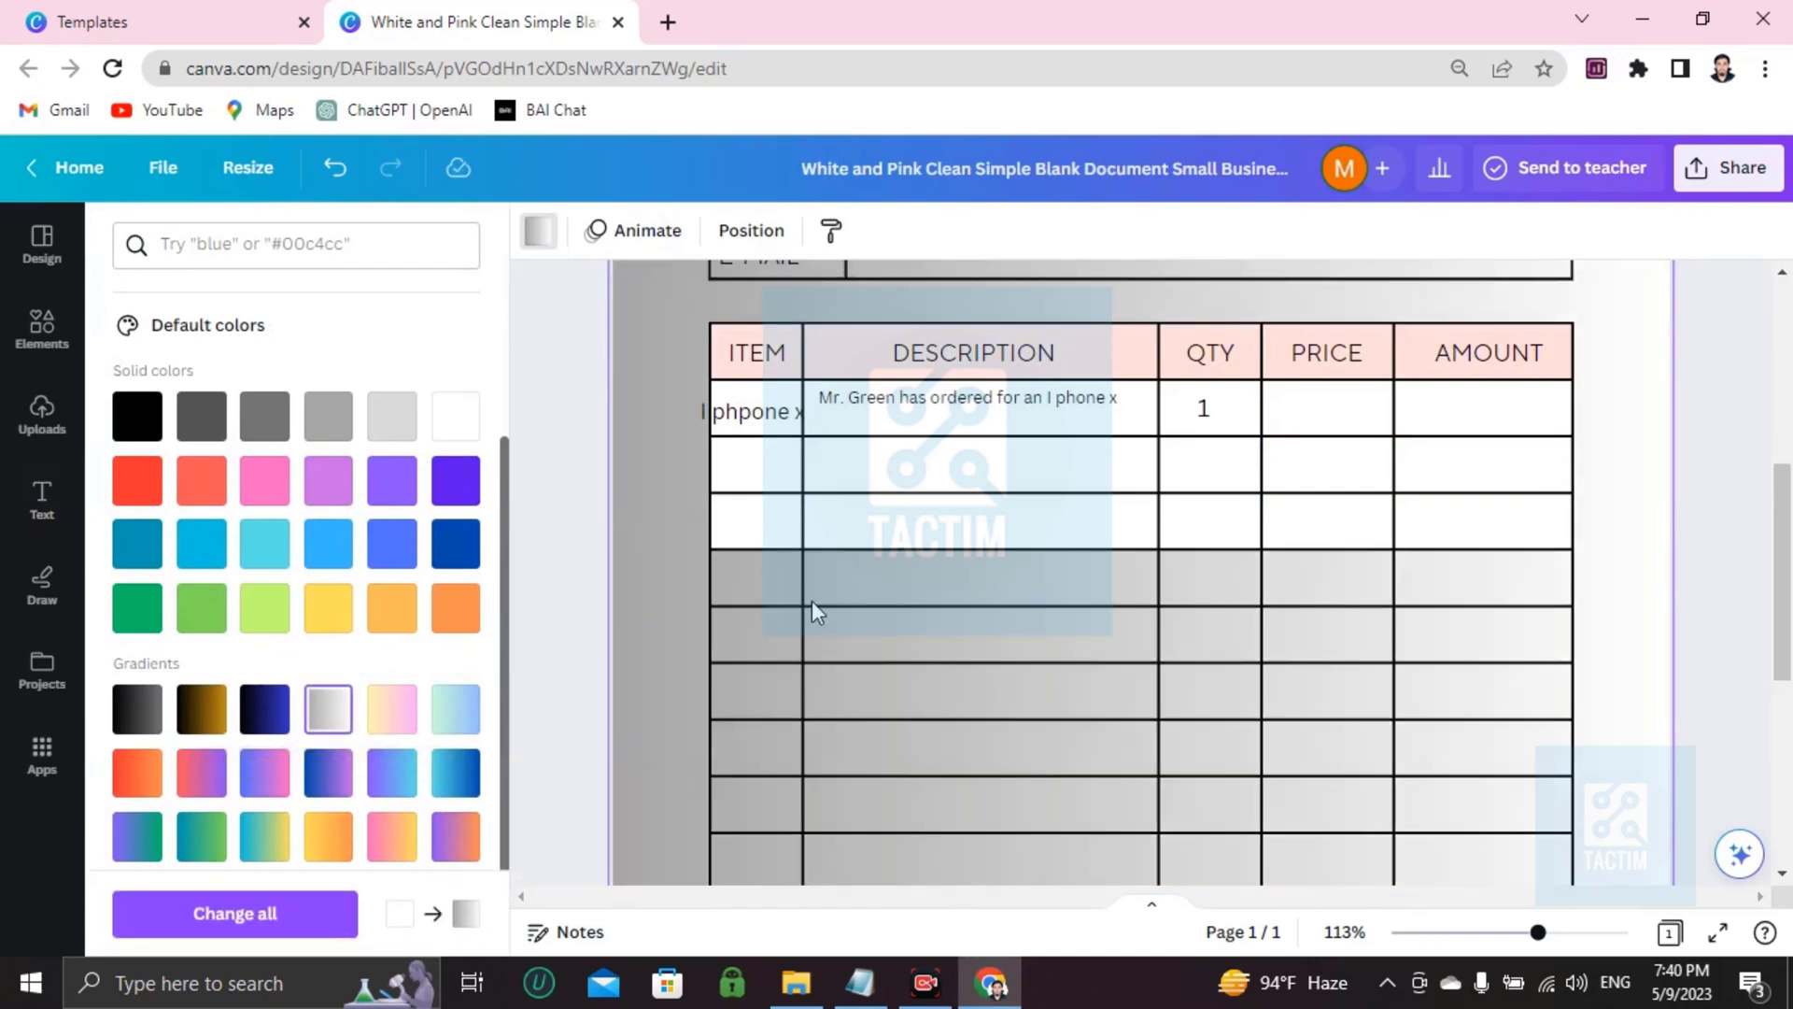
pyautogui.scroll(5, 879, 570)
pyautogui.scroll(-2, 939, 540)
pyautogui.scroll(2, 940, 540)
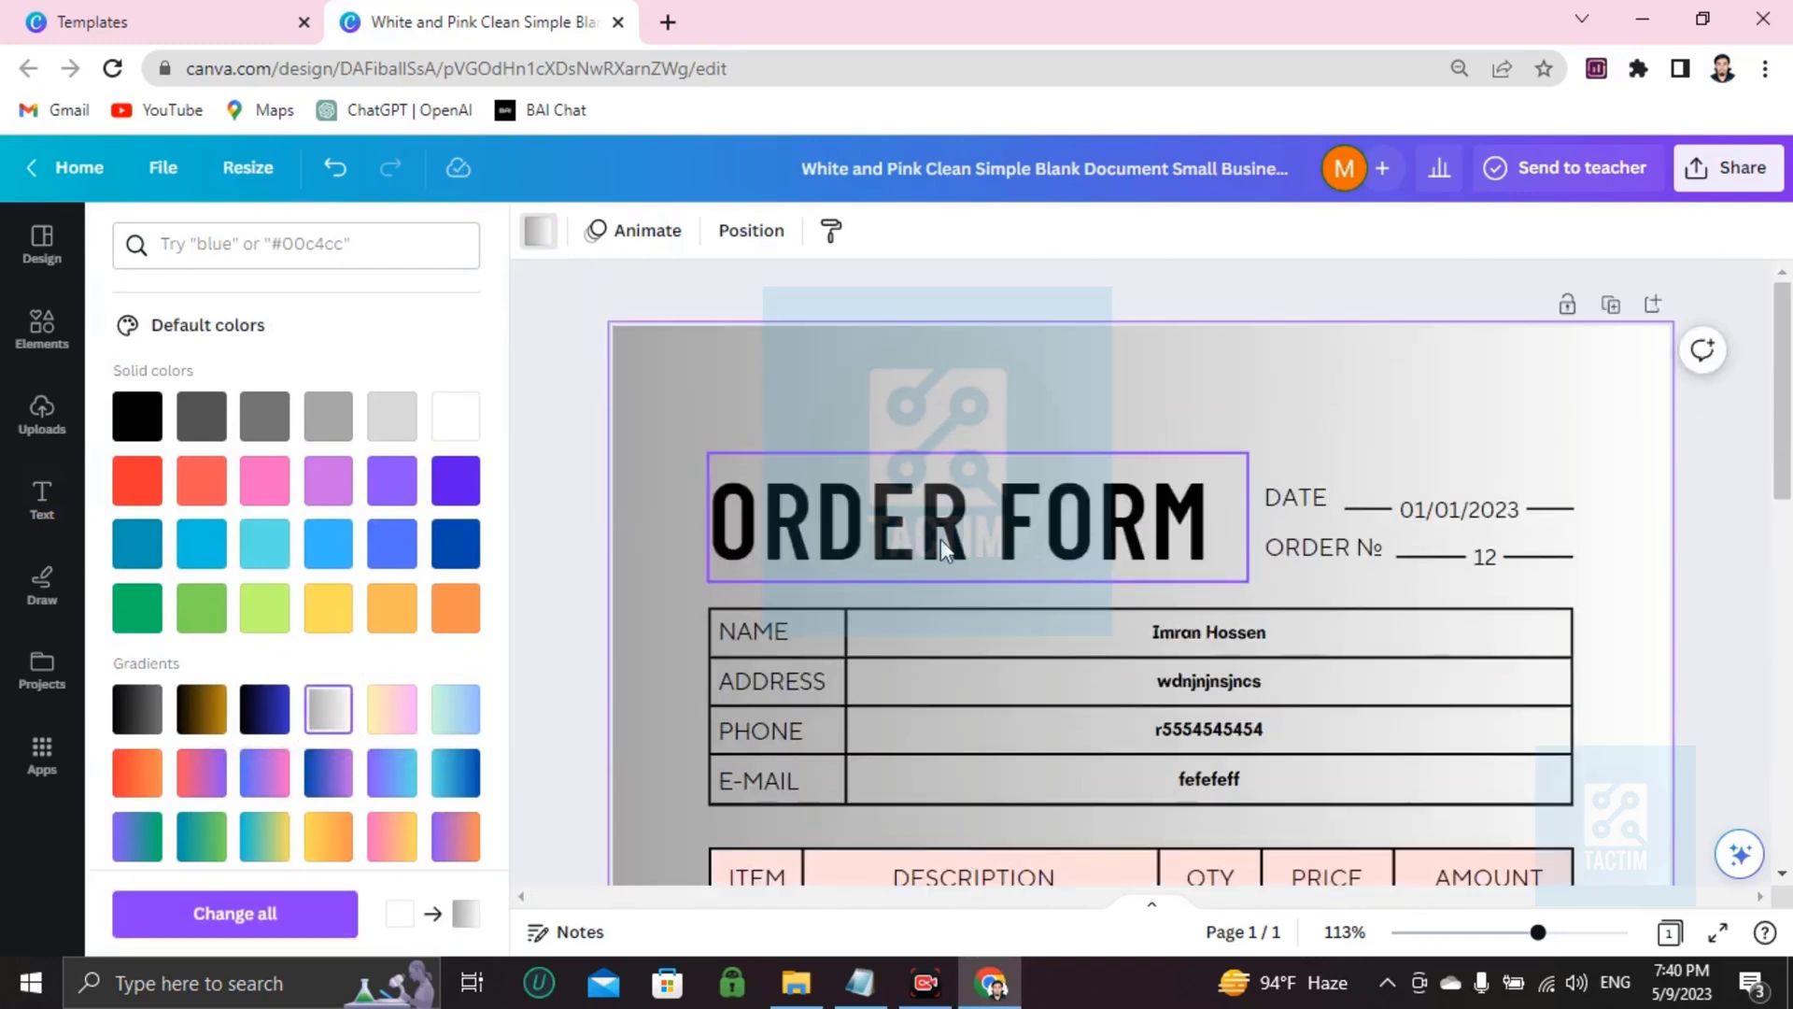
pyautogui.scroll(-2, 1620, 505)
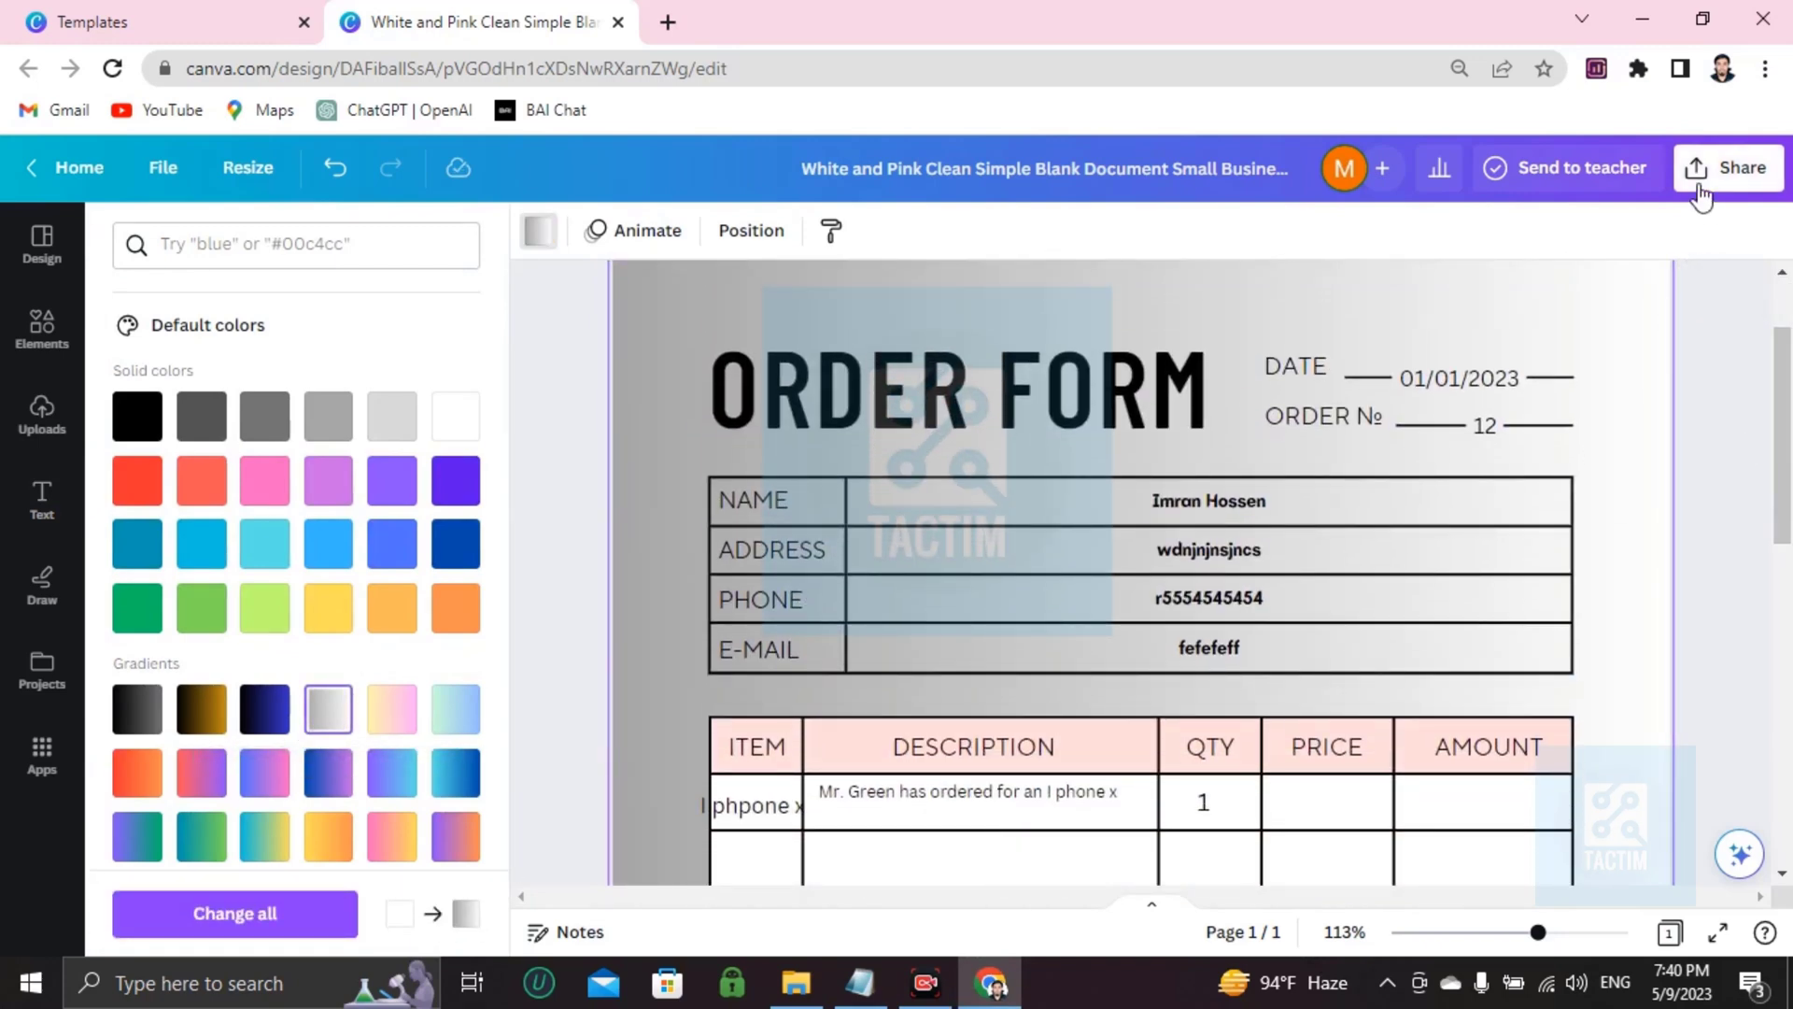
pyautogui.click(1760, 182)
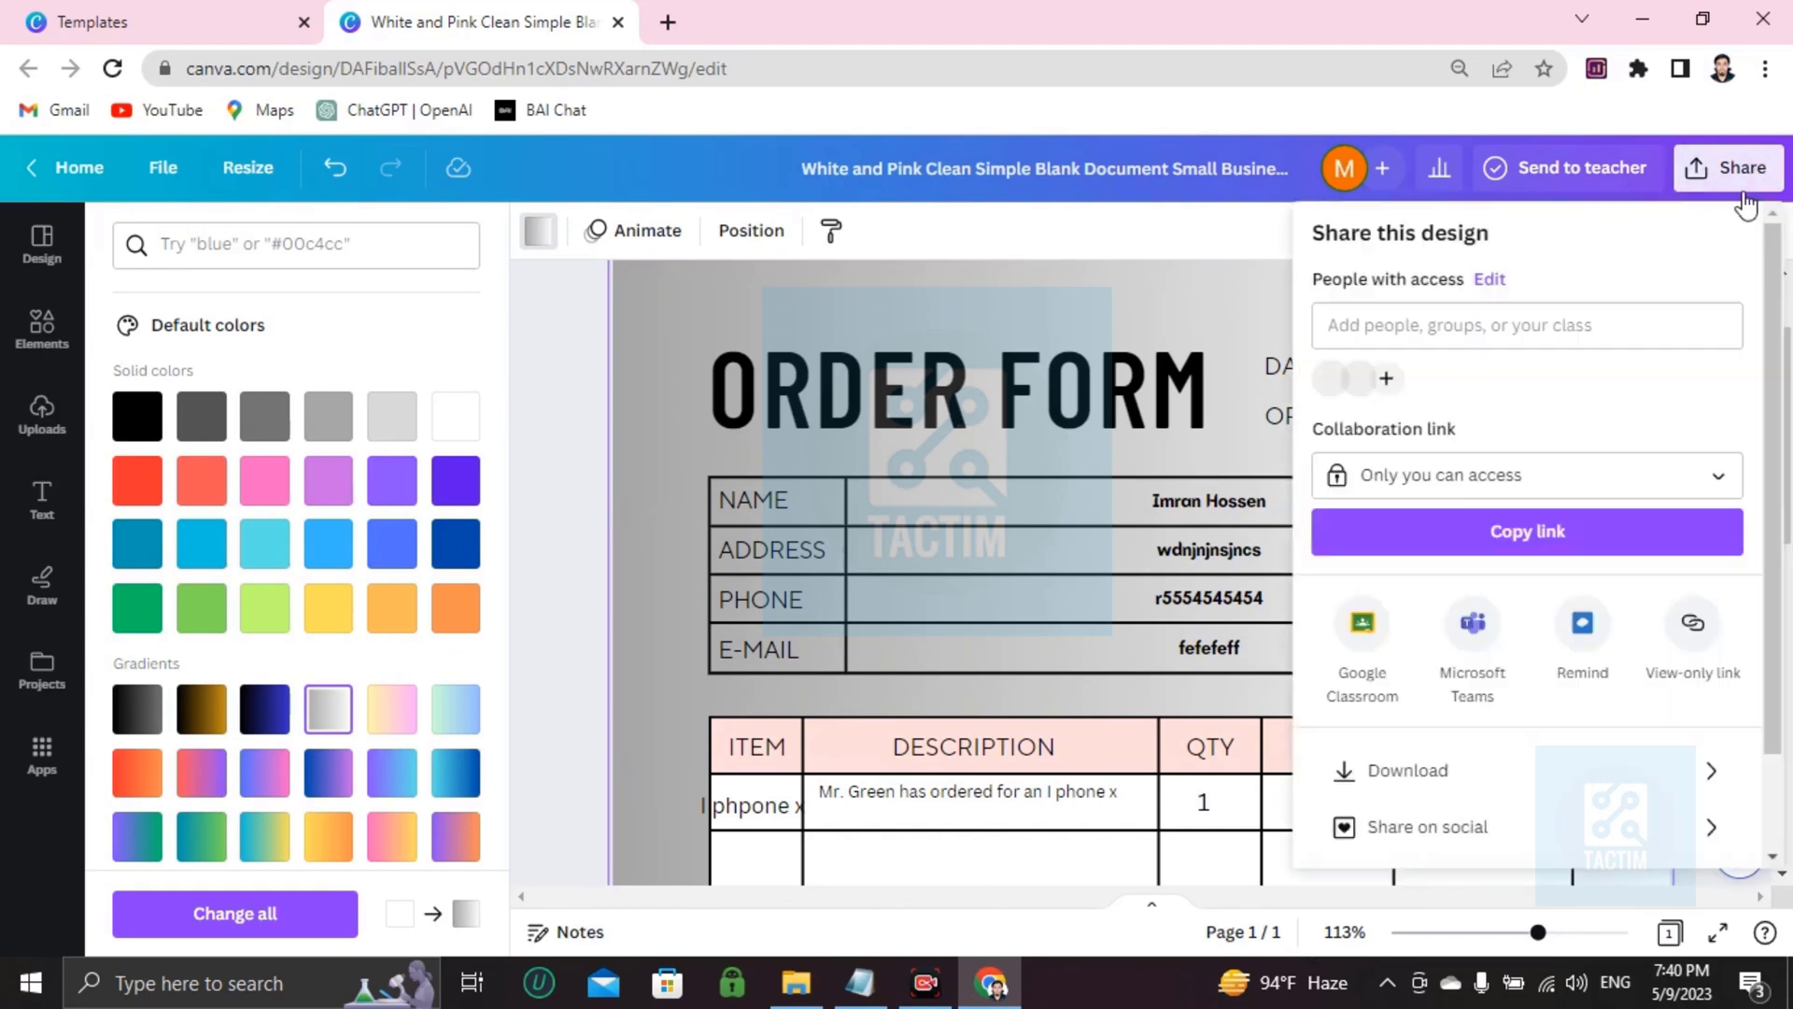
pyautogui.scroll(-2, 1441, 460)
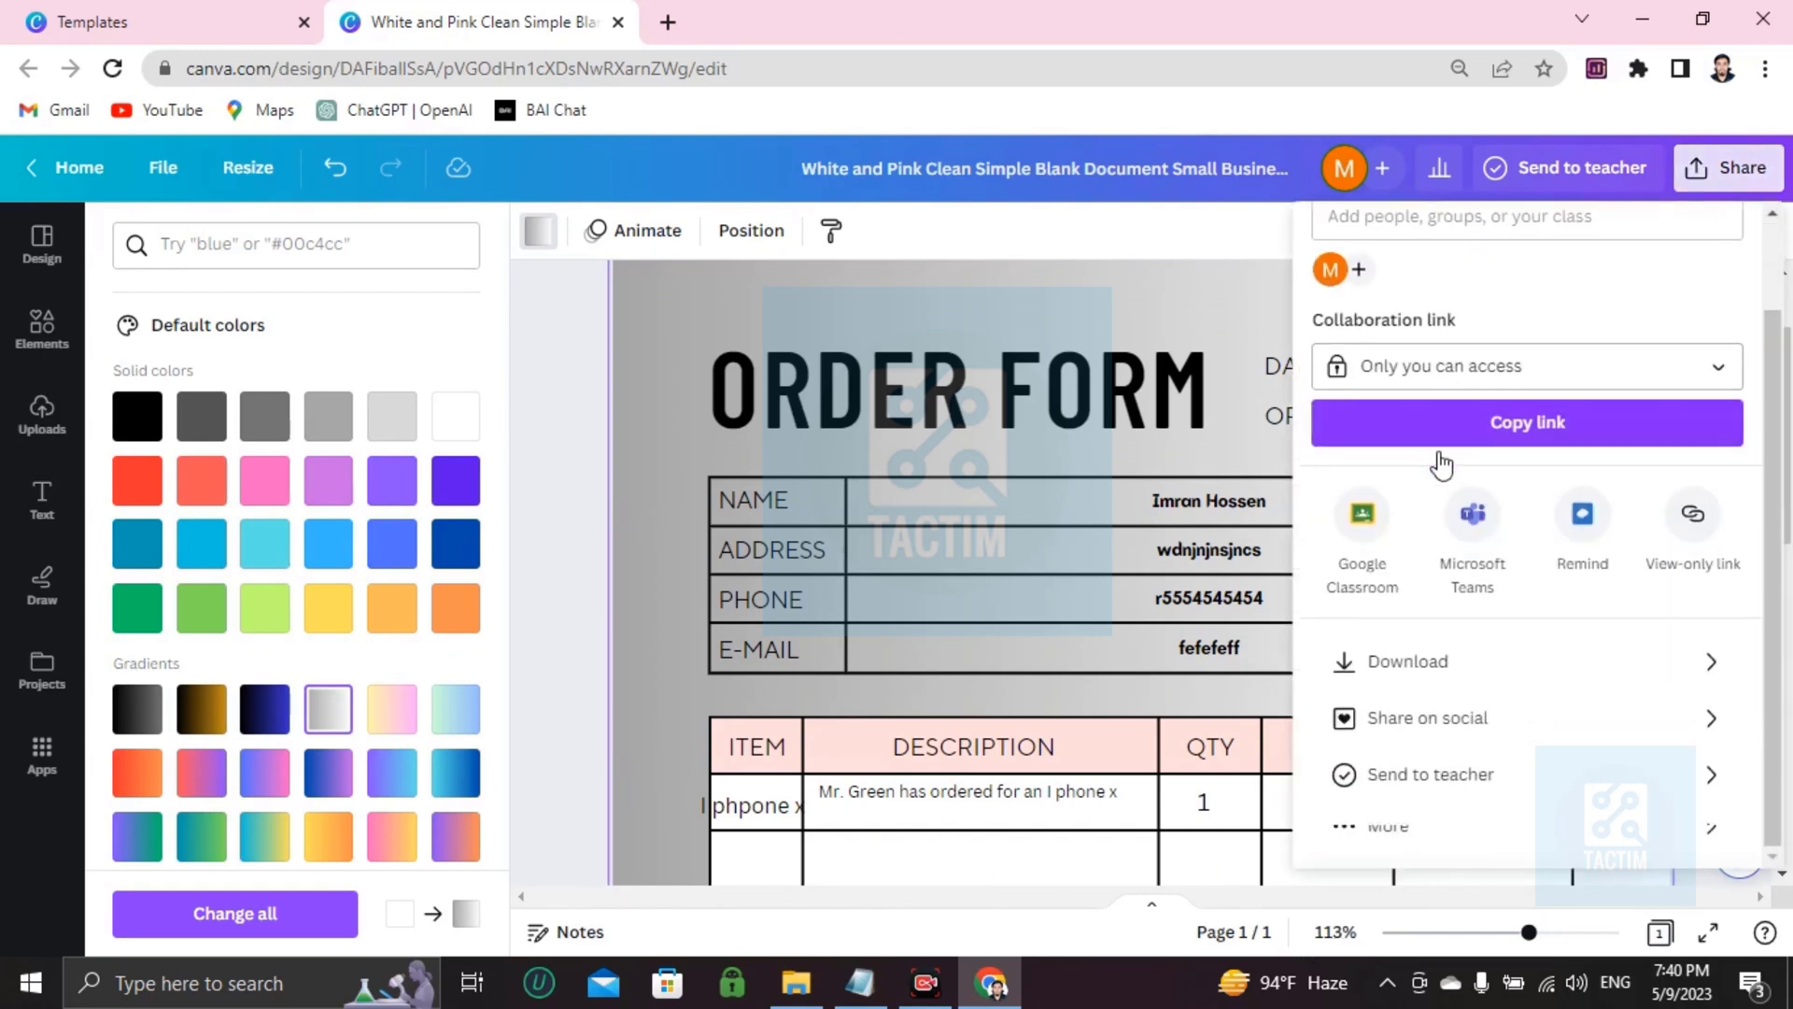
pyautogui.click(1430, 681)
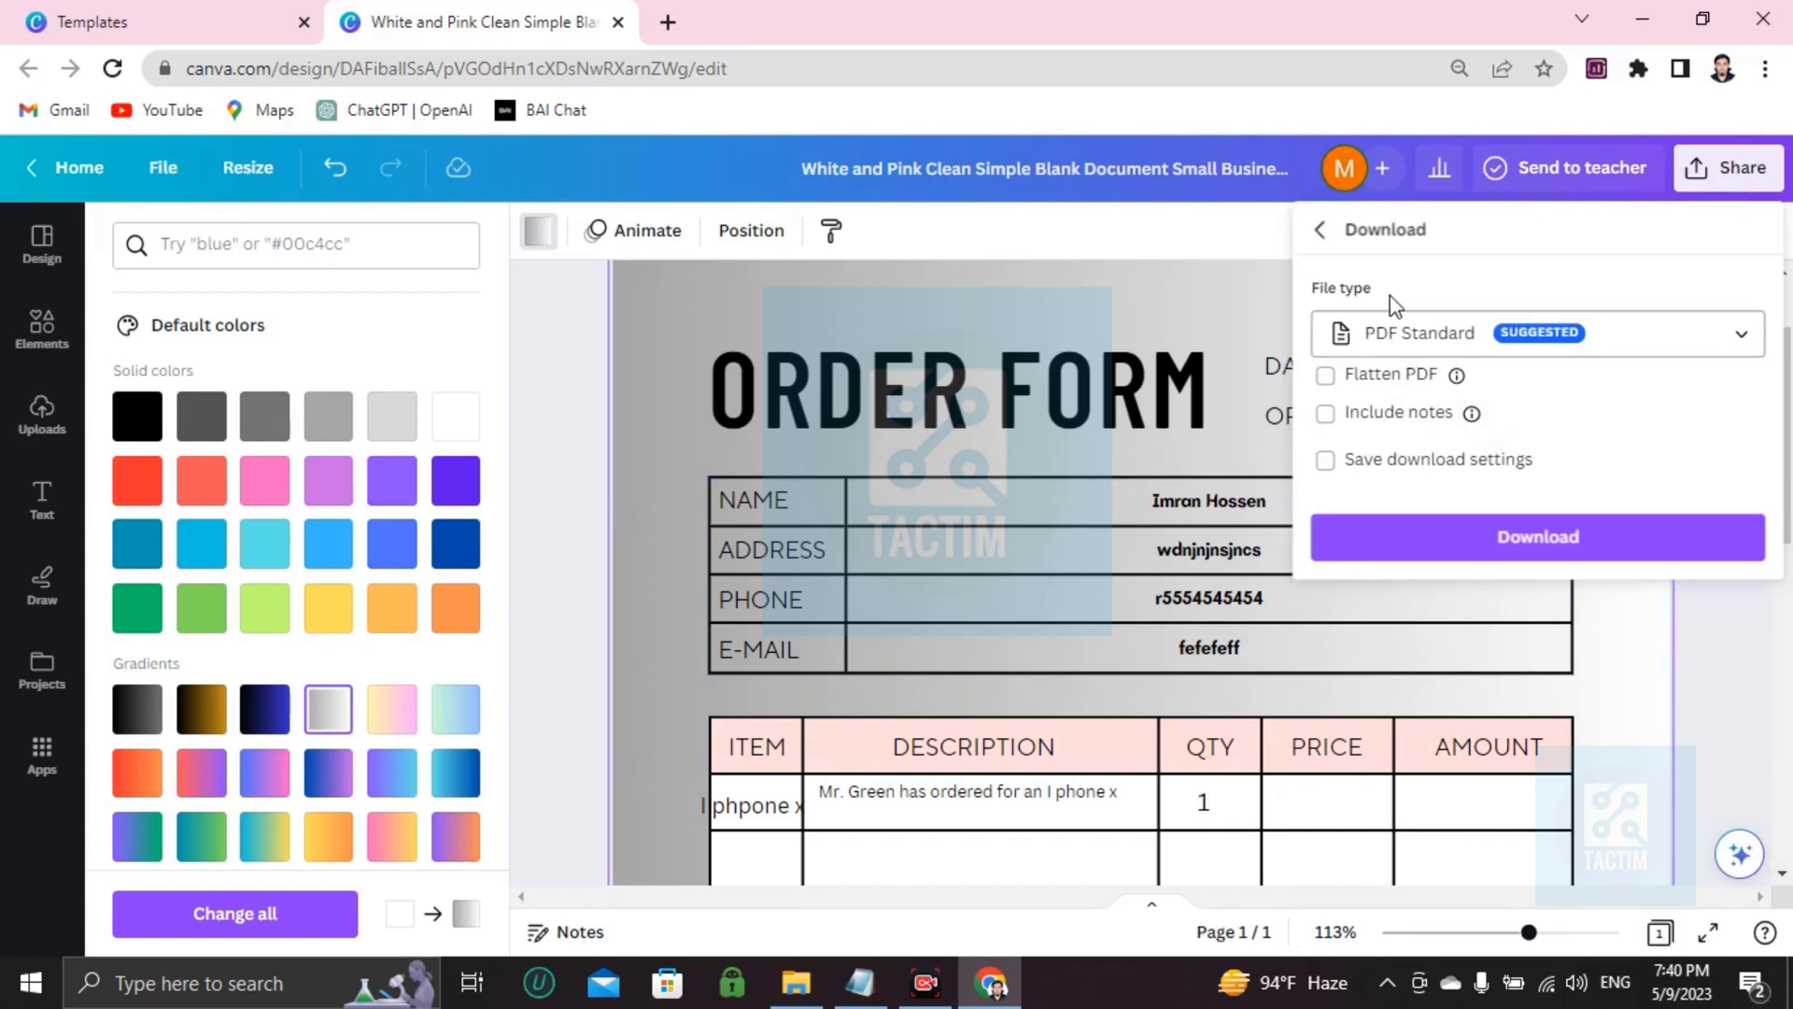
pyautogui.click(1436, 333)
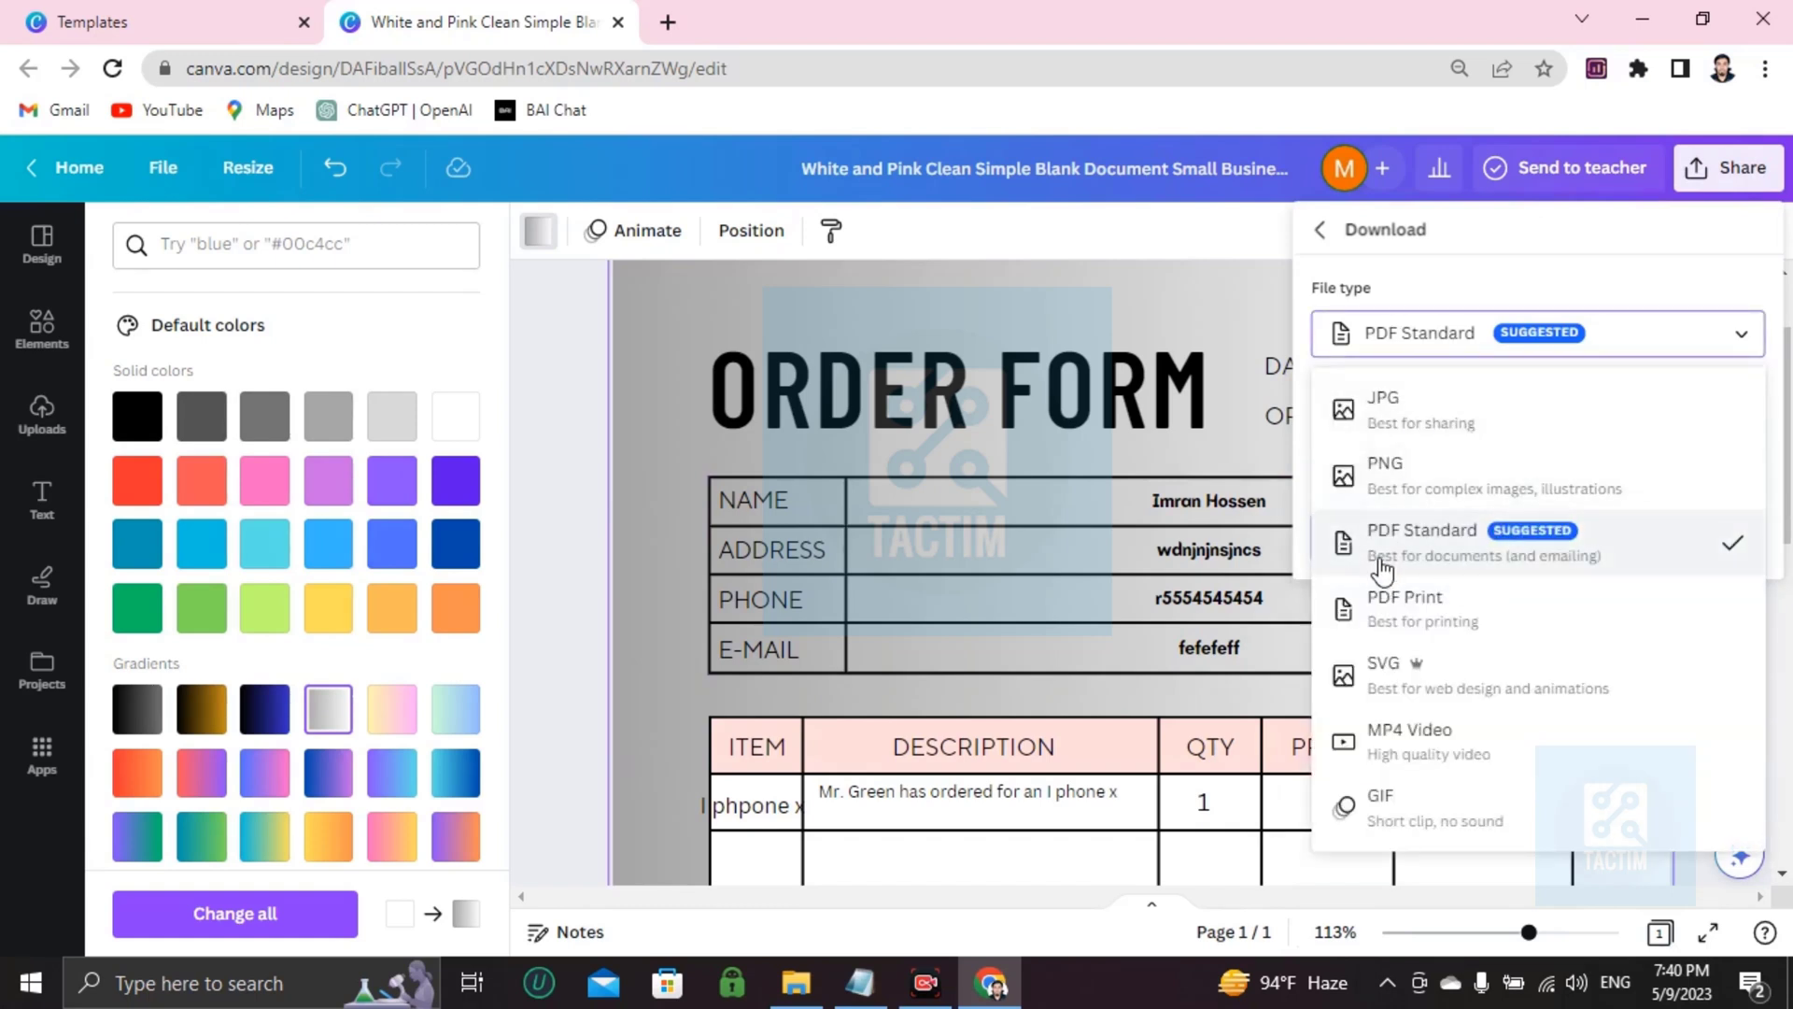
pyautogui.click(1383, 561)
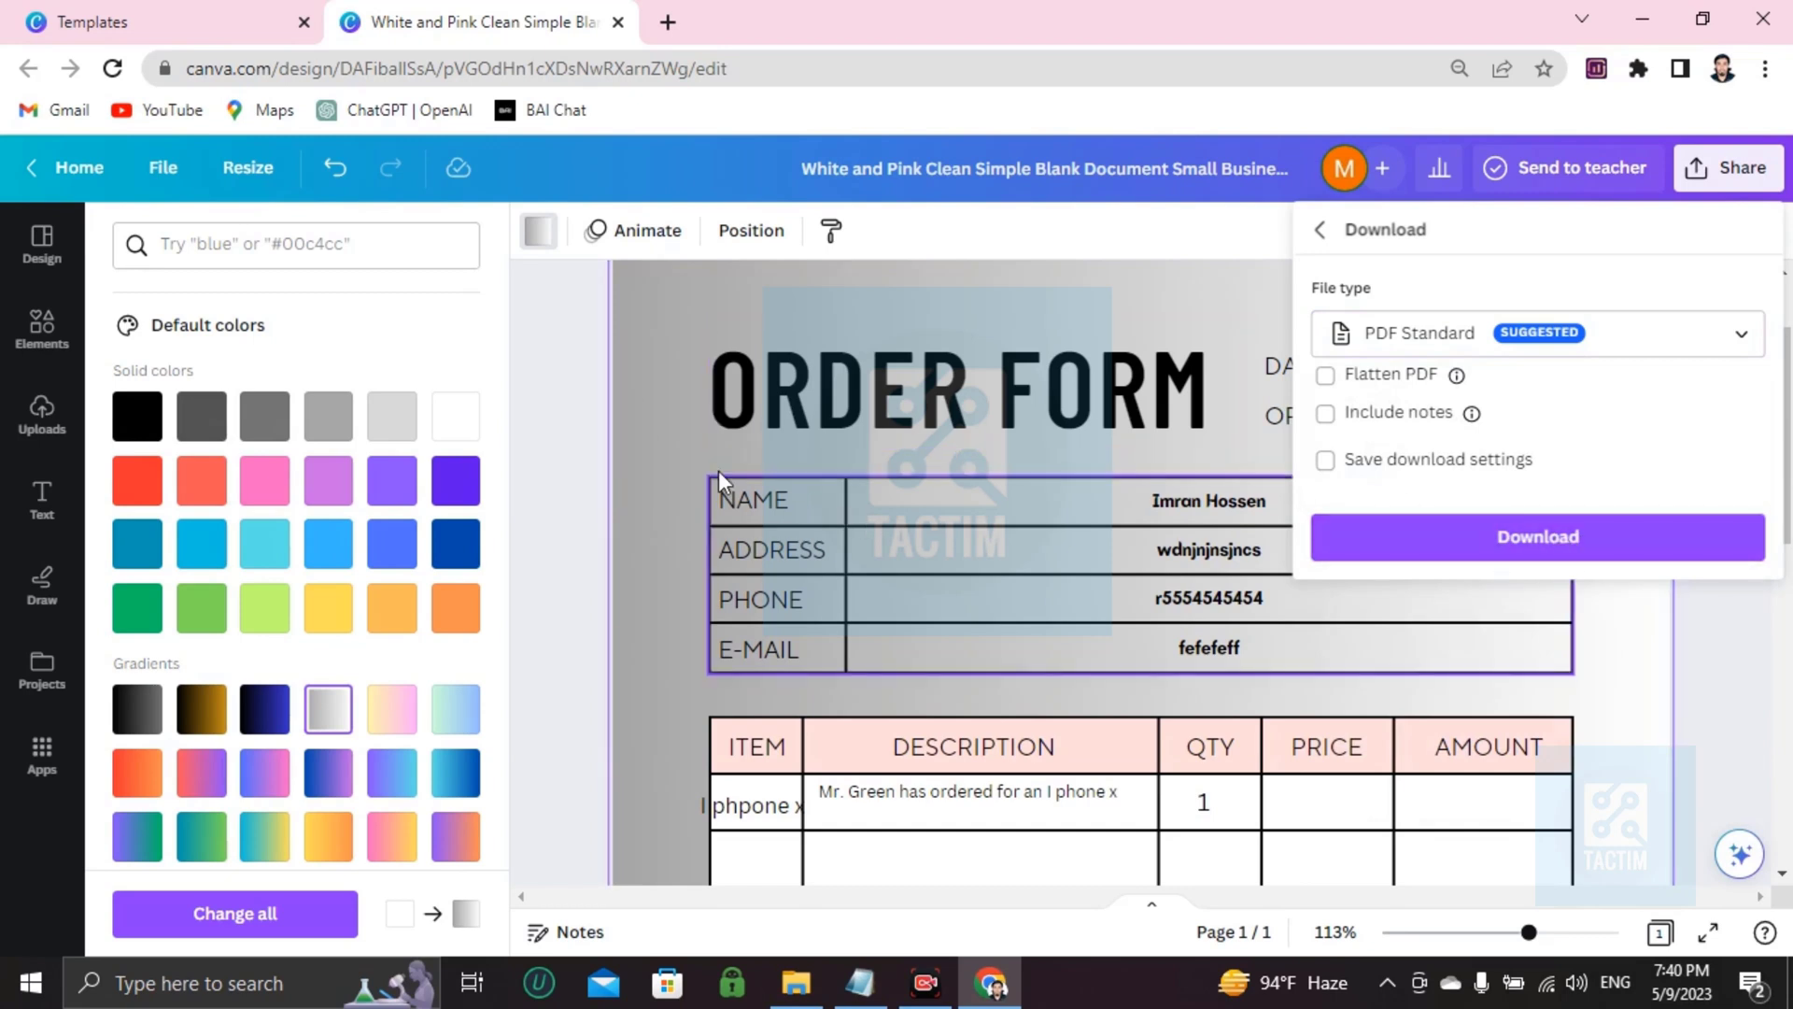
pyautogui.click(552, 452)
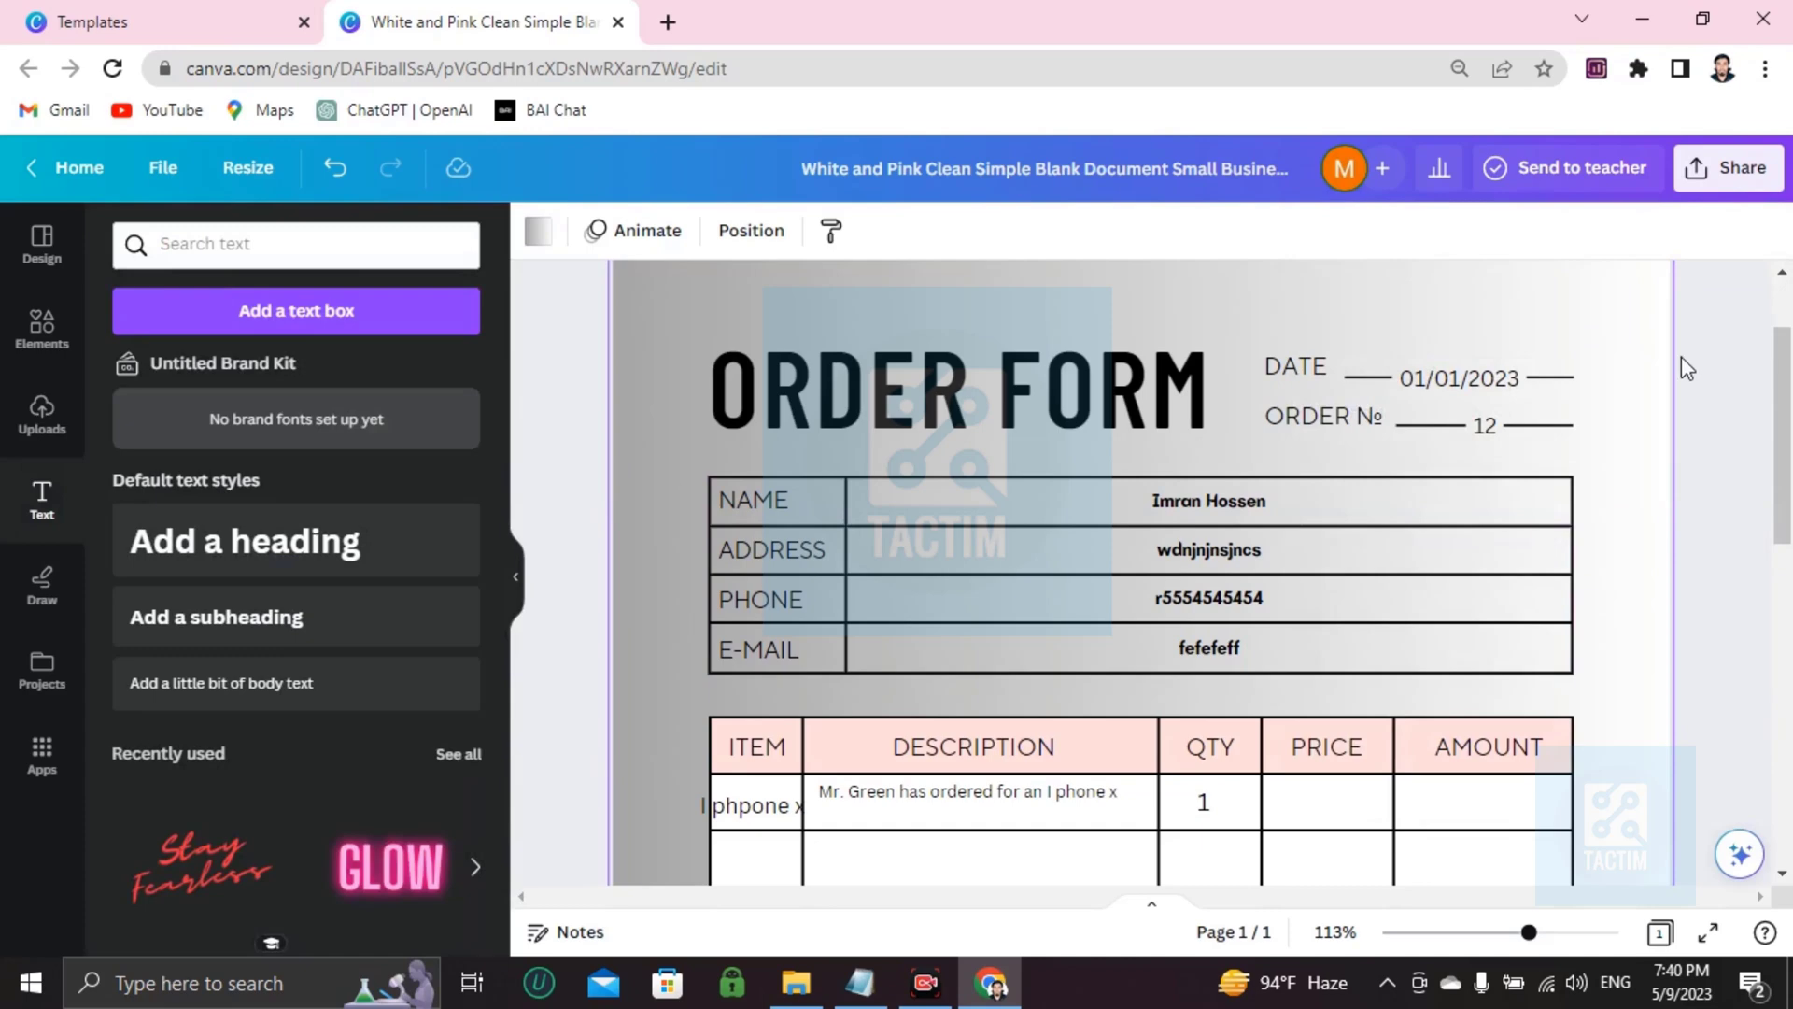
pyautogui.scroll(2, 1360, 482)
pyautogui.scroll(-10, 1354, 476)
pyautogui.scroll(10, 1355, 476)
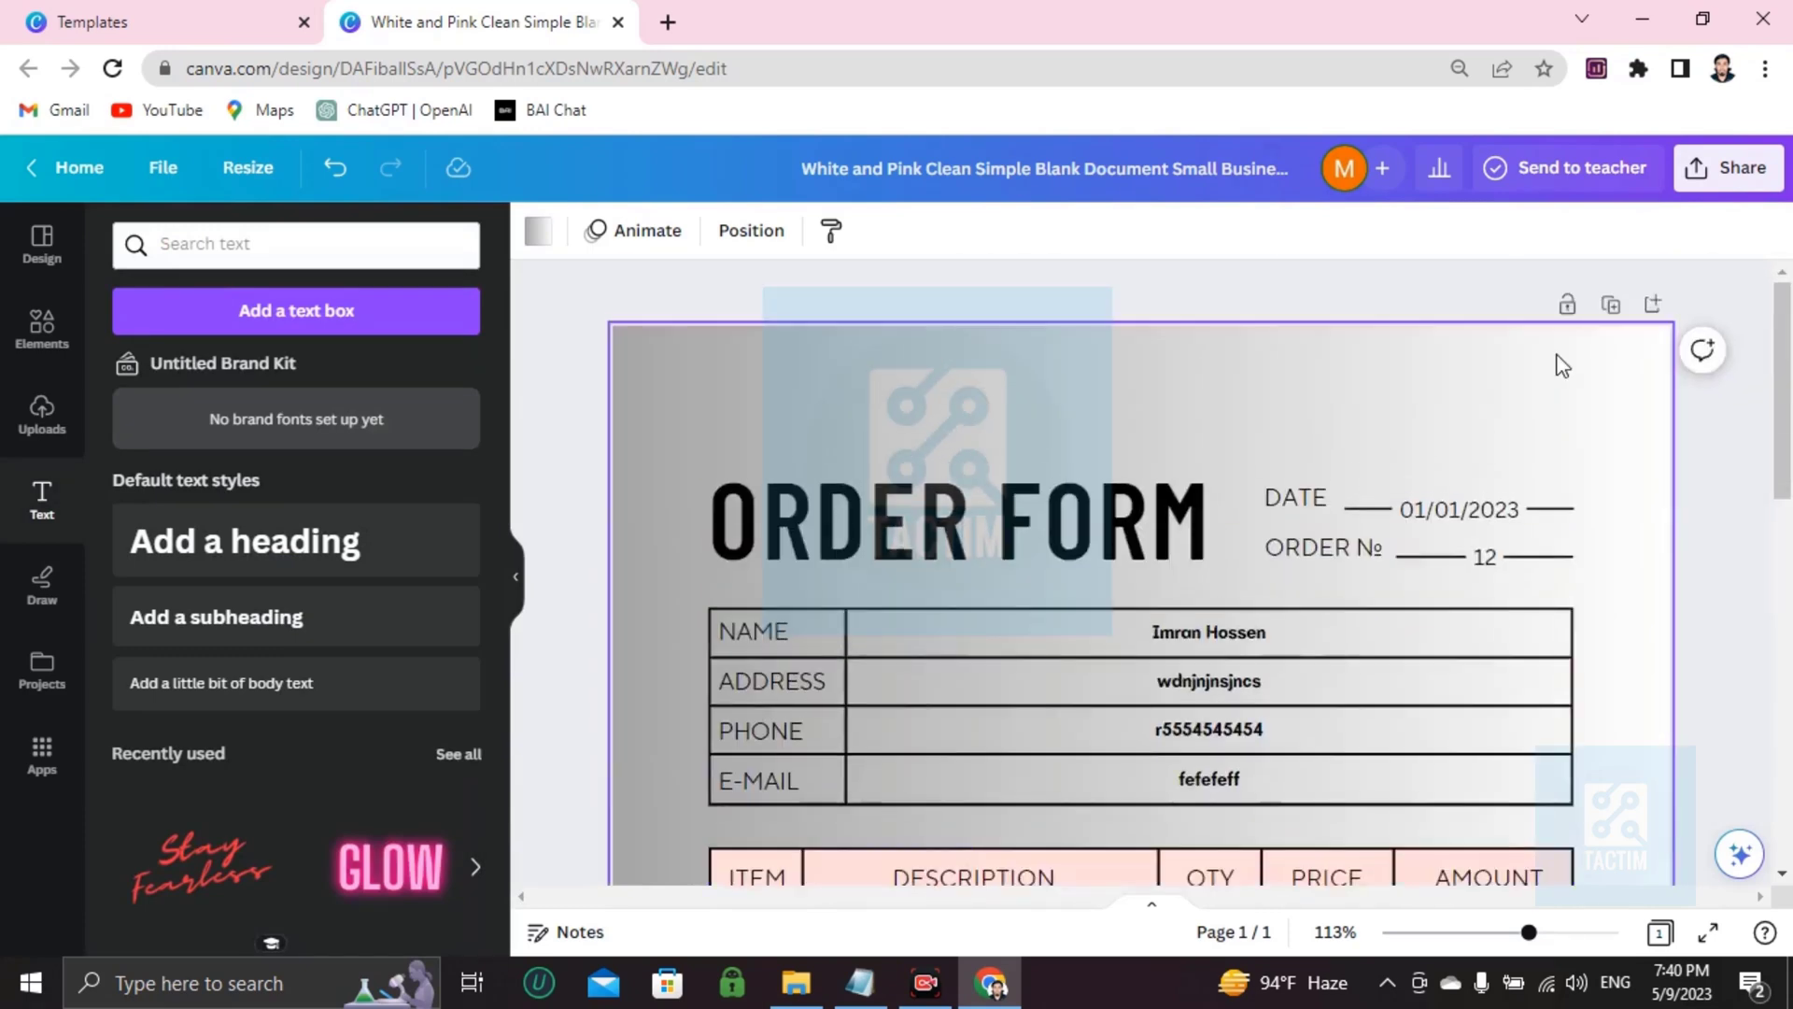
pyautogui.click(1746, 193)
pyautogui.click(1404, 325)
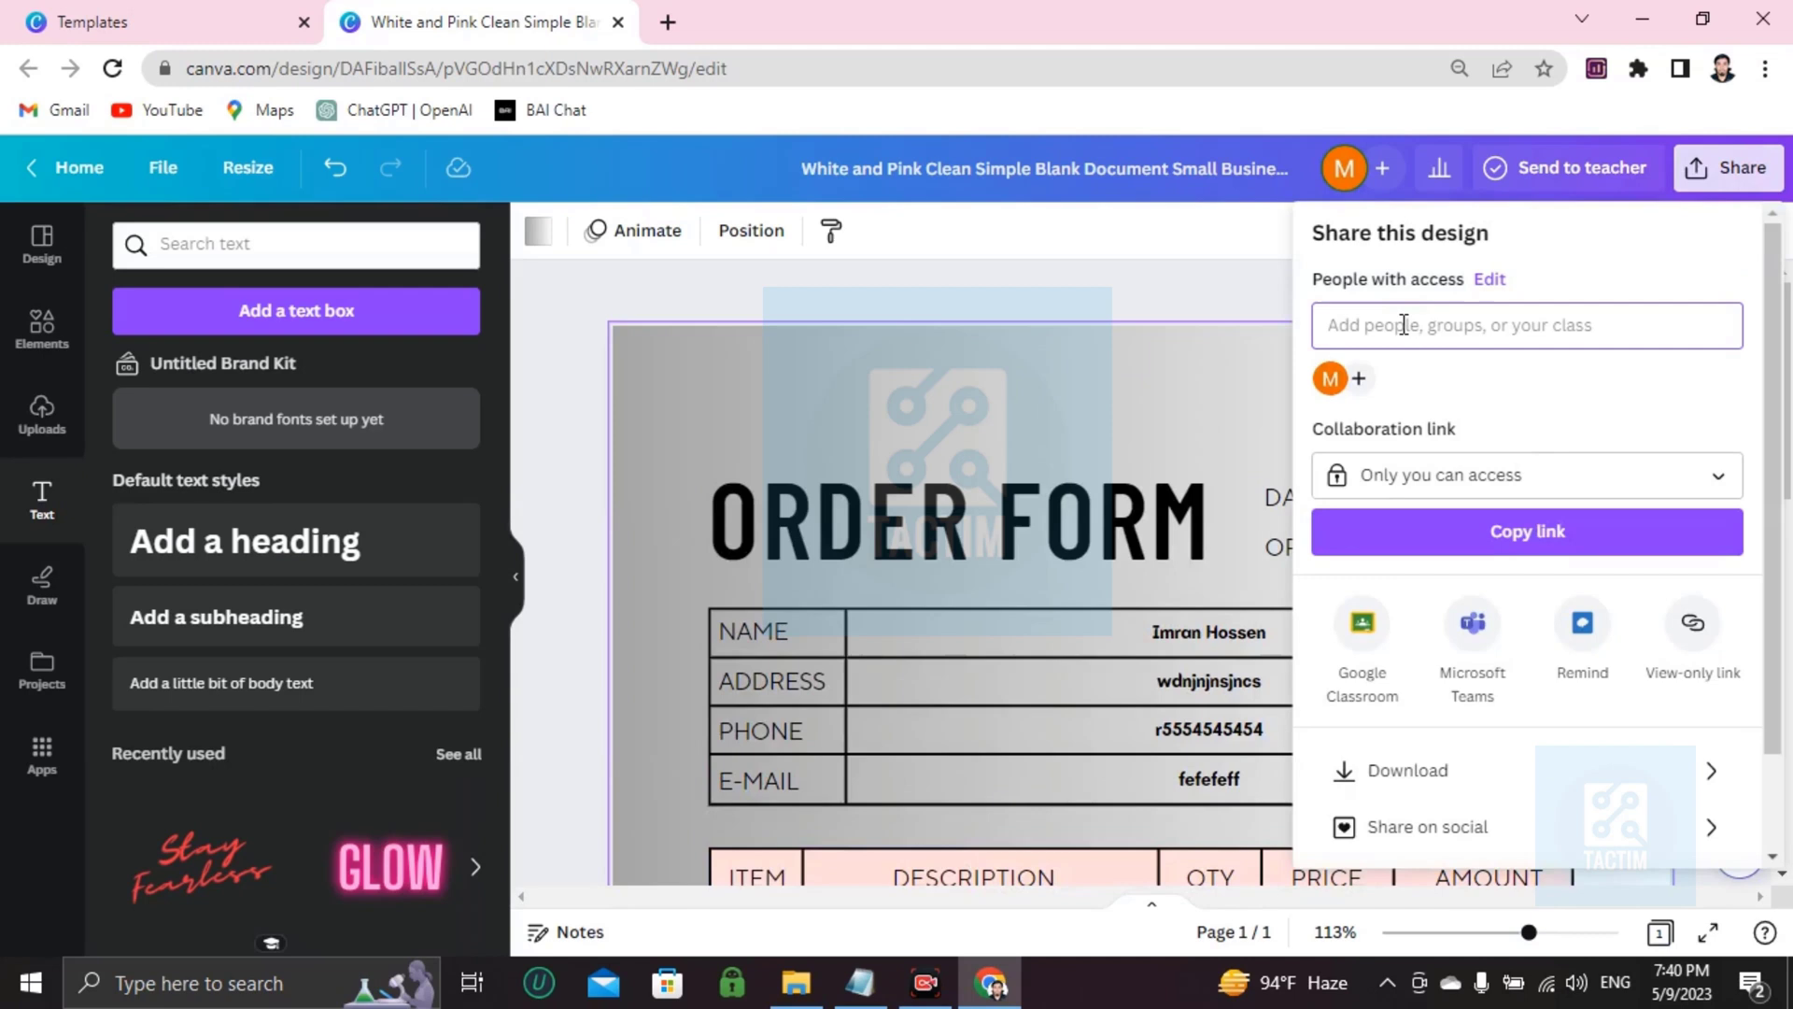
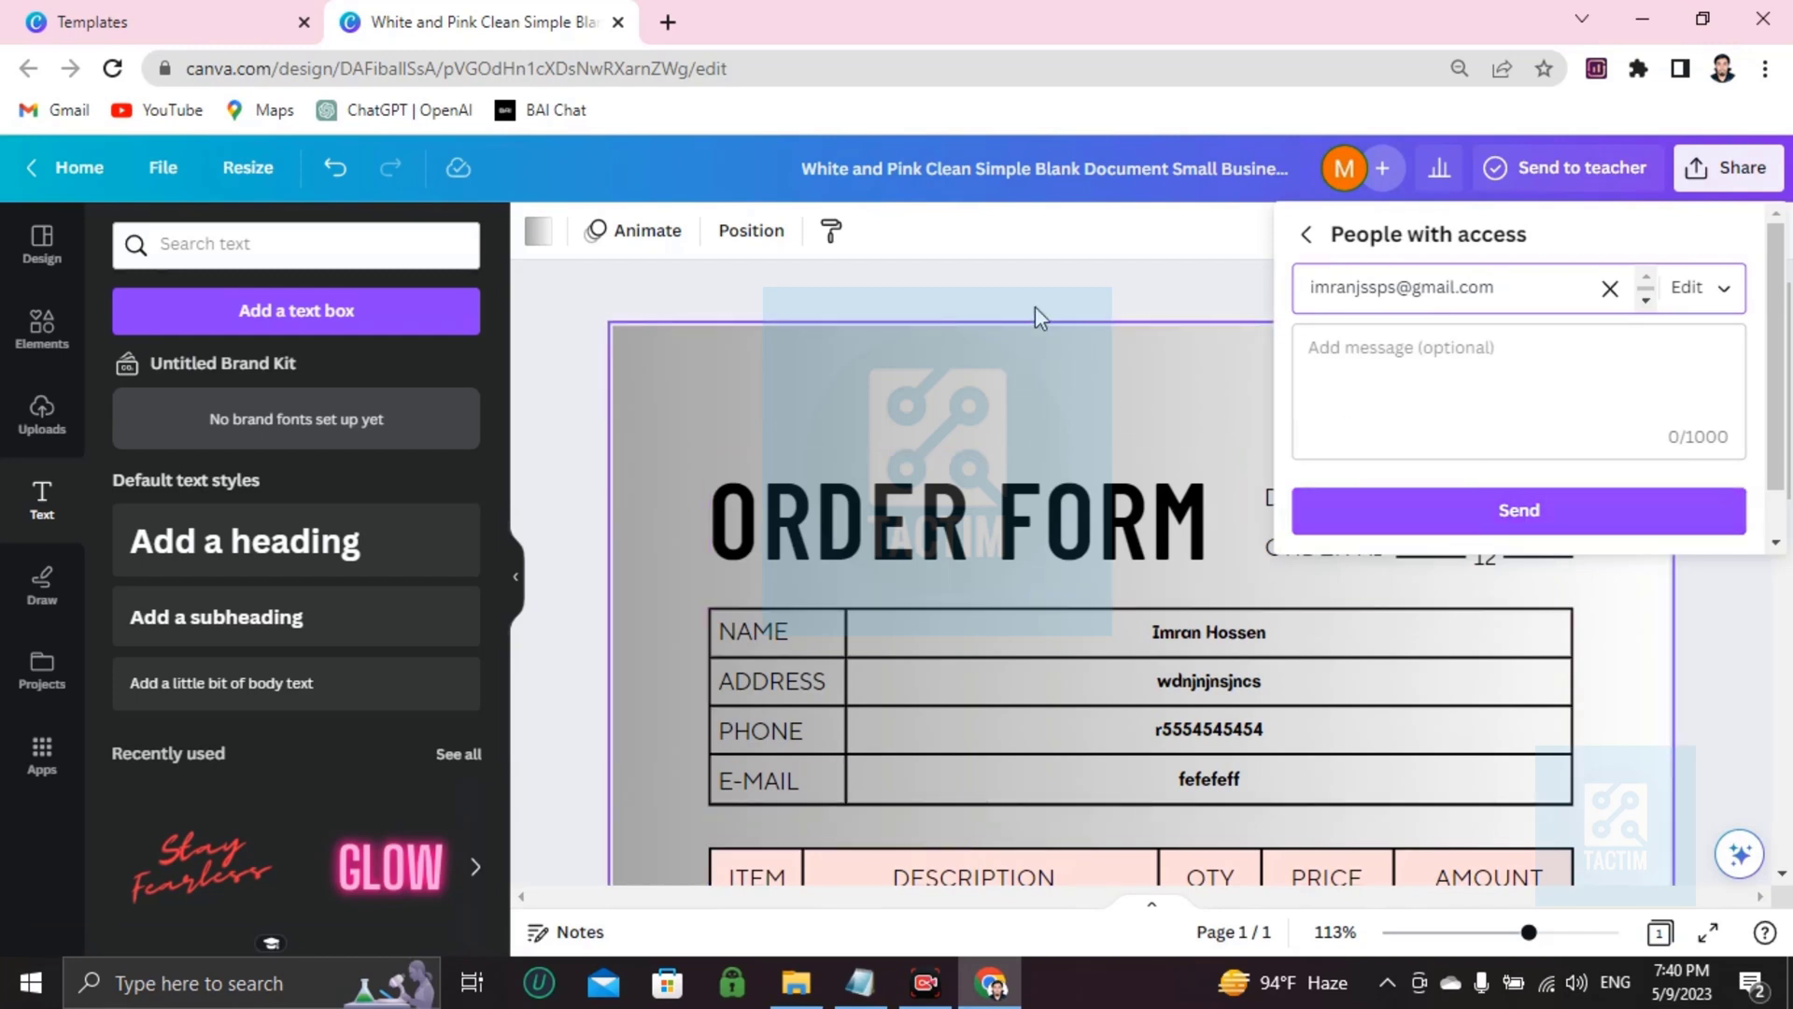
pyautogui.click(1051, 260)
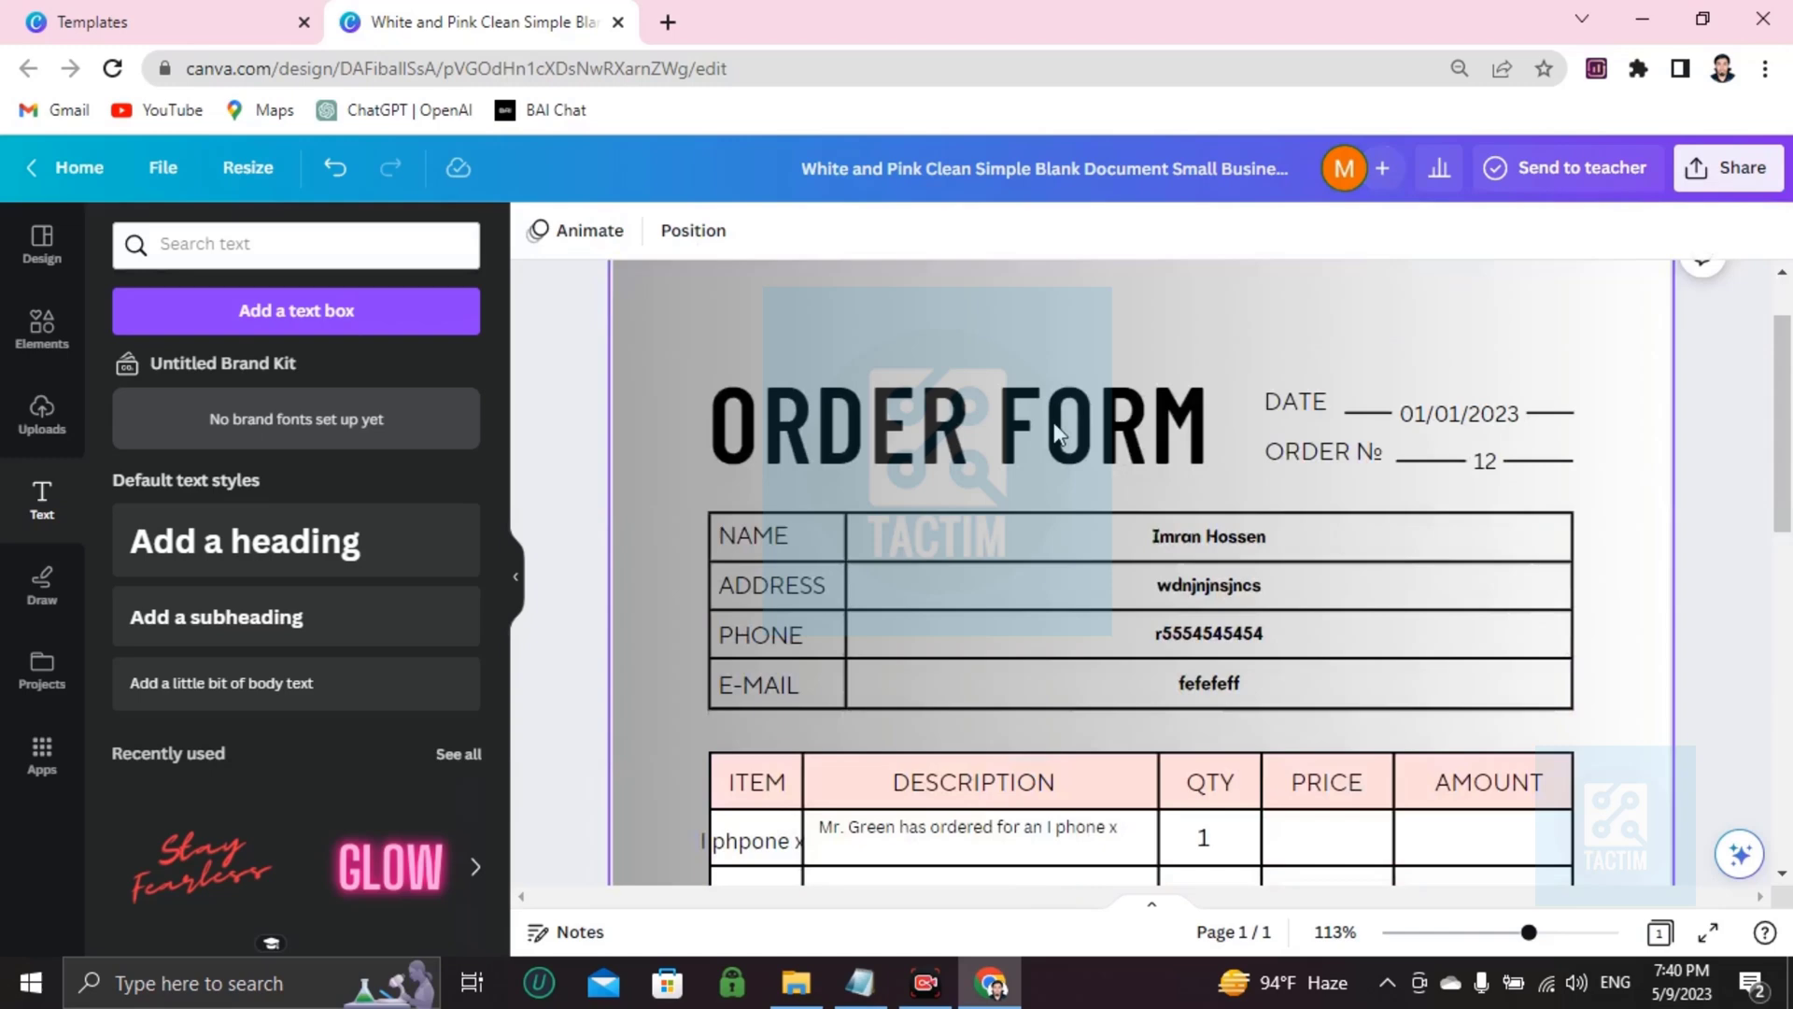
pyautogui.scroll(-5, 1040, 448)
pyautogui.scroll(6, 1040, 448)
pyautogui.scroll(-6, 1040, 448)
pyautogui.scroll(-4, 1040, 448)
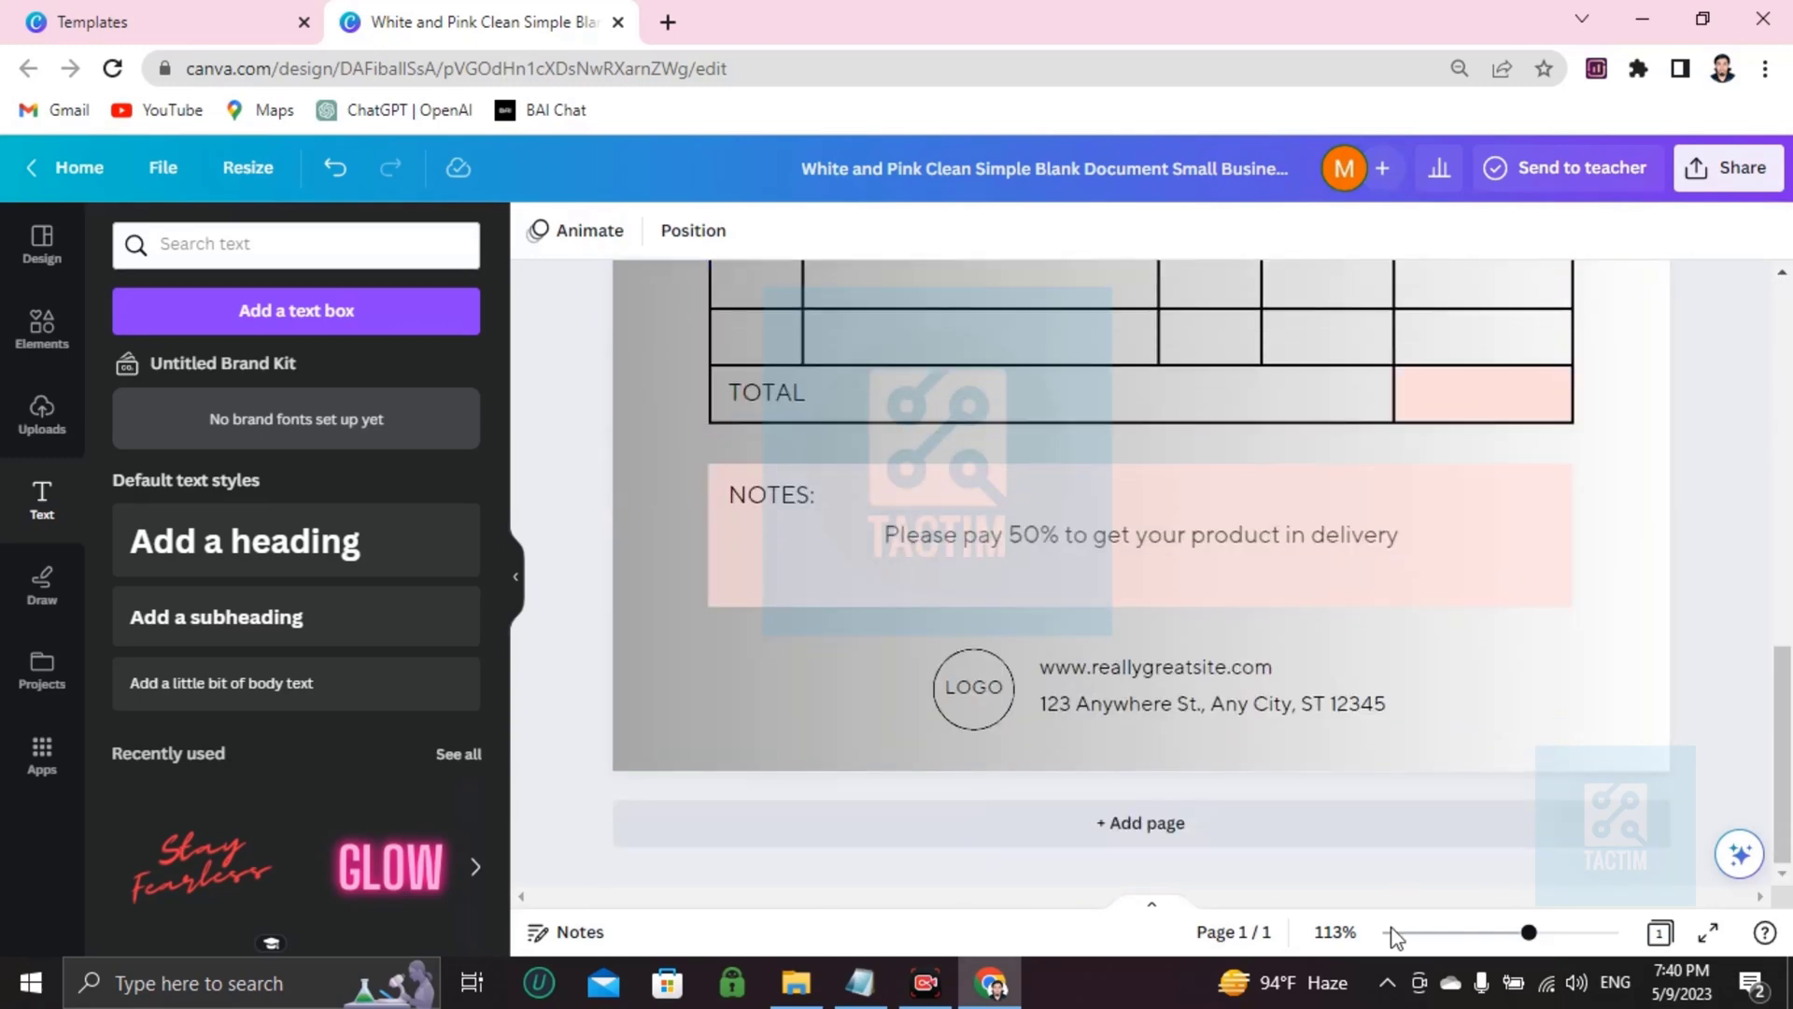
pyautogui.scroll(5, 1141, 677)
pyautogui.scroll(-4, 1136, 673)
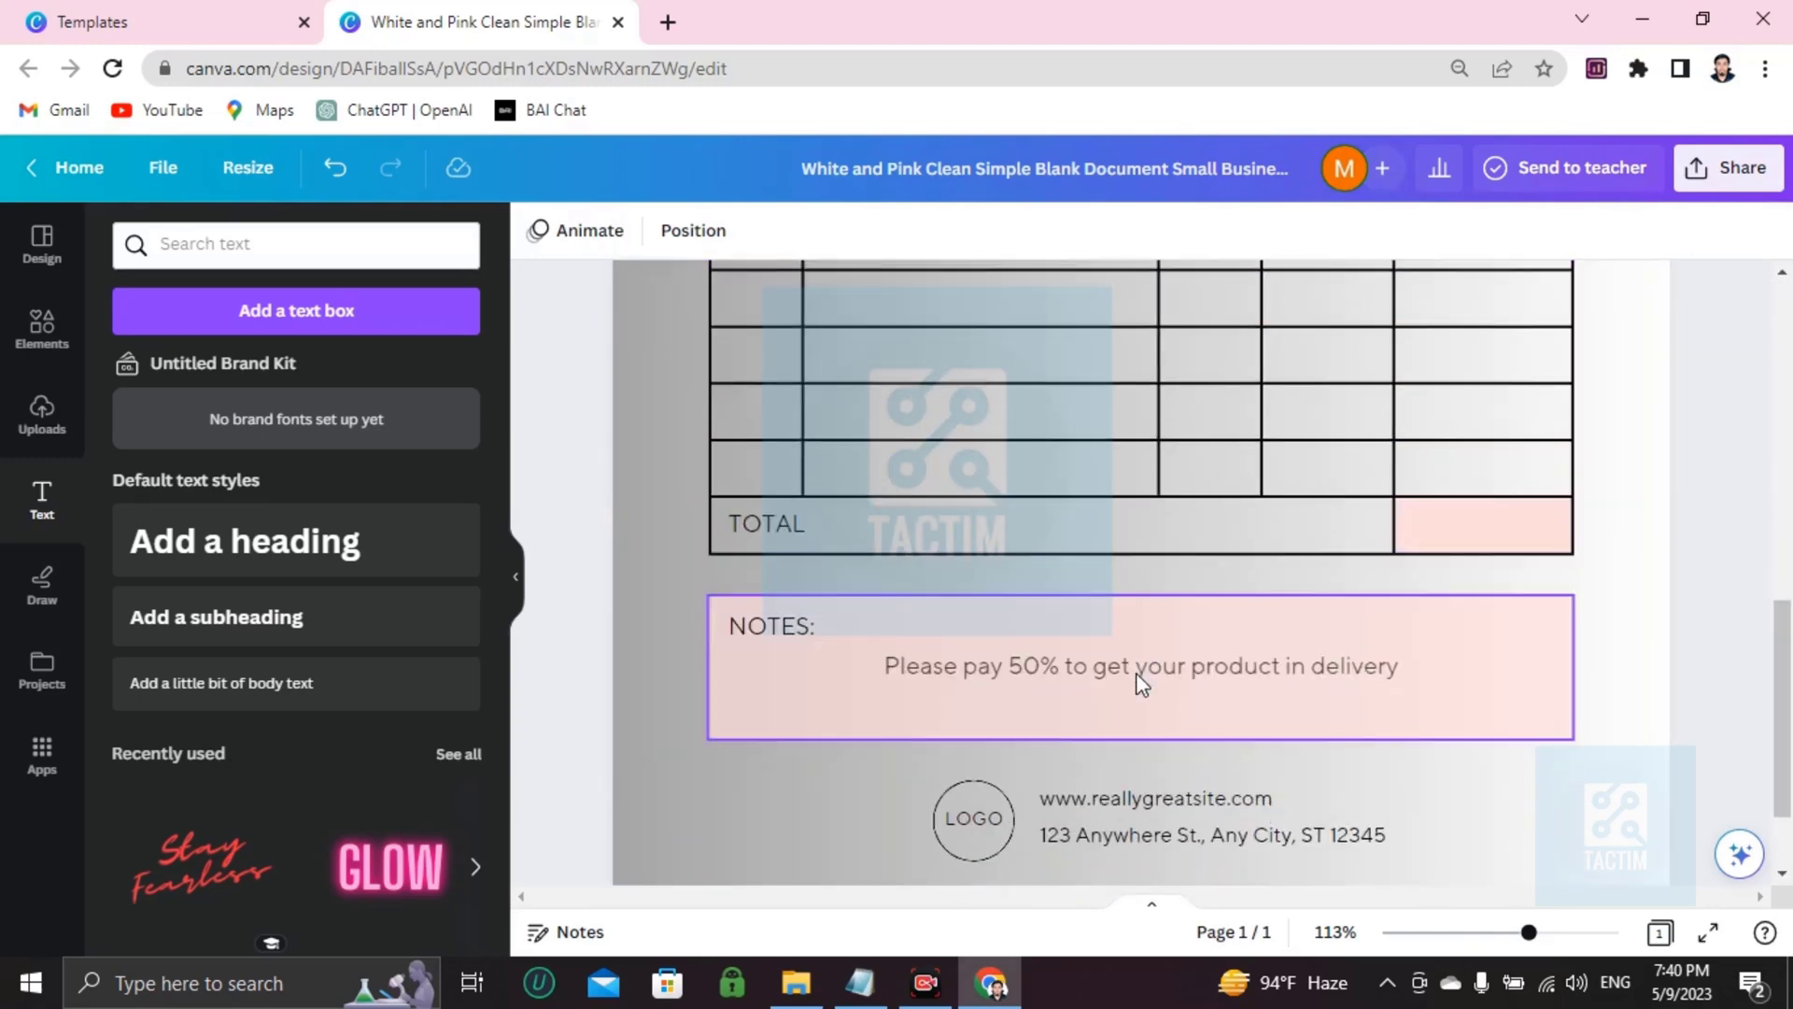
pyautogui.scroll(-2, 1136, 673)
pyautogui.scroll(6, 1136, 672)
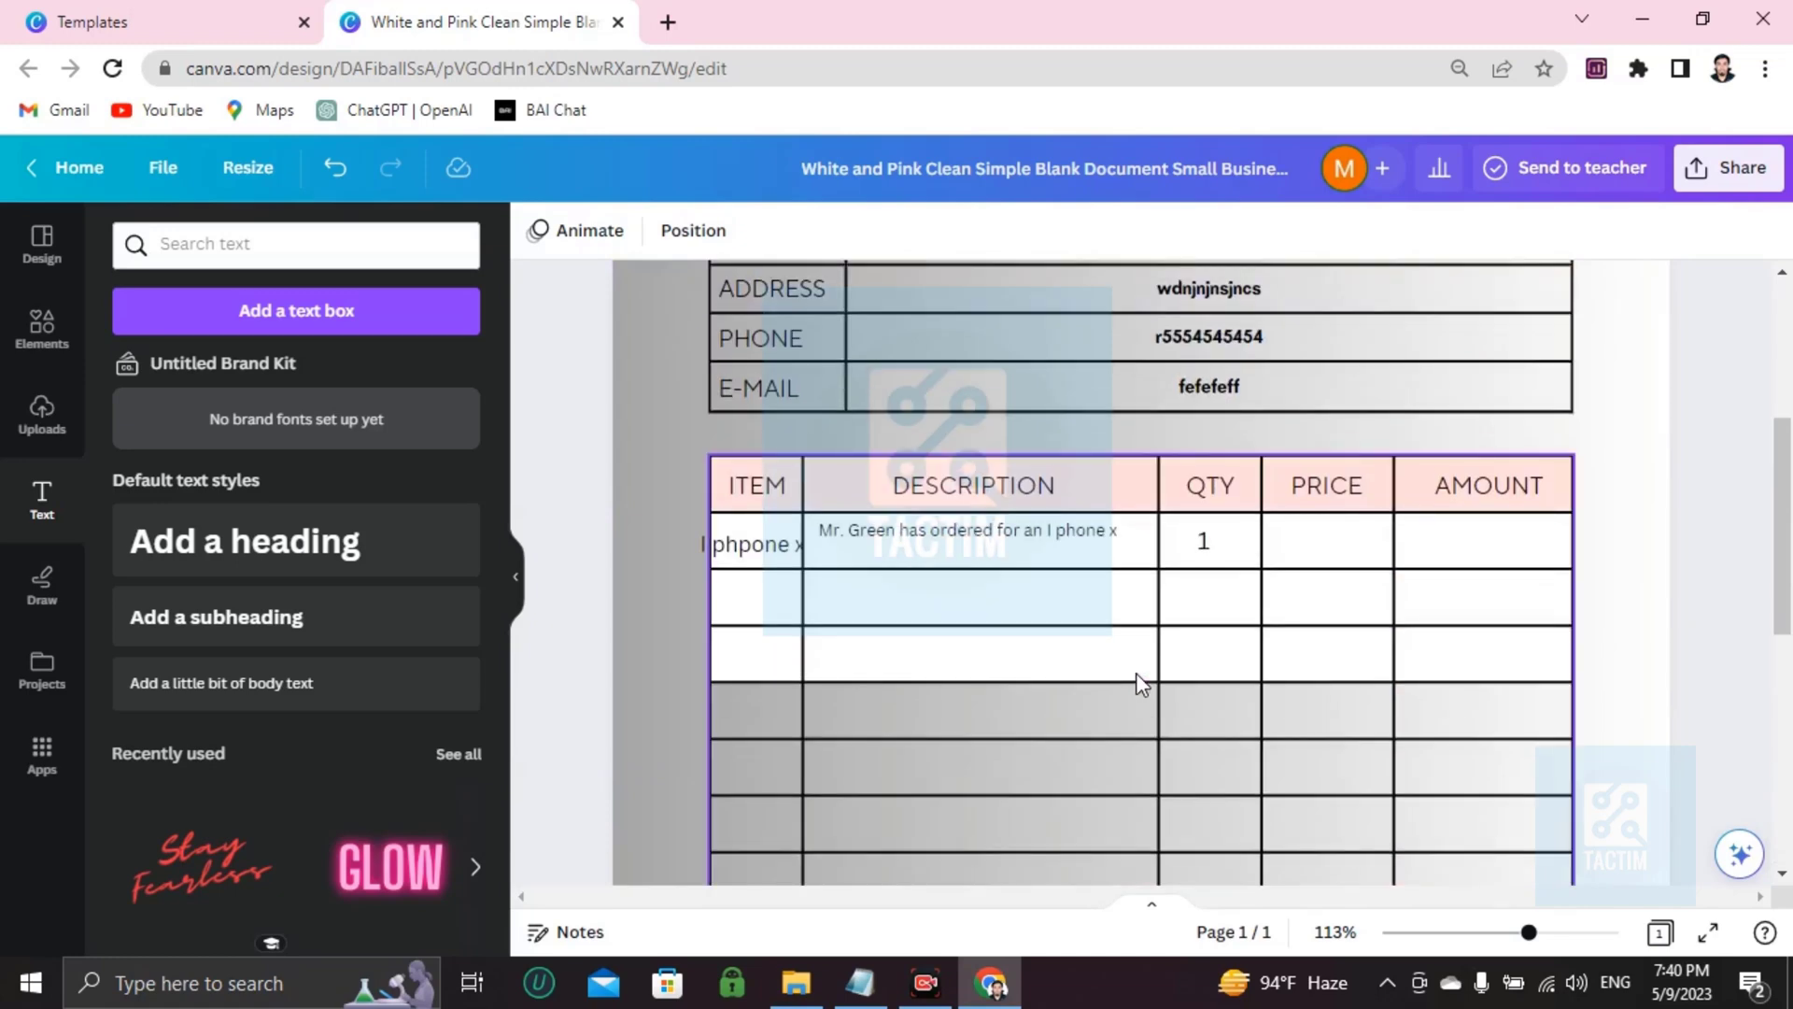
pyautogui.scroll(4, 1135, 672)
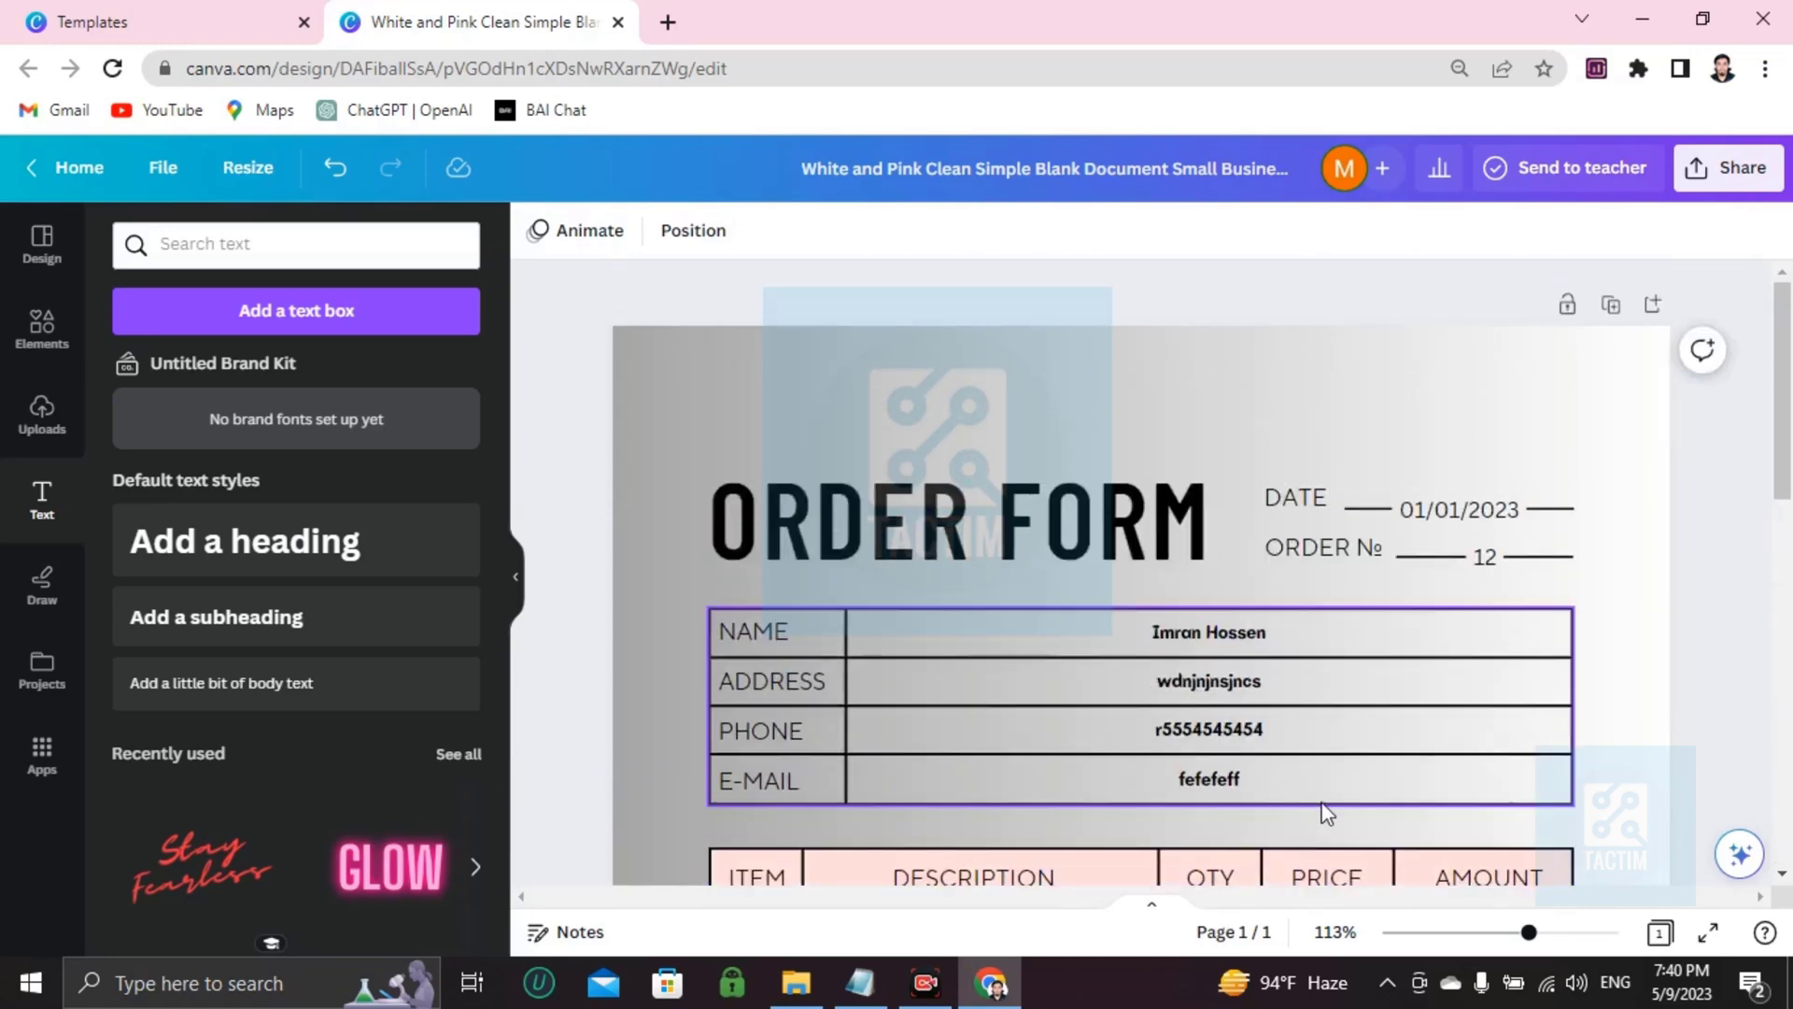